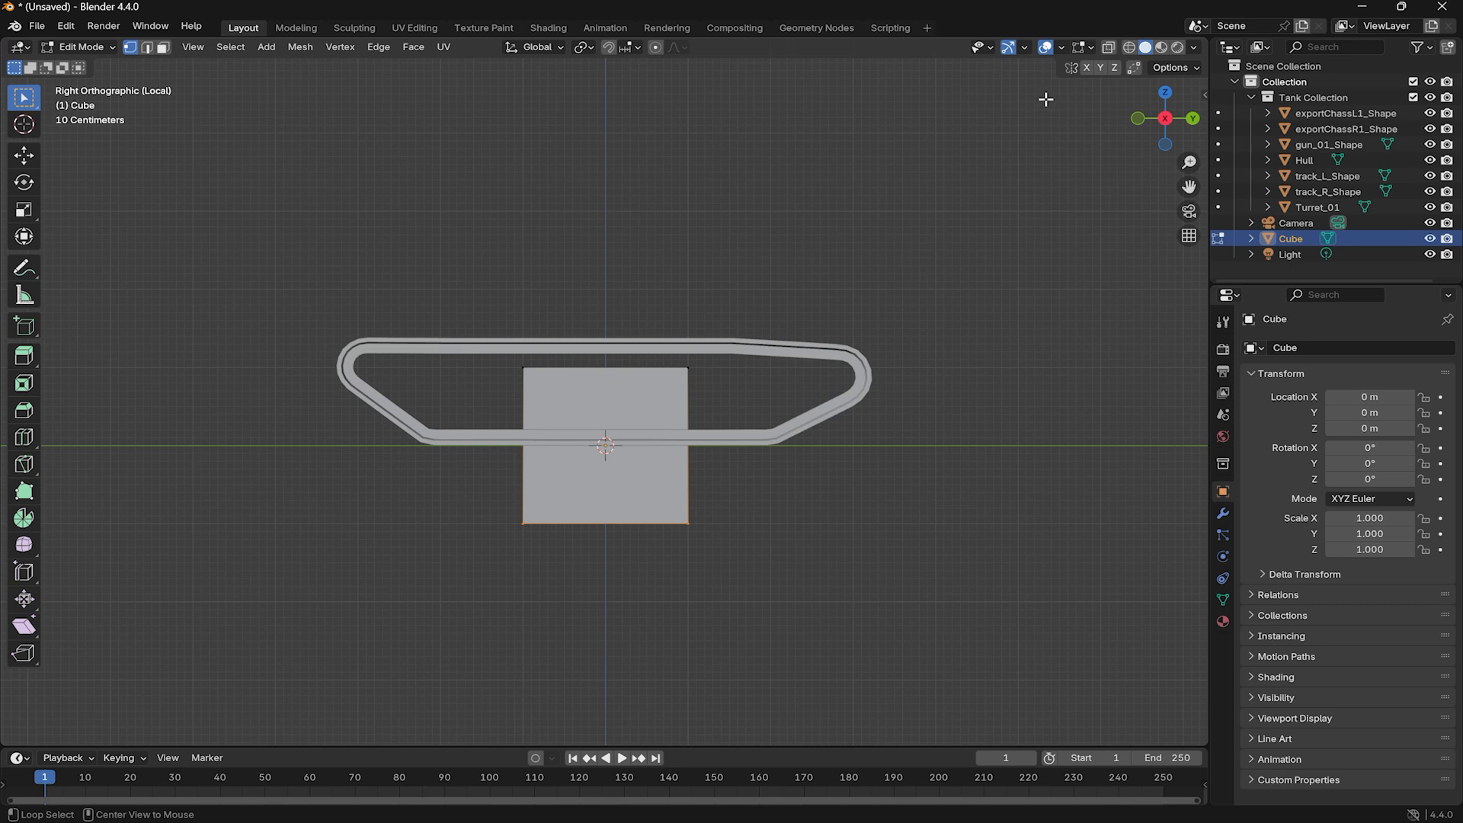
Turn on X-ray and fit the cube's top and bottom vertices to the thickness of the track's upper run in side view.
key(alt+z)
click(1113, 49)
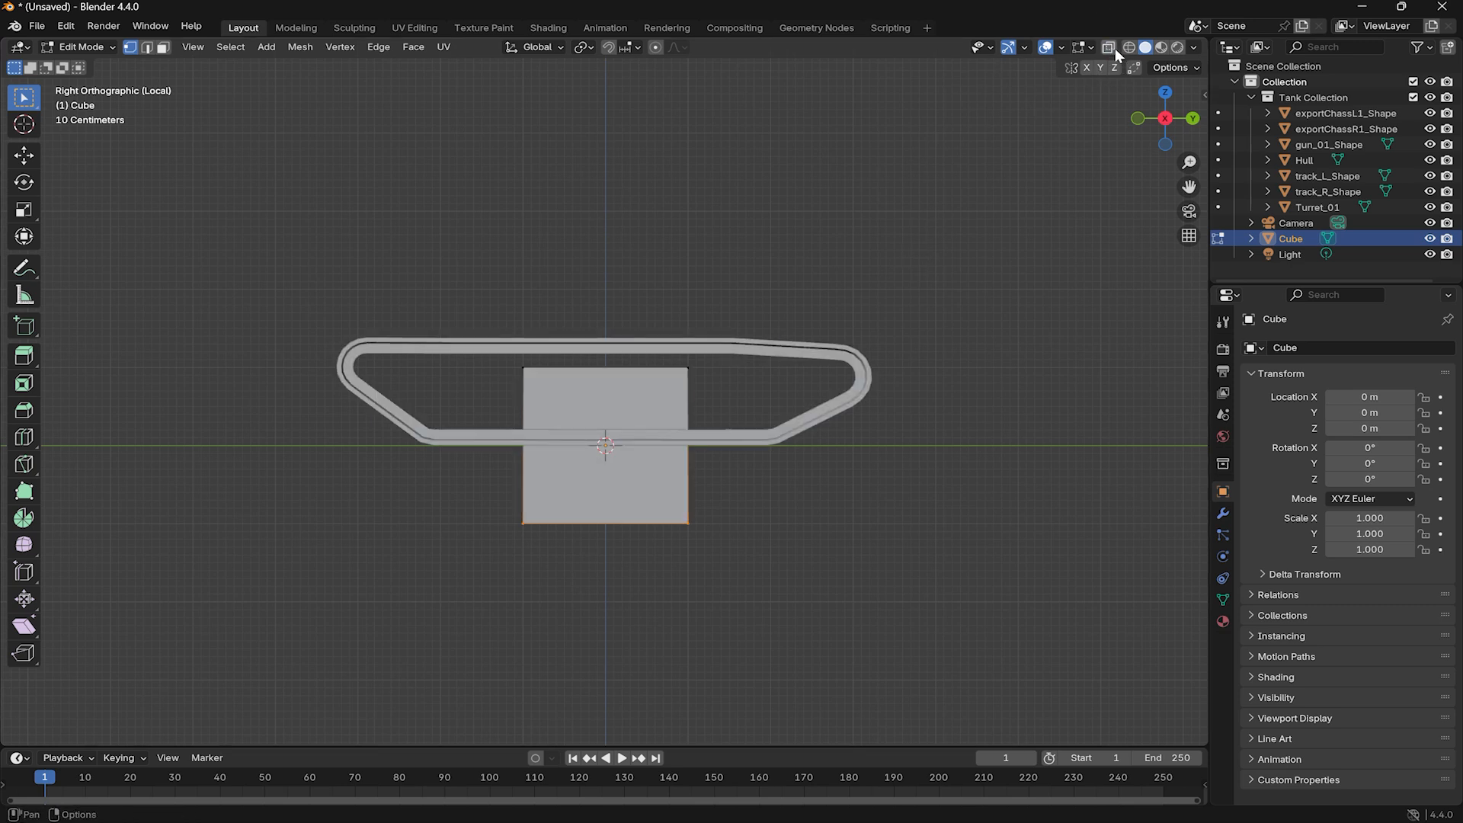
click(1113, 49)
drag(490, 505, 752, 563)
key(Tab)
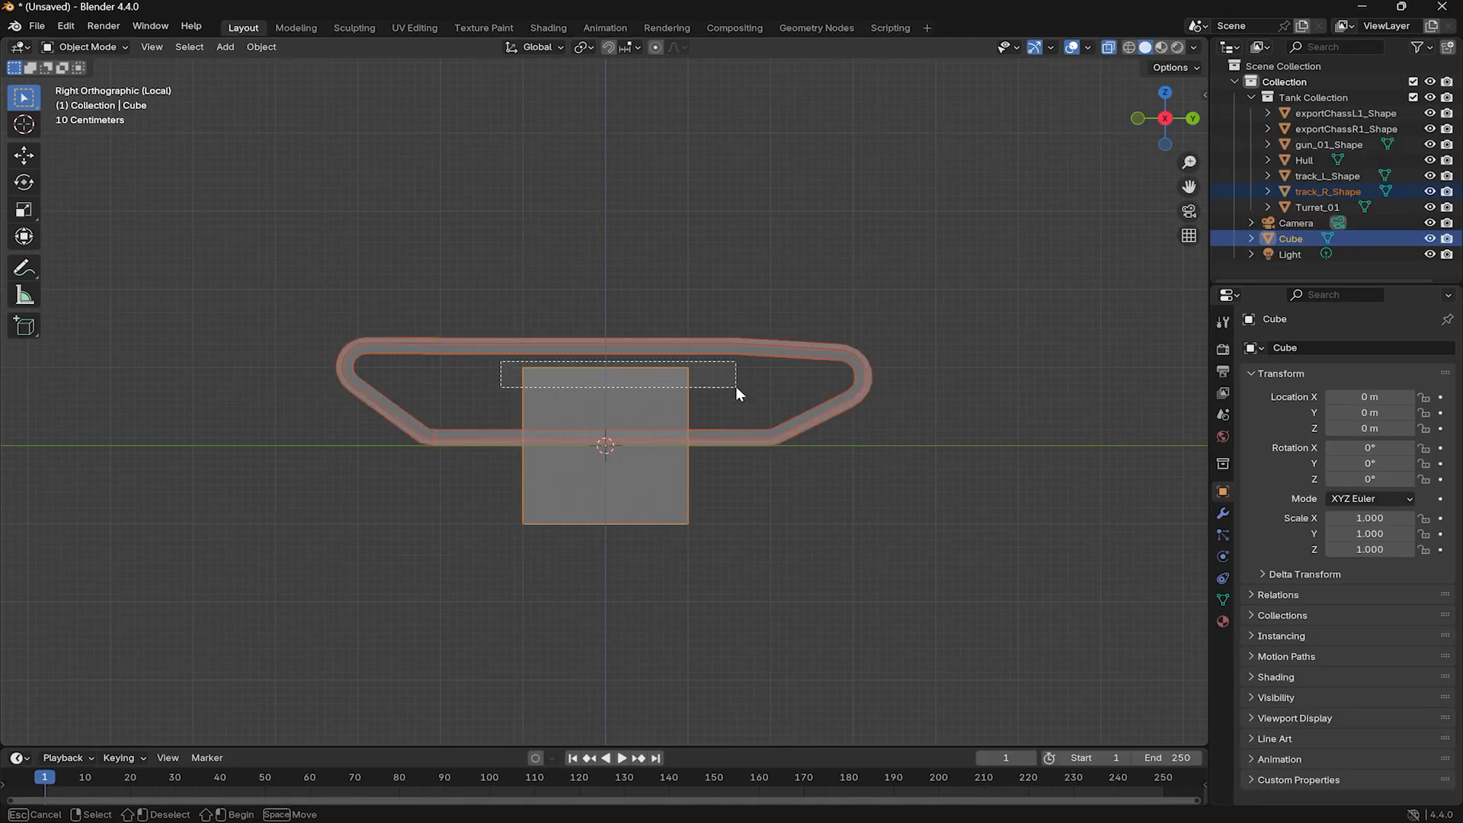
key(Tab)
key(g)
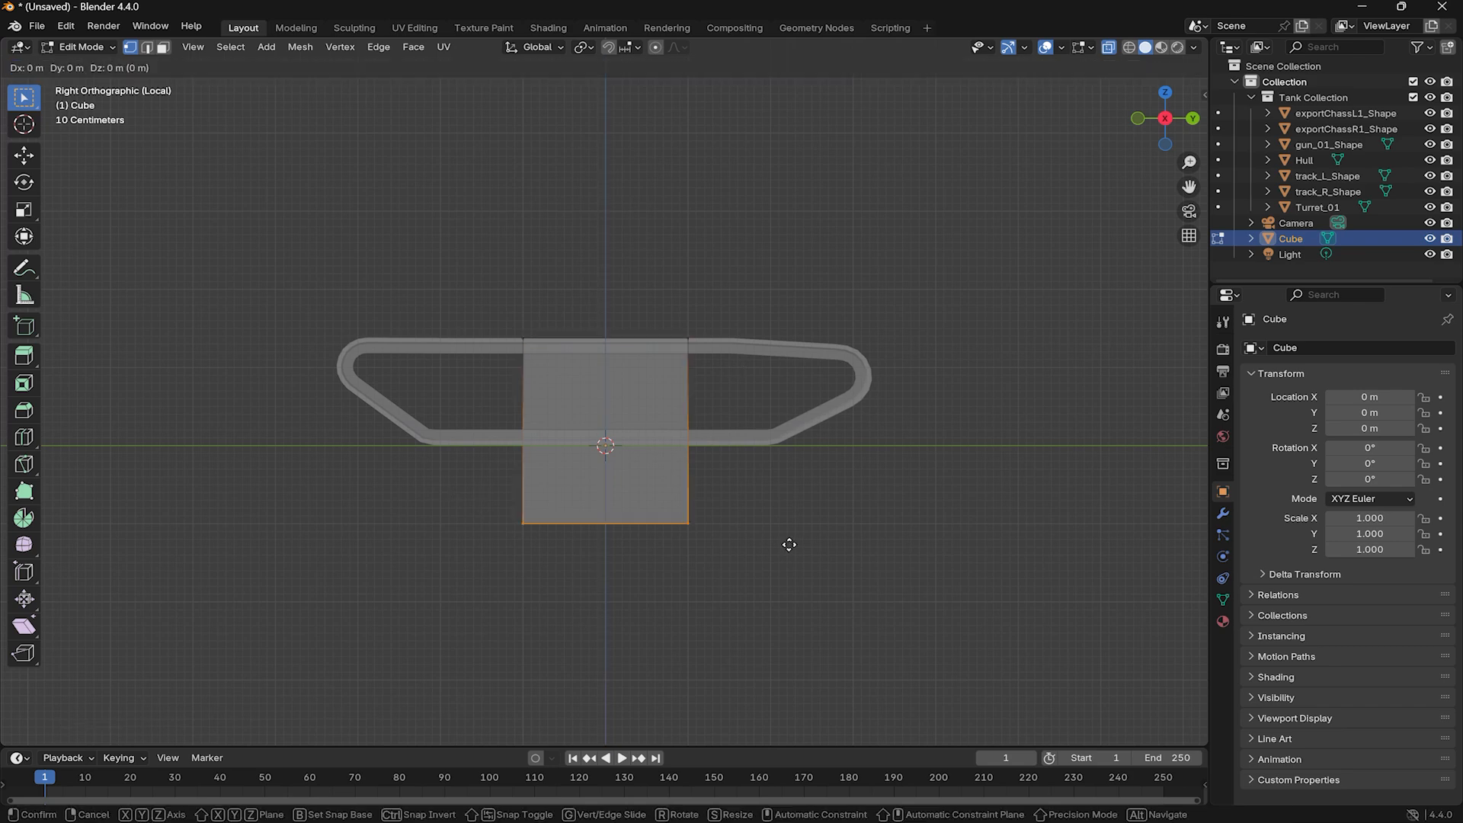
click(666, 386)
In top view, move the cube's two sides along X to match the width of the track.
key(KP_7)
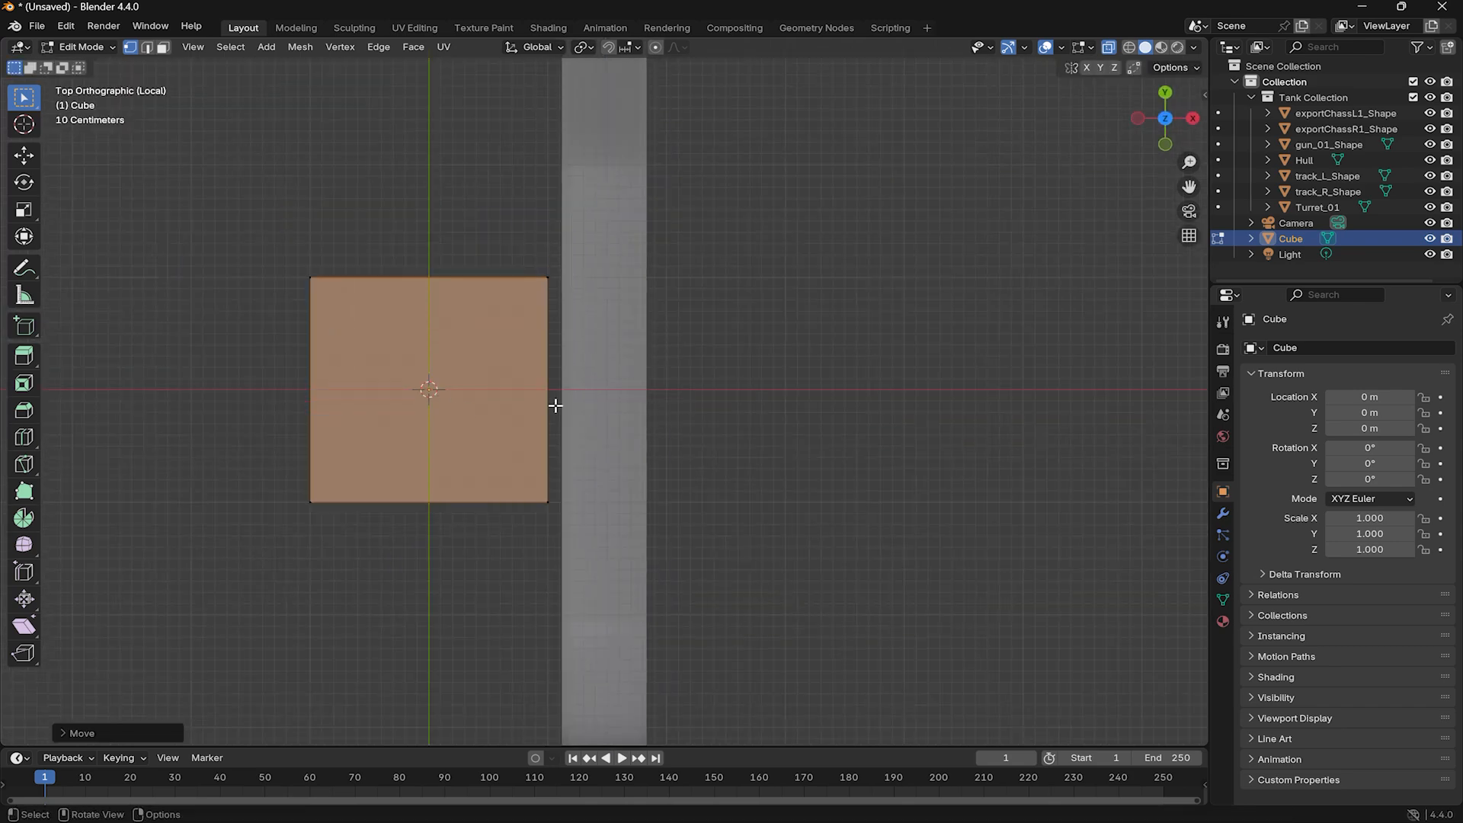
key(g)
key(x)
click(653, 421)
drag(379, 261, 492, 525)
key(g)
key(x)
click(646, 495)
Show the track's texture in material preview, shorten the cube along Y and bring its sides in around one track pad.
drag(526, 240, 760, 300)
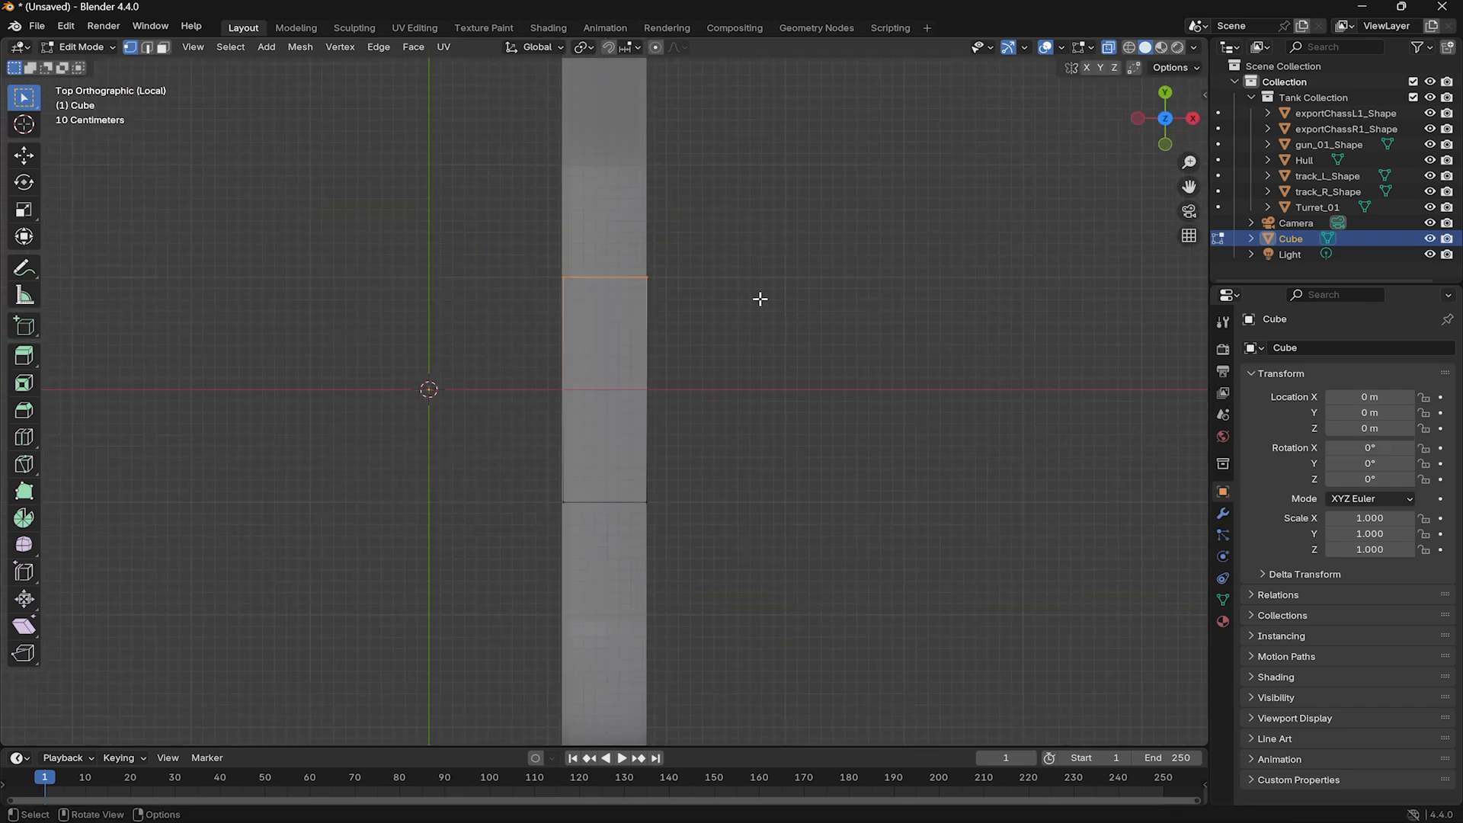
key(z)
scroll(614, 330, up, 9)
key(g)
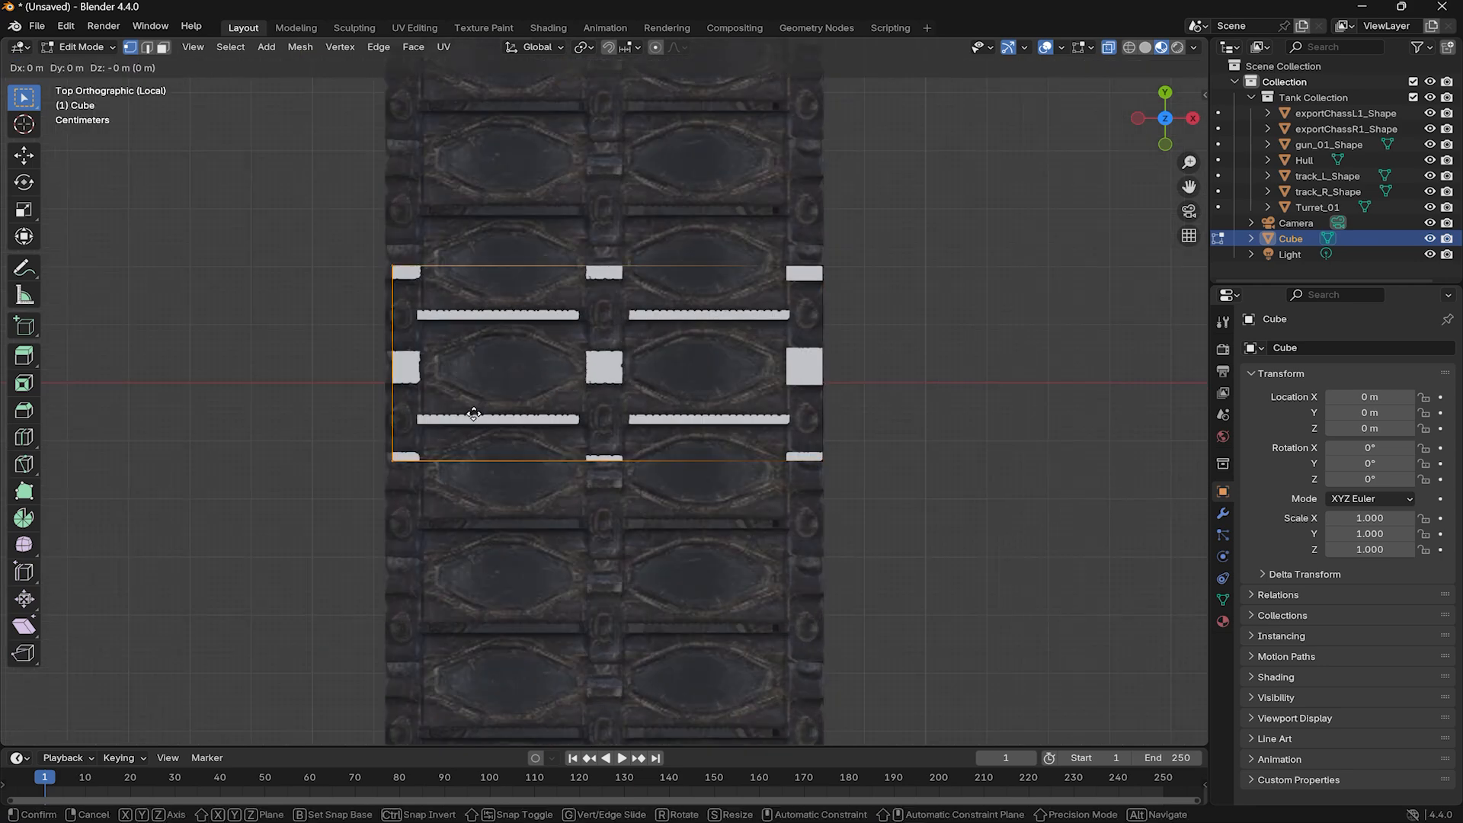
key(x)
click(705, 415)
drag(810, 209, 859, 530)
key(g)
key(x)
click(823, 525)
Align the cube's geometry along Y with the upper and lower edges of a single track pad.
key(g)
key(y)
drag(542, 232, 947, 539)
click(851, 349)
key(g)
key(y)
click(647, 359)
Fine-tune the cube's two side edges along X to match the pad's width.
scroll(649, 361, up, 4)
key(g)
key(x)
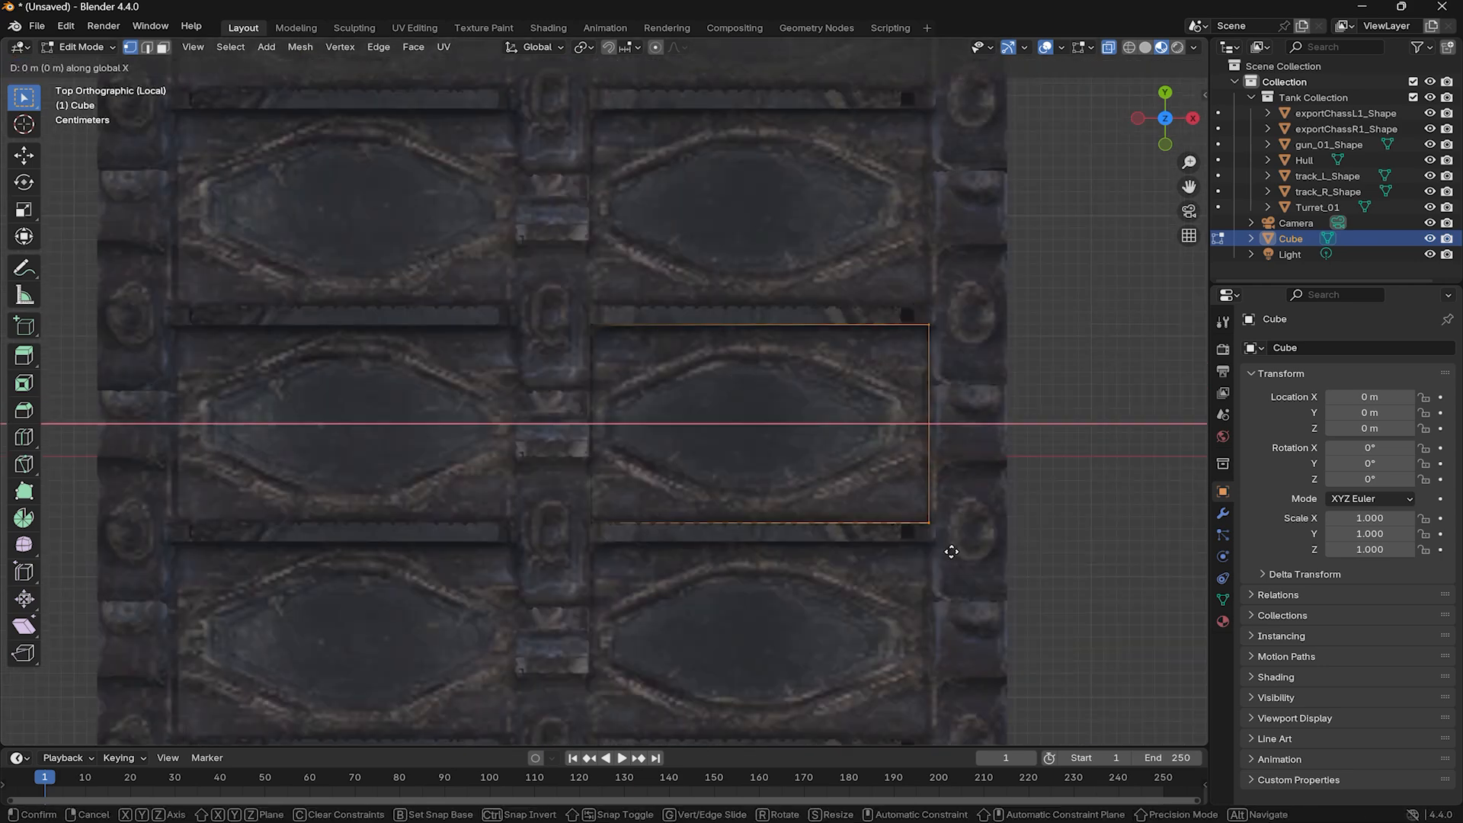
click(953, 551)
drag(567, 306, 613, 570)
key(g)
key(x)
click(598, 457)
Duplicate the pad block and place the copy beside it, along X and Y, over the track's outer end connector.
key(Tab)
key(shift+d)
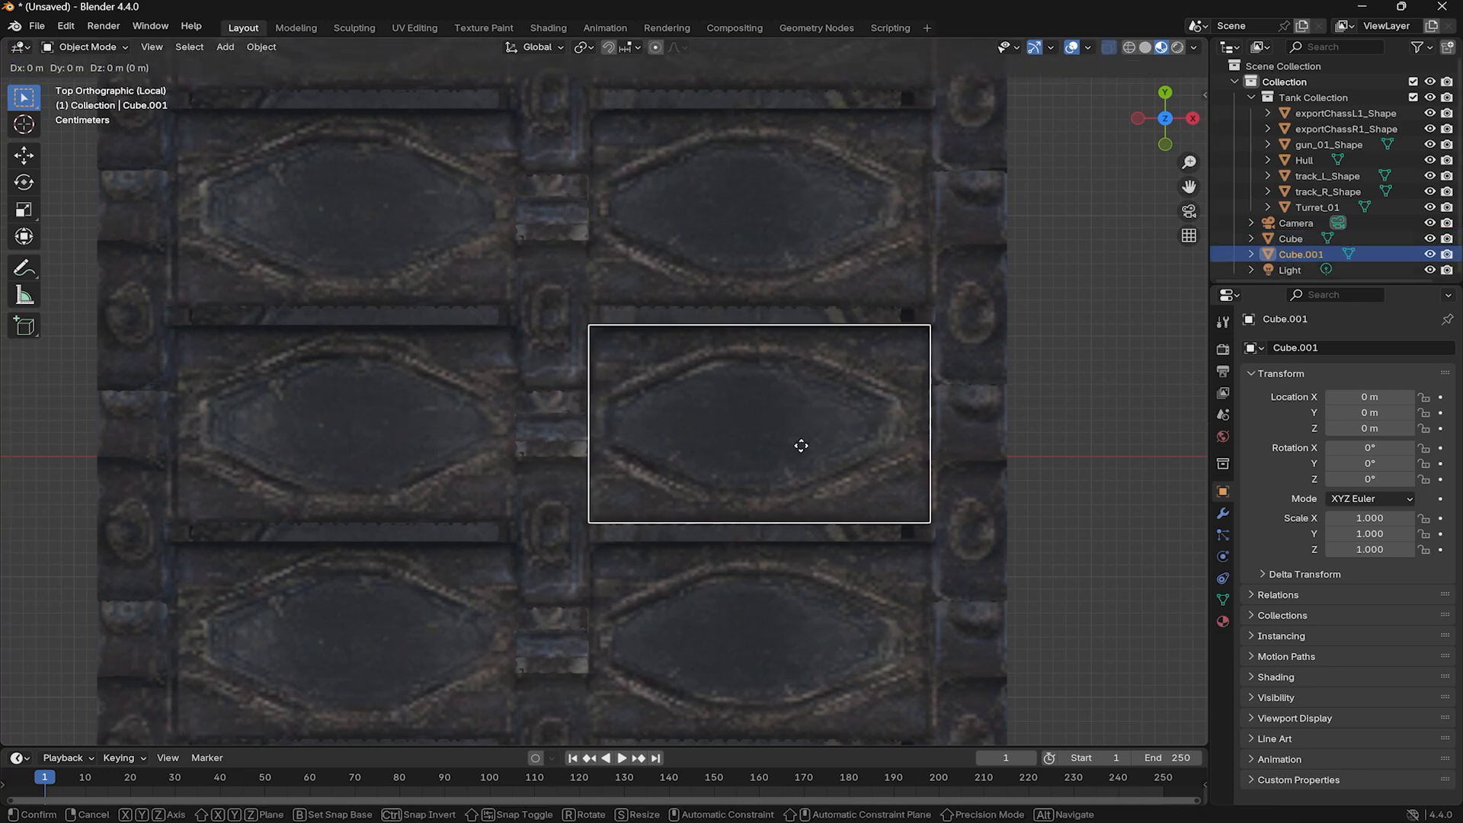
key(x)
click(1130, 444)
key(g)
key(y)
click(1133, 520)
Narrow the duplicated block along X to the width of the track's outer end connector.
shift+middle_drag(1133, 518, 802, 420)
key(Tab)
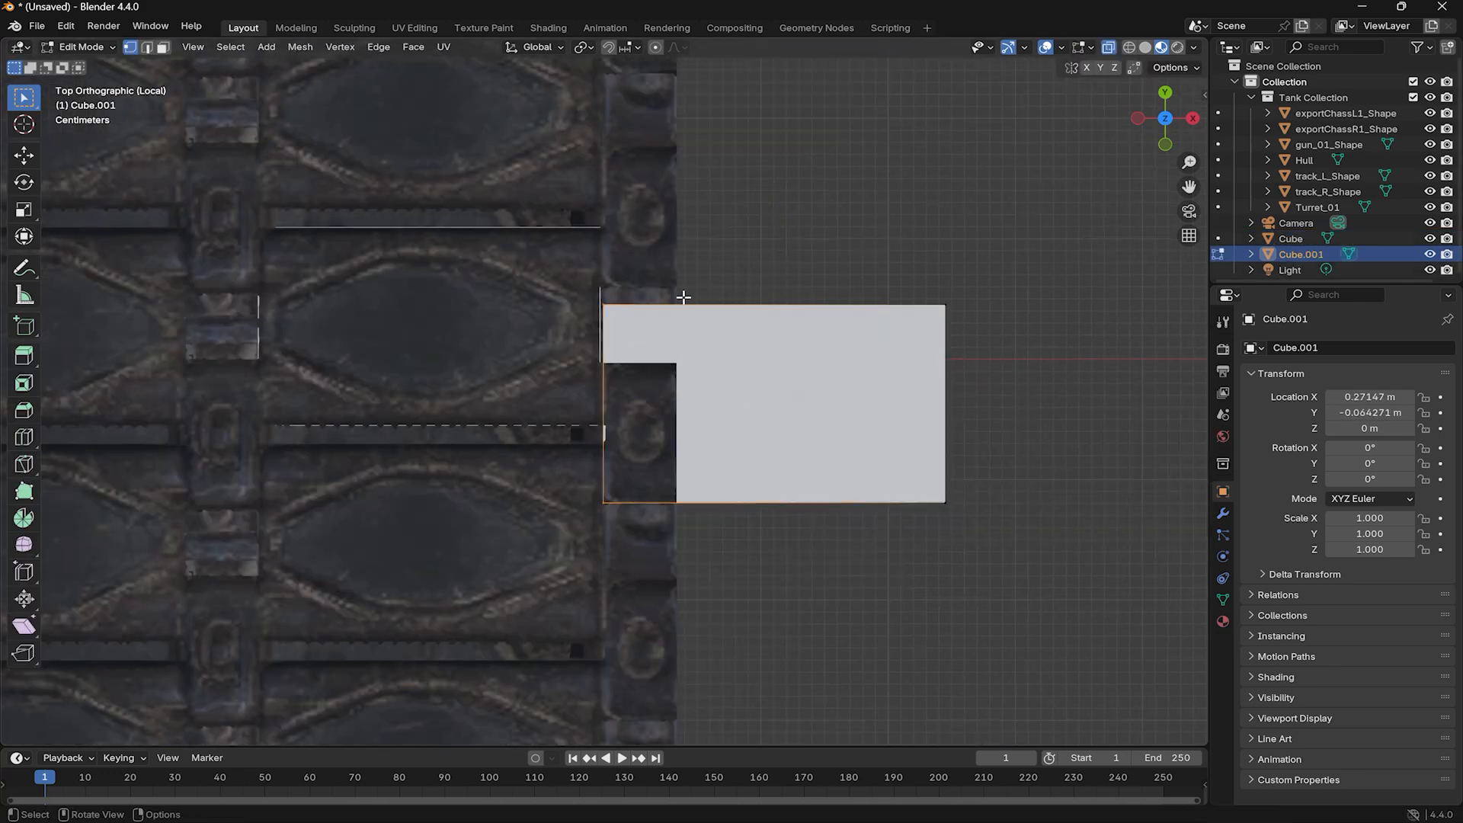
drag(926, 289, 964, 519)
key(g)
key(x)
key(y)
click(946, 405)
drag(921, 318, 974, 517)
key(g)
key(x)
click(674, 487)
In side view, fit the connector block's height and its Y length to the textured end connector.
middle_drag(670, 457, 678, 333)
key(g)
key(z)
click(765, 554)
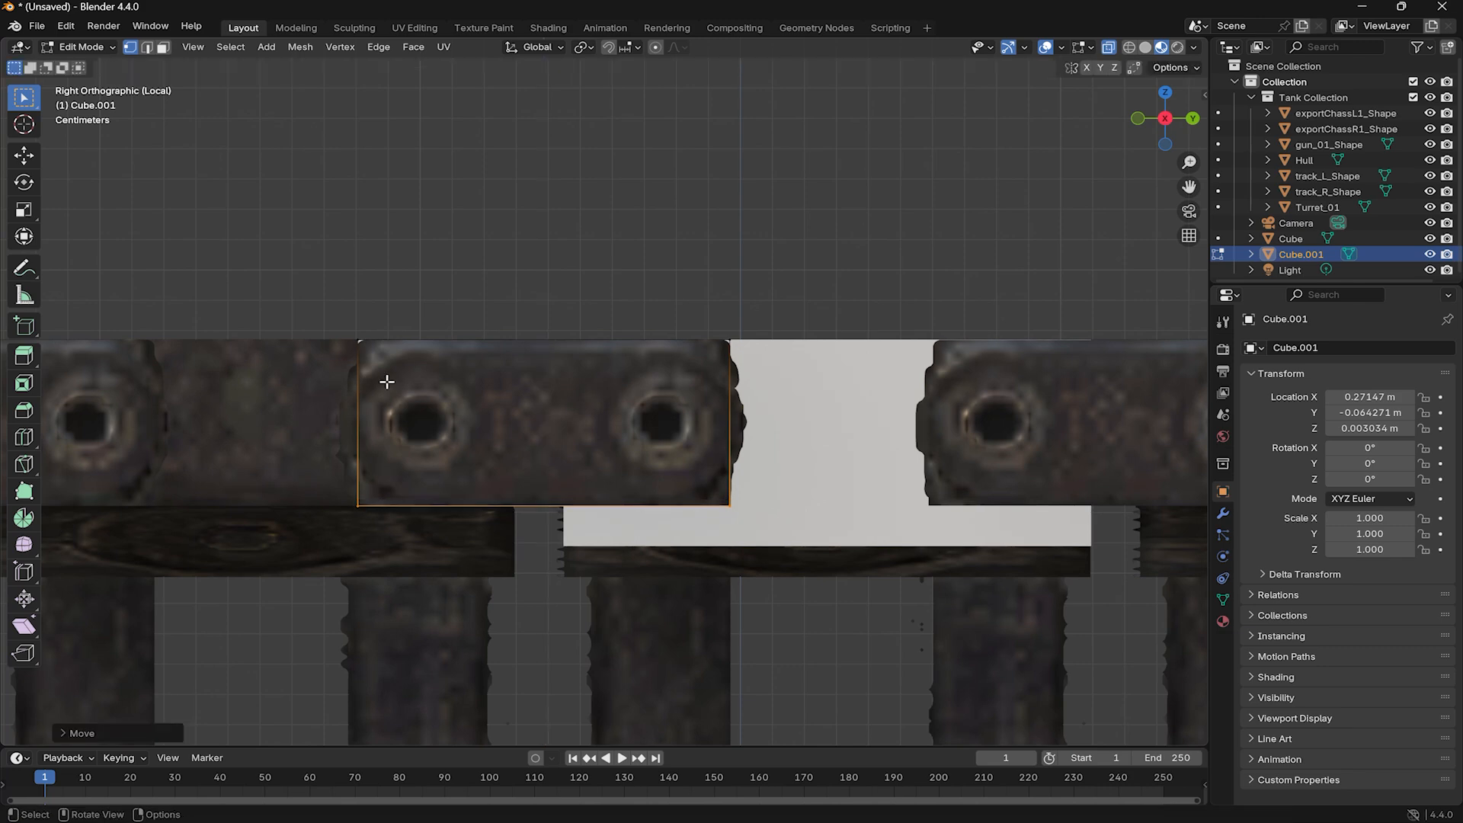
key(s)
key(y)
click(353, 513)
Bevel the long front and rear edges of the wide pad block by about 0.0276 m with 6 segments.
click(561, 545)
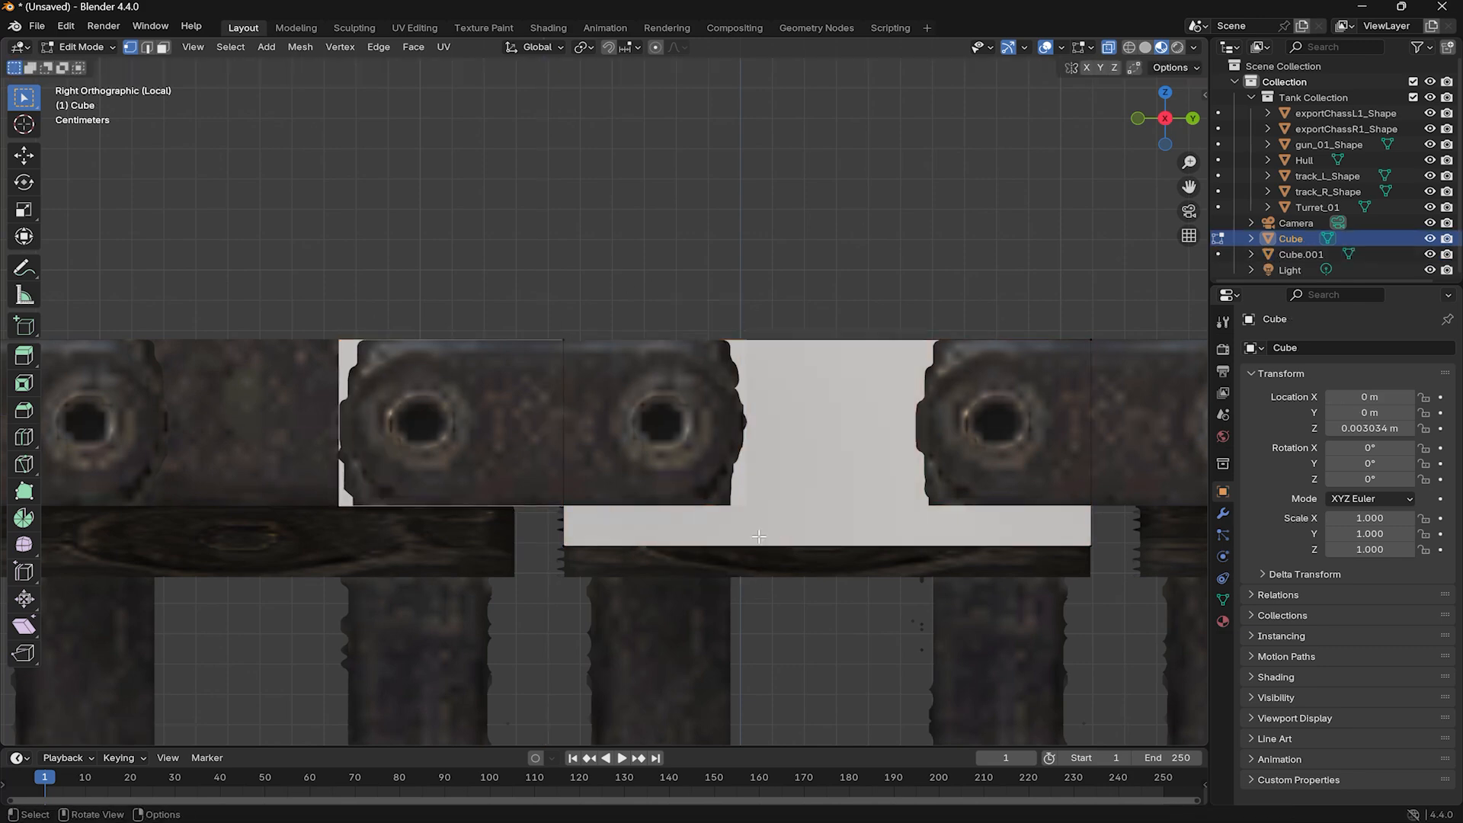
key(2)
middle_drag(857, 513, 167, 347)
click(427, 414)
shift+click(427, 416)
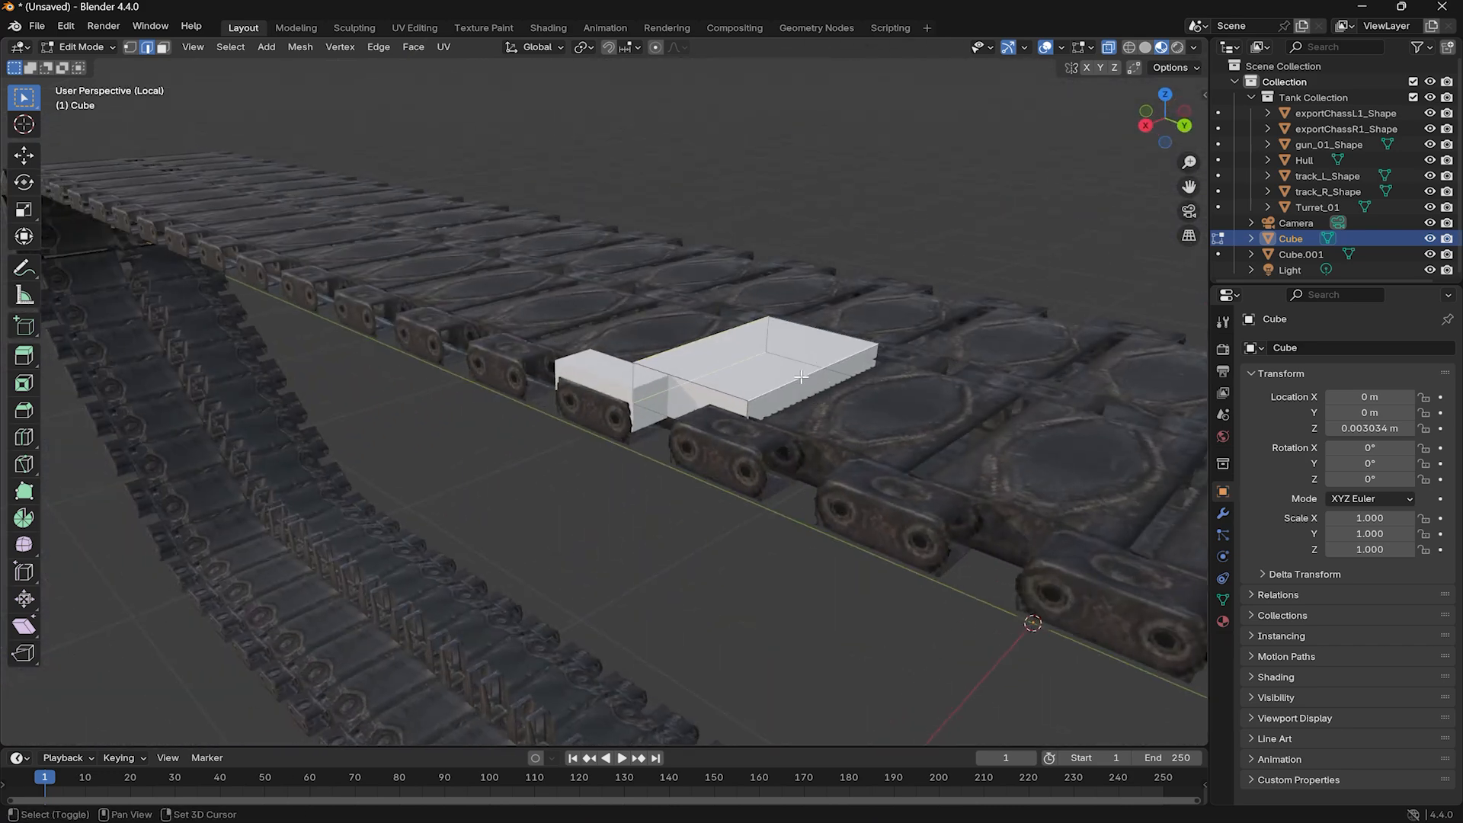
scroll(807, 411, up, 6)
key(ctrl+b)
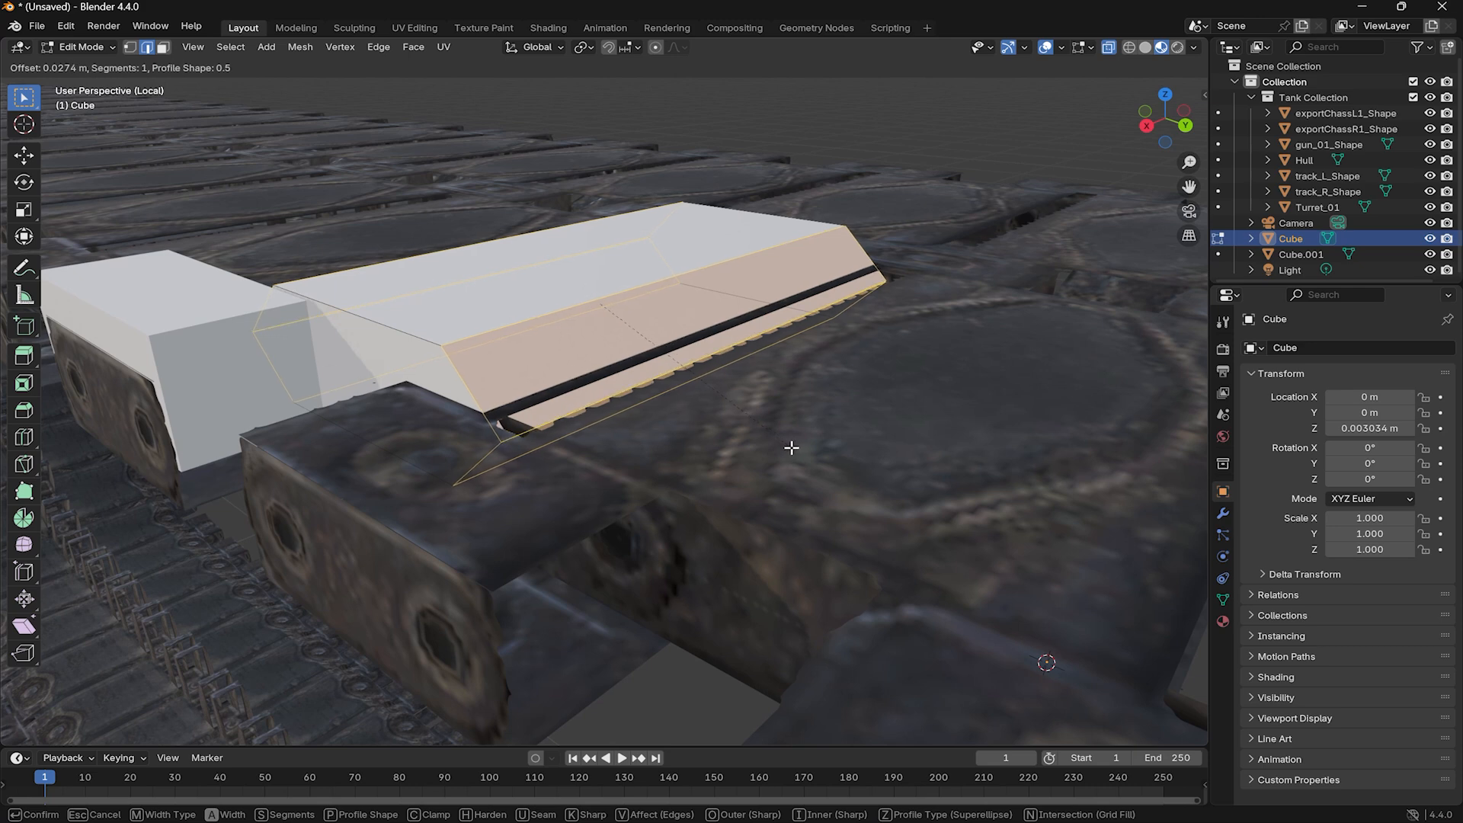
scroll(791, 448, up, 1)
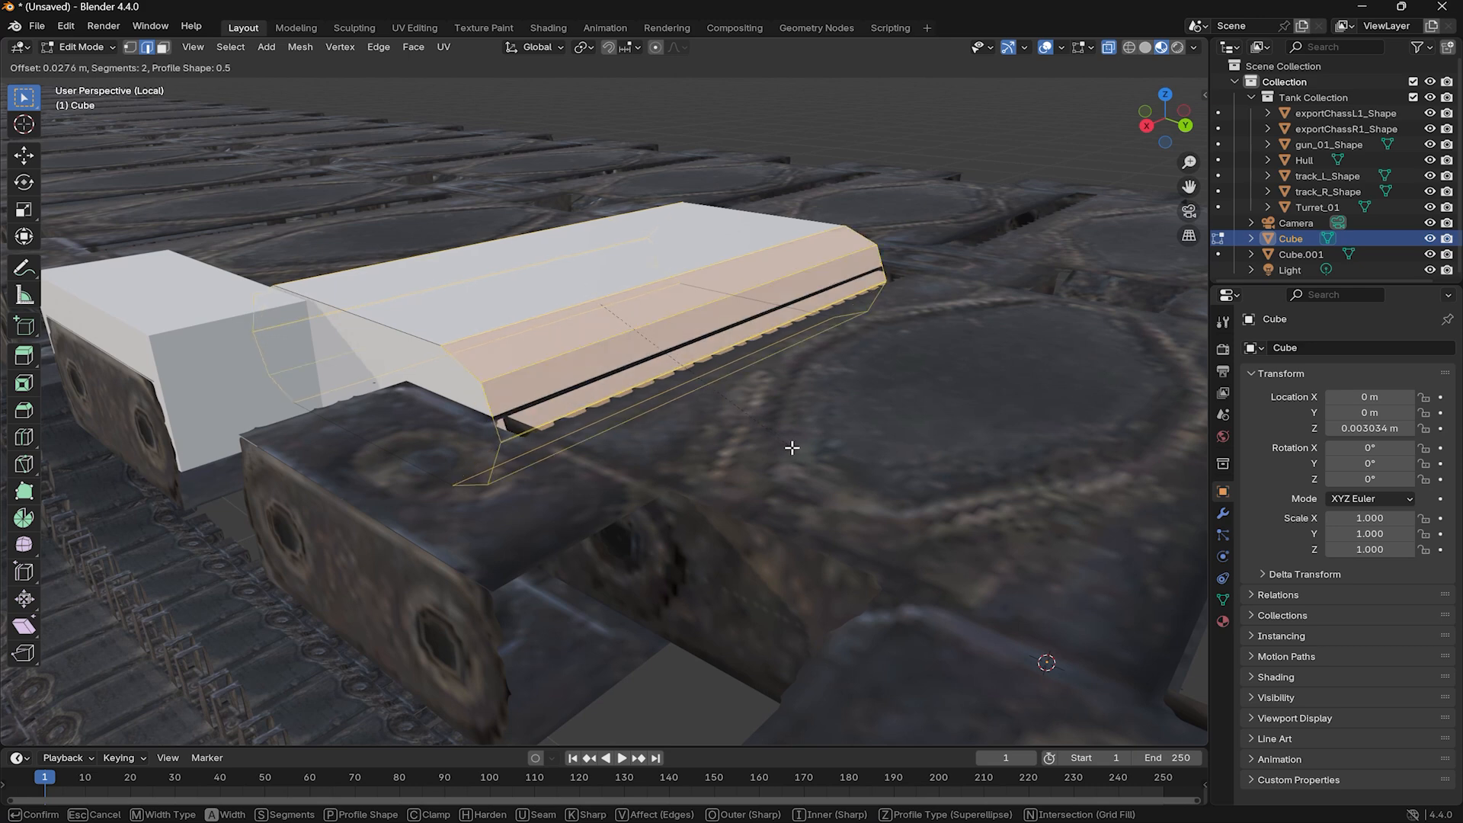
scroll(792, 448, up, 1)
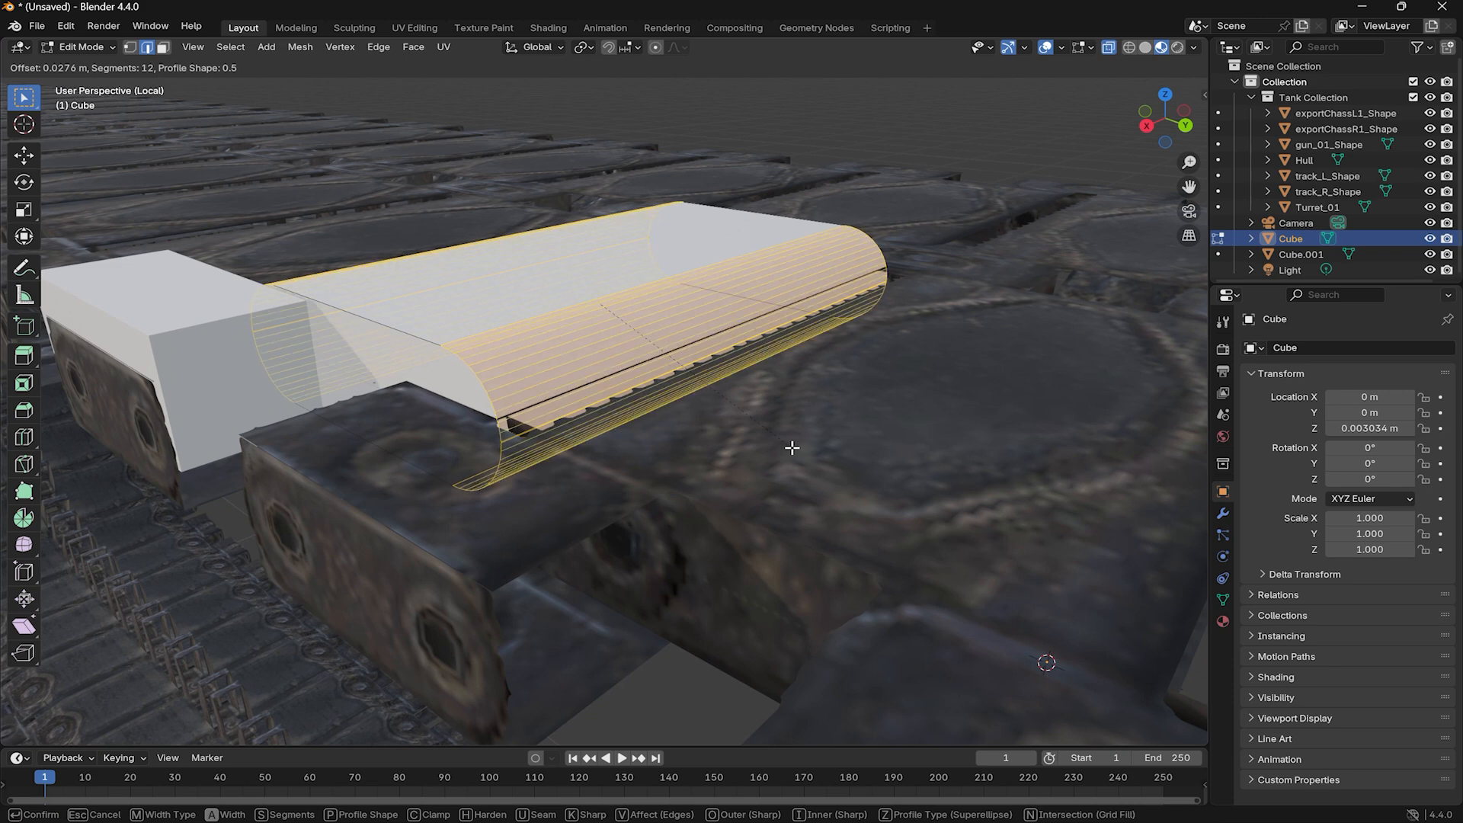
scroll(792, 449, down, 1)
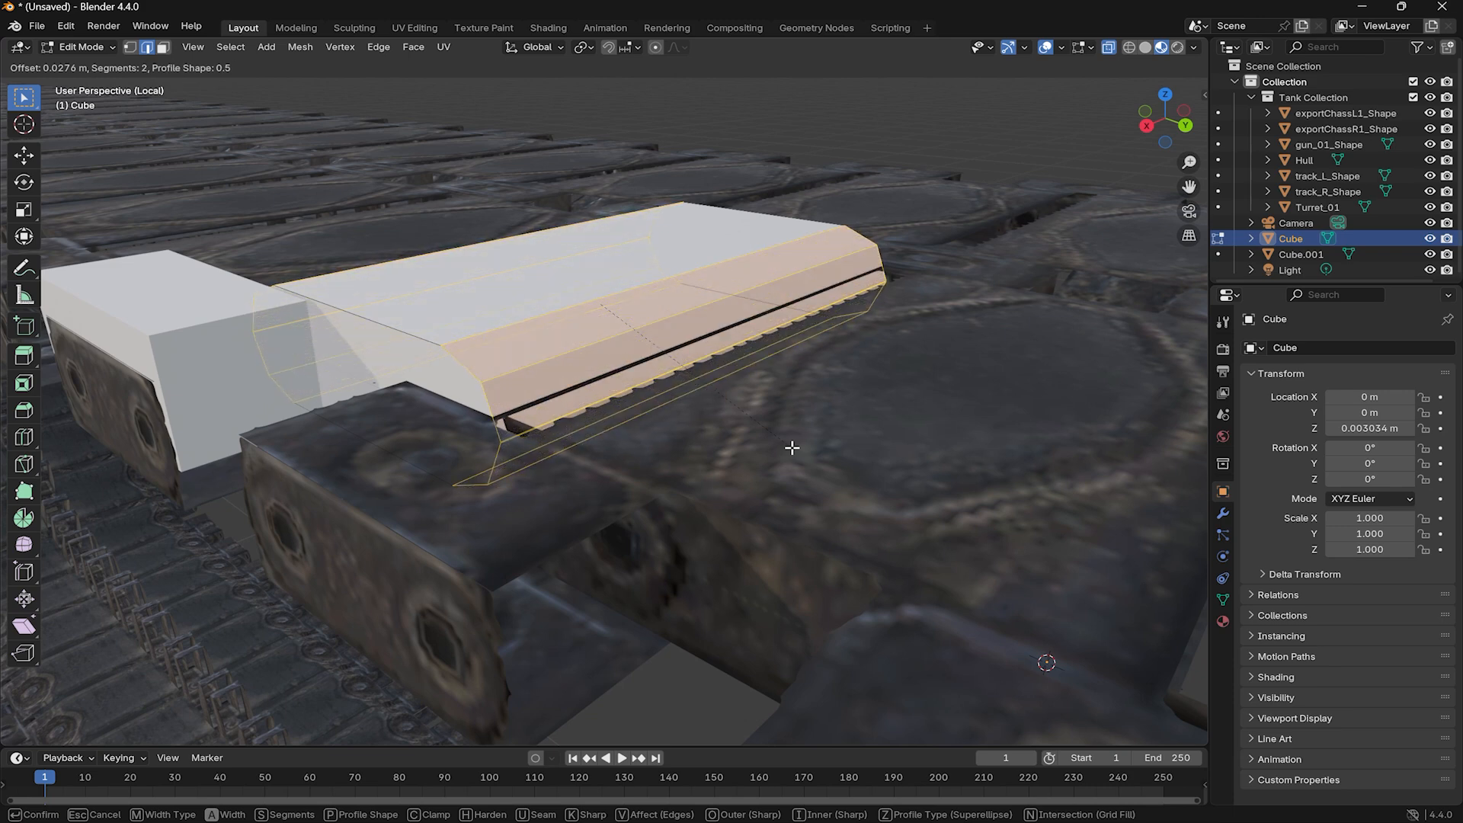
scroll(792, 448, up, 4)
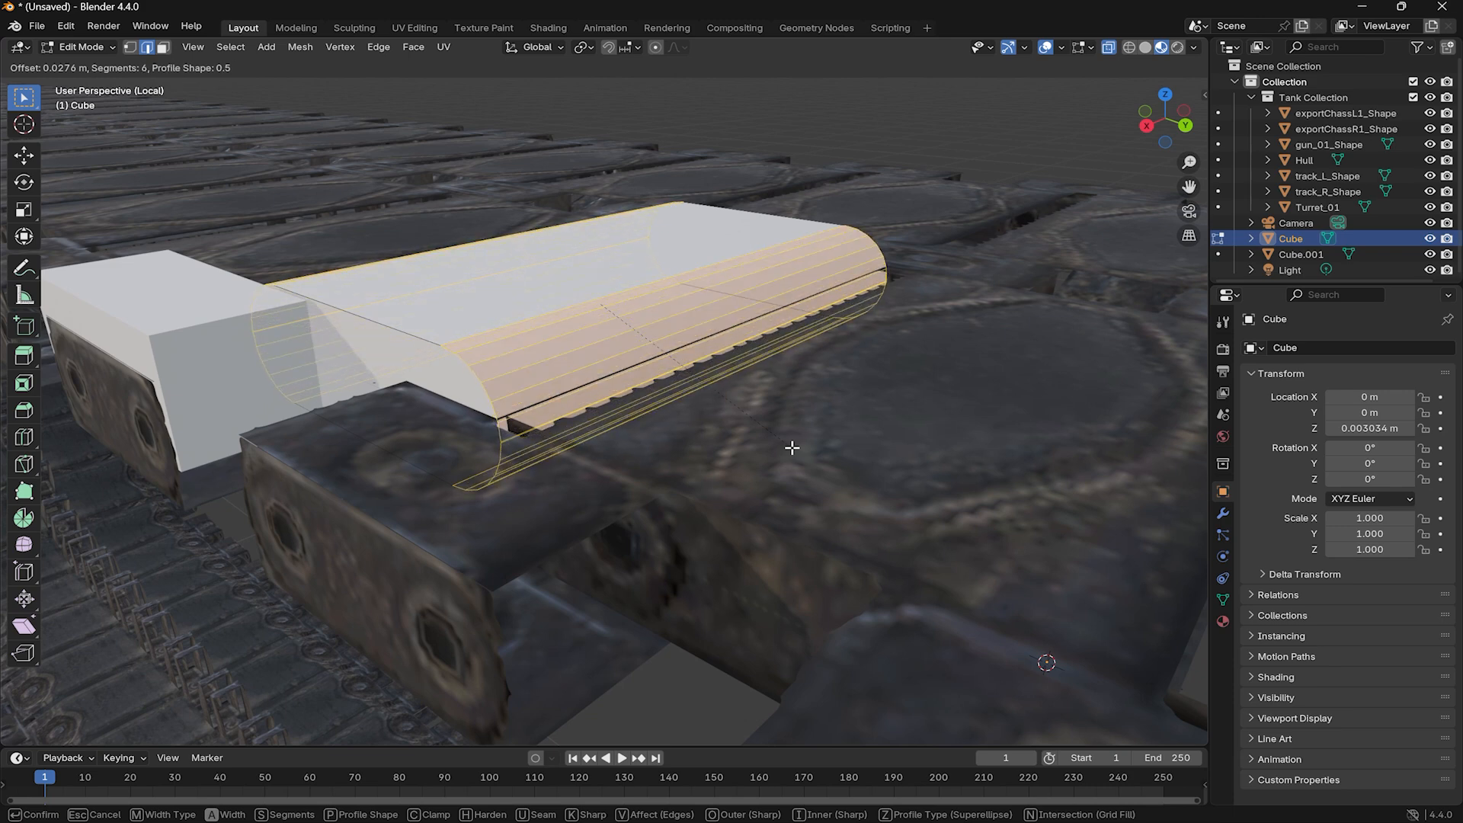
click(791, 448)
Switch to editing the small connector block, bevel its end edges into rounded ends and return to Object Mode.
middle_drag(792, 448, 628, 390)
key(alt+q)
middle_drag(628, 391, 327, 418)
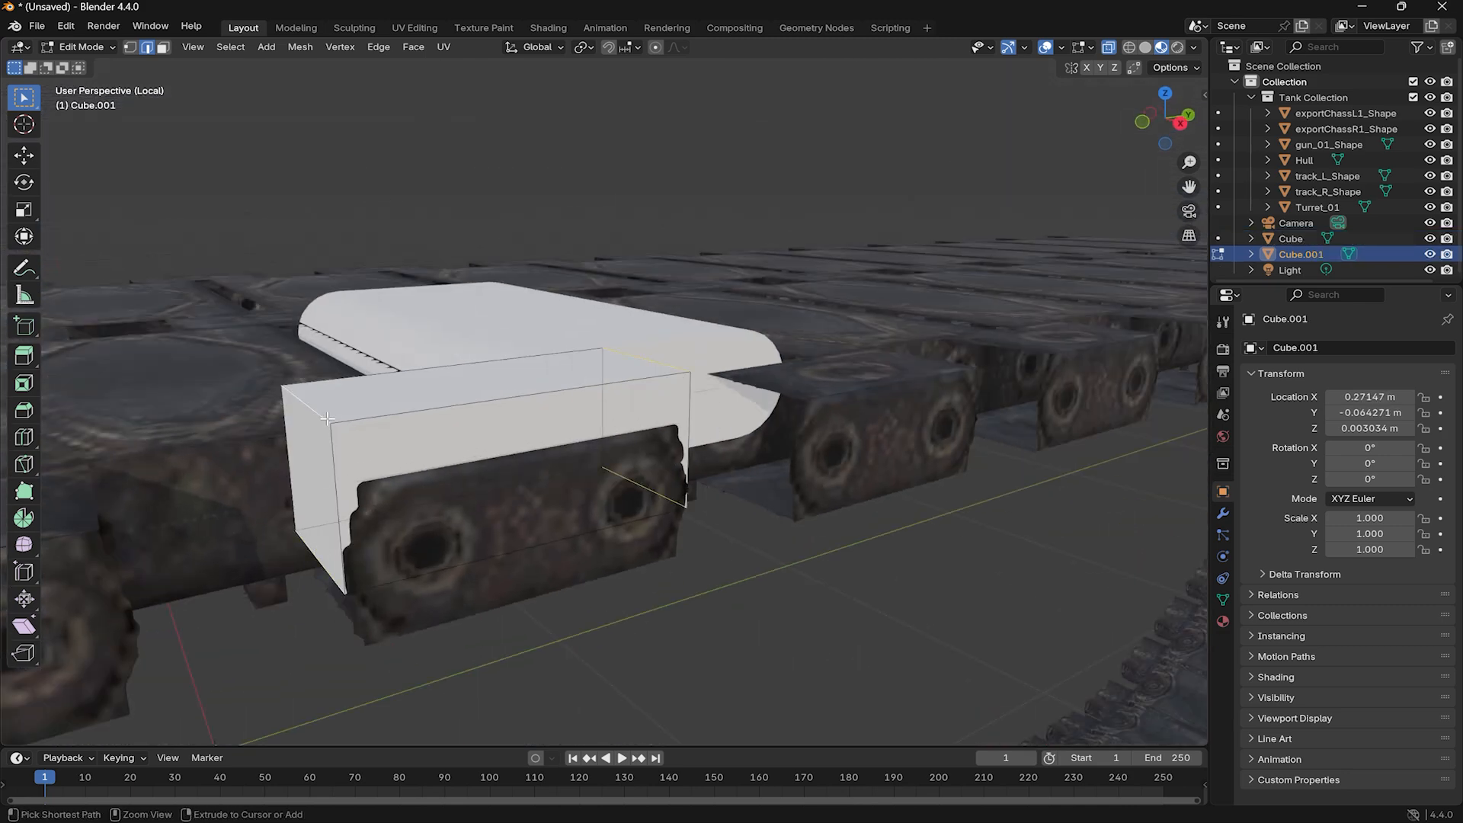
key(ctrl+b)
click(413, 442)
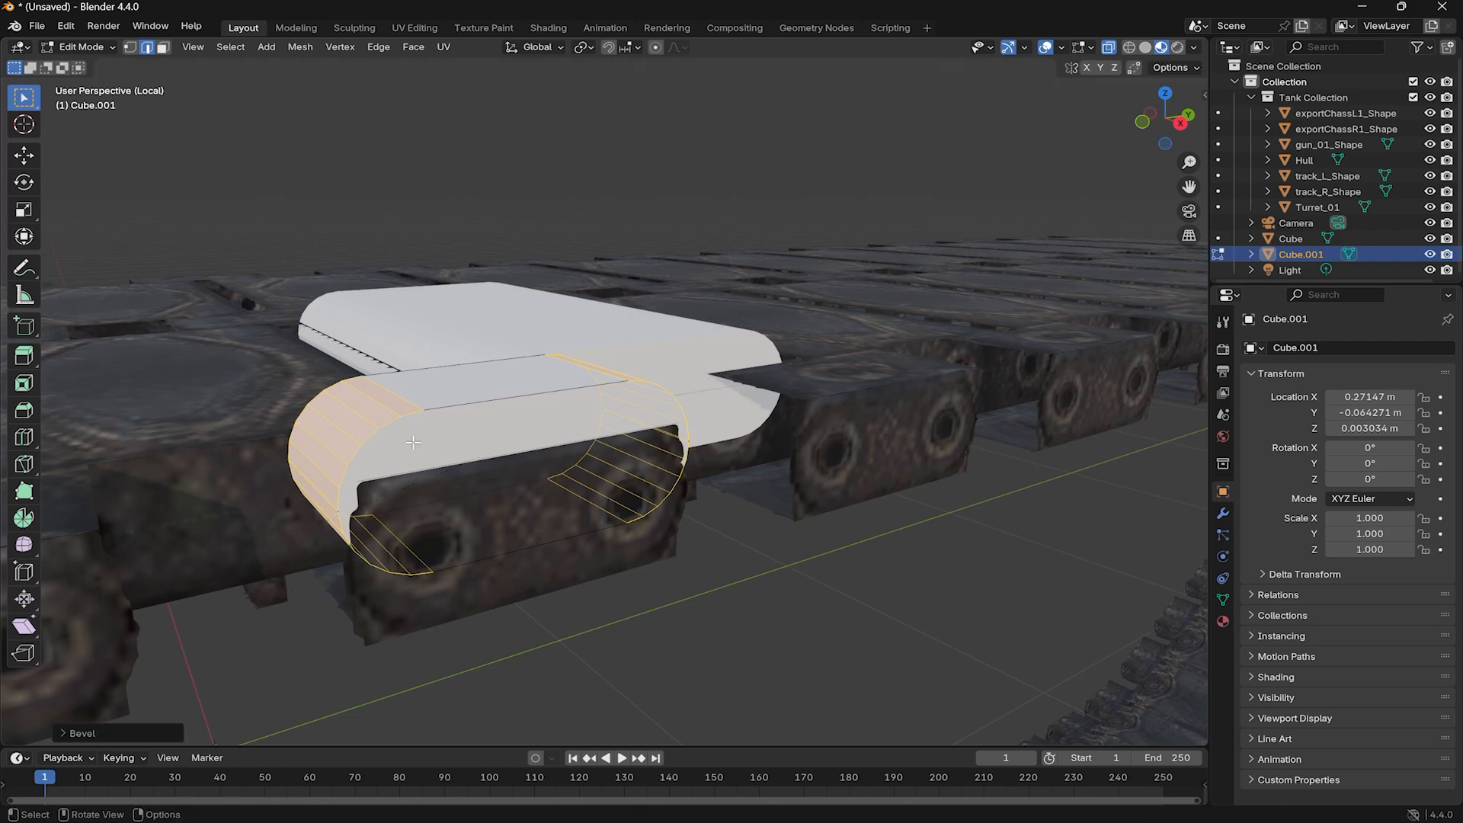
middle_drag(413, 442, 428, 331)
key(KP_3)
key(Tab)
Add an Array modifier to the wide pad block.
mouse_move(687, 317)
middle_down()
mouse_move(683, 331)
mouse_move(859, 323)
mouse_move(689, 336)
middle_up()
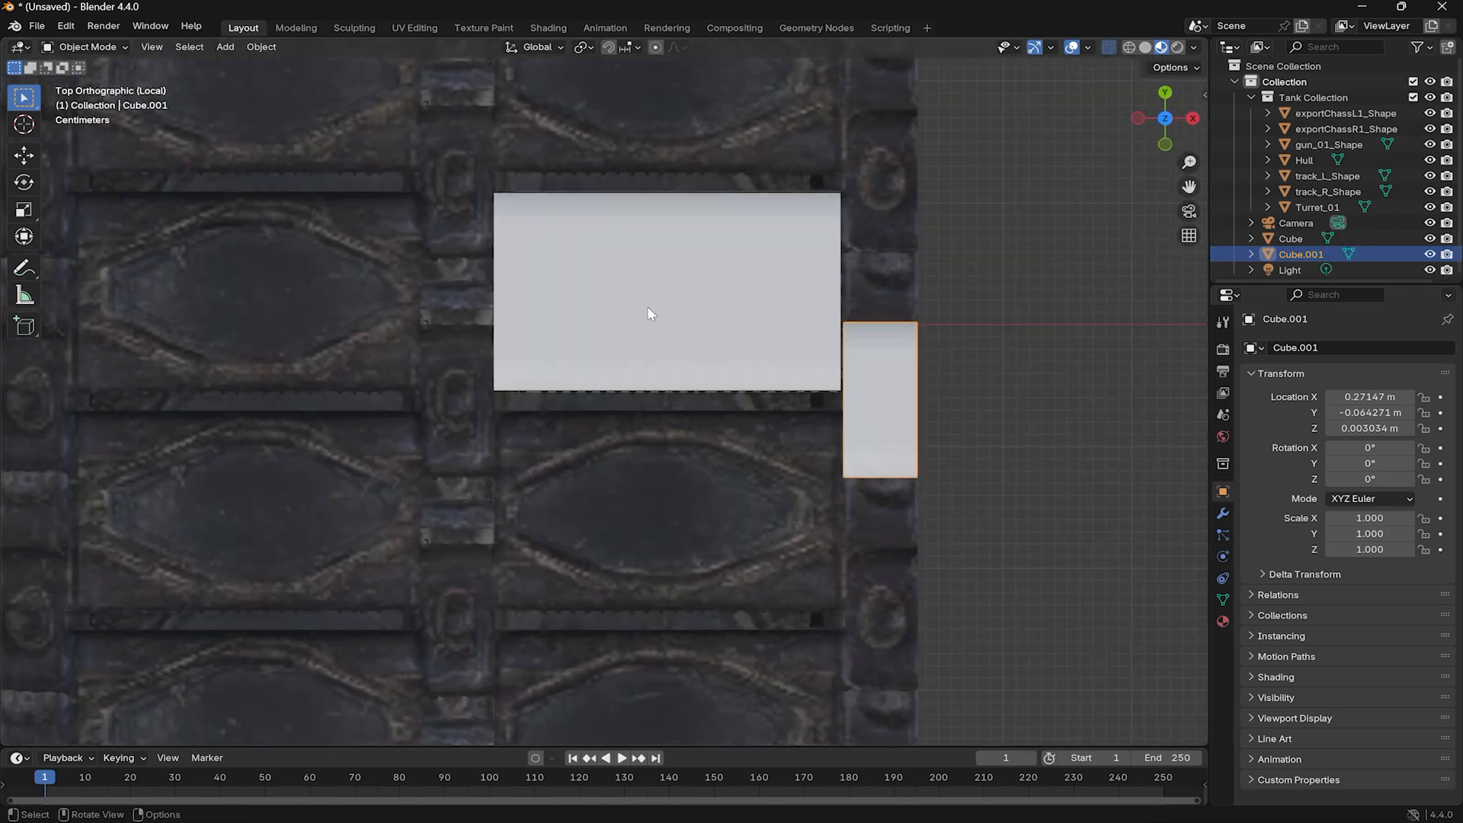
click(649, 313)
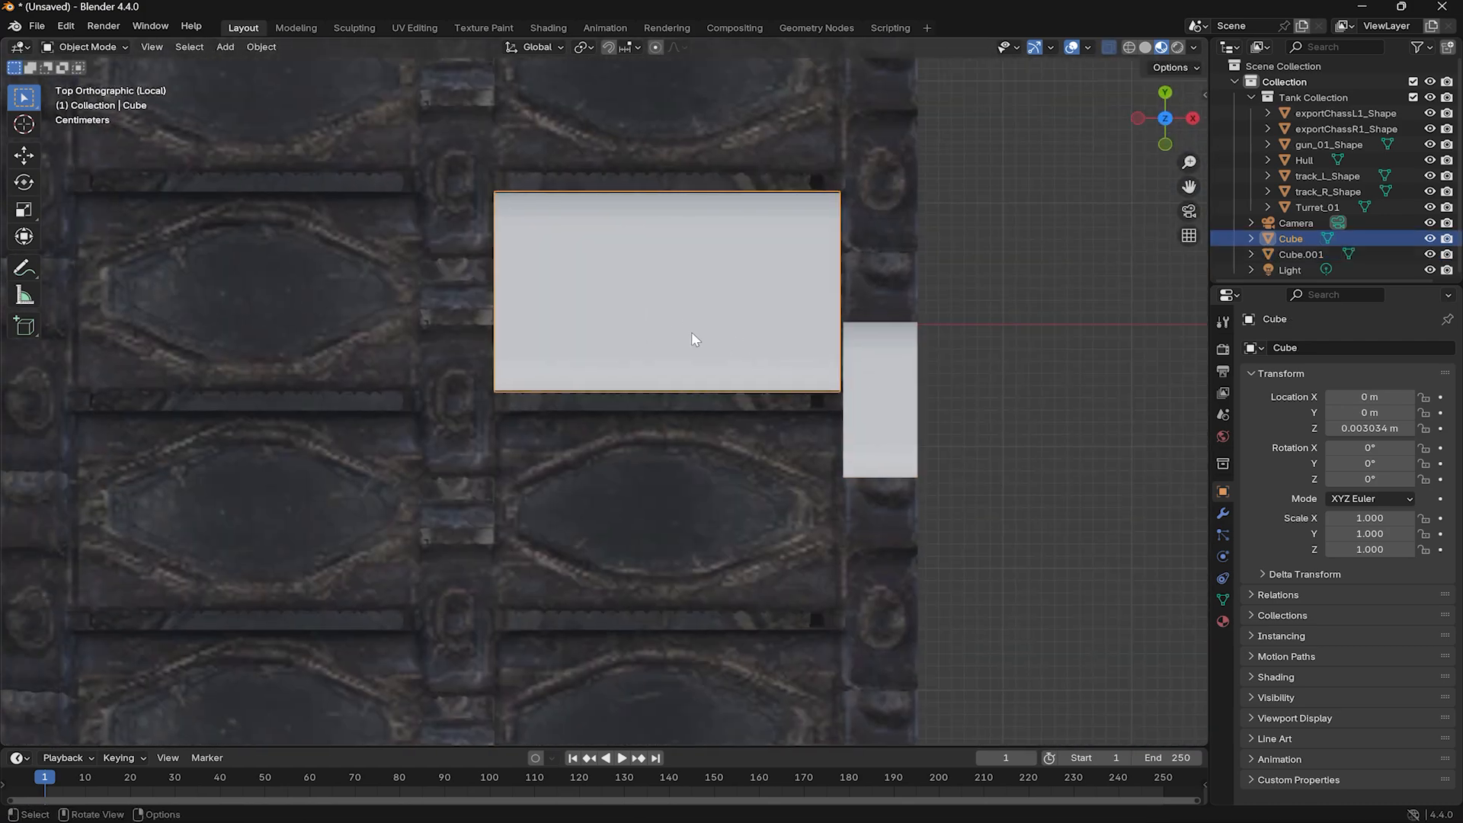
click(1222, 520)
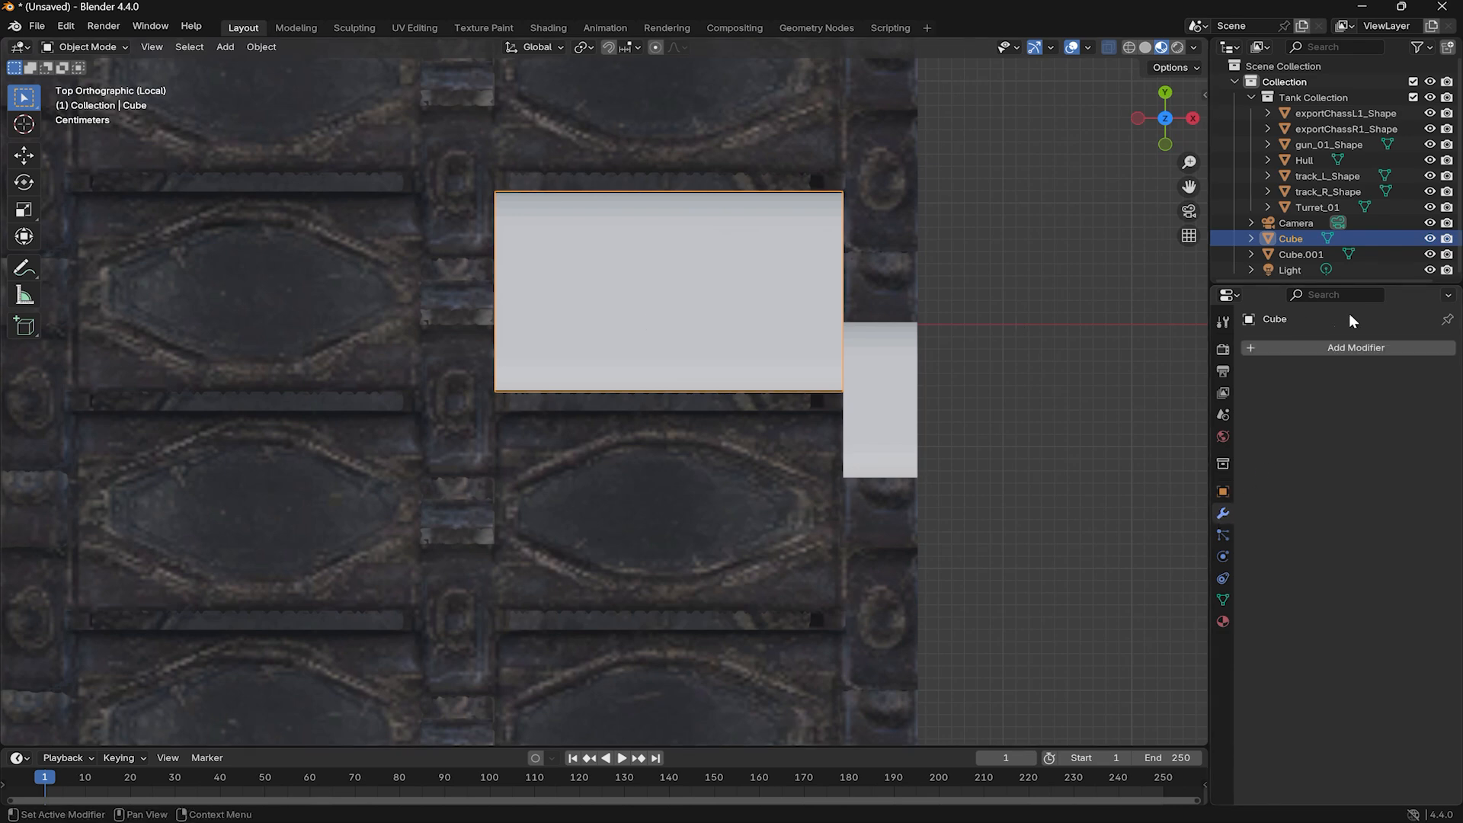
click(1339, 347)
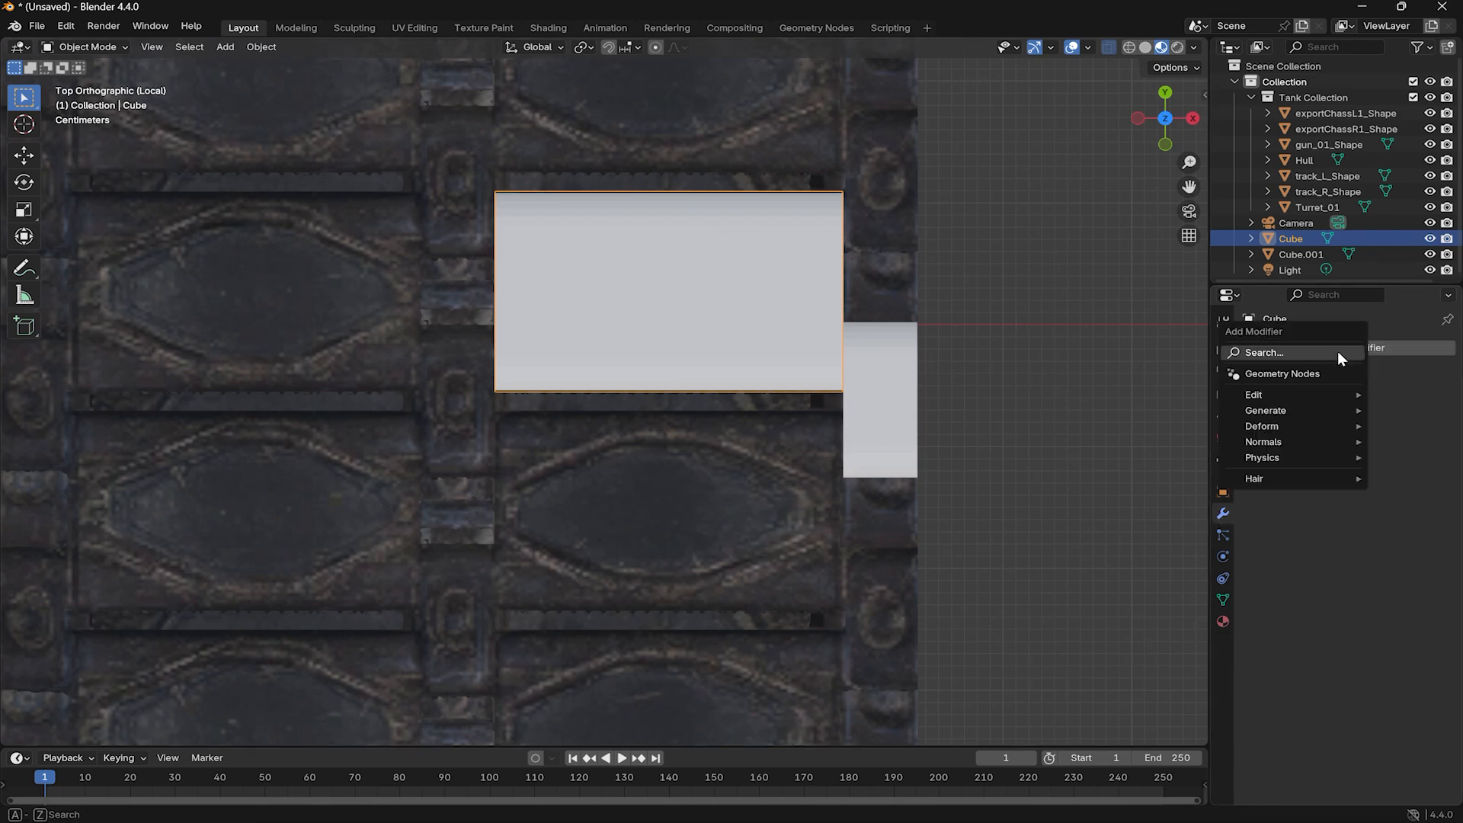
click(1293, 352)
text(arr)
key(Return)
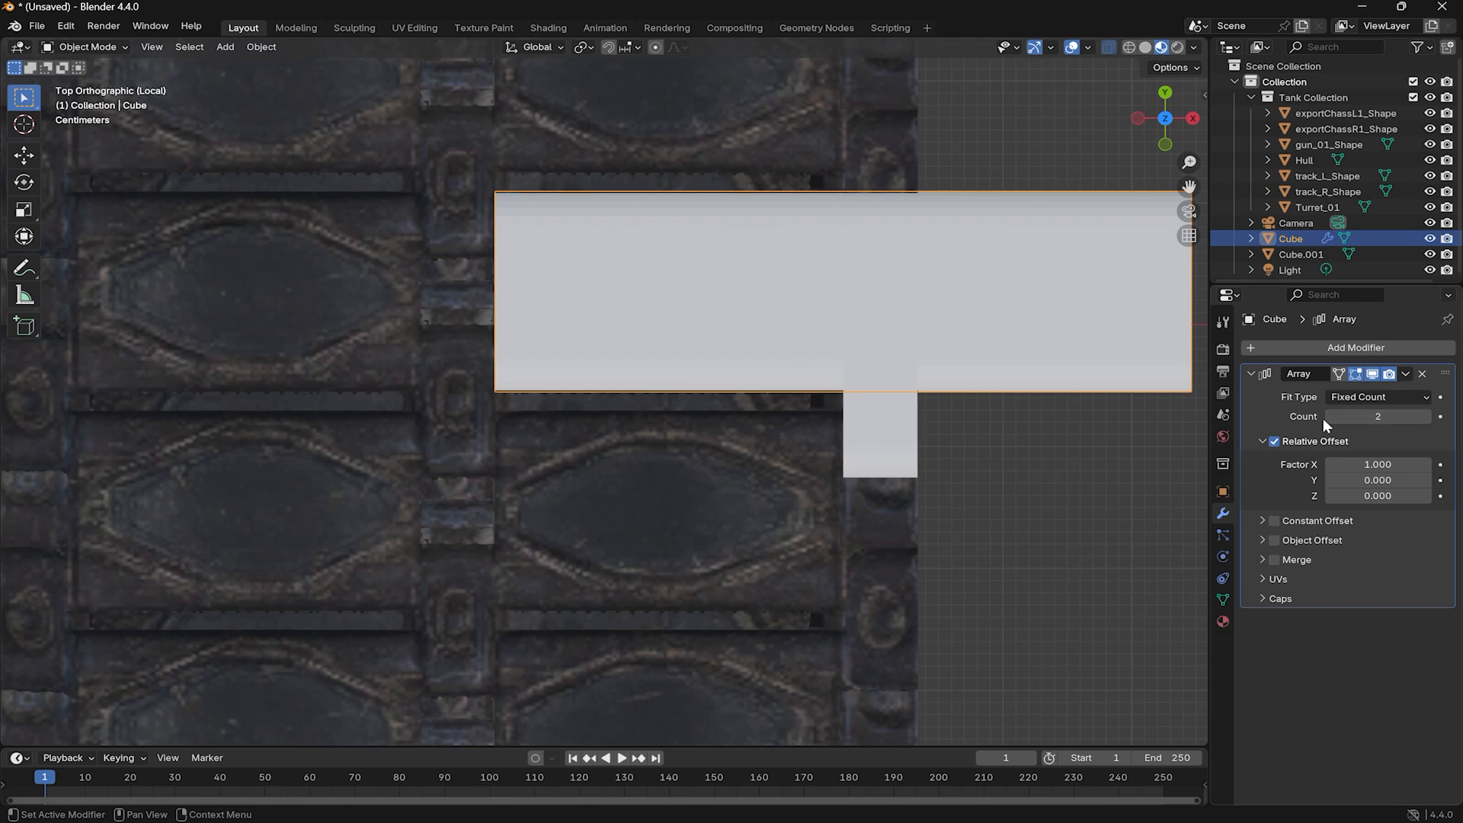
Set the array's relative offset factor X to -1.22 to place the copy over the neighbouring track pad.
drag(1388, 461, 1335, 463)
shift+middle_drag(848, 332, 921, 339)
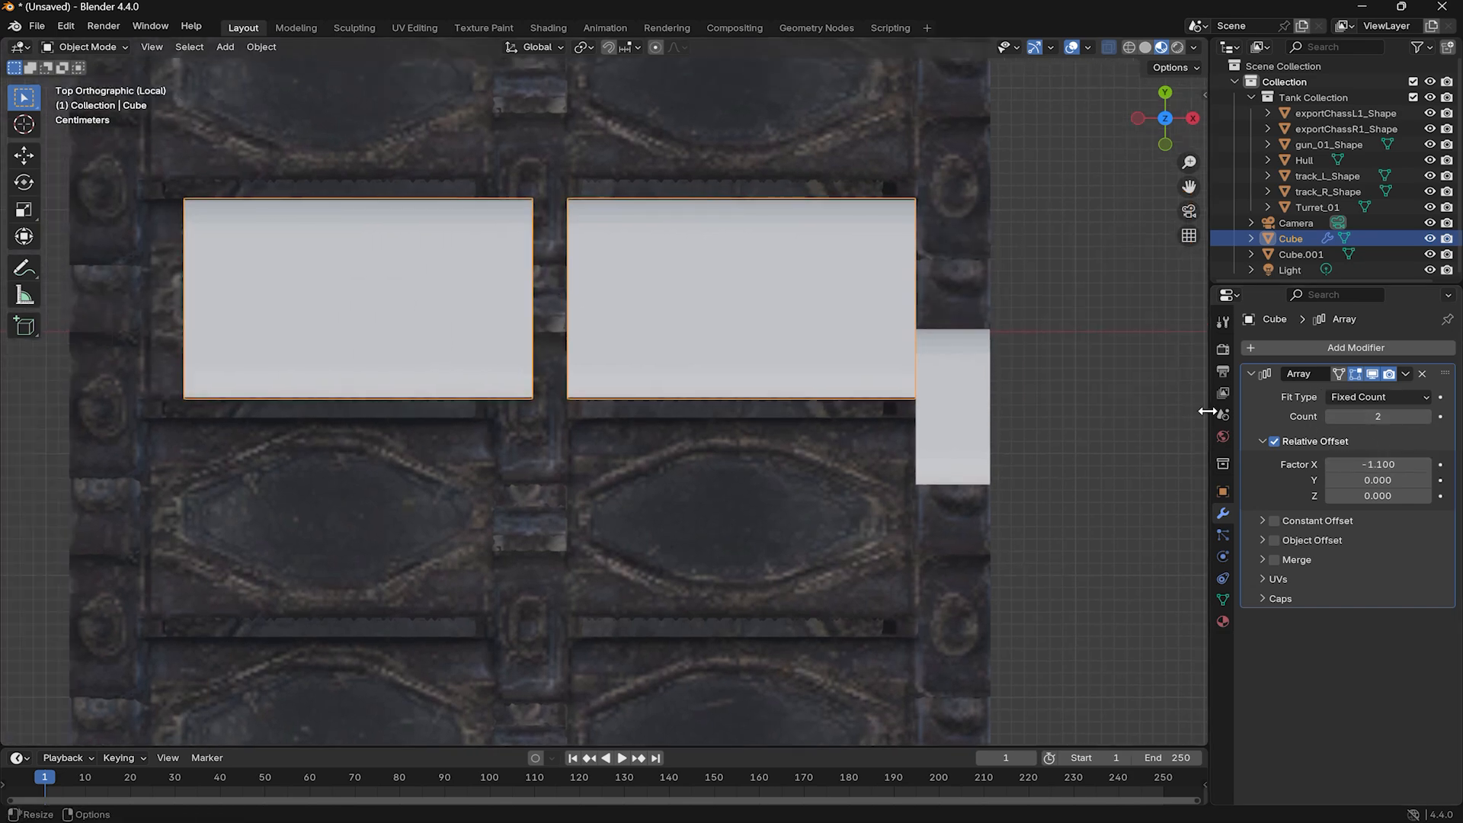
click(1329, 464)
shift+middle_drag(777, 421, 642, 414)
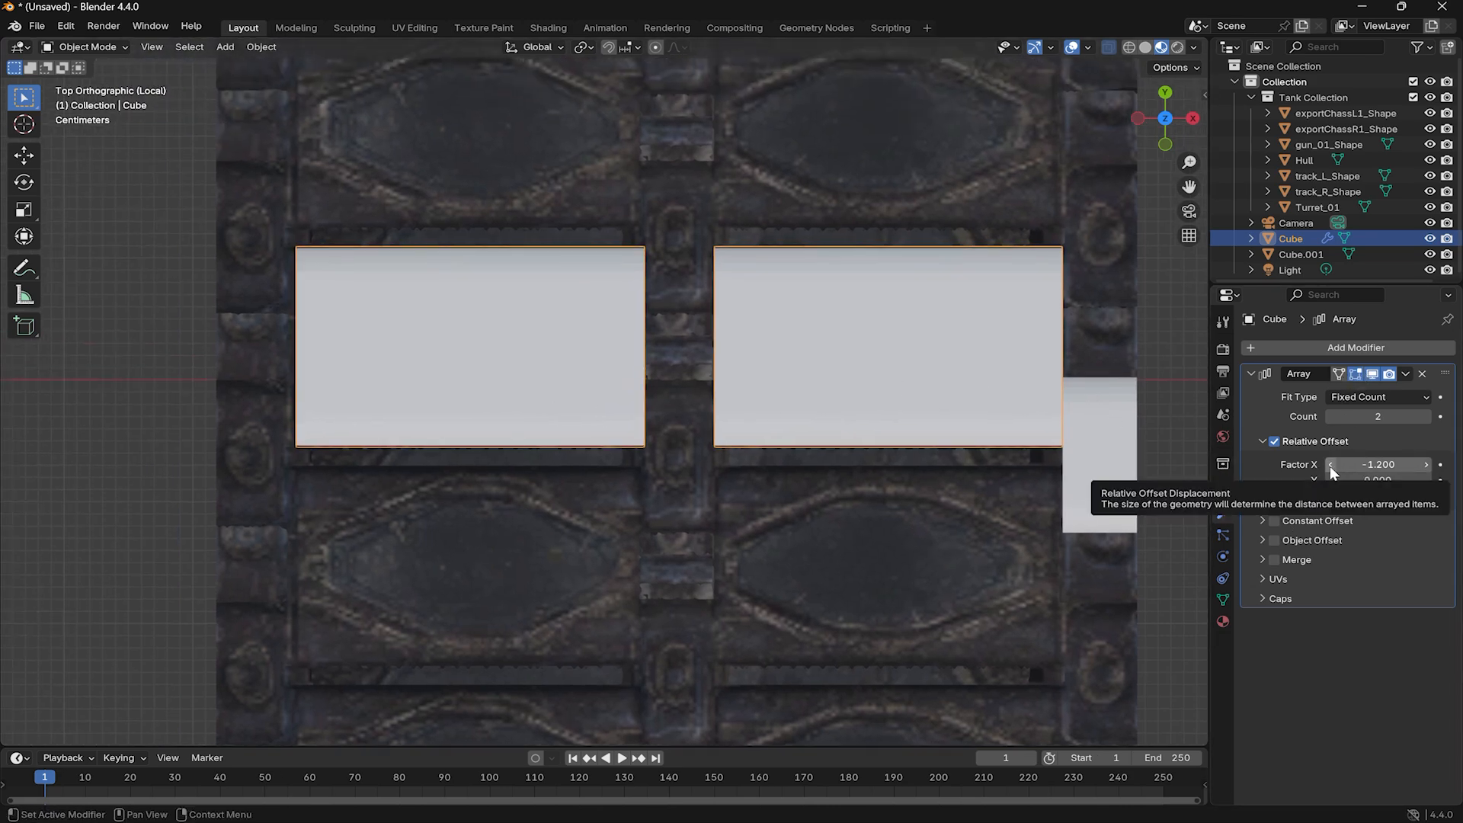
scroll(634, 377, up, 3)
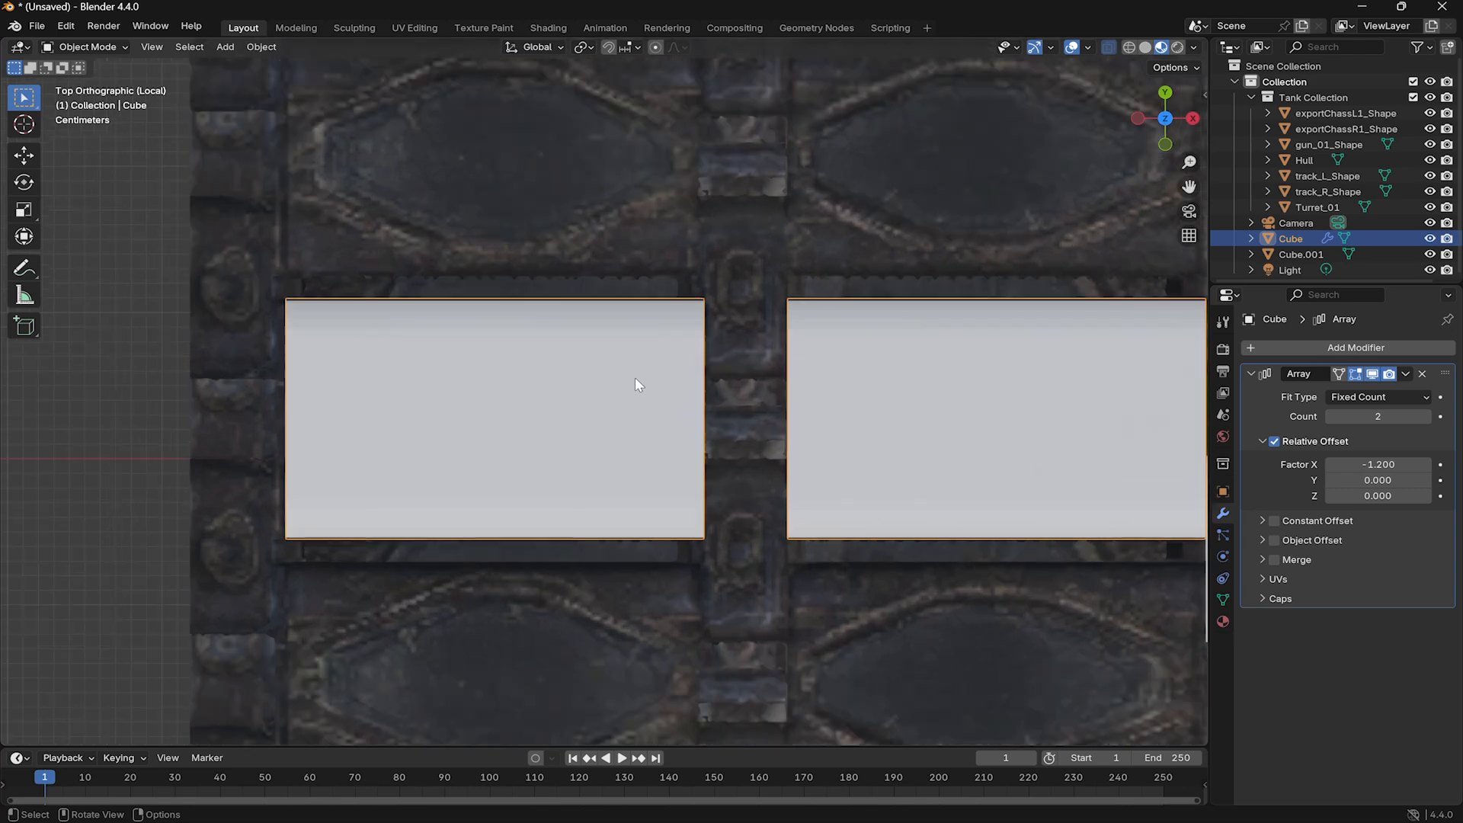
scroll(634, 377, up, 2)
shift+middle_drag(638, 355, 832, 357)
scroll(830, 355, down, 1)
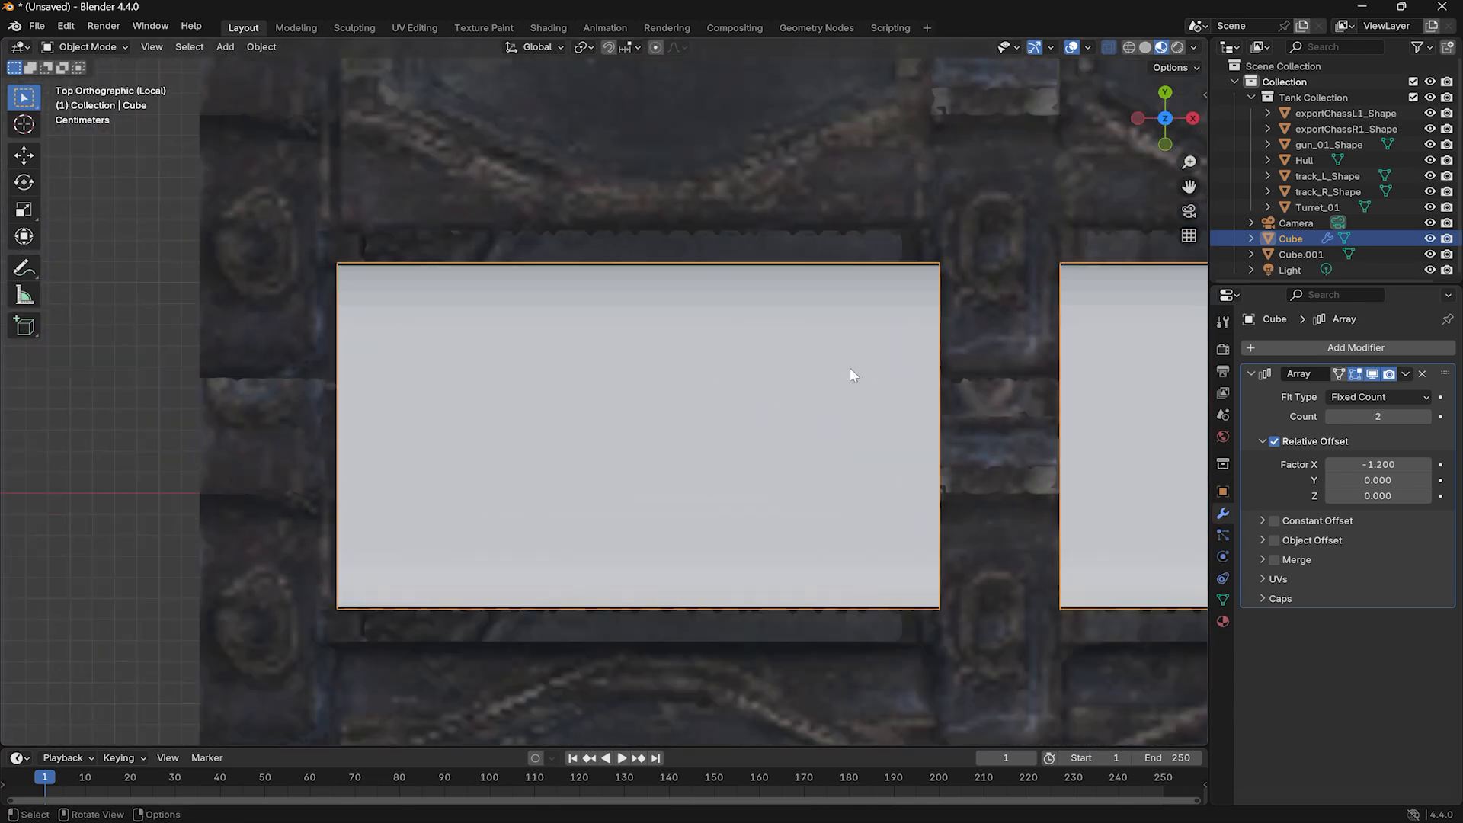
double_click(1399, 466)
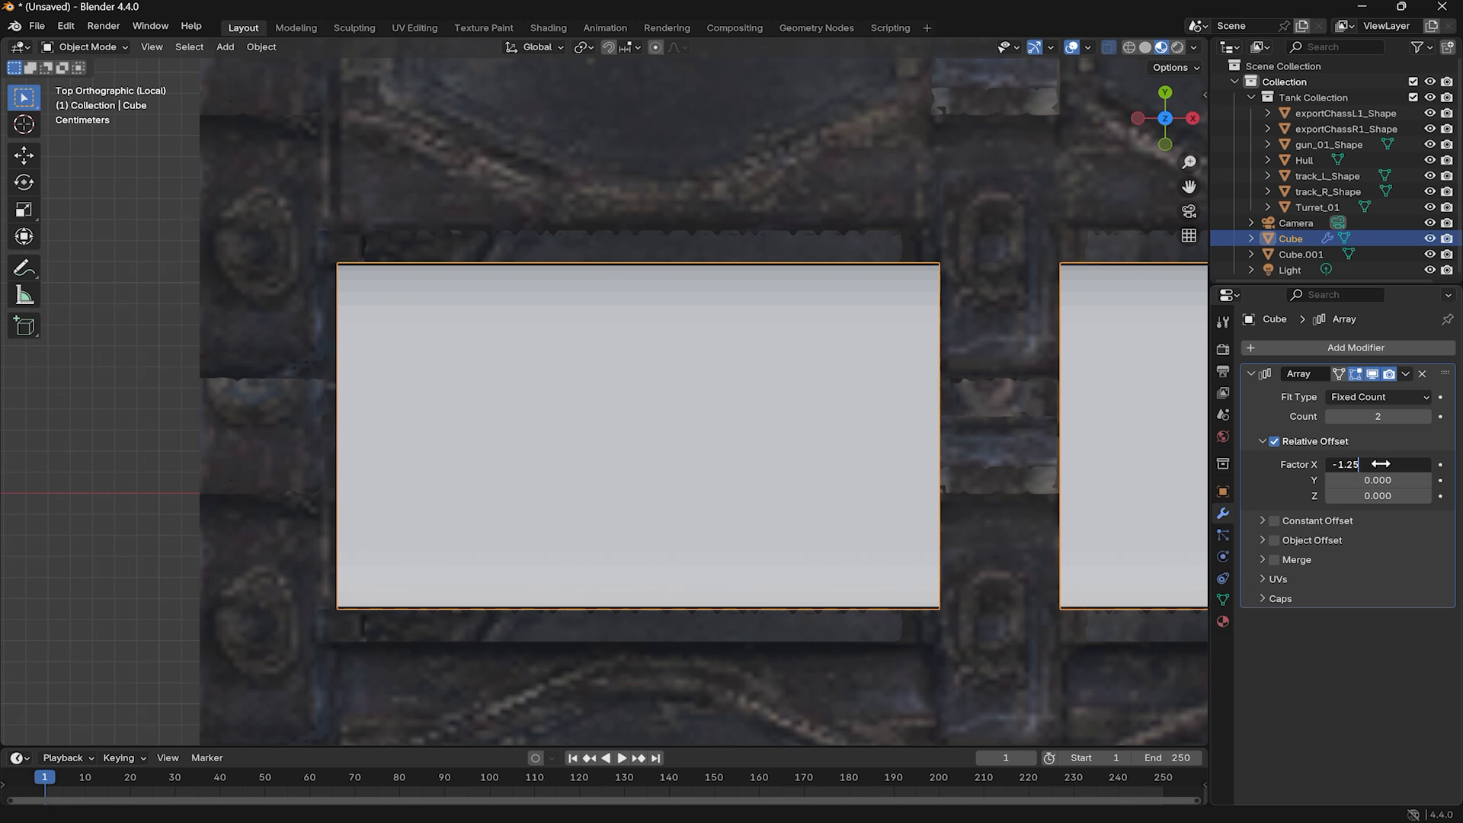
key(Return)
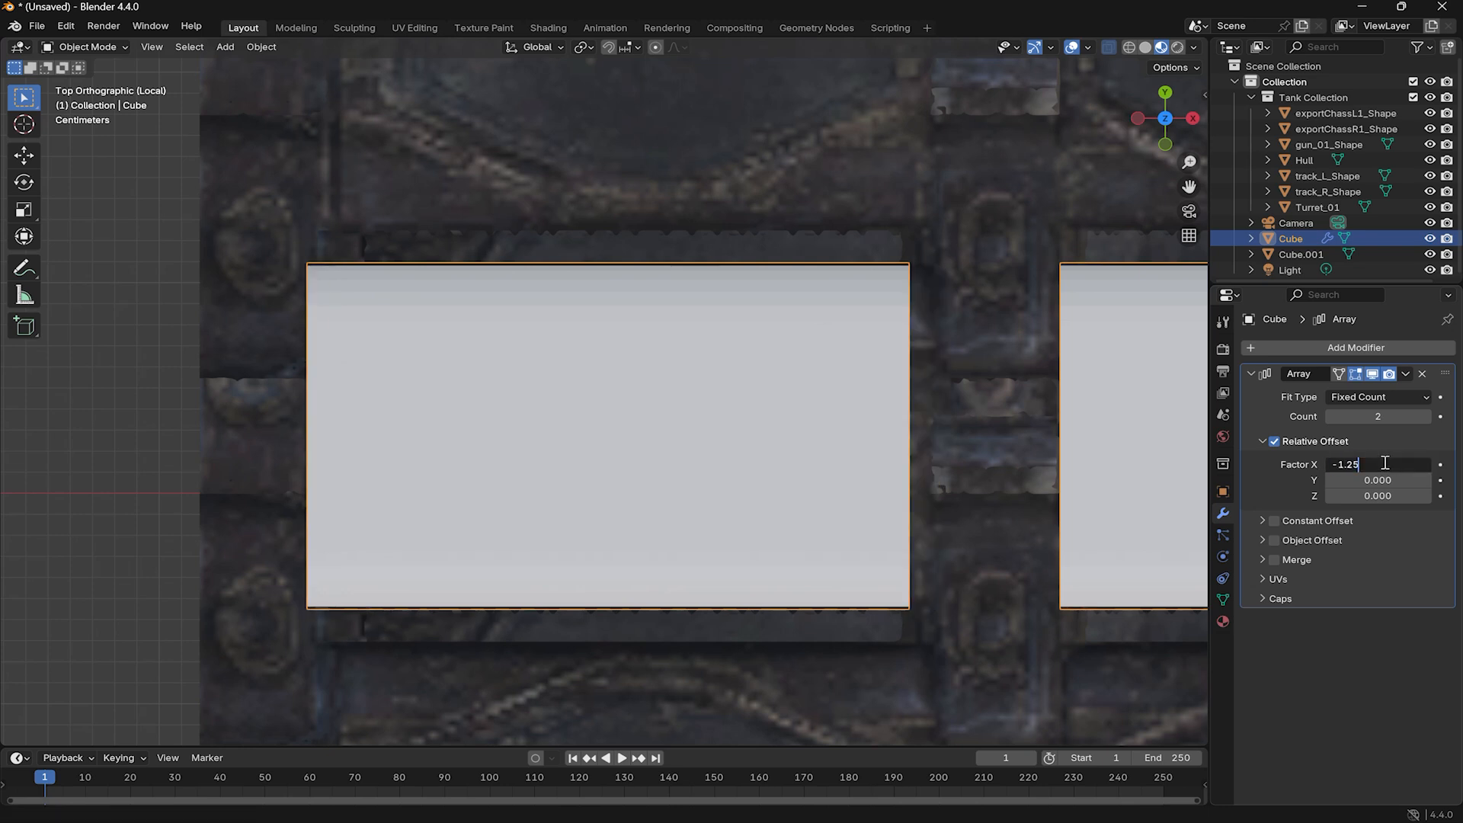
key(Return)
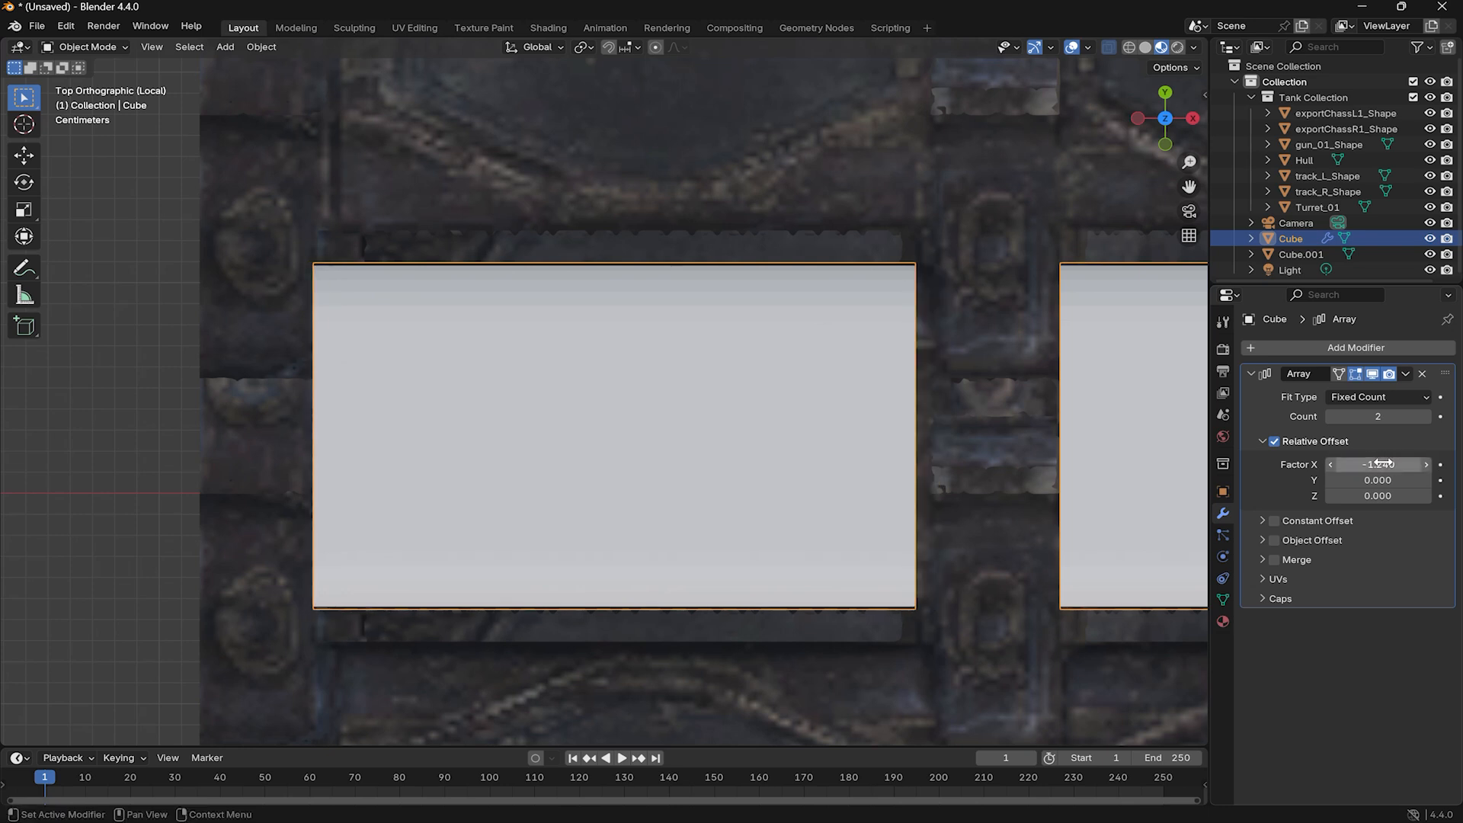
click(1383, 463)
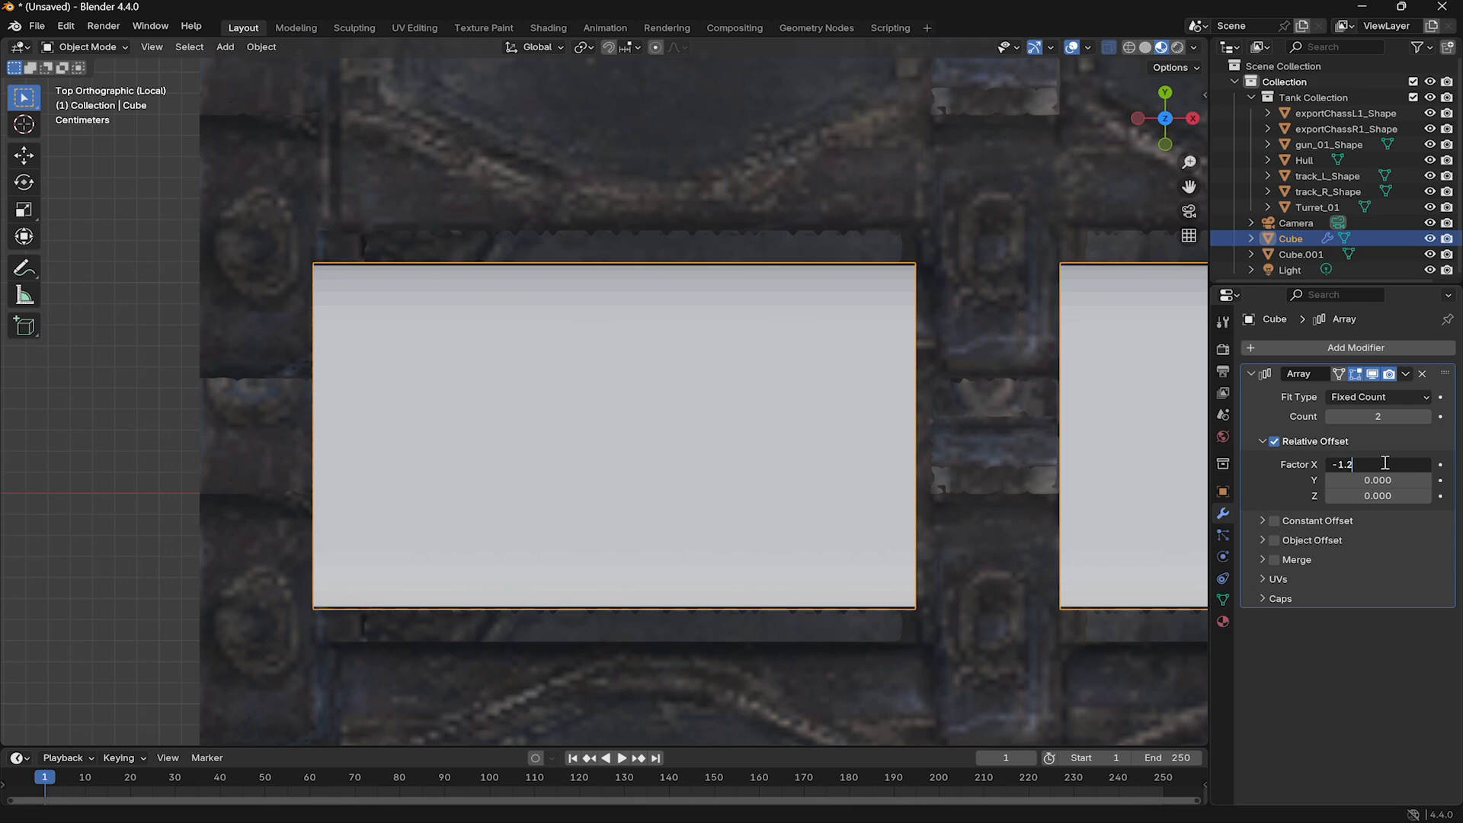
key(Return)
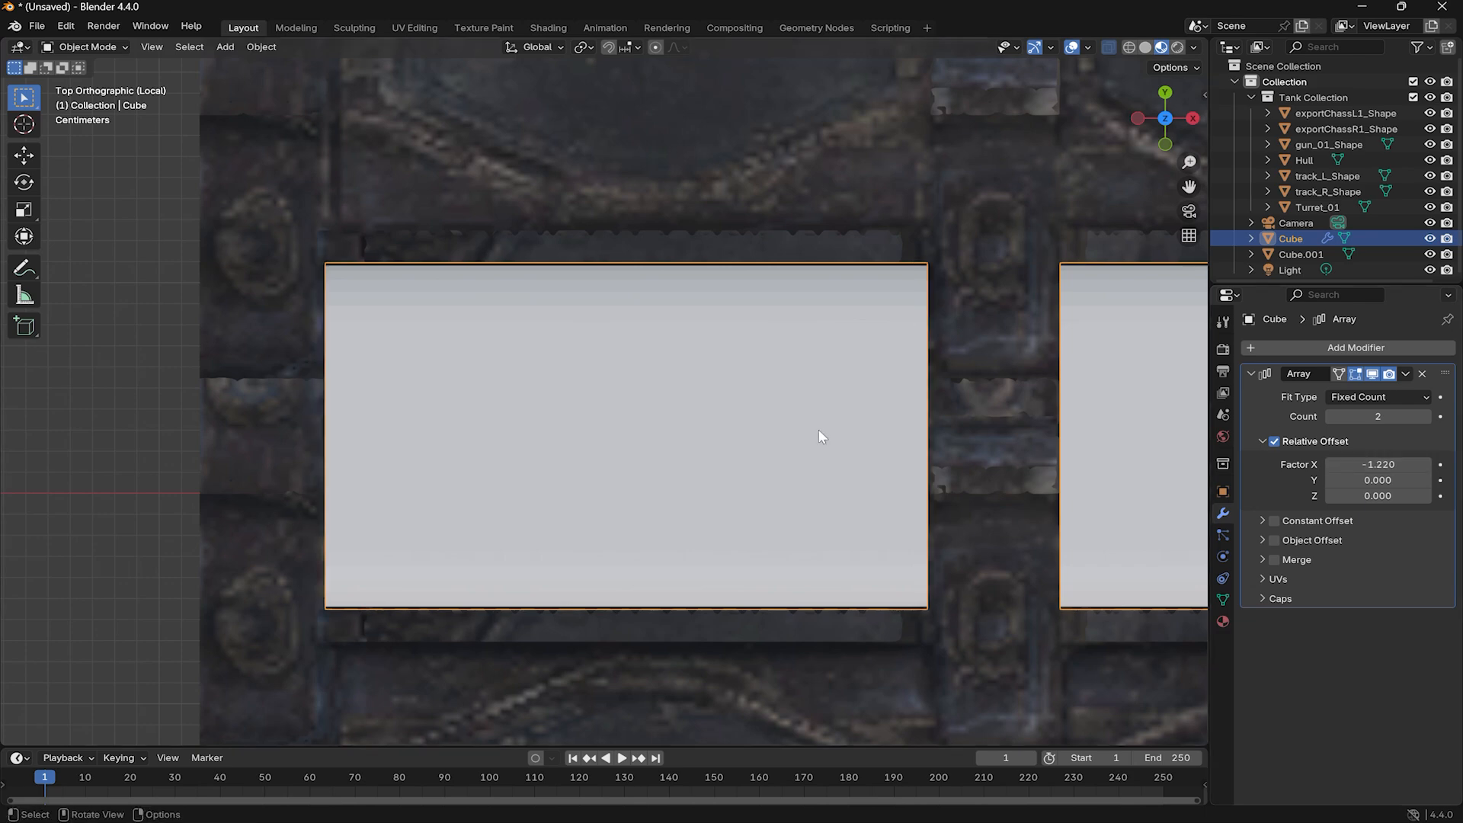
Add an Array modifier to the small connector block beside the pads.
click(773, 239)
click(760, 338)
scroll(885, 289, down, 4)
shift+middle_drag(884, 290, 489, 298)
click(733, 524)
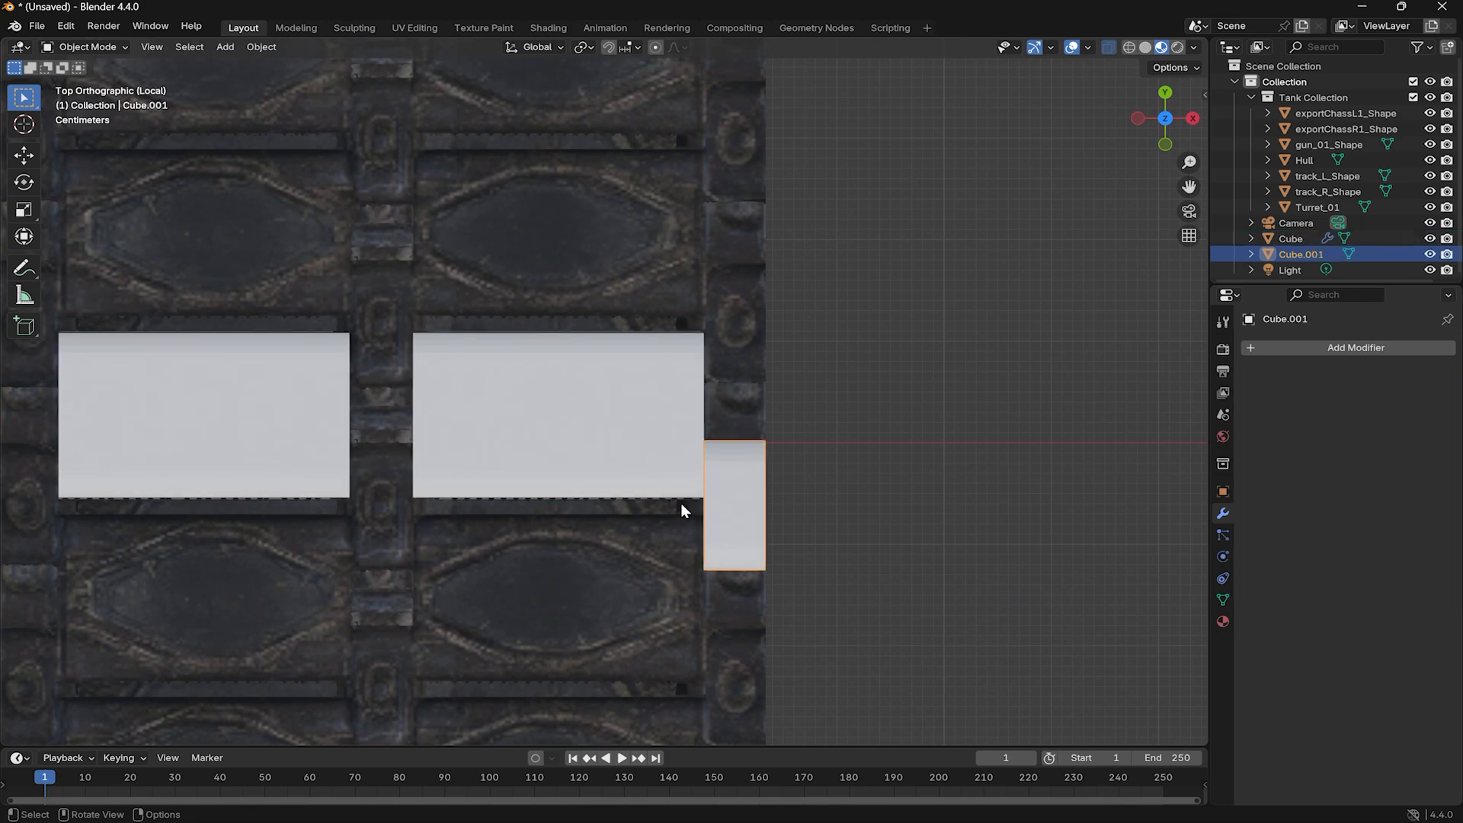
click(1356, 348)
text(ar)
key(Return)
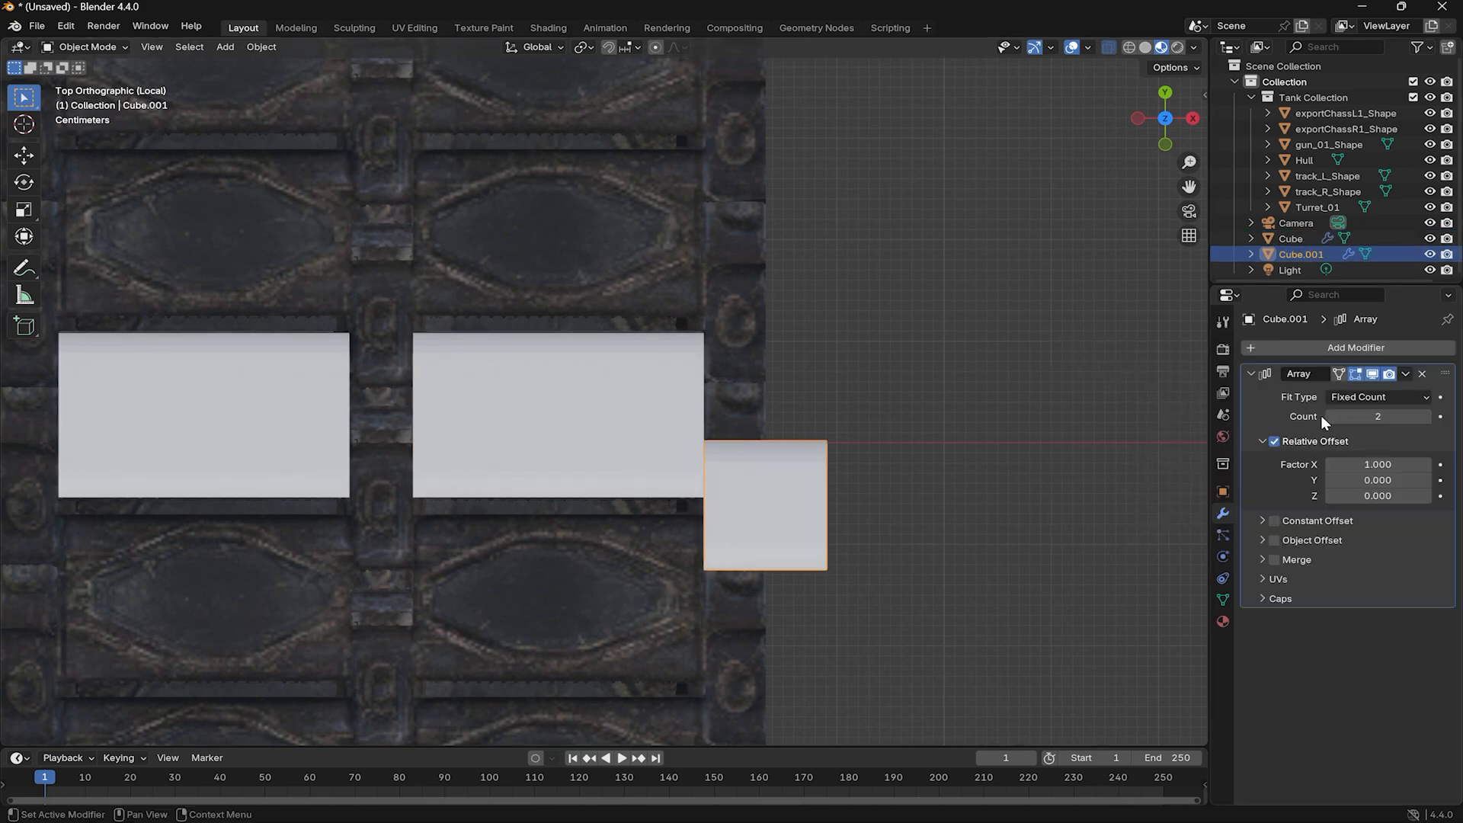
Set the connector array's relative offset factor X to about -5.8 and hide the textured track object.
drag(1389, 471, 628, 588)
click(629, 588)
key(h)
click(377, 503)
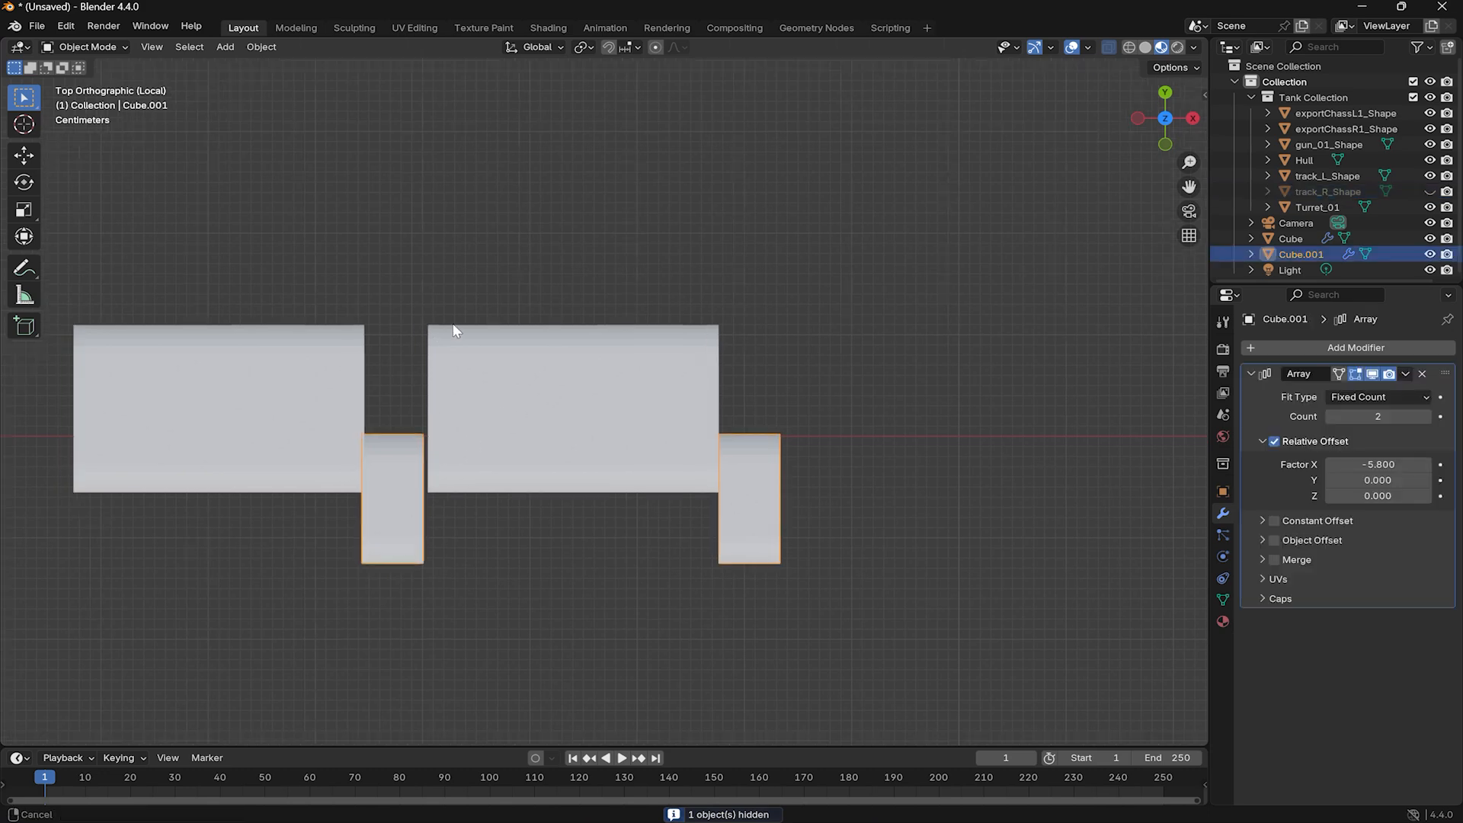
shift+middle_drag(454, 330, 527, 308)
Fine-tune the connector array's relative offset factor X to -5.745 so the copy fits the gap between the two pads.
drag(1376, 464, 1386, 464)
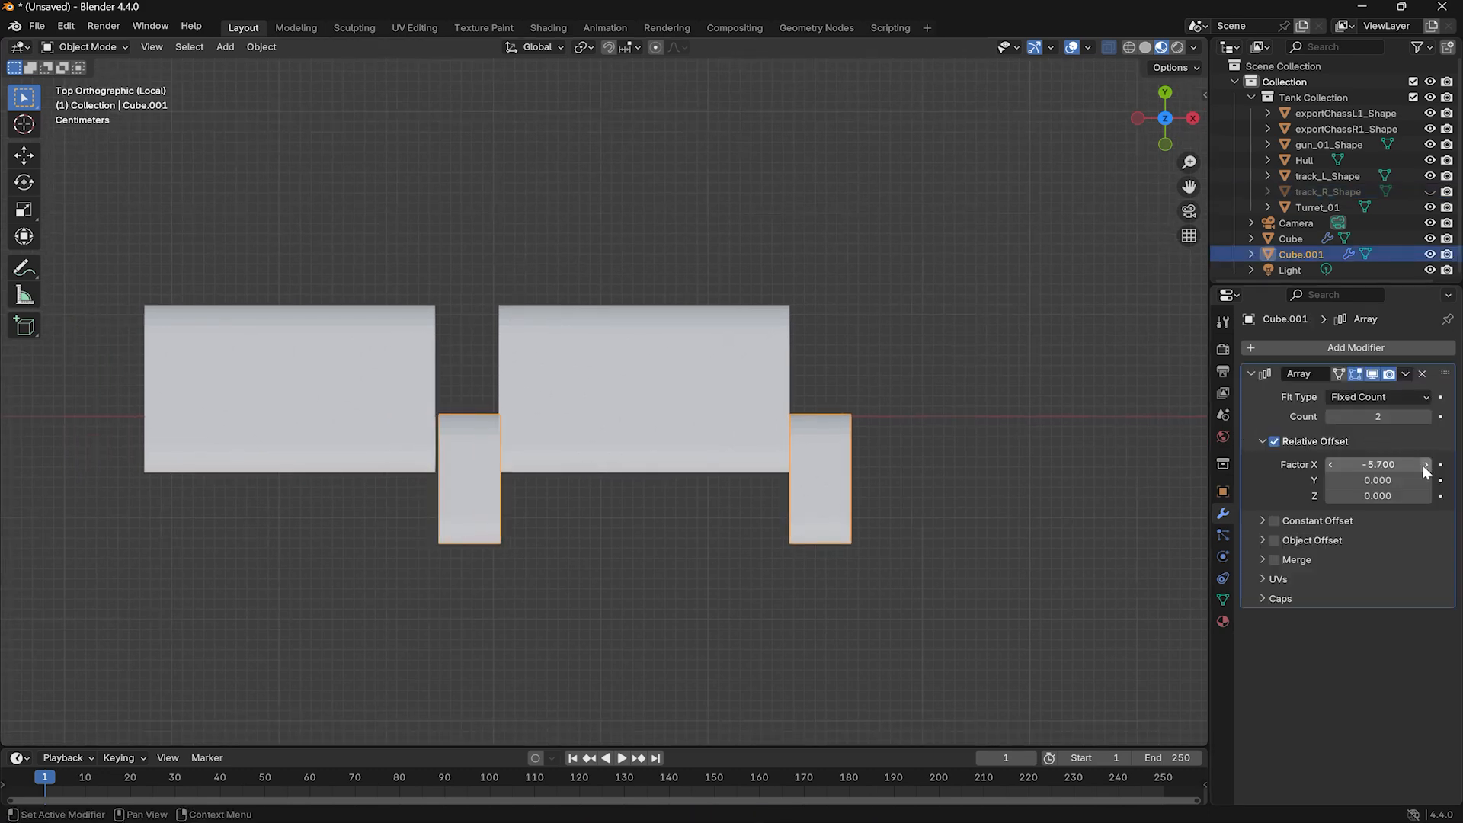
click(1392, 465)
text(-5.72)
key(Return)
click(1392, 464)
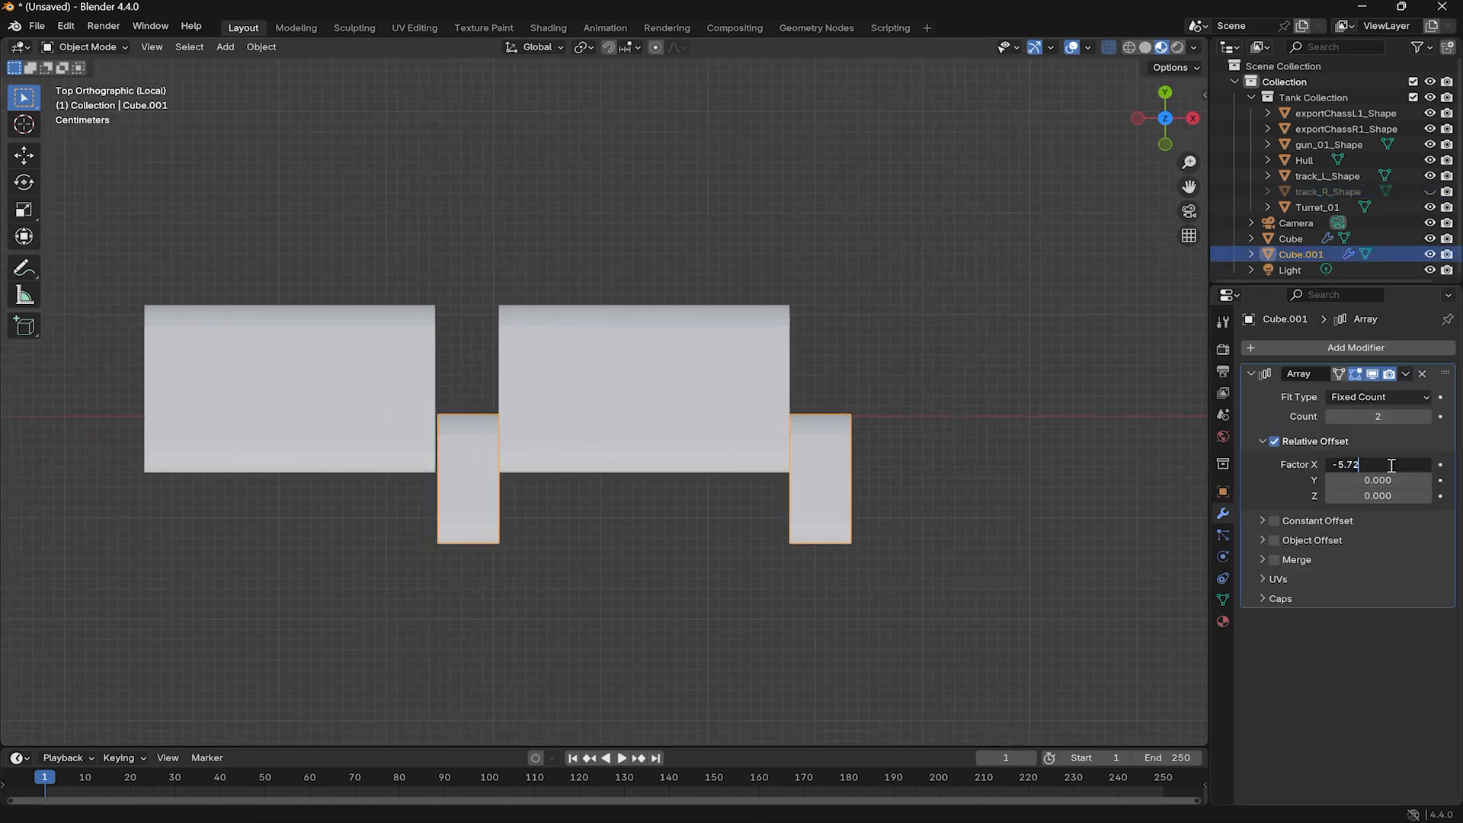
text(5)
key(Return)
scroll(597, 341, down, 1)
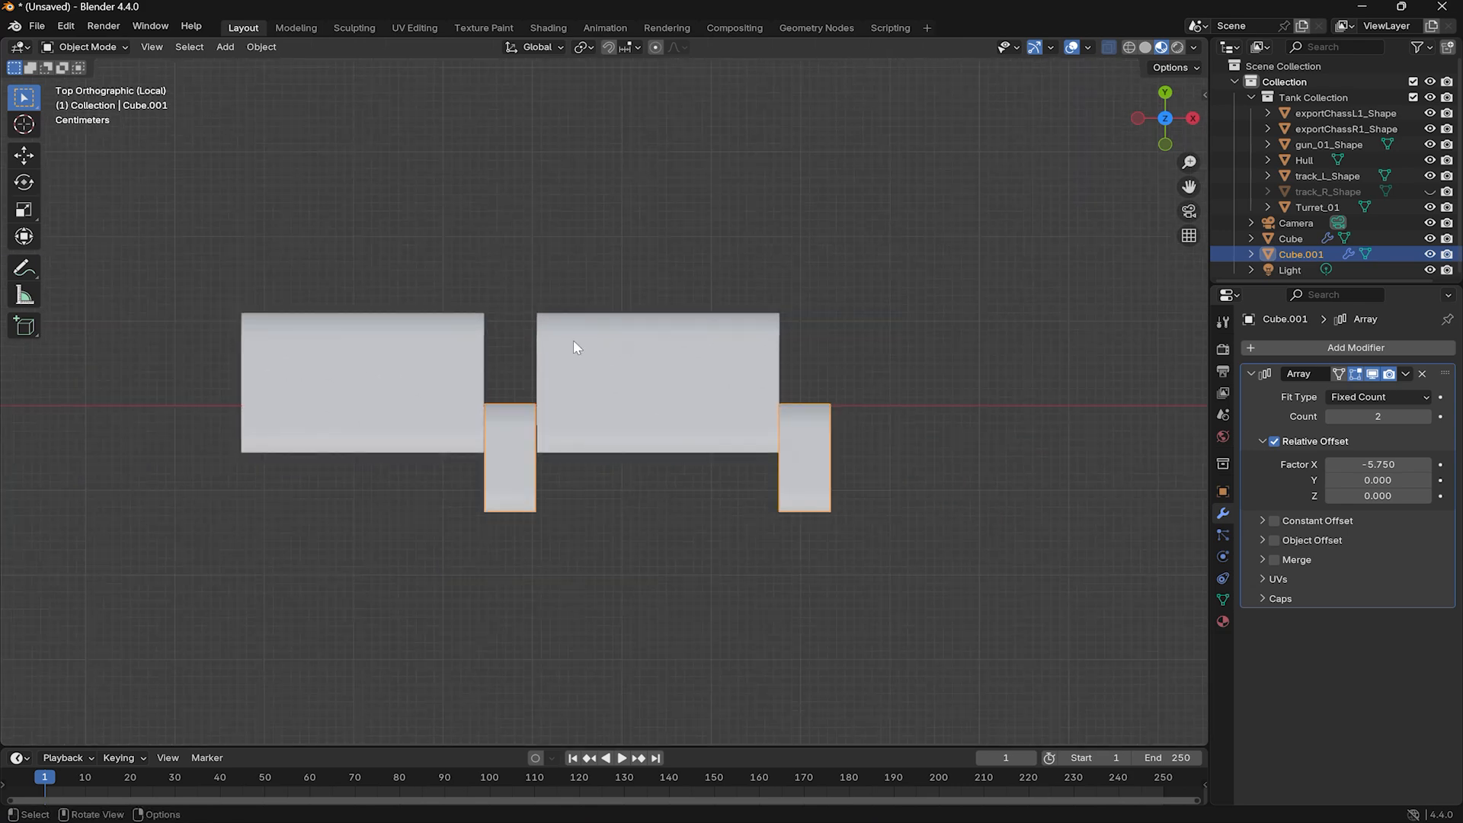
scroll(573, 339, up, 2)
scroll(606, 309, up, 5)
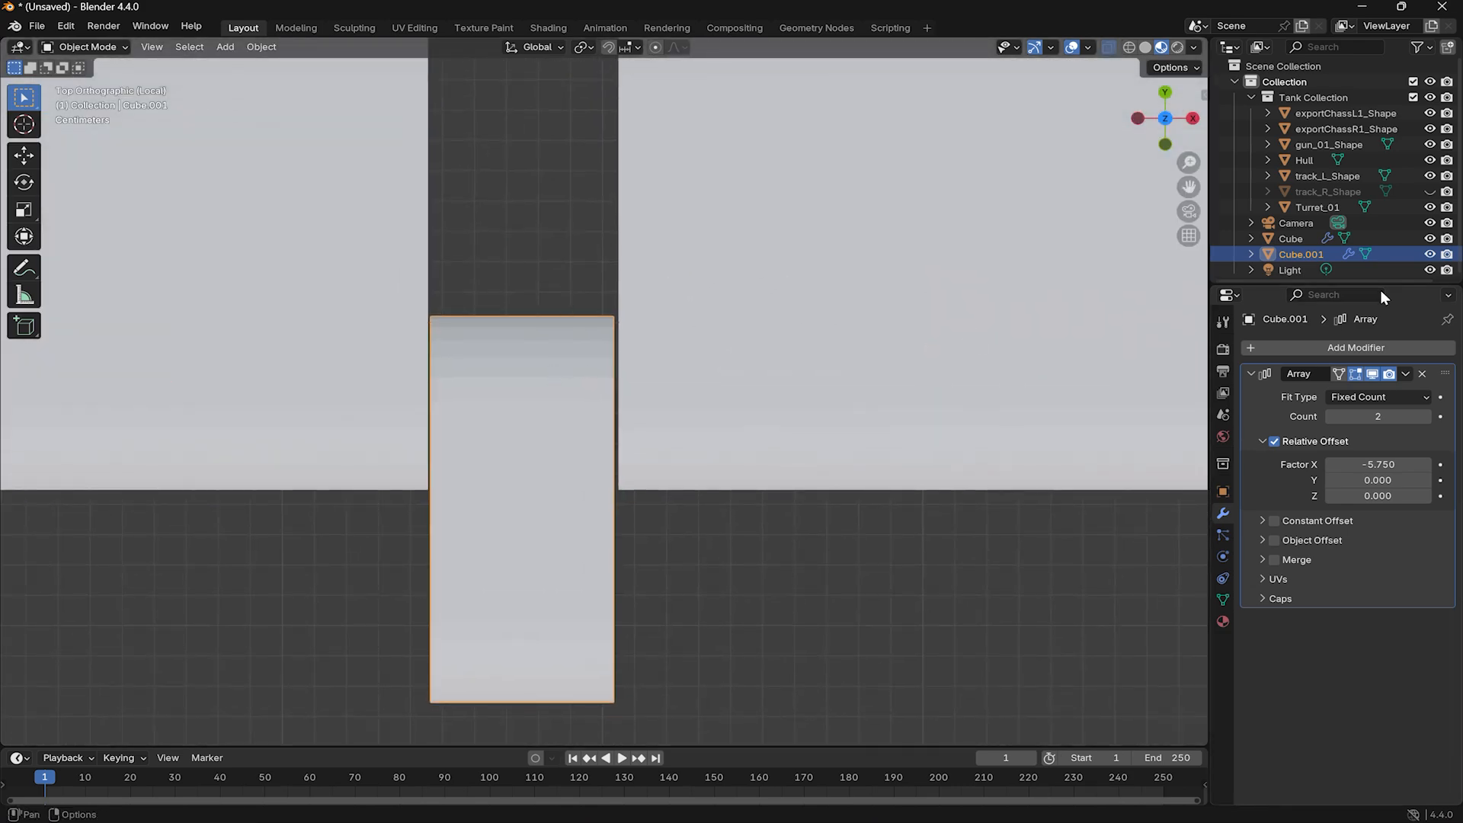
click(1391, 464)
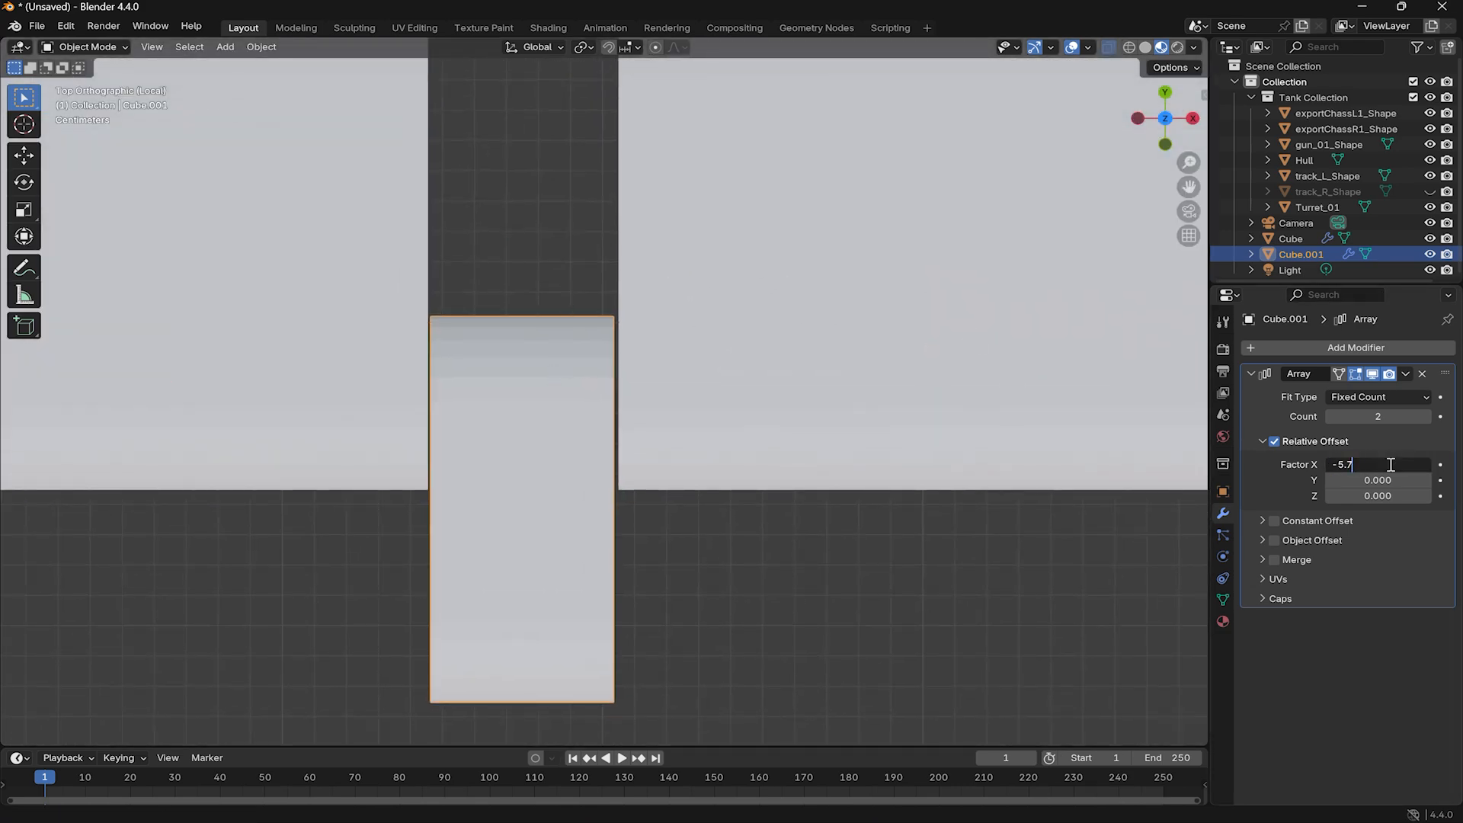
text(6)
key(Return)
double_click(1390, 464)
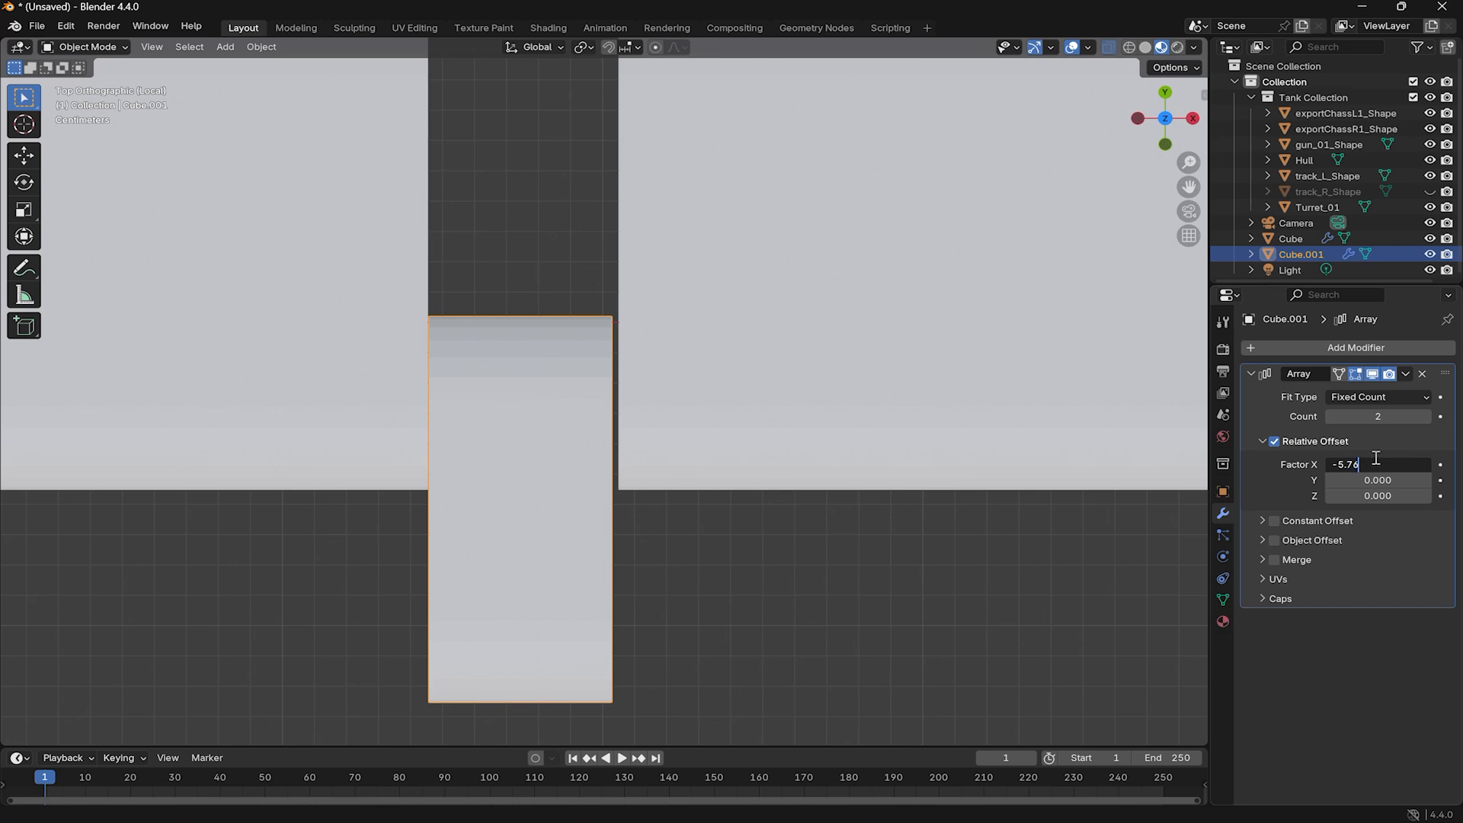
text(745)
key(Return)
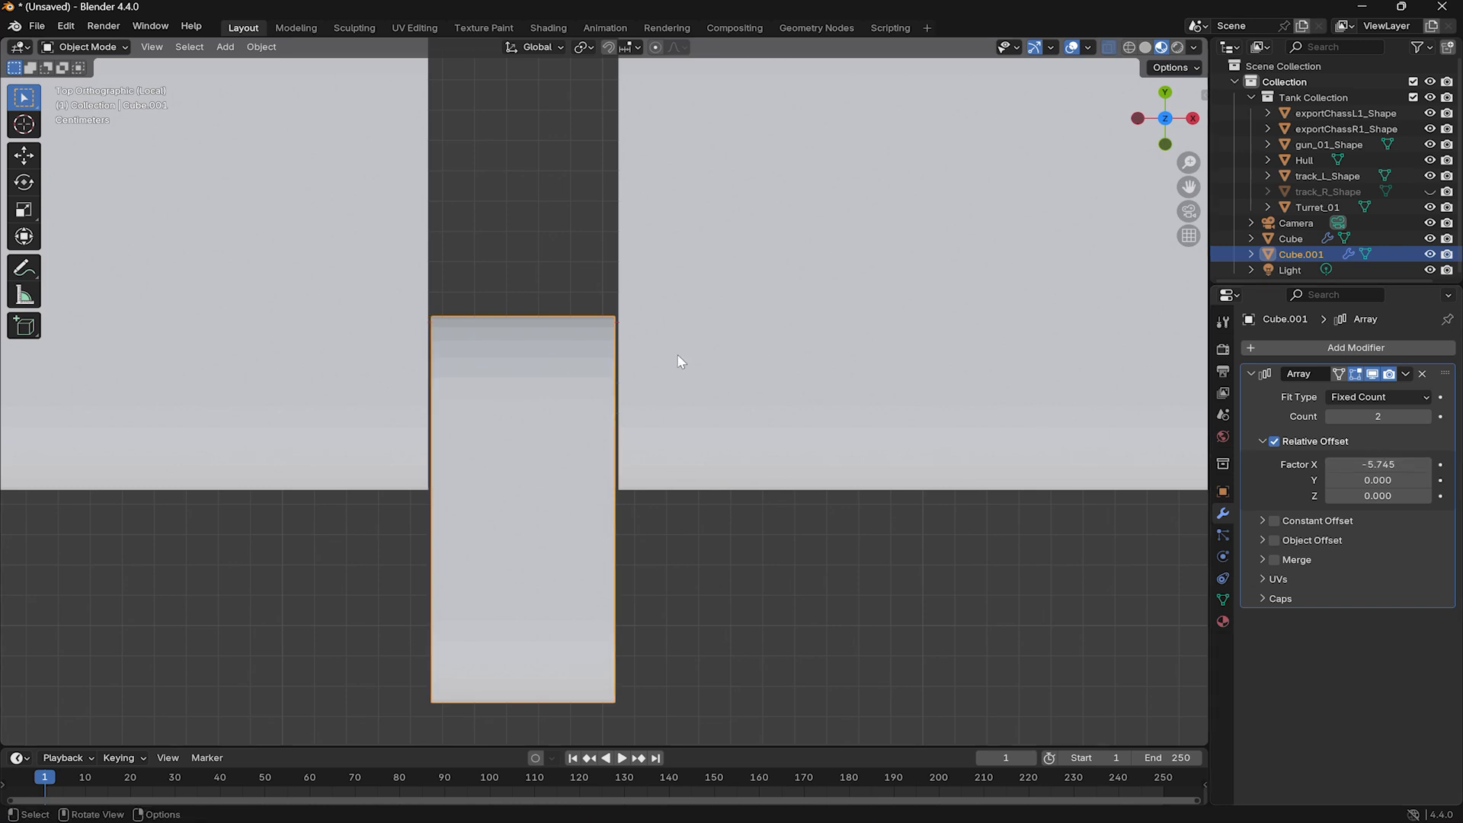
Set the connector block's array count to 3.
middle_drag(677, 354, 642, 354)
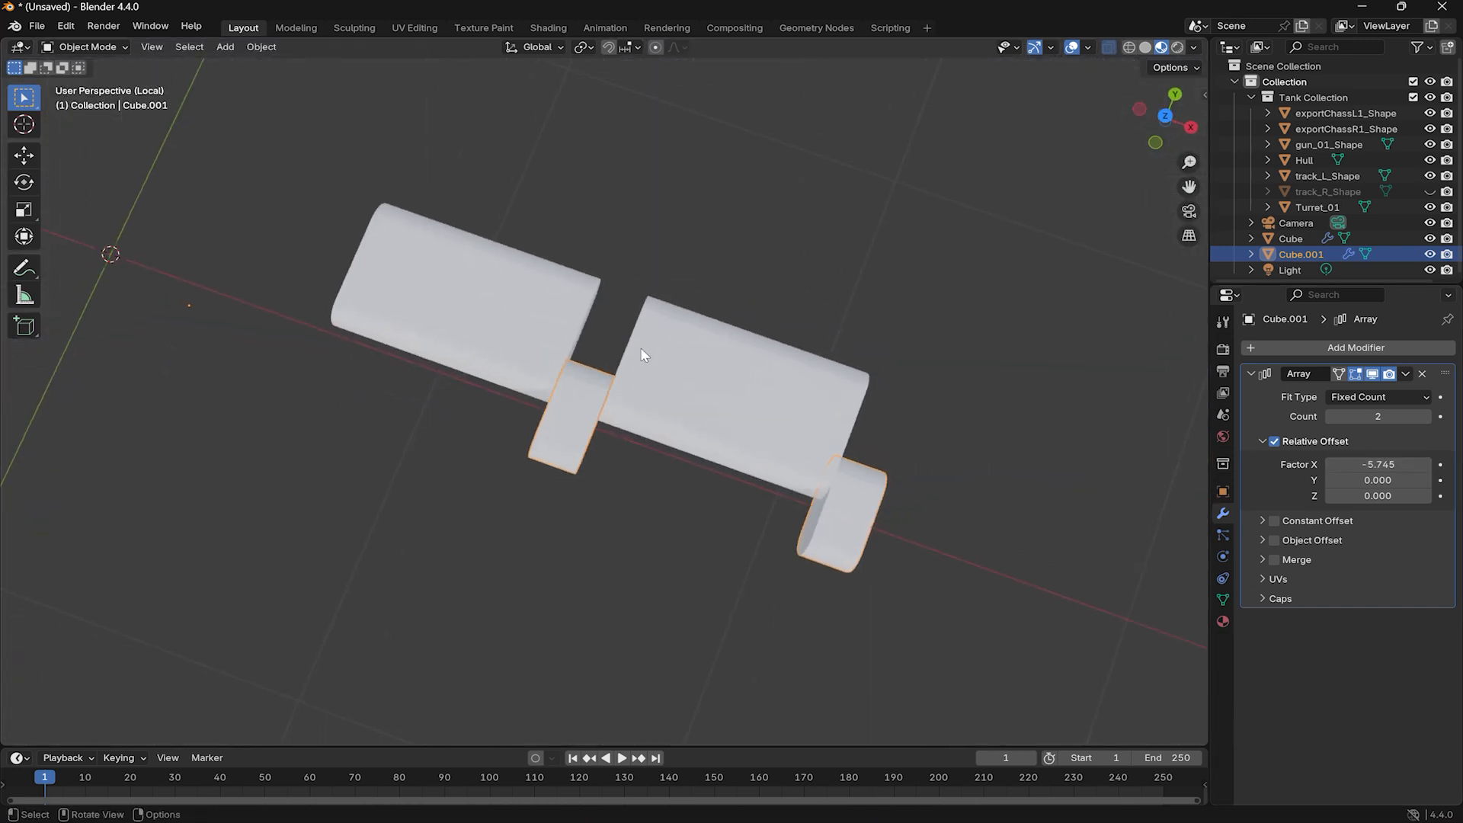
click(1423, 416)
middle_drag(732, 289, 687, 336)
key(KP_7)
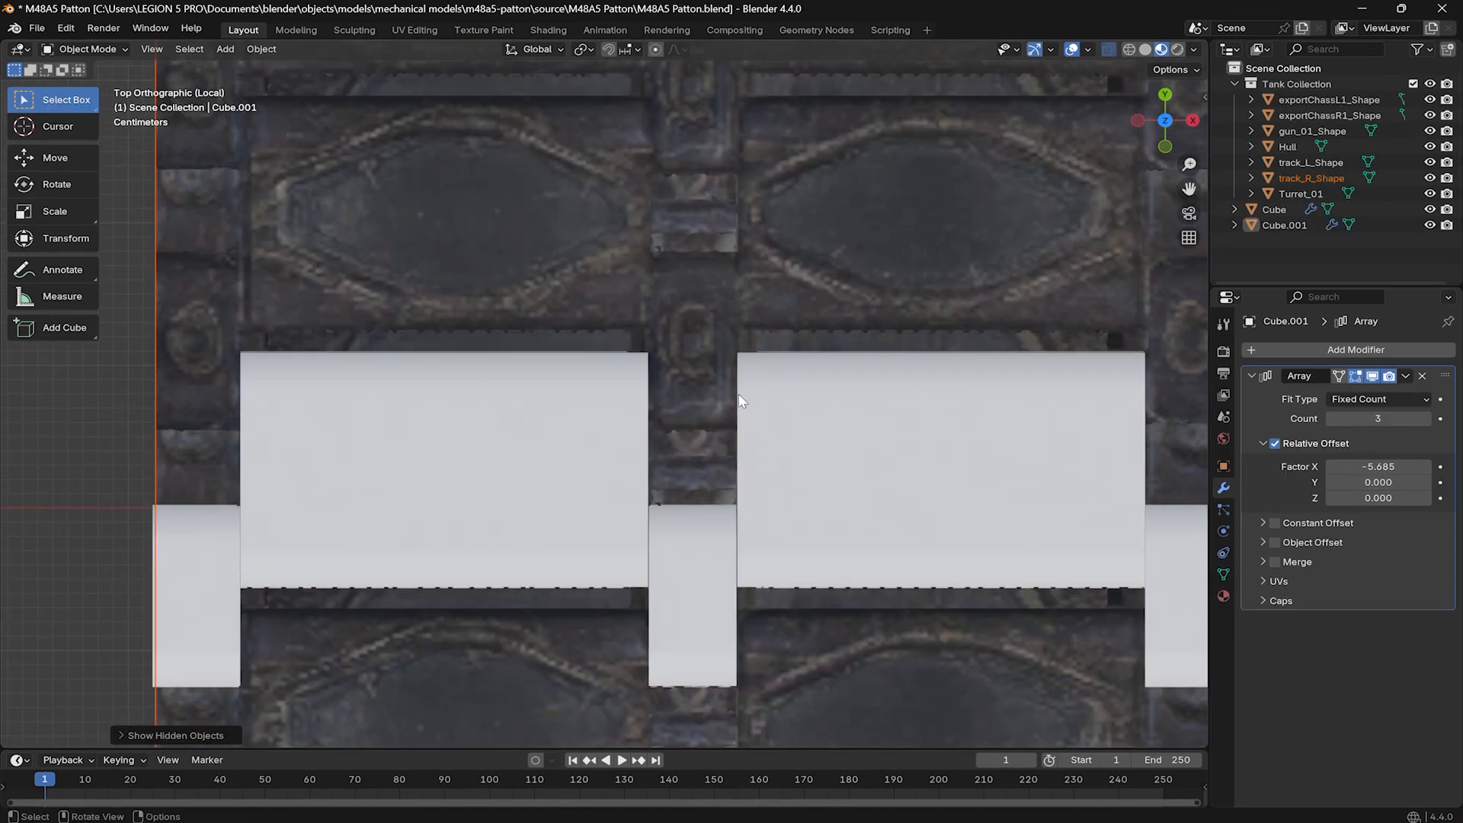
shift+middle_drag(739, 395, 583, 448)
key(KP_7)
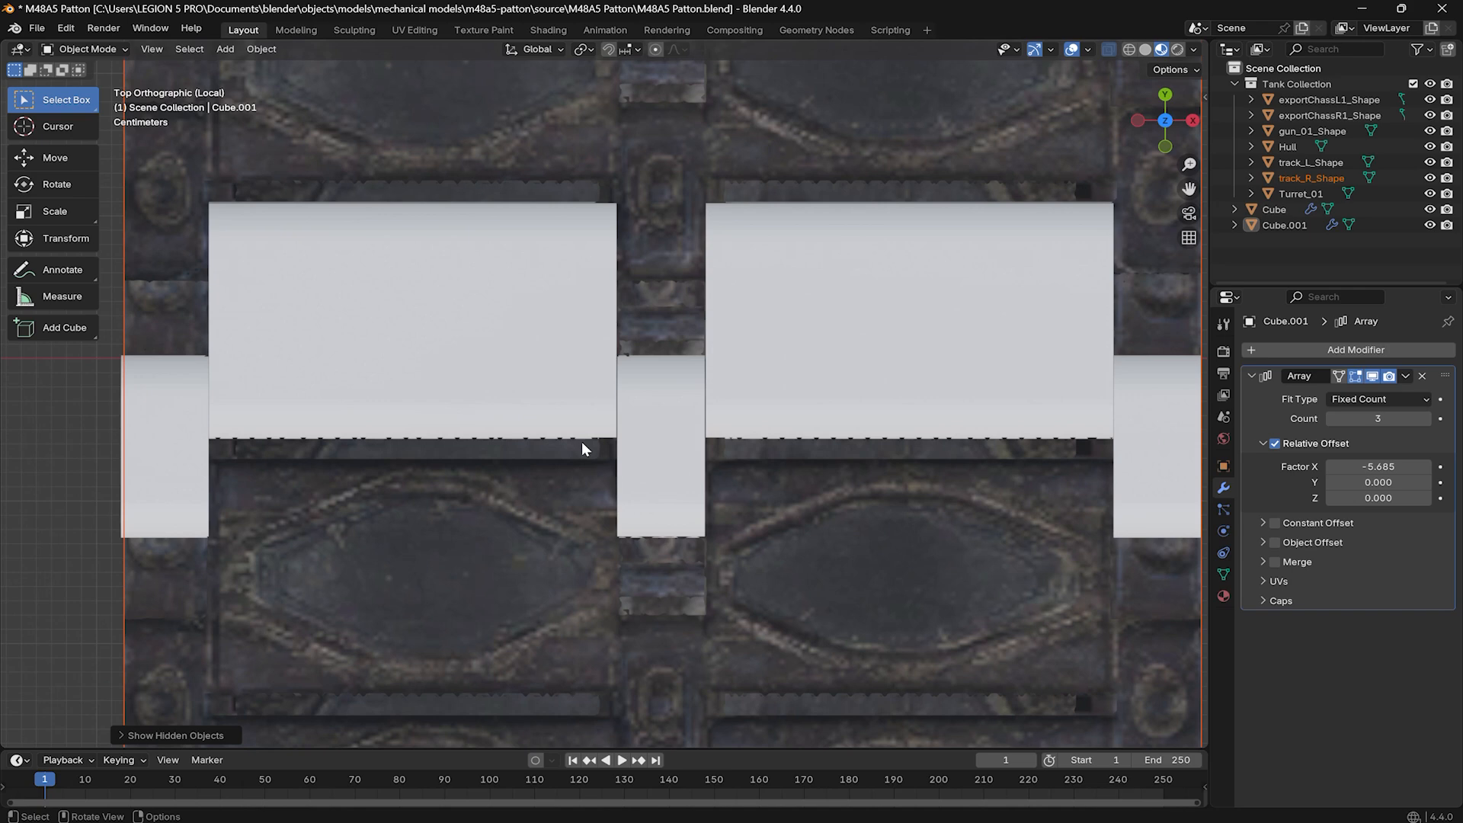
Apply the Array modifiers on the connector blocks and on the wide pad blocks.
click(652, 427)
click(1252, 375)
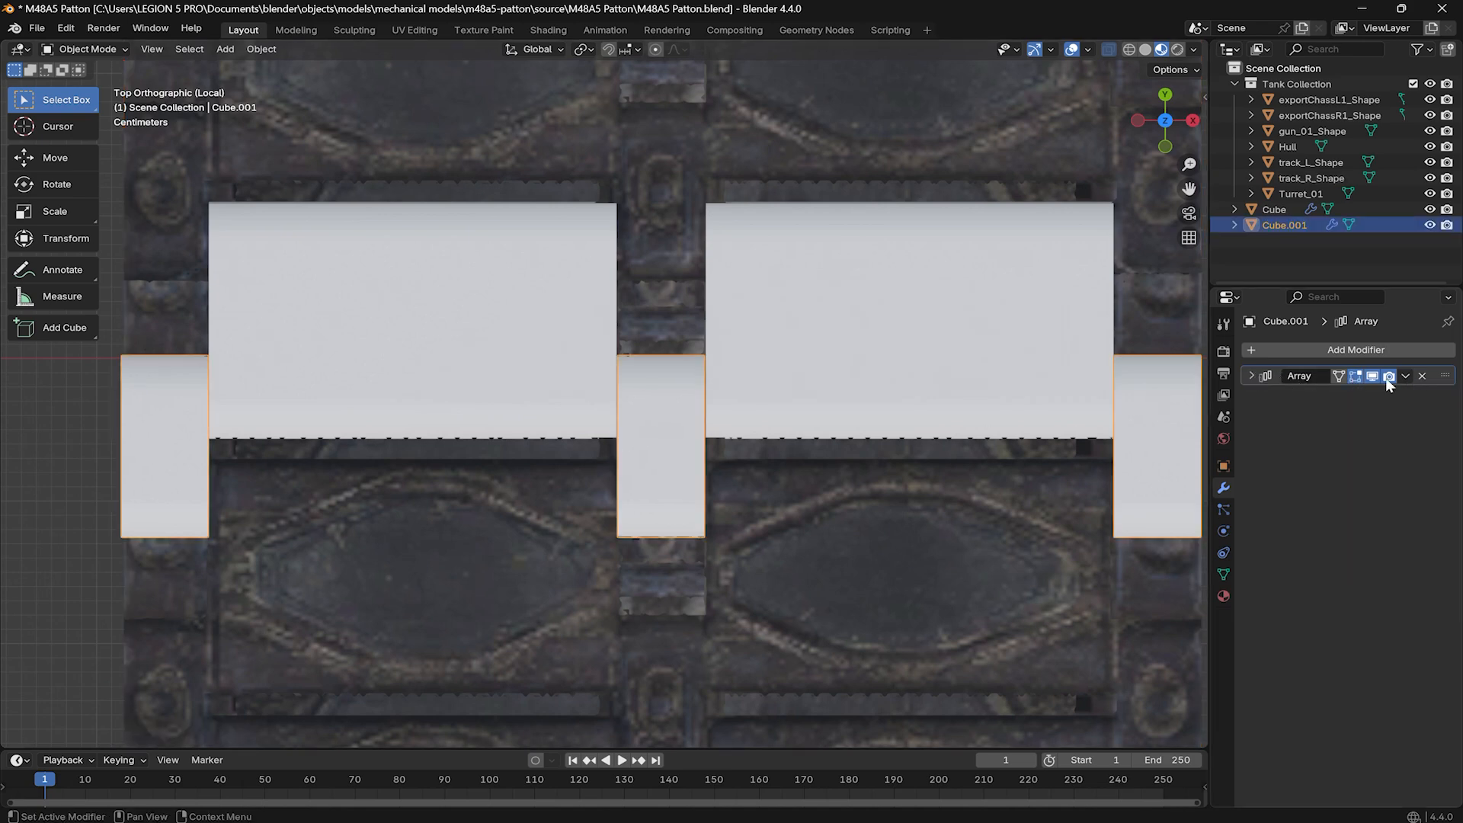
click(1407, 376)
click(1364, 394)
click(869, 399)
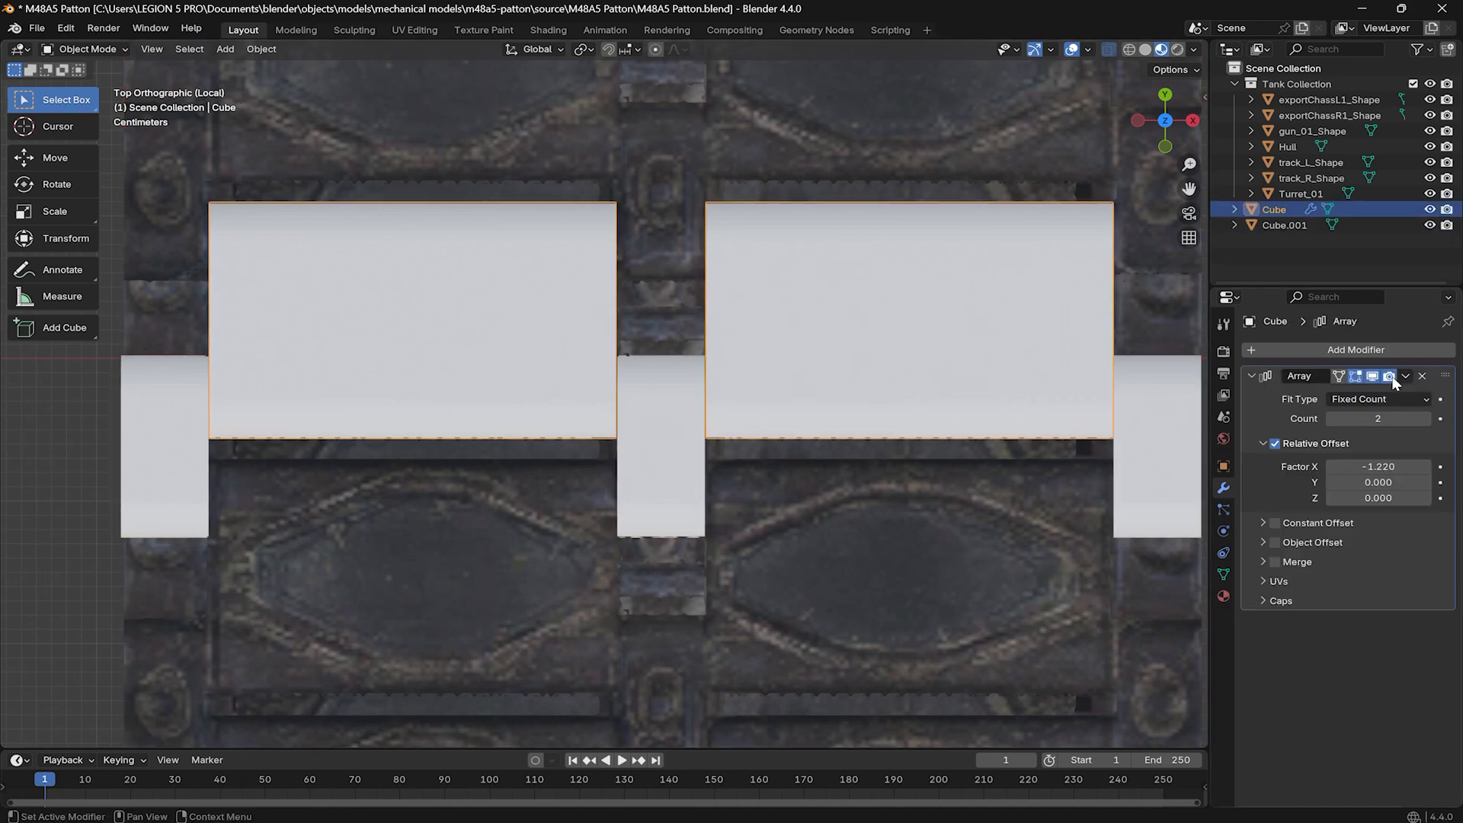
click(1404, 375)
click(1374, 395)
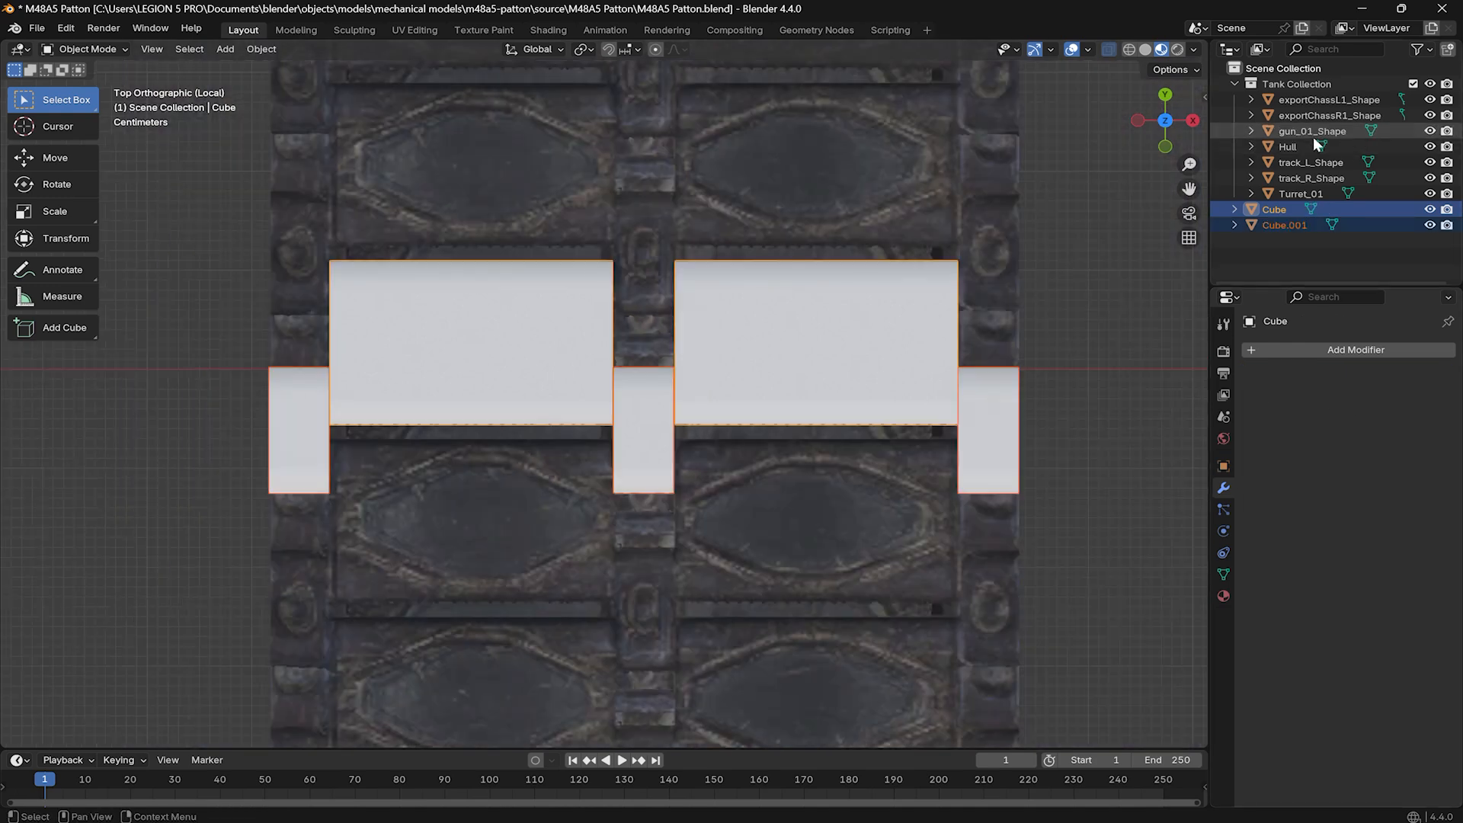
Move the pad and connector objects into a new collection named mat1.
key(m)
click(1329, 135)
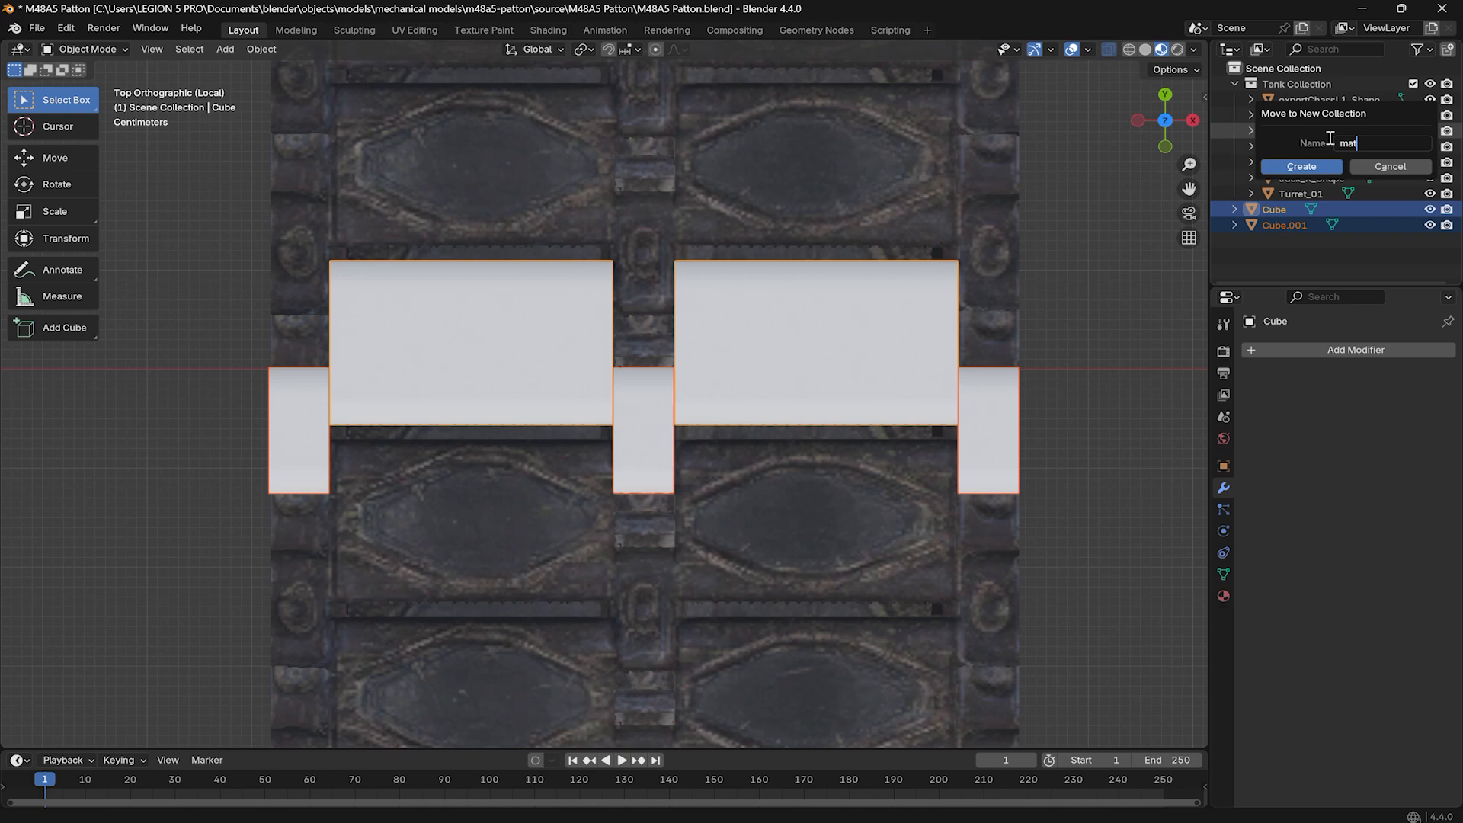
text(mat1)
click(1303, 167)
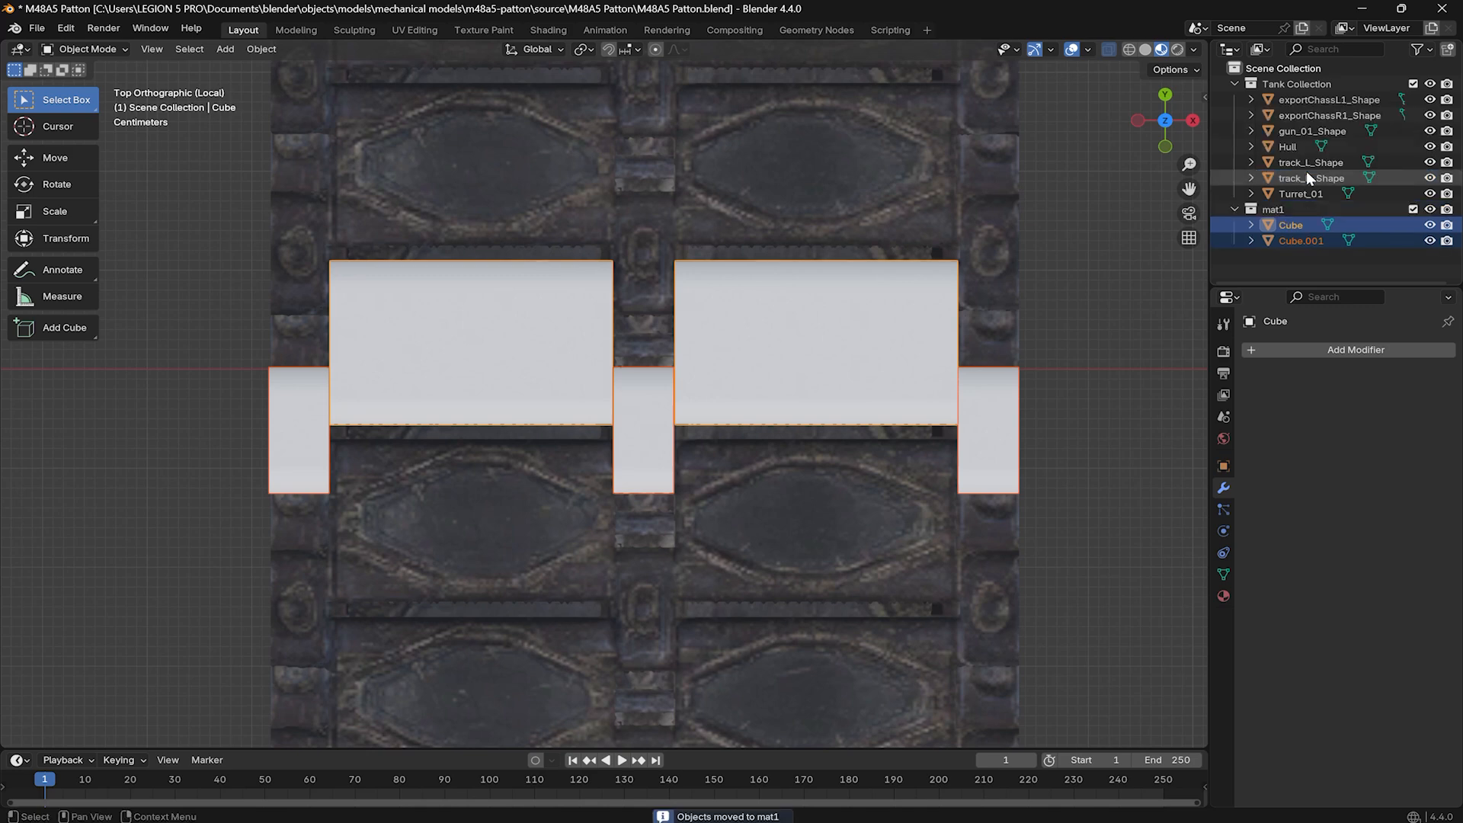
Duplicate the mat1 collection and rename the copy mat2.
click(1271, 209)
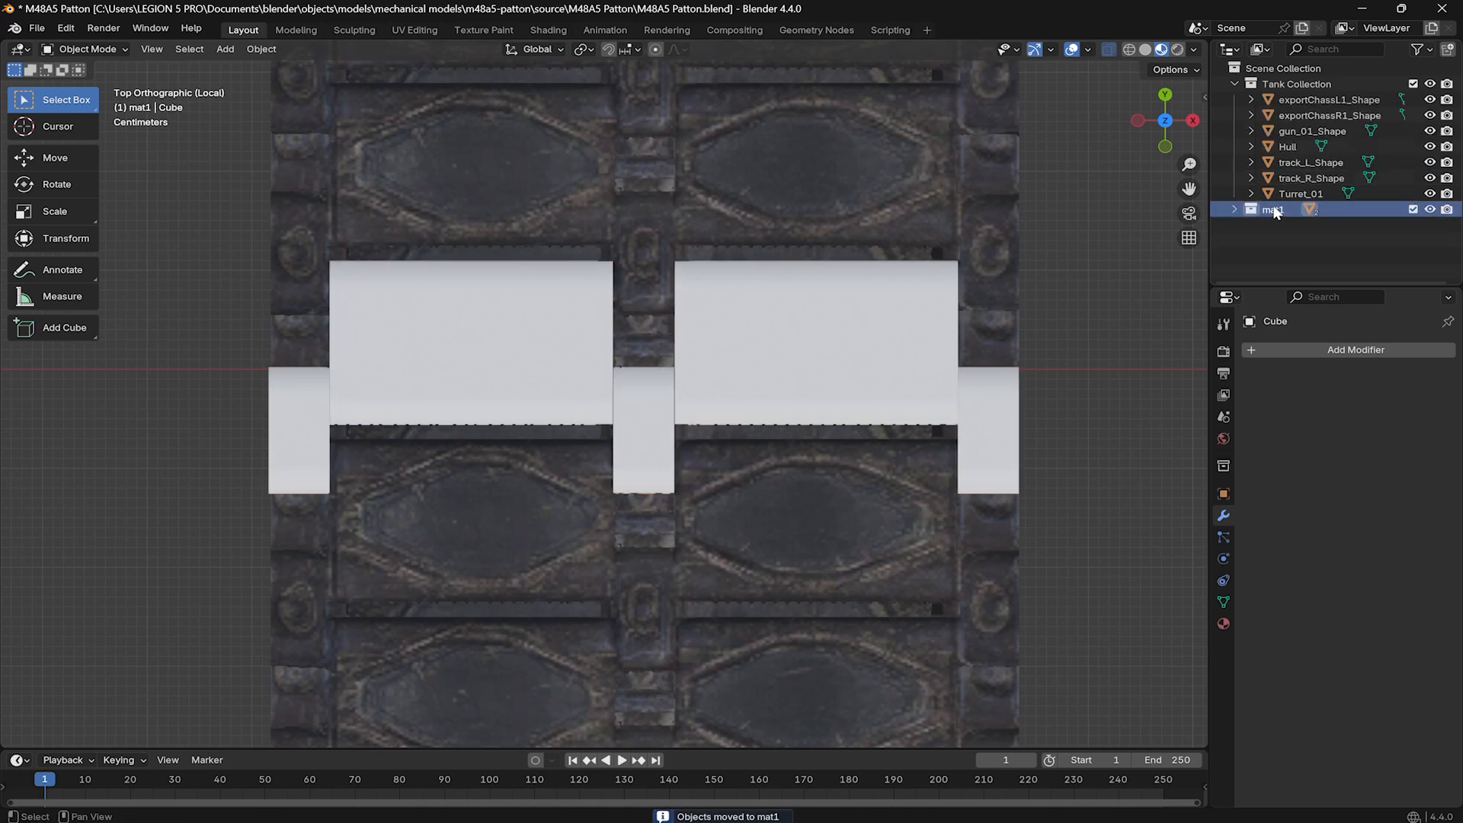
right_click(1270, 213)
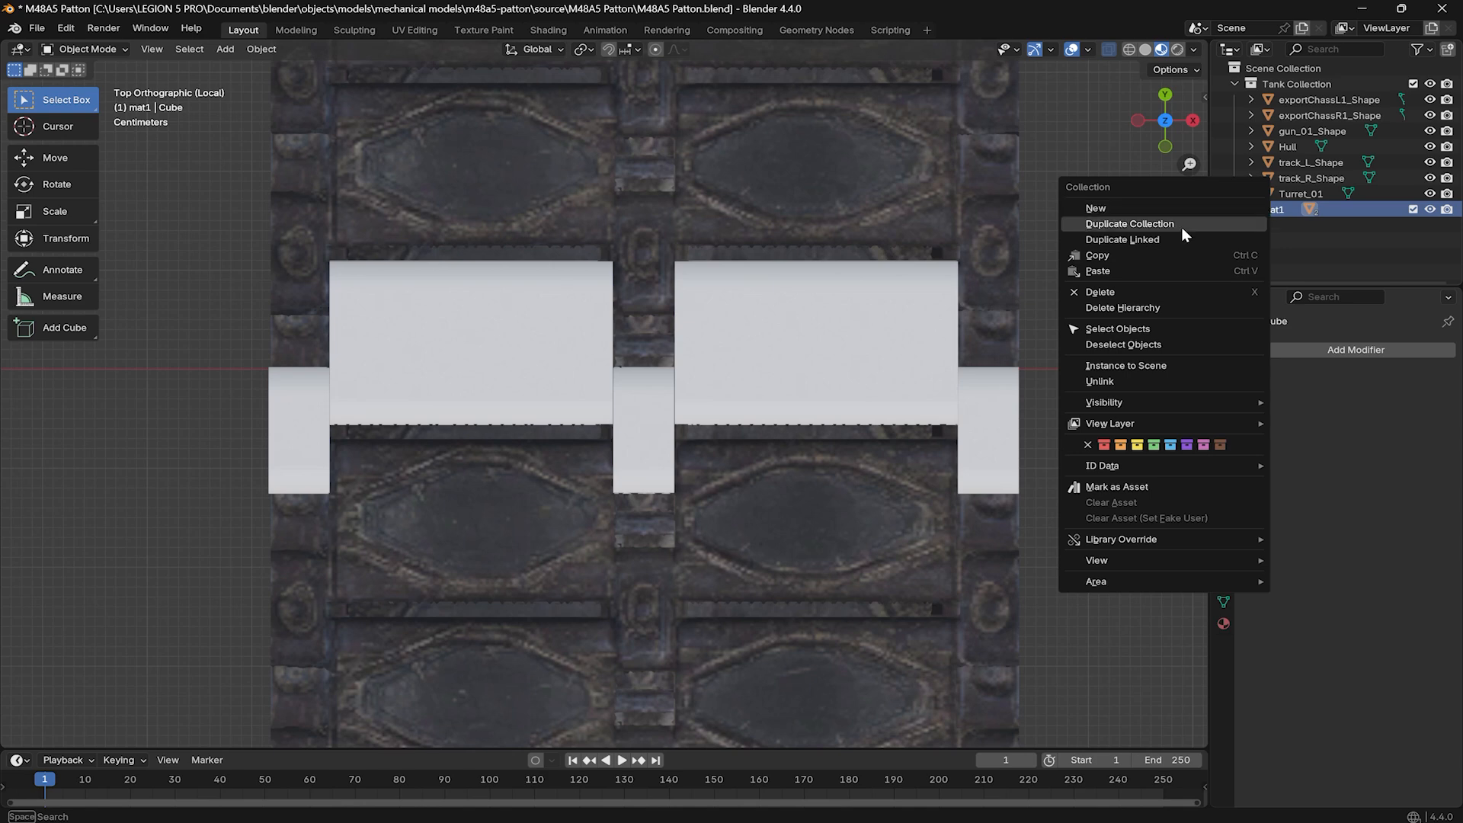
click(1171, 225)
double_click(1293, 224)
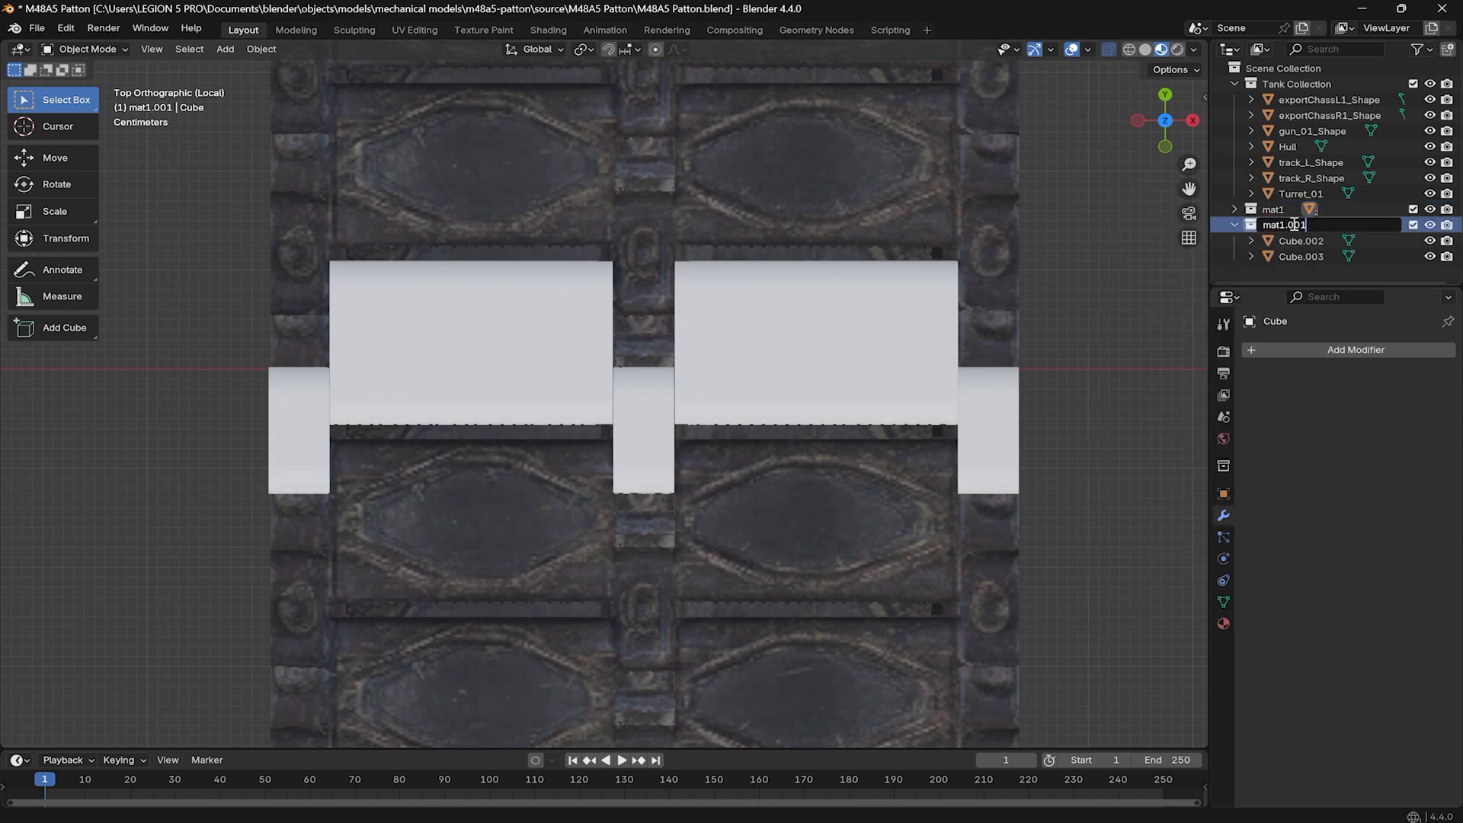
key(Return)
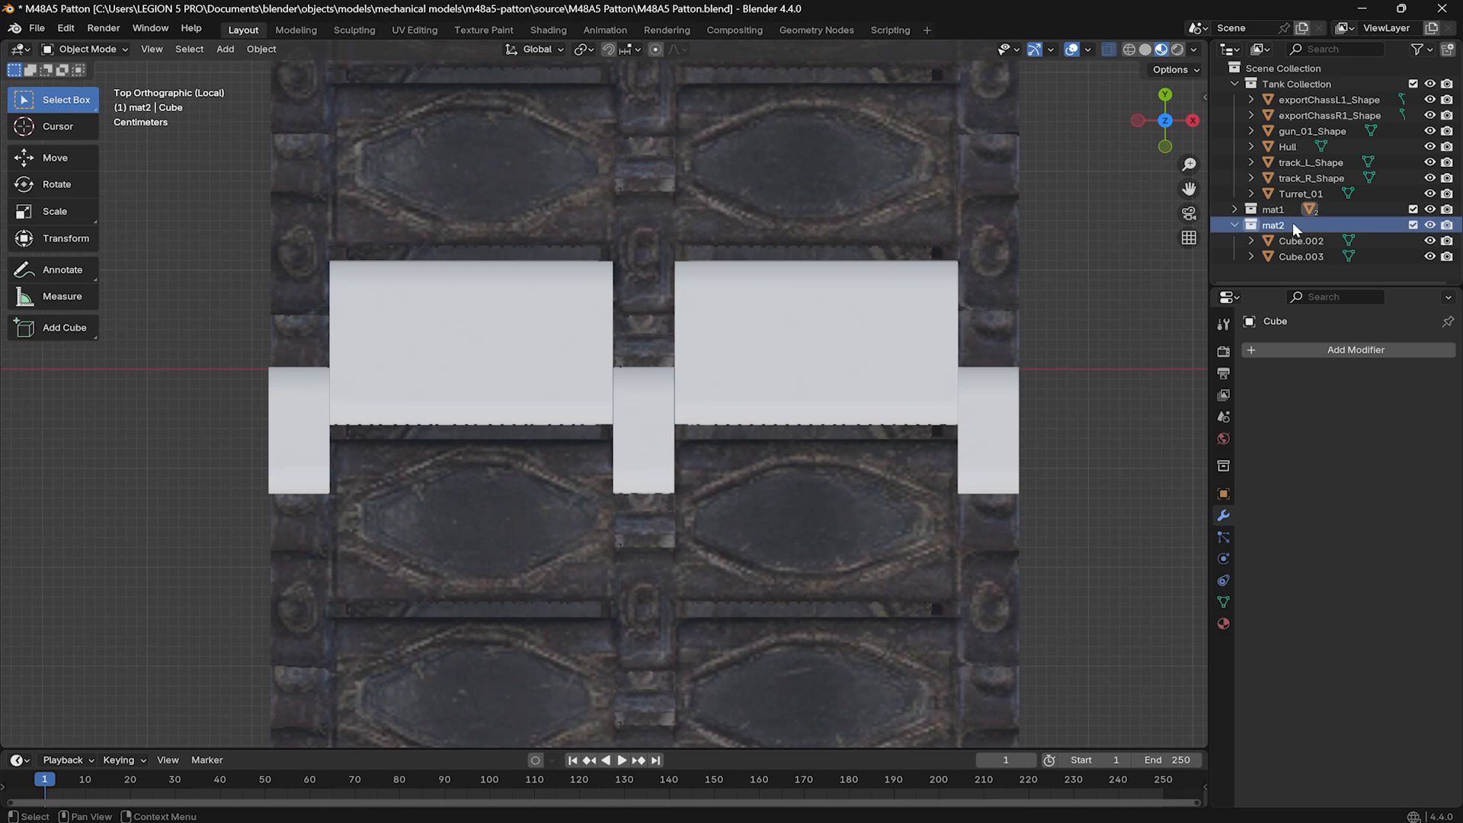
Hide the mat1 collection in the viewport and in renders, and collapse the mat2 collection.
click(1430, 210)
click(1447, 211)
click(1236, 227)
Join the pads and connectors in mat2 into a single track link object with the pads as active object.
key(a)
right_click(762, 334)
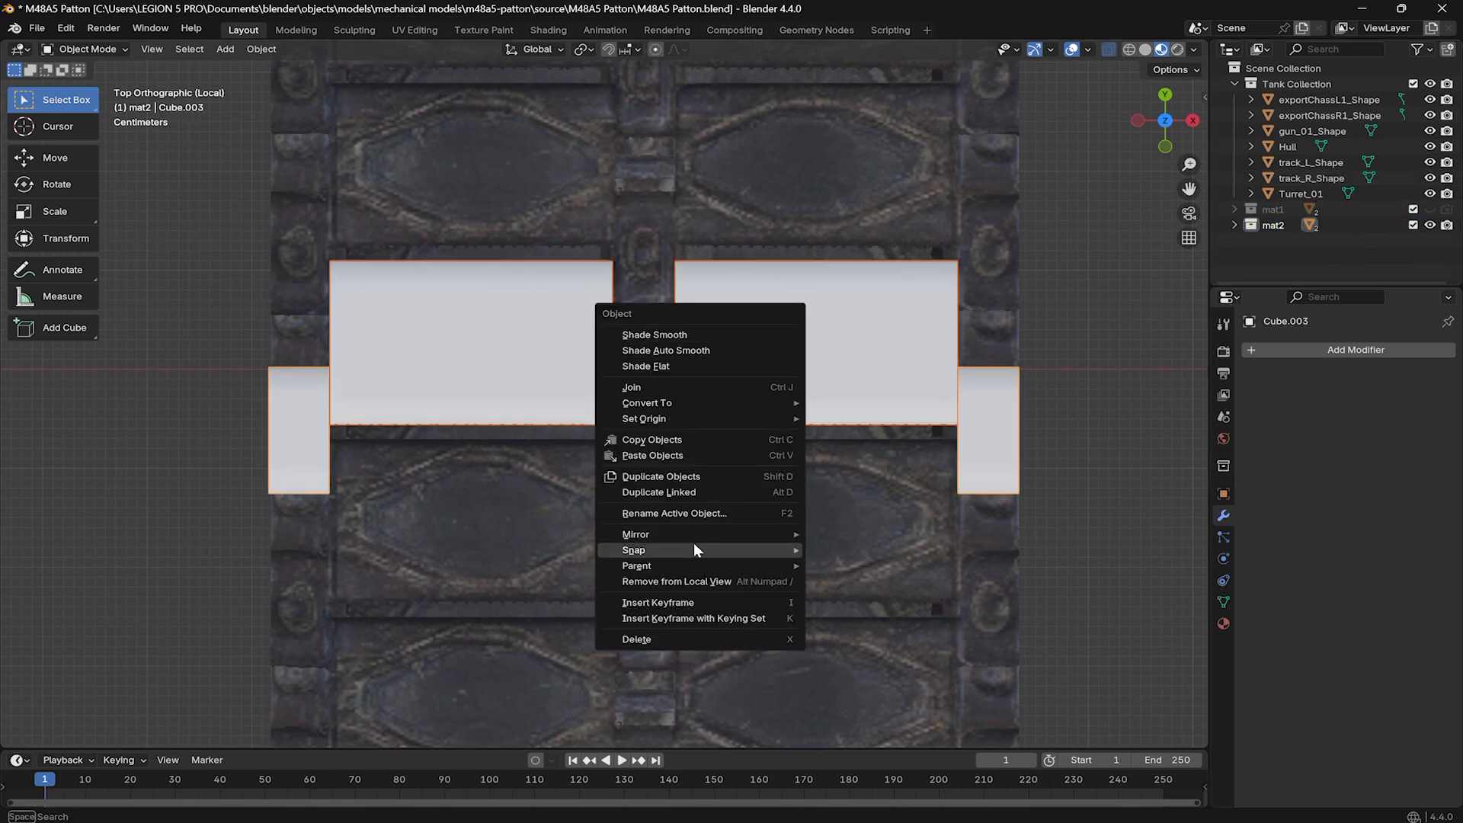
click(851, 381)
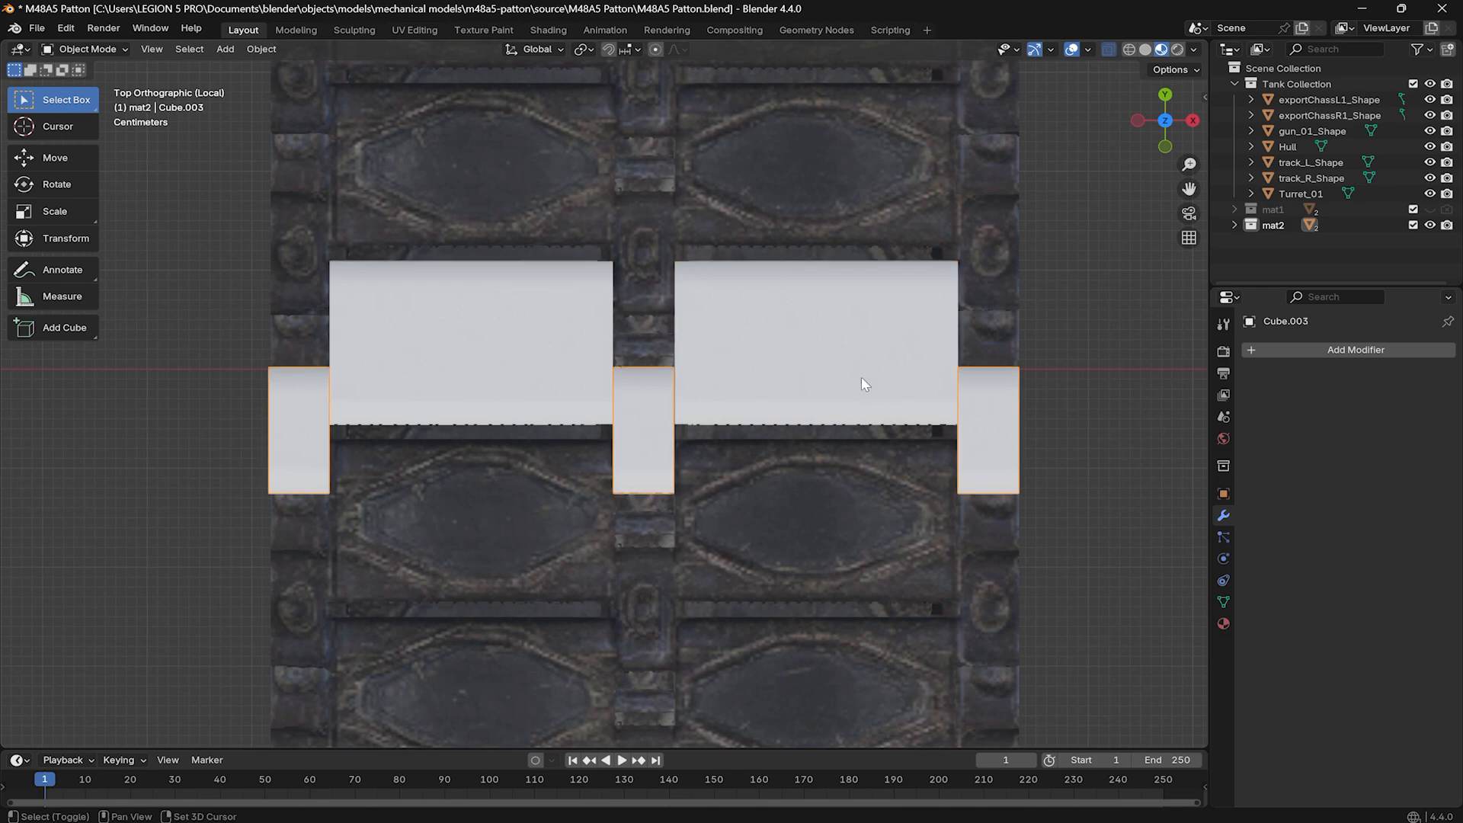
key(a)
key(ctrl+j)
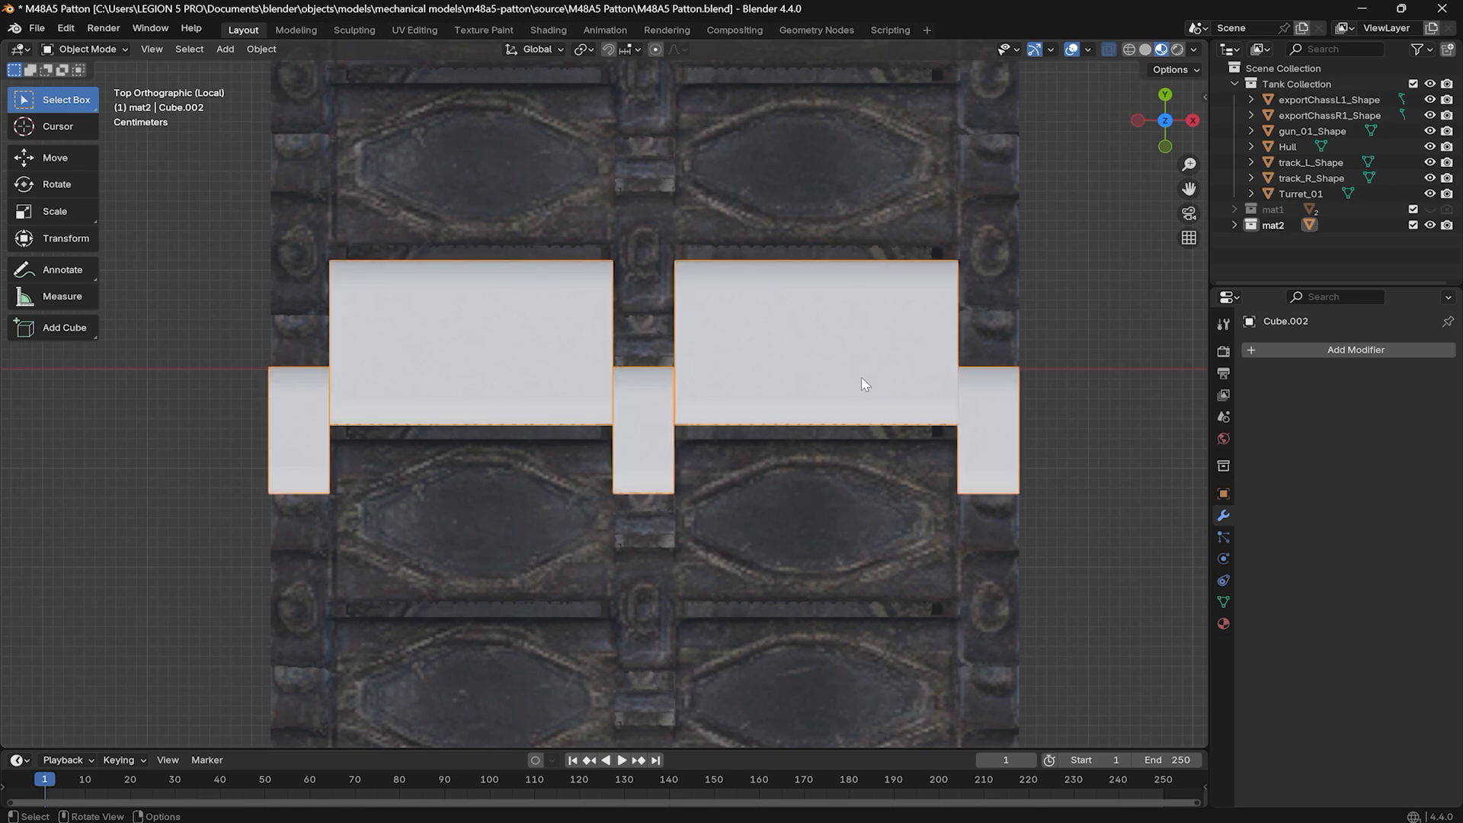
Add an Array modifier to the joined track link.
shift+middle_drag(702, 381, 634, 457)
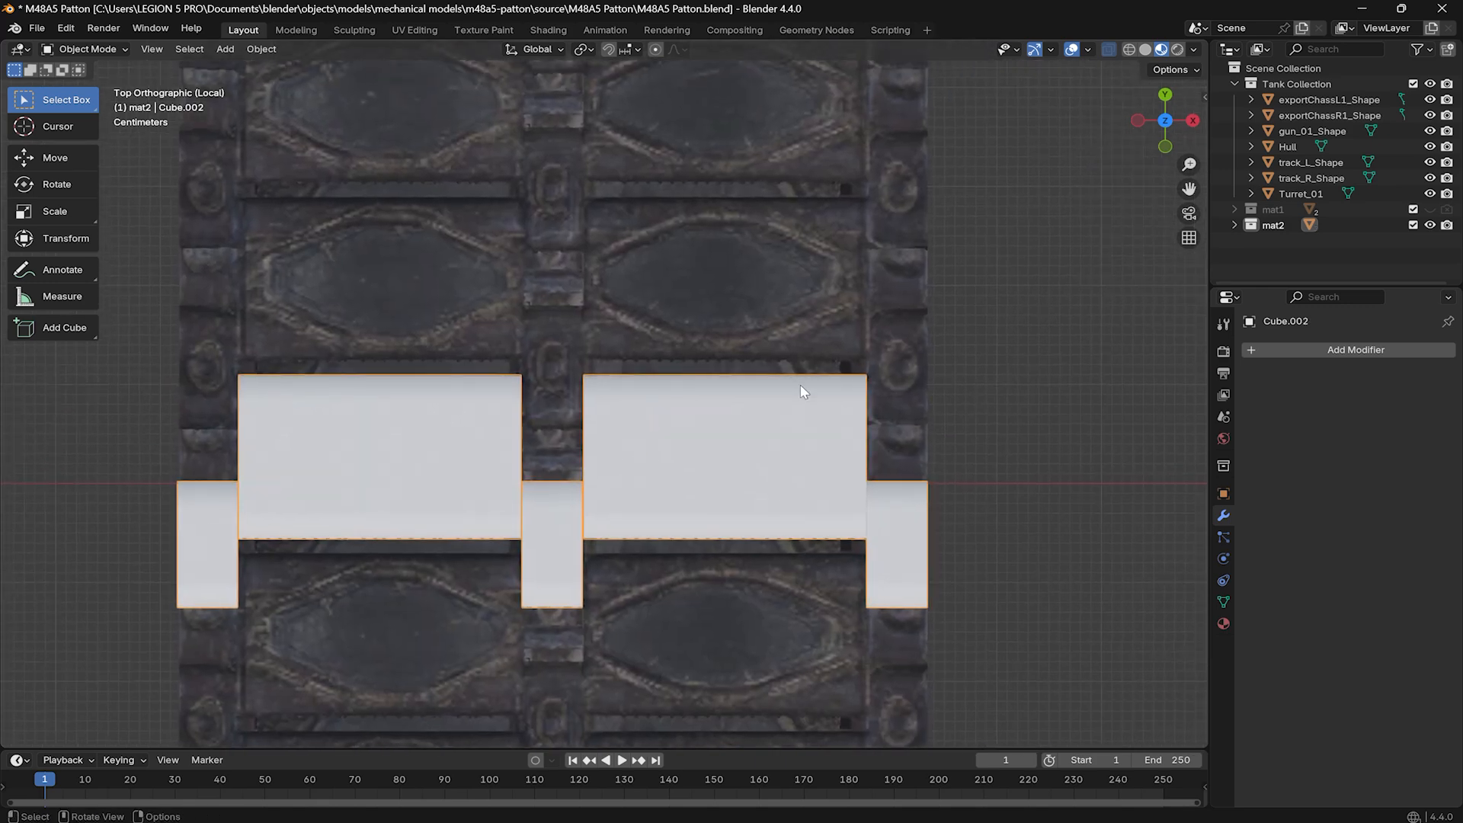
middle_drag(683, 405, 810, 325)
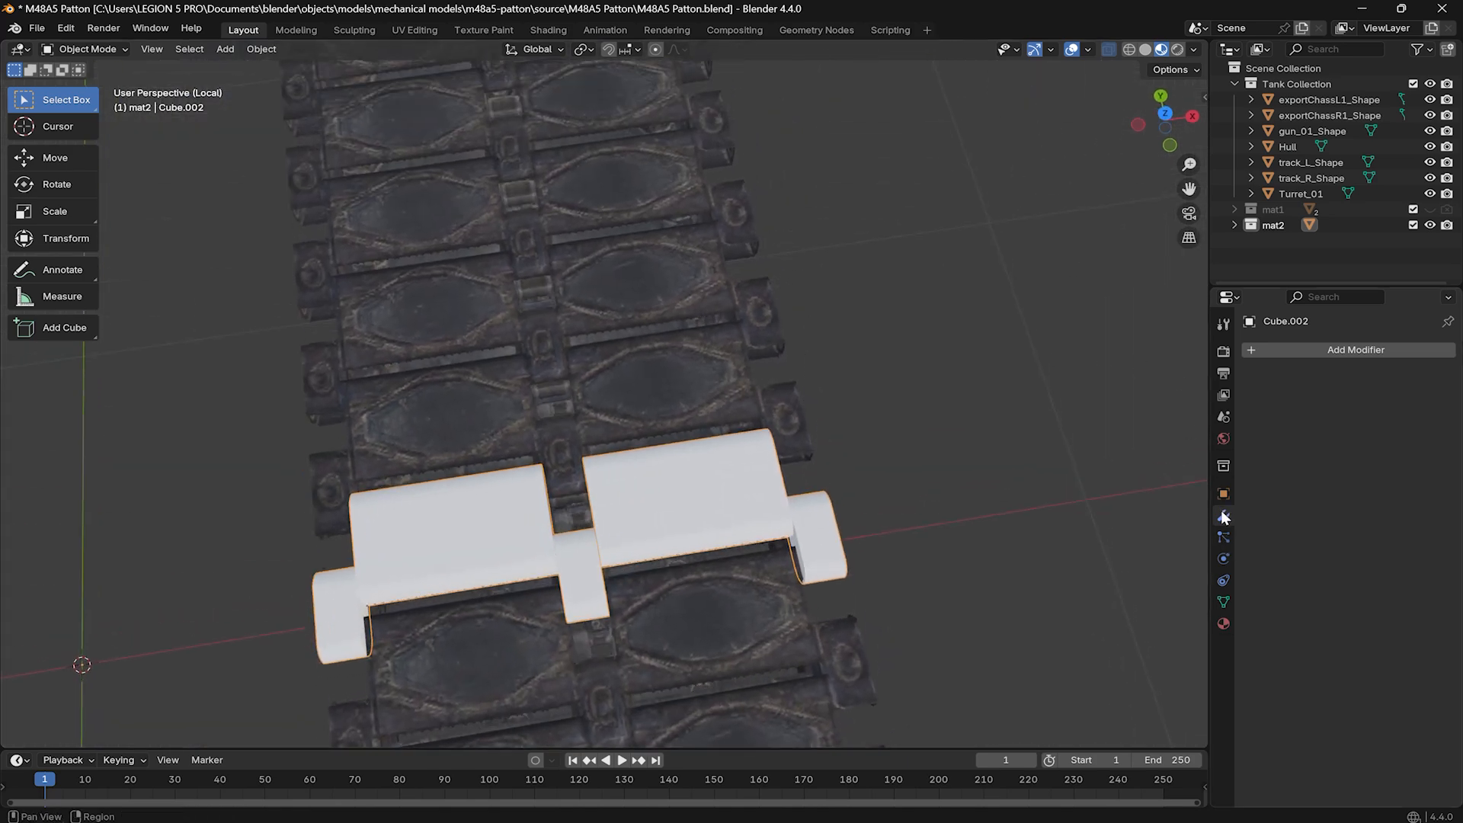
click(1340, 346)
text(a)
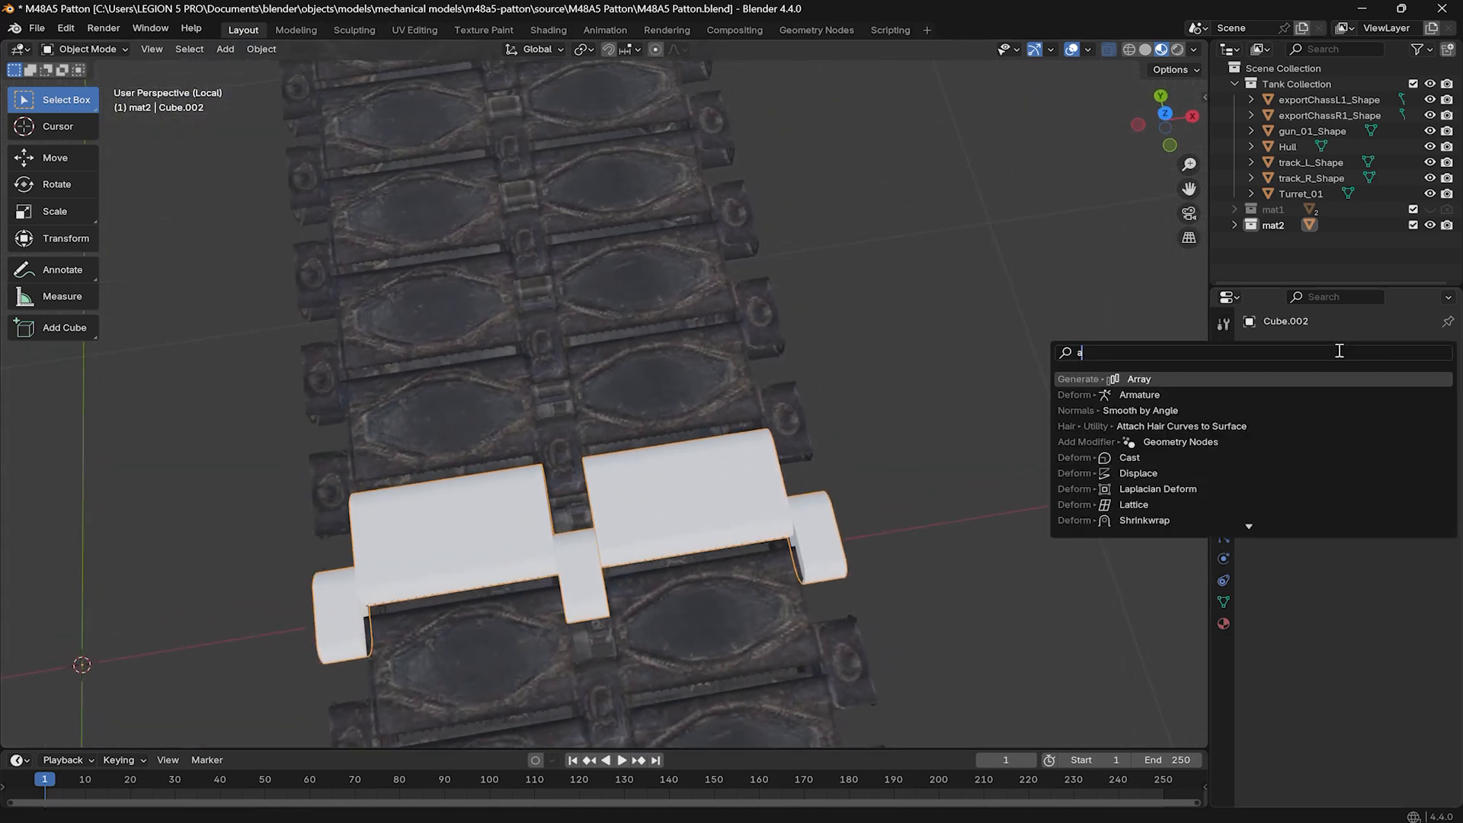
text(rr)
click(1236, 379)
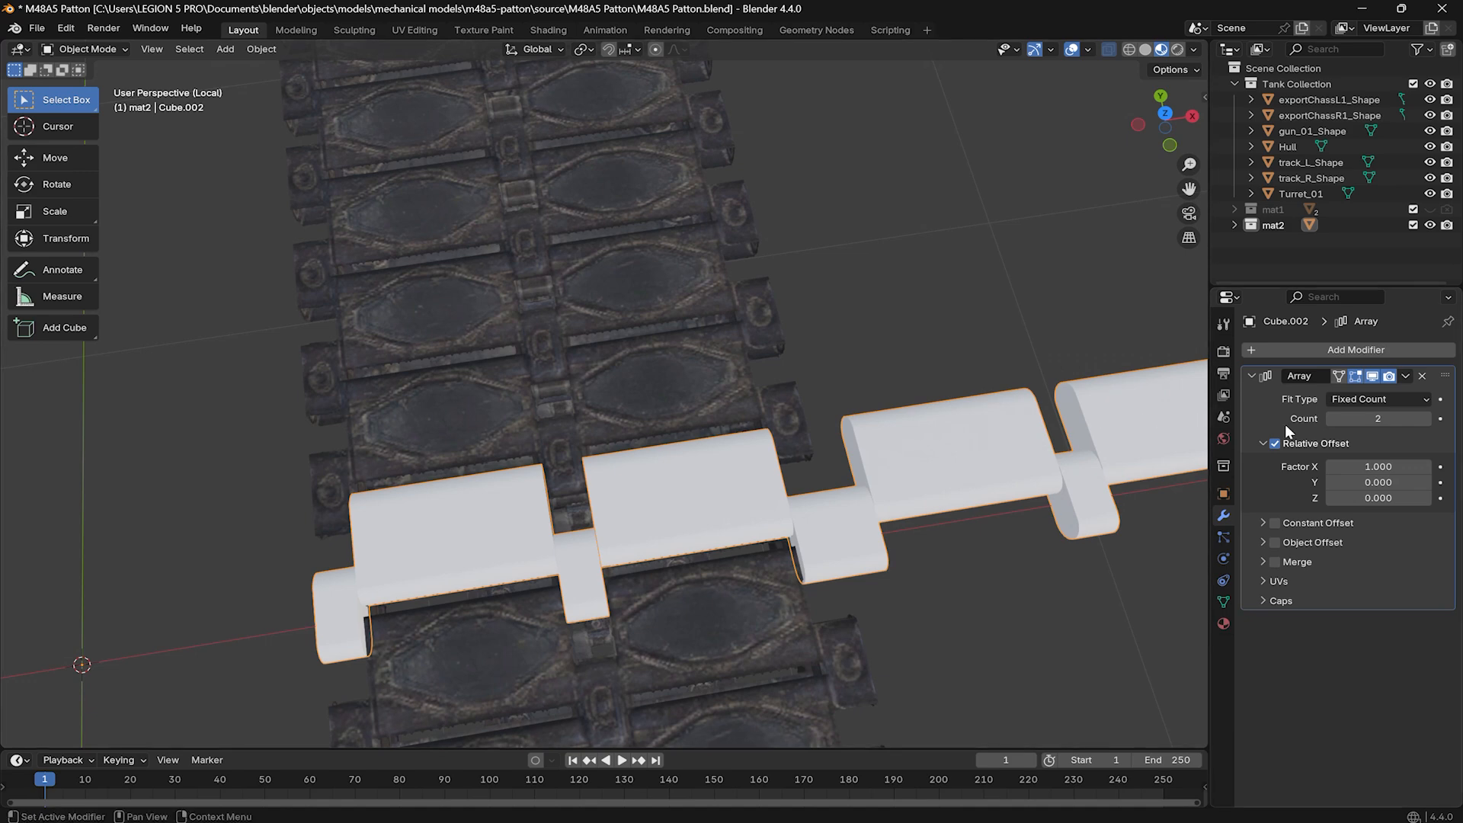
Set the link array's relative offset to 0 in X and 0.75 in Y so the links repeat along the track.
drag(1378, 466, 1368, 466)
text(0.7)
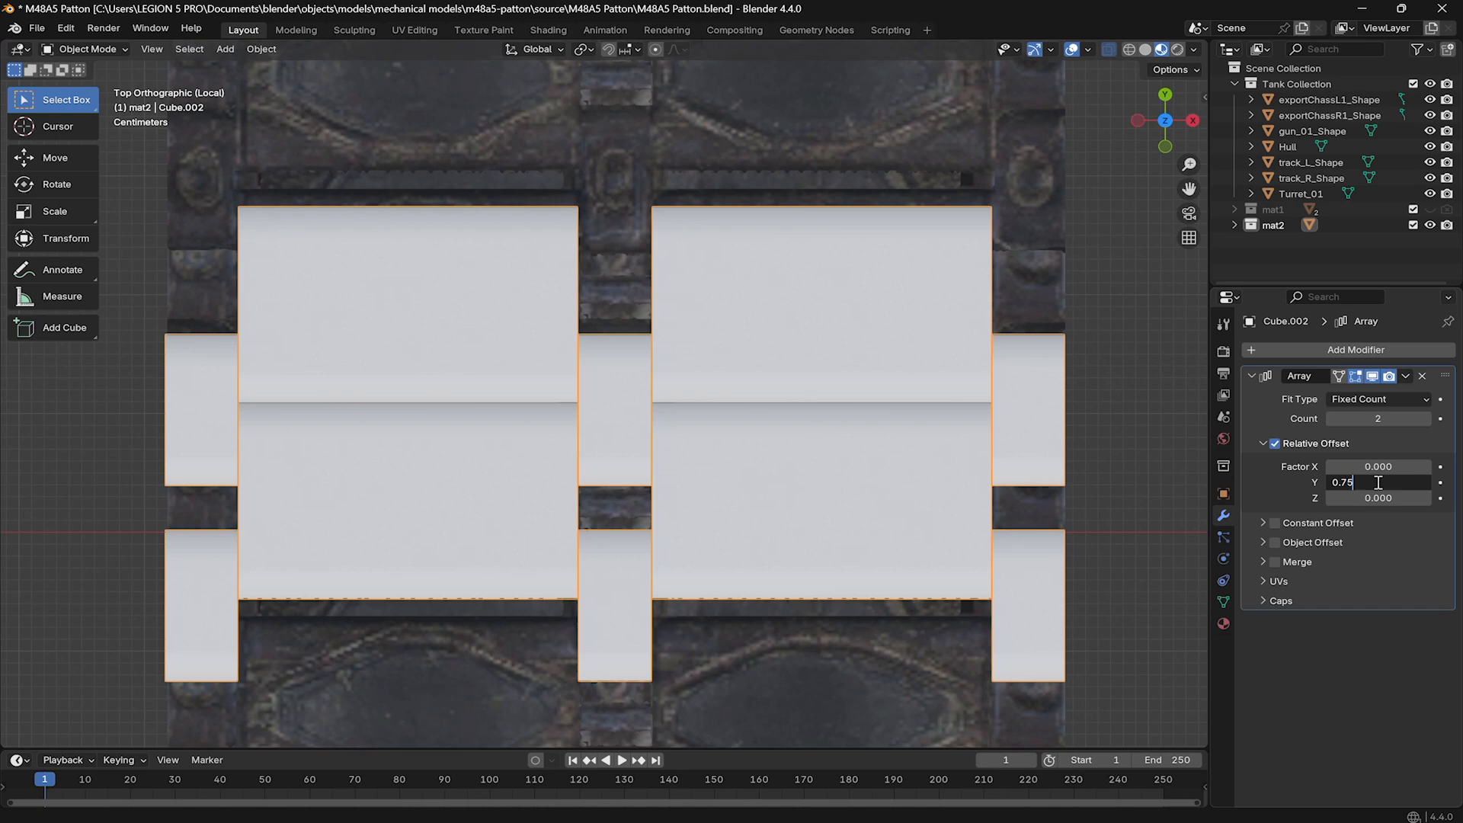
text(5)
key(Return)
scroll(690, 359, down, 3)
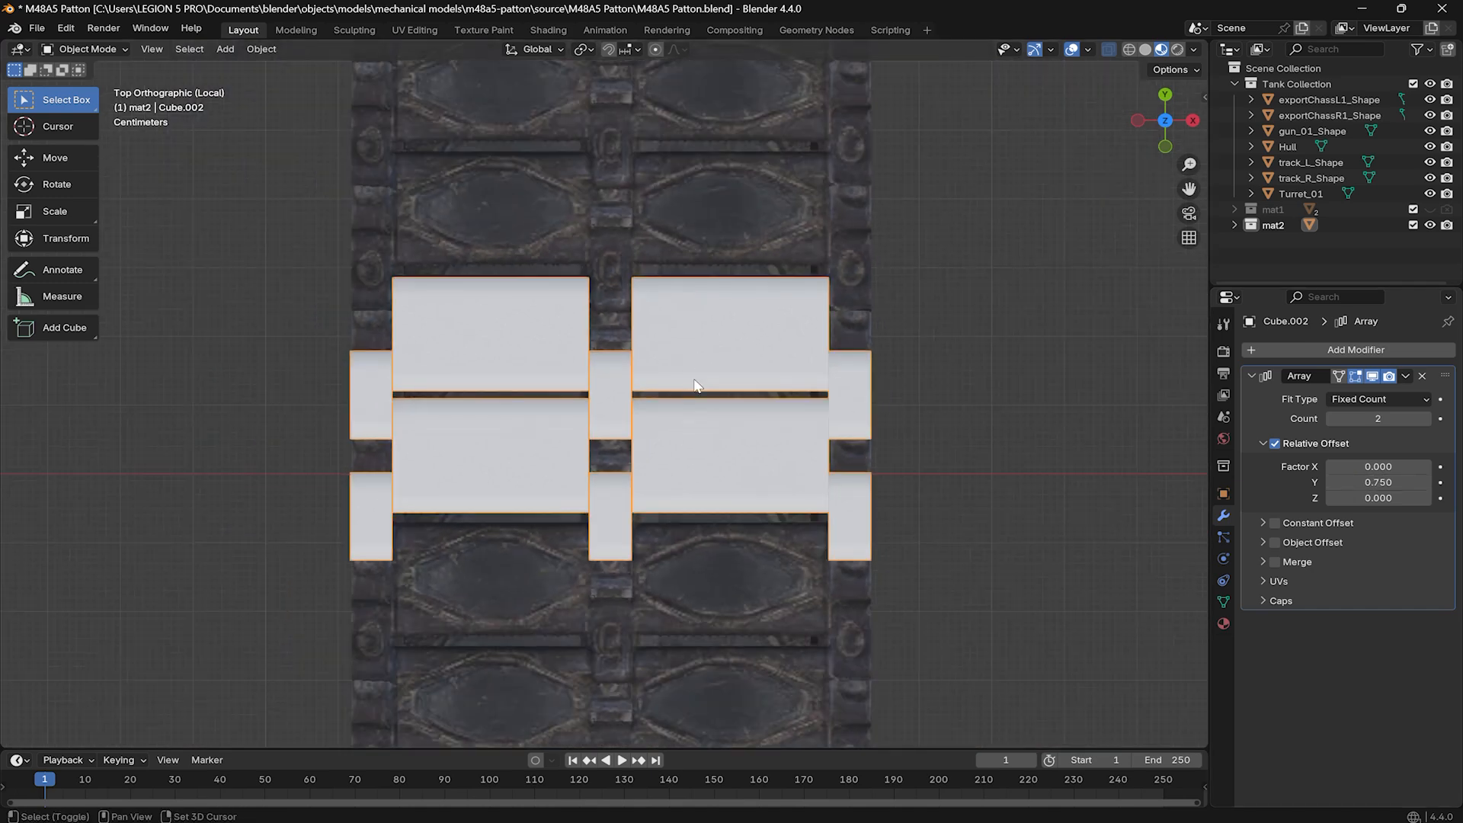
Set the link array's count to 49.
shift+scroll(695, 385, up, 2)
drag(1378, 418, 1437, 419)
scroll(648, 320, down, 5)
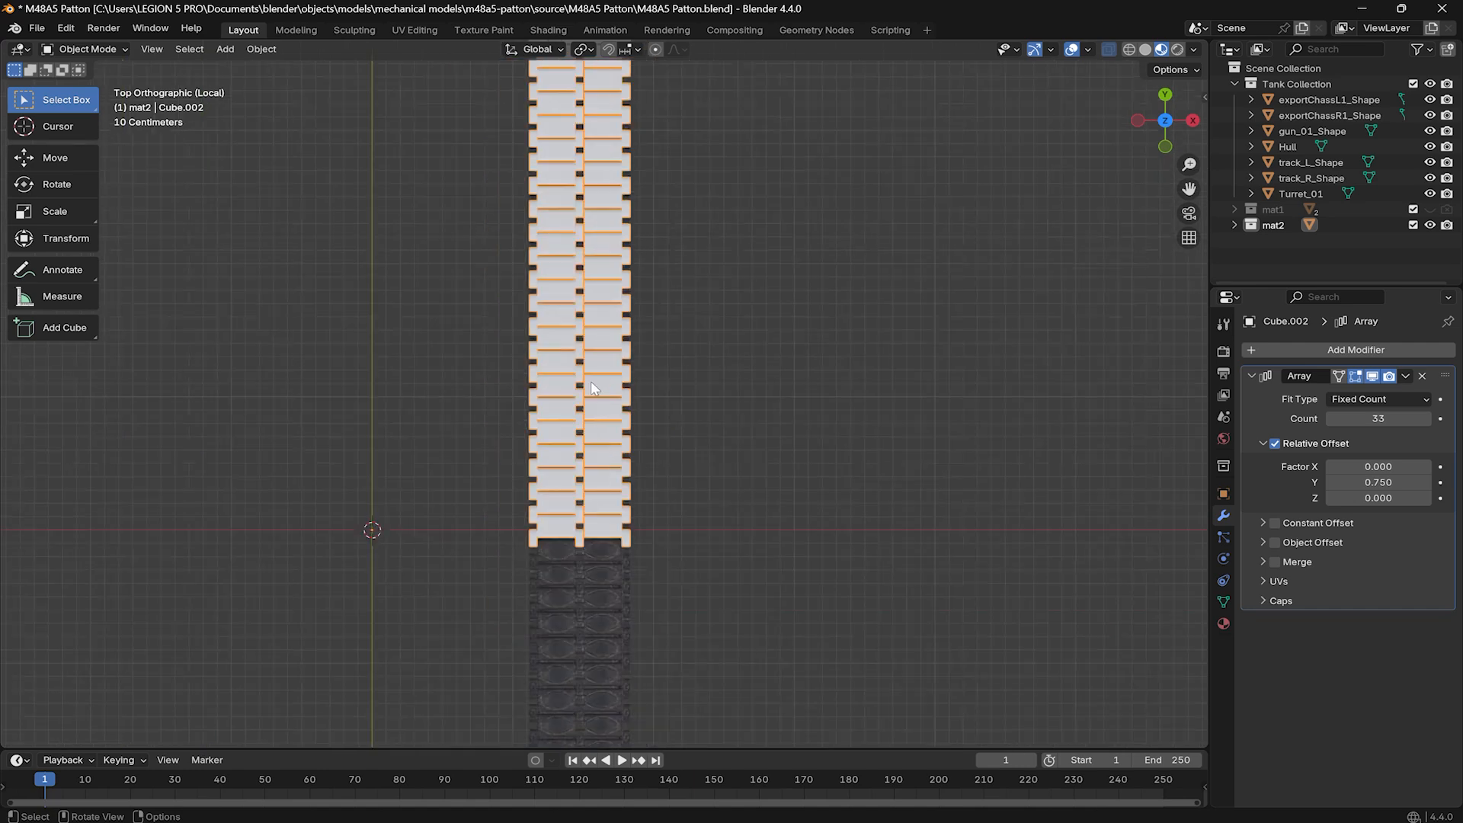
scroll(592, 387, down, 5)
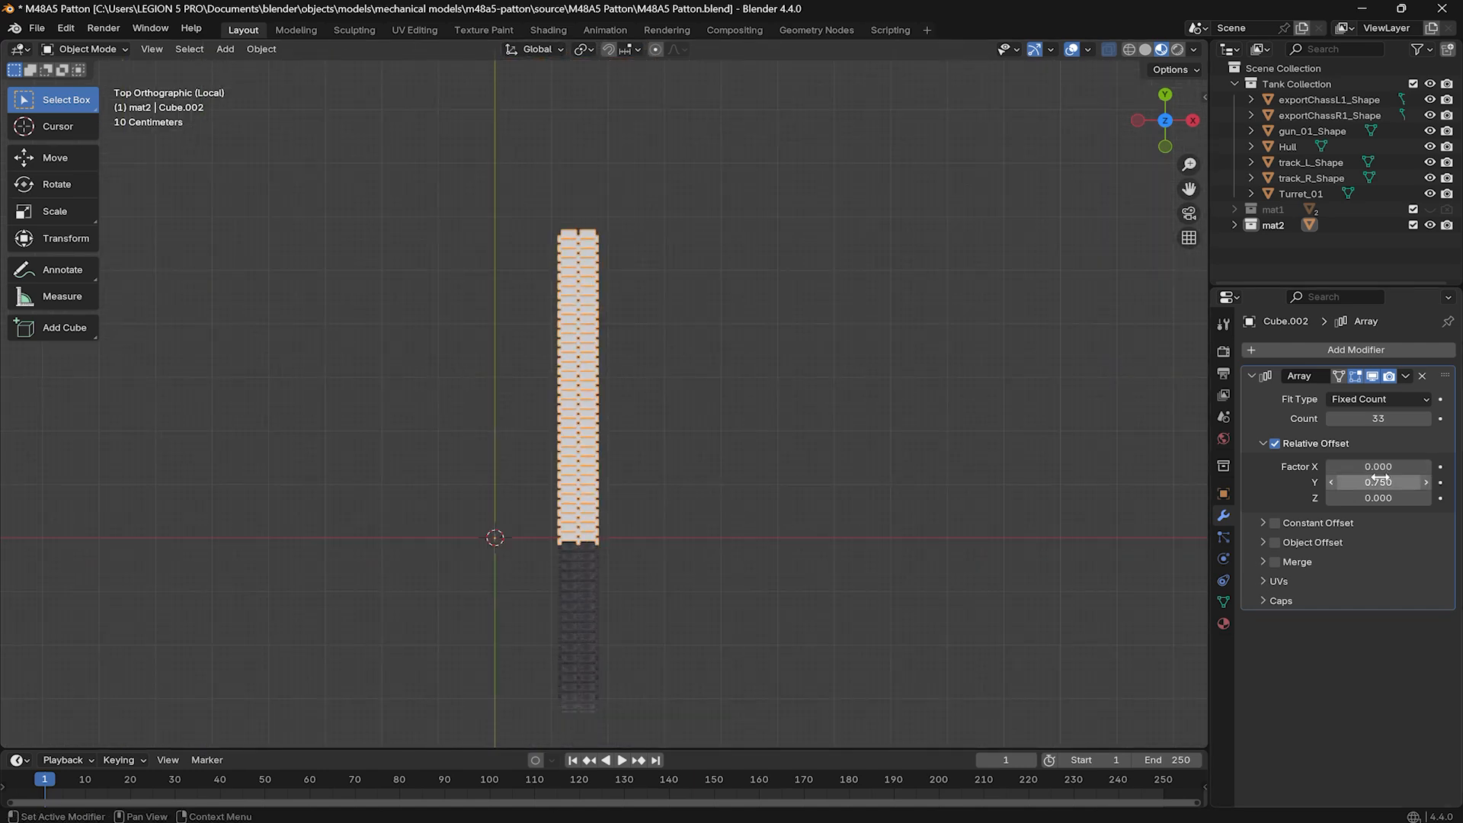
drag(1378, 418, 1396, 419)
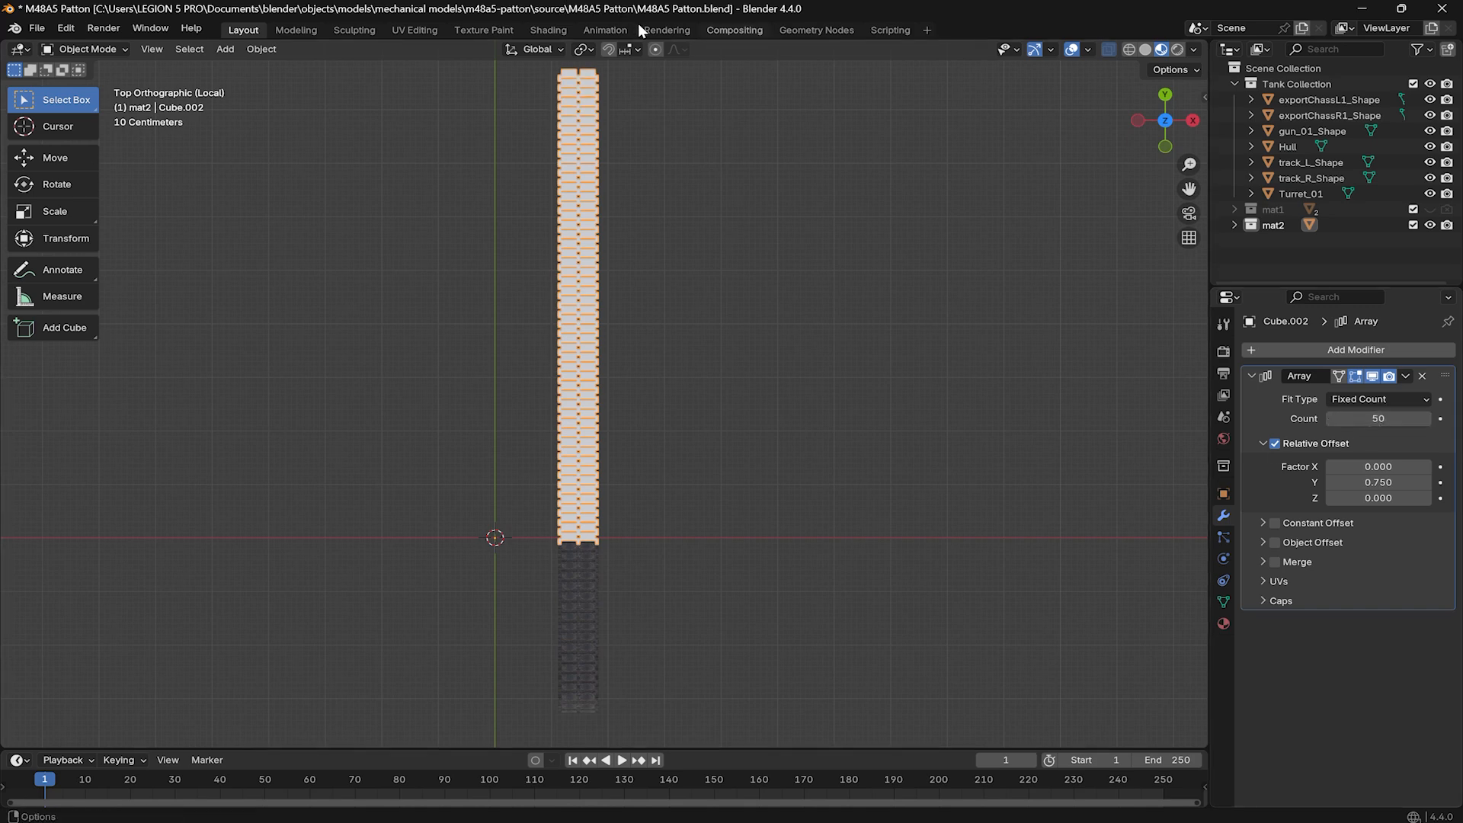
key(ctrl+z)
Leave local view and hide the left chassis, gun, hull, left track and turret, keeping exportChassR1_Shape and track_R_Shape.
scroll(602, 527, up, 8)
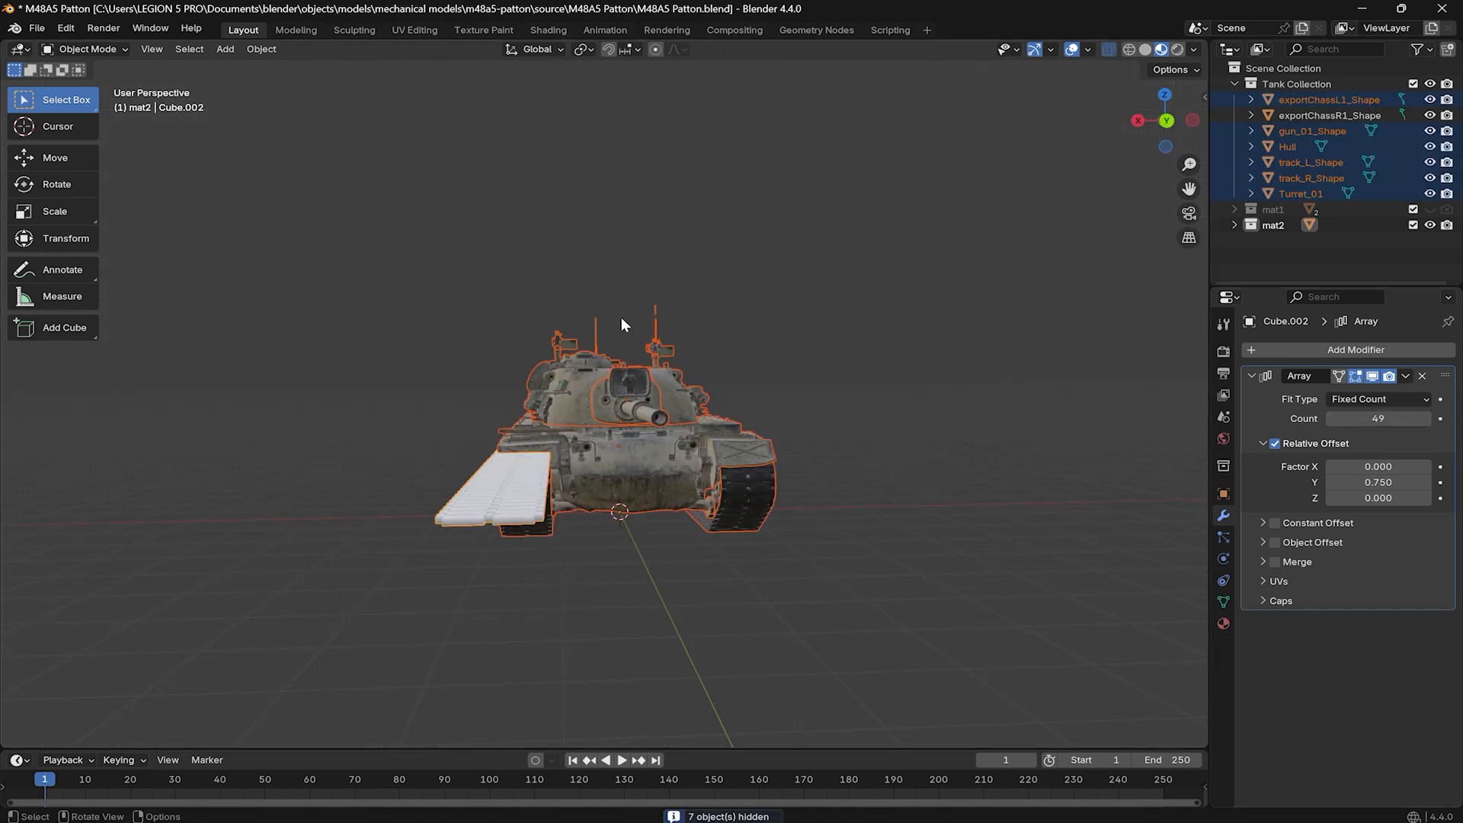
drag(621, 317, 732, 533)
middle_drag(656, 390, 808, 424)
key(h)
Add a Path curve to the scene as the guide for the right-hand track.
key(KP_3)
shift+middle_drag(718, 457, 849, 478)
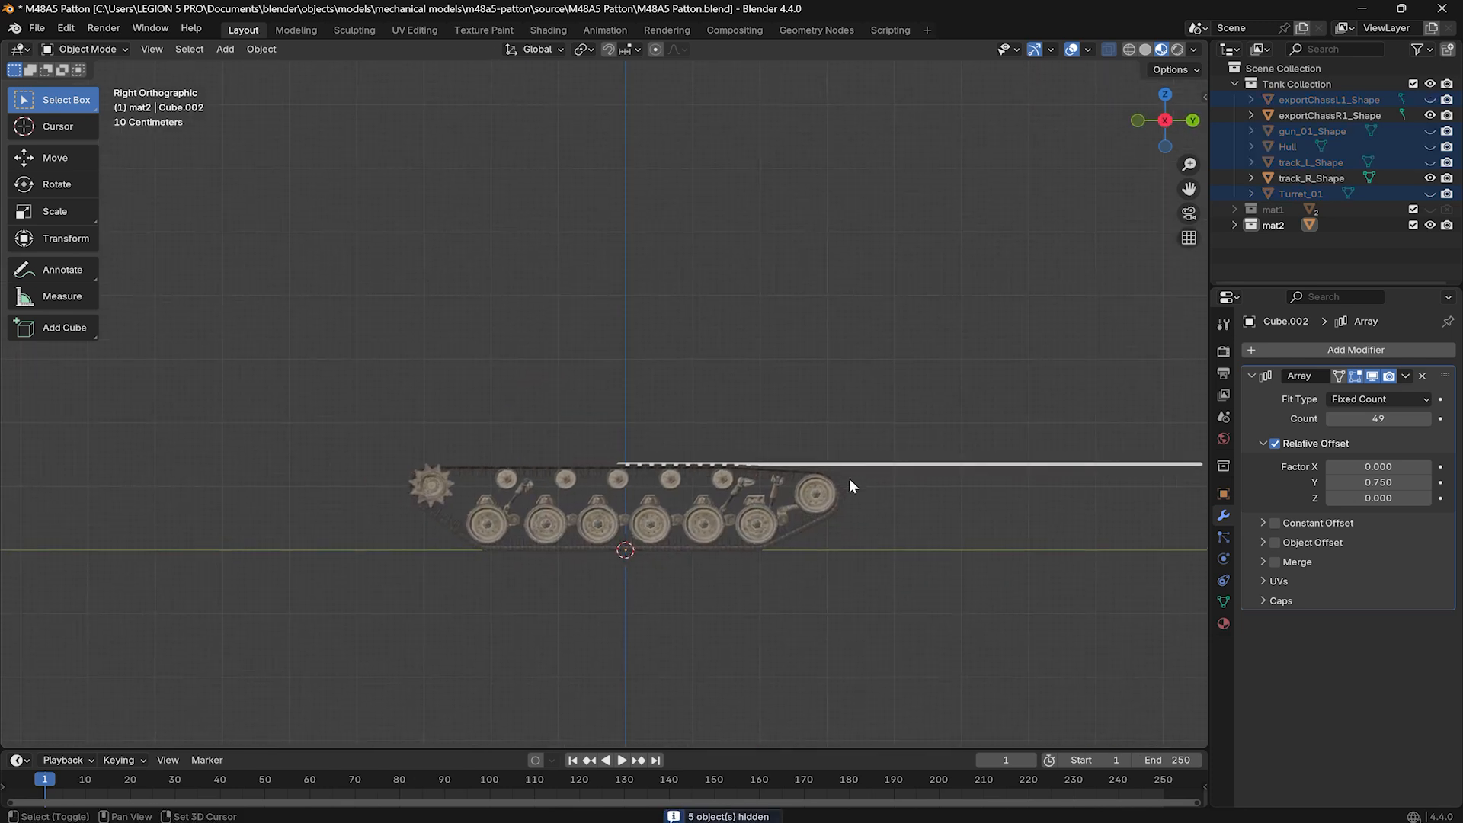
scroll(823, 515, up, 2)
key(shift+a)
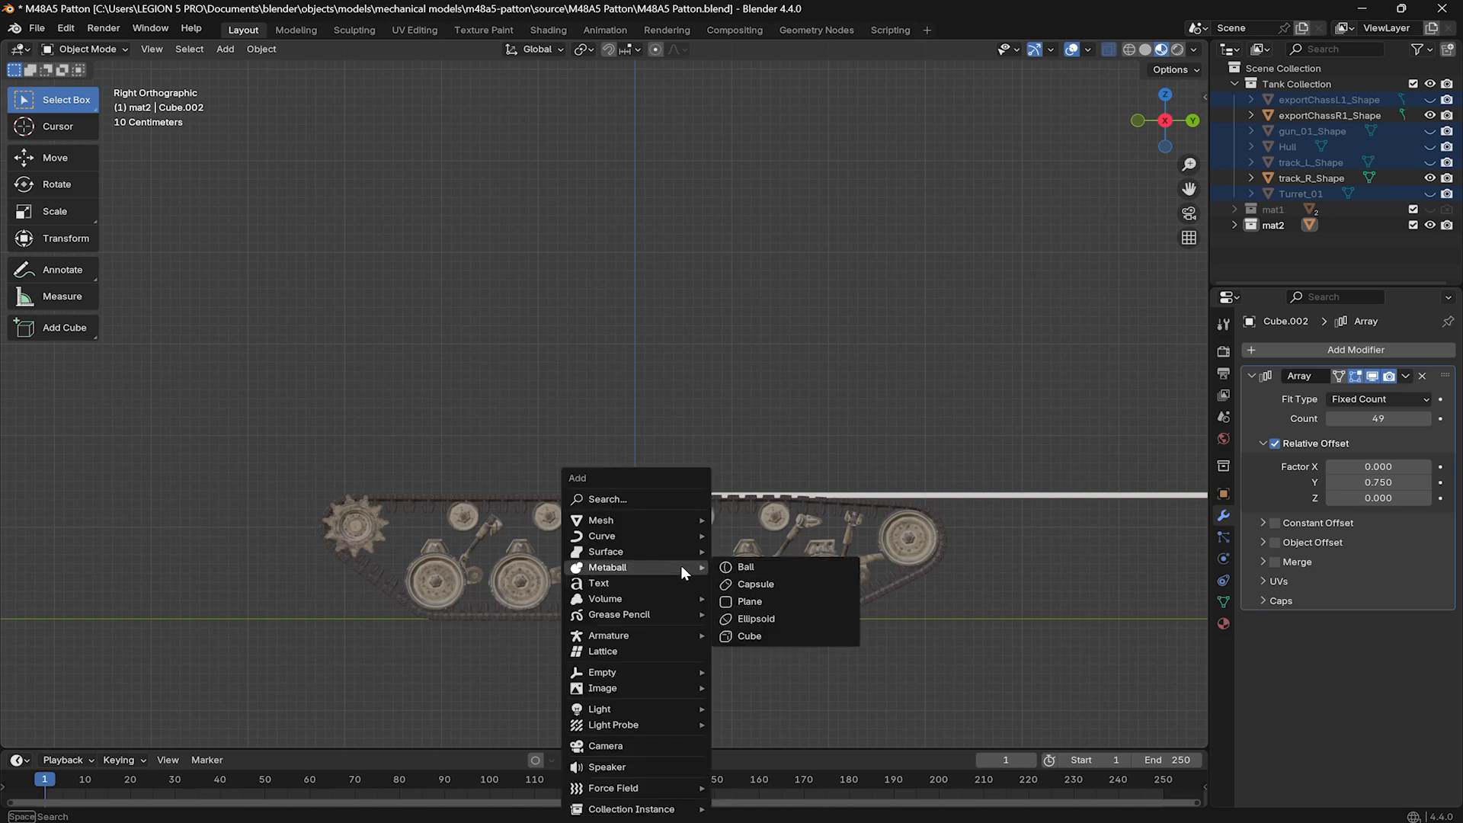
mouse_move(687, 538)
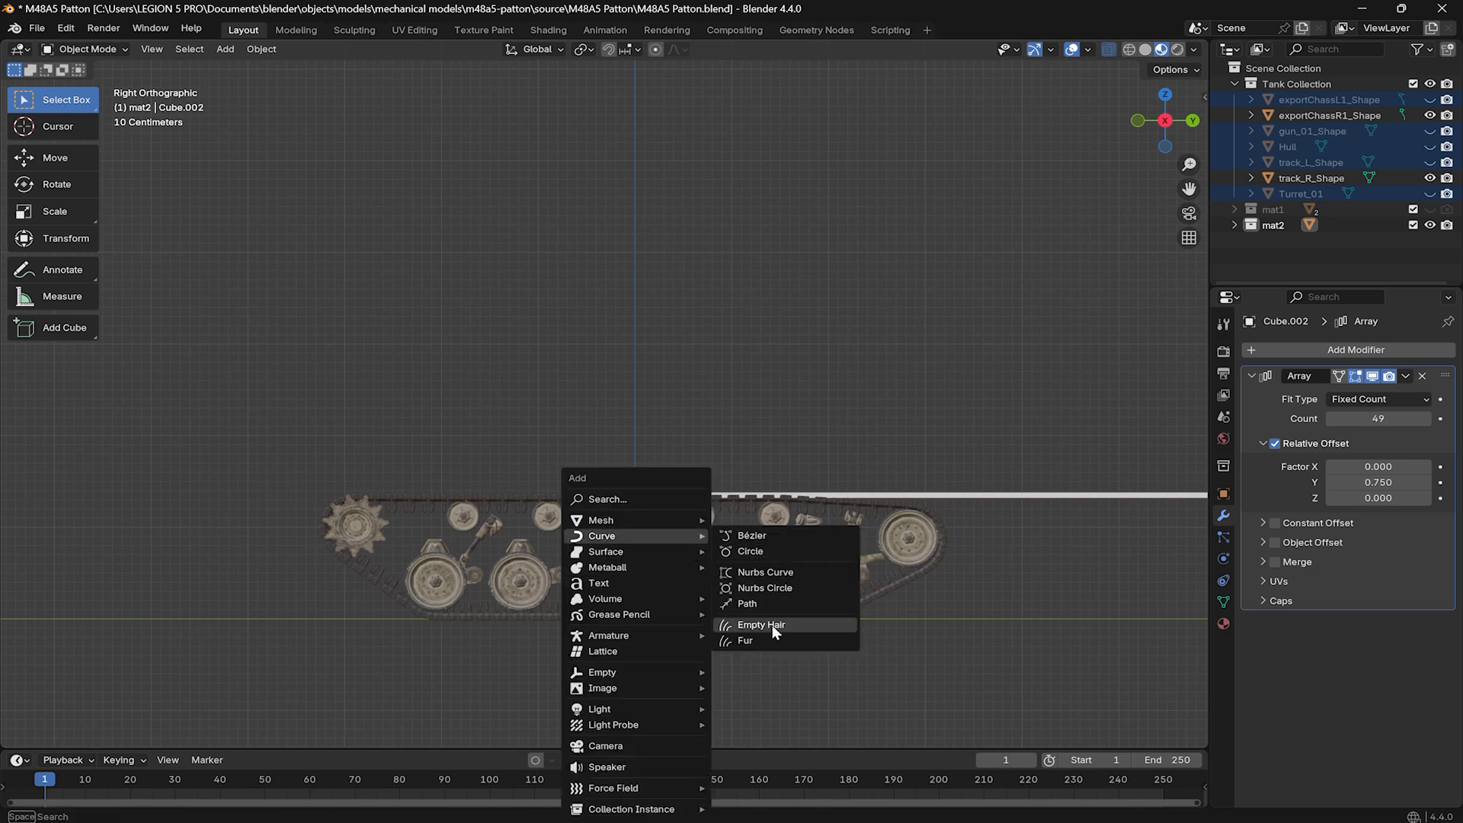
click(771, 605)
Move the path about 1.45 m along X to centre it on the right track and set its Z rotation to 90°.
key(KP_7)
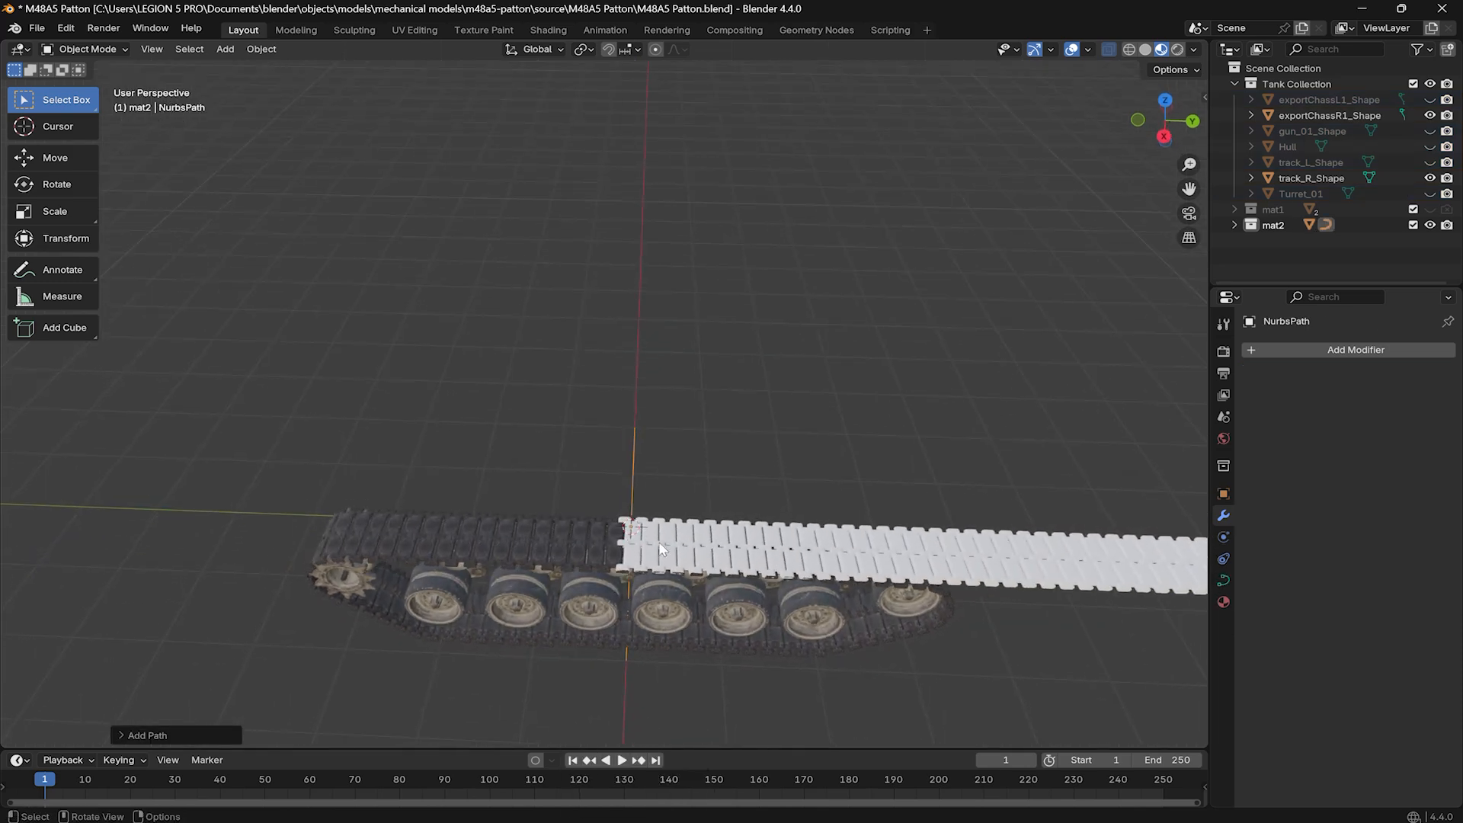
key(g)
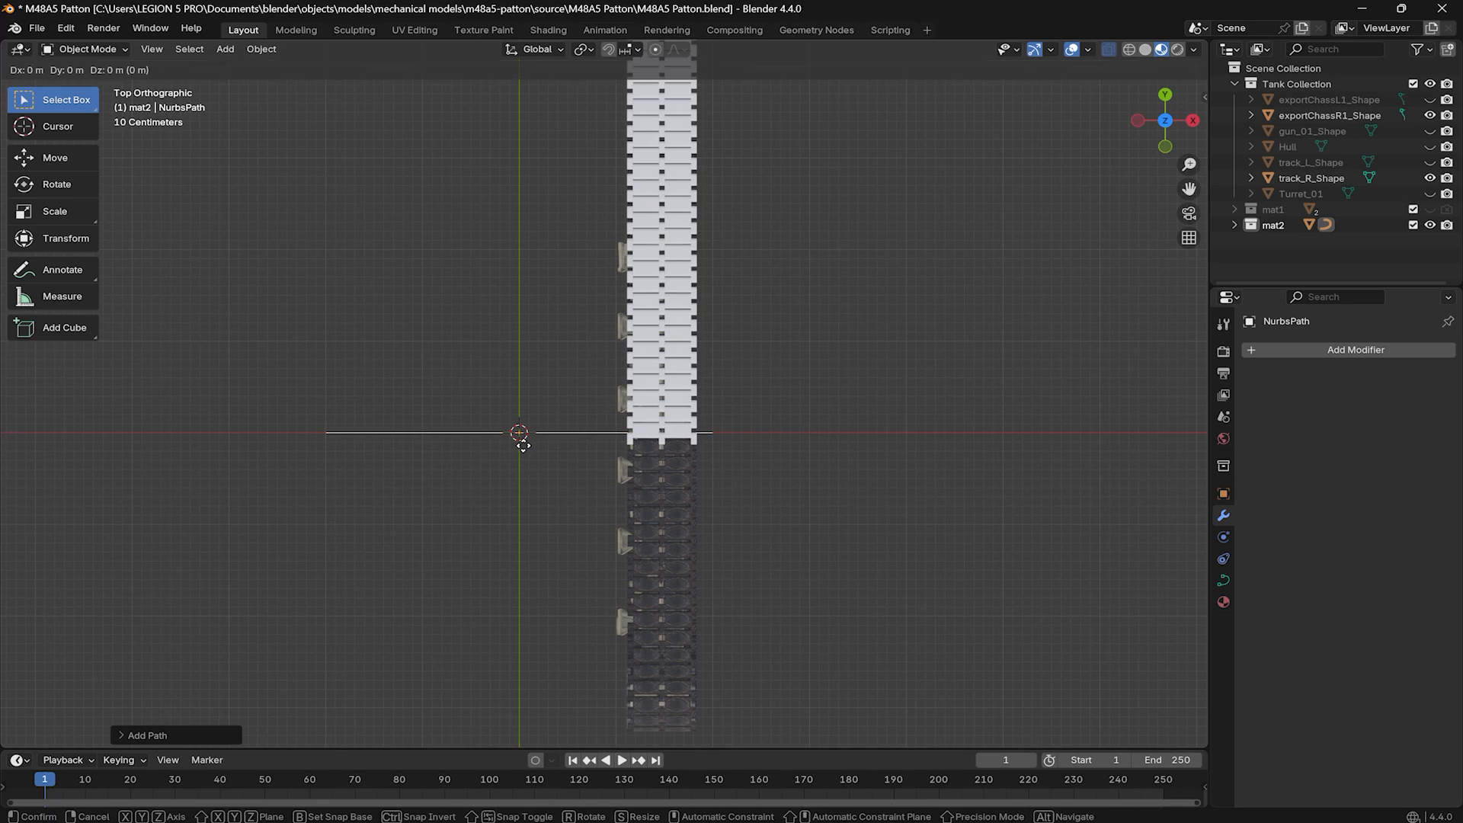
key(x)
click(665, 442)
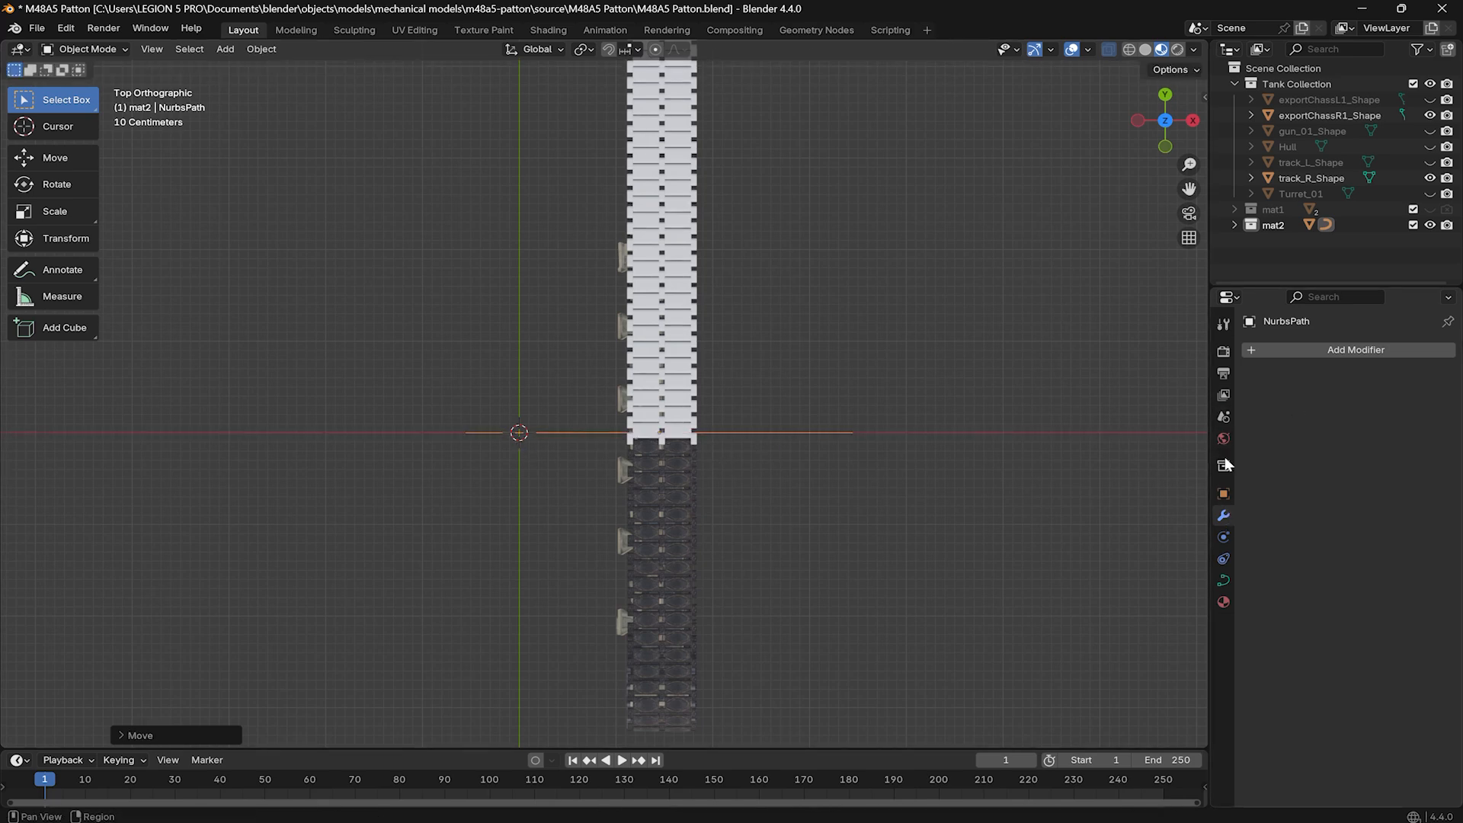
click(1223, 493)
click(1379, 481)
text(90)
key(Return)
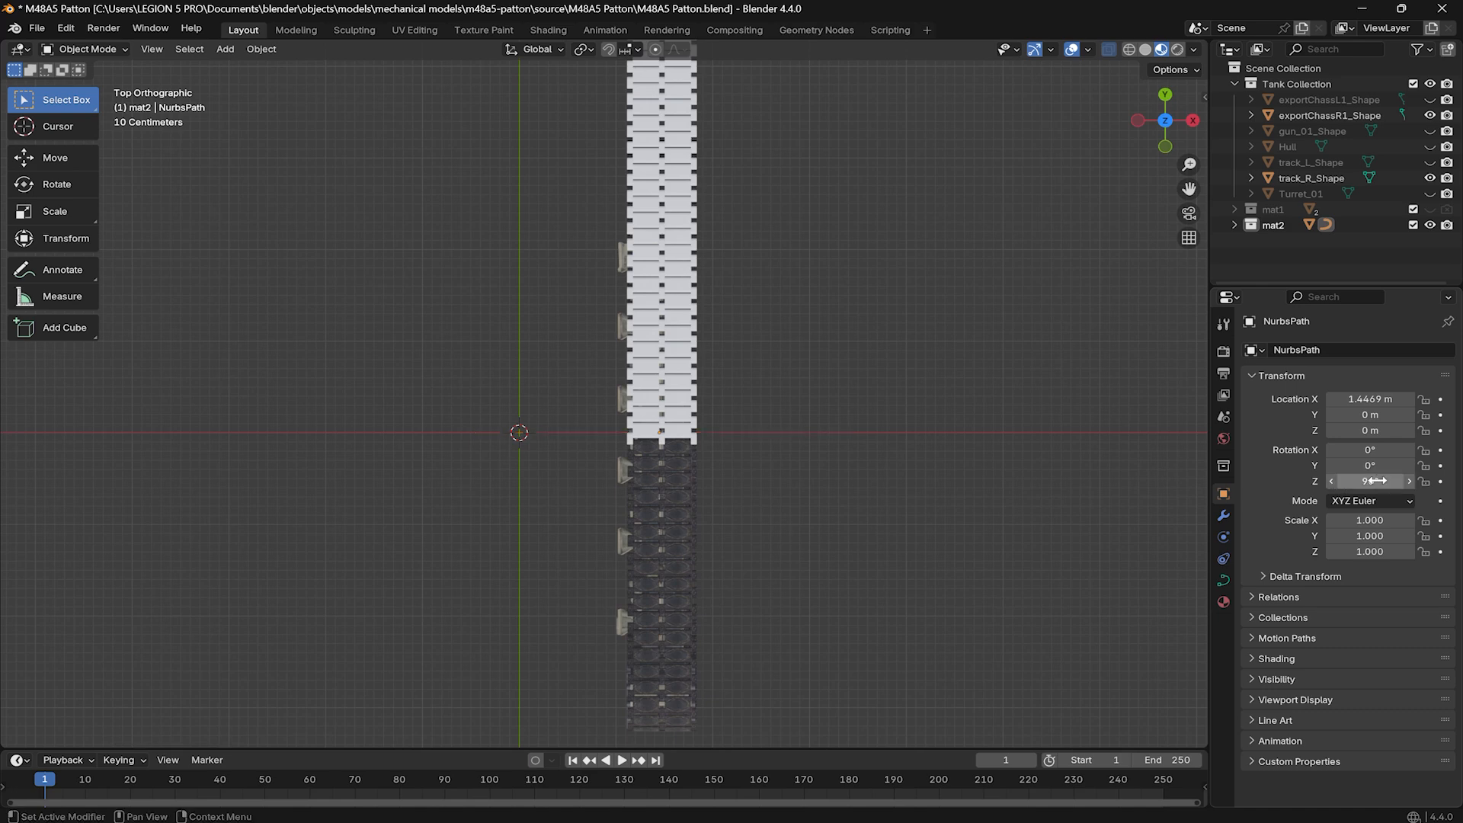
Hide track_R_Shape, leaving the right-hand wheels exposed in the side view.
middle_drag(777, 252, 792, 309)
click(362, 582)
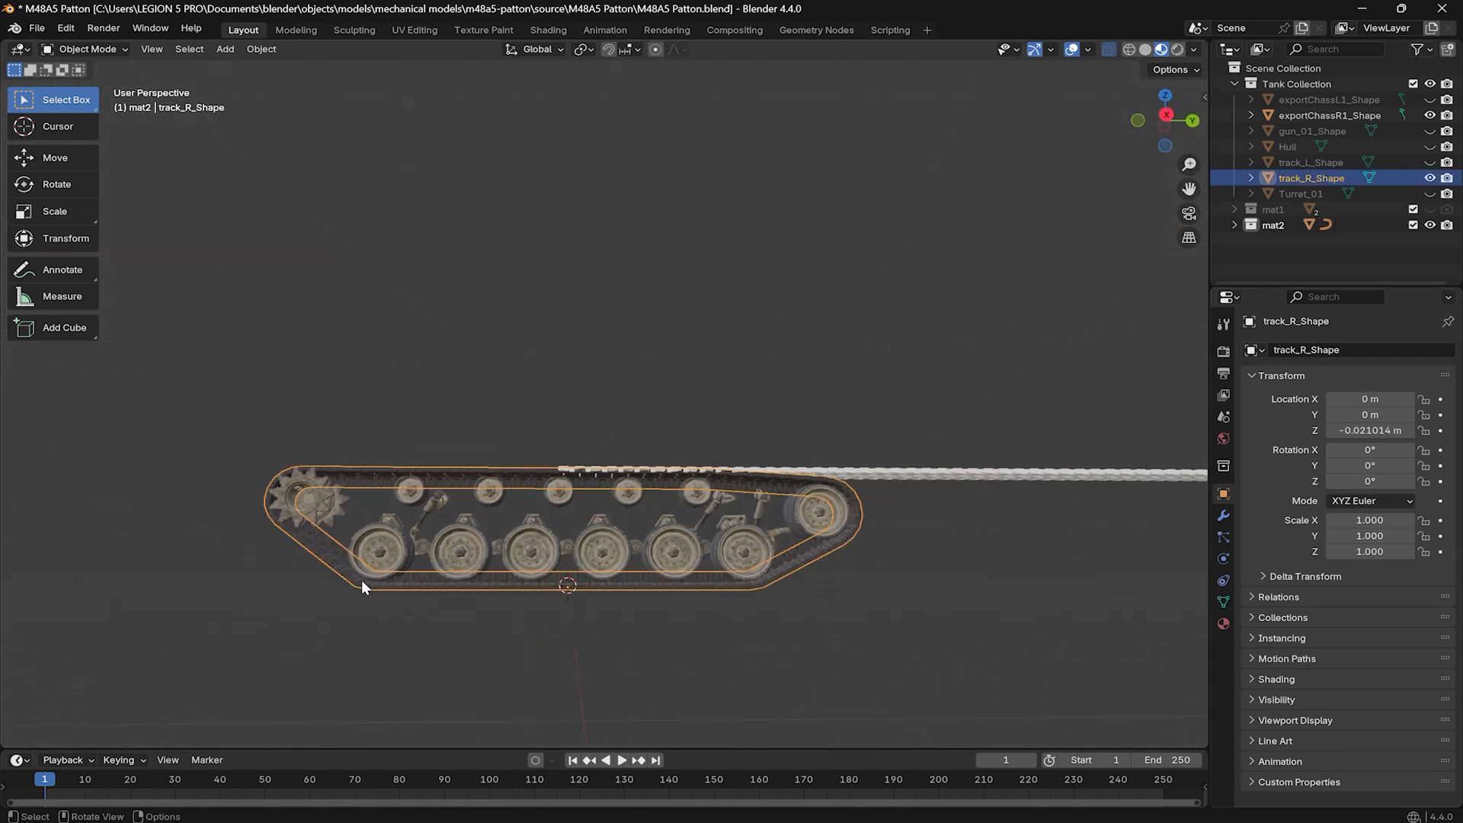
key(h)
key(KP_3)
Raise the path about 0.07 m along Z so it runs just beneath the road wheels.
click(532, 582)
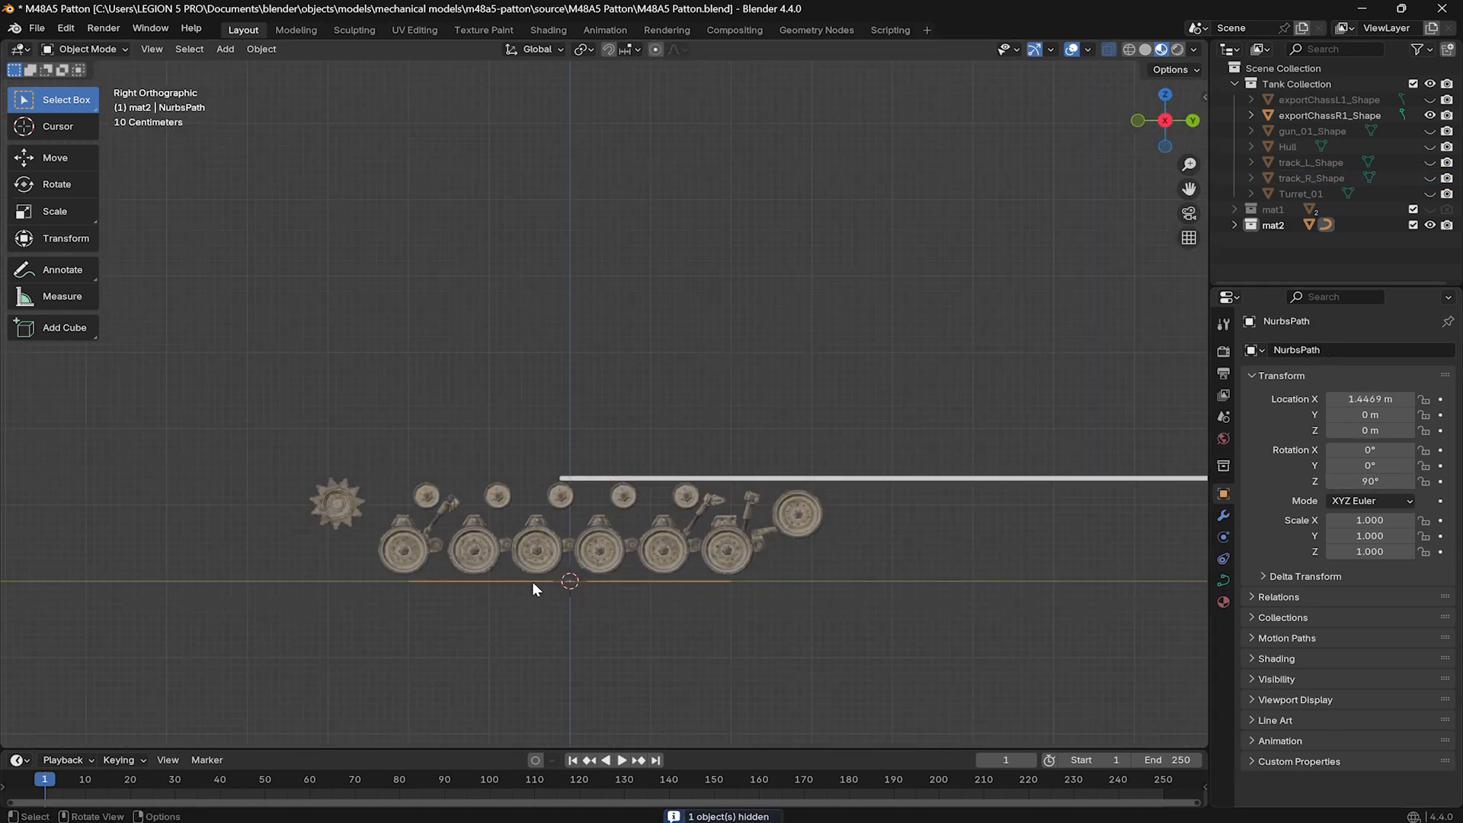
scroll(628, 543, up, 7)
scroll(684, 585, down, 1)
key(g)
key(z)
click(663, 562)
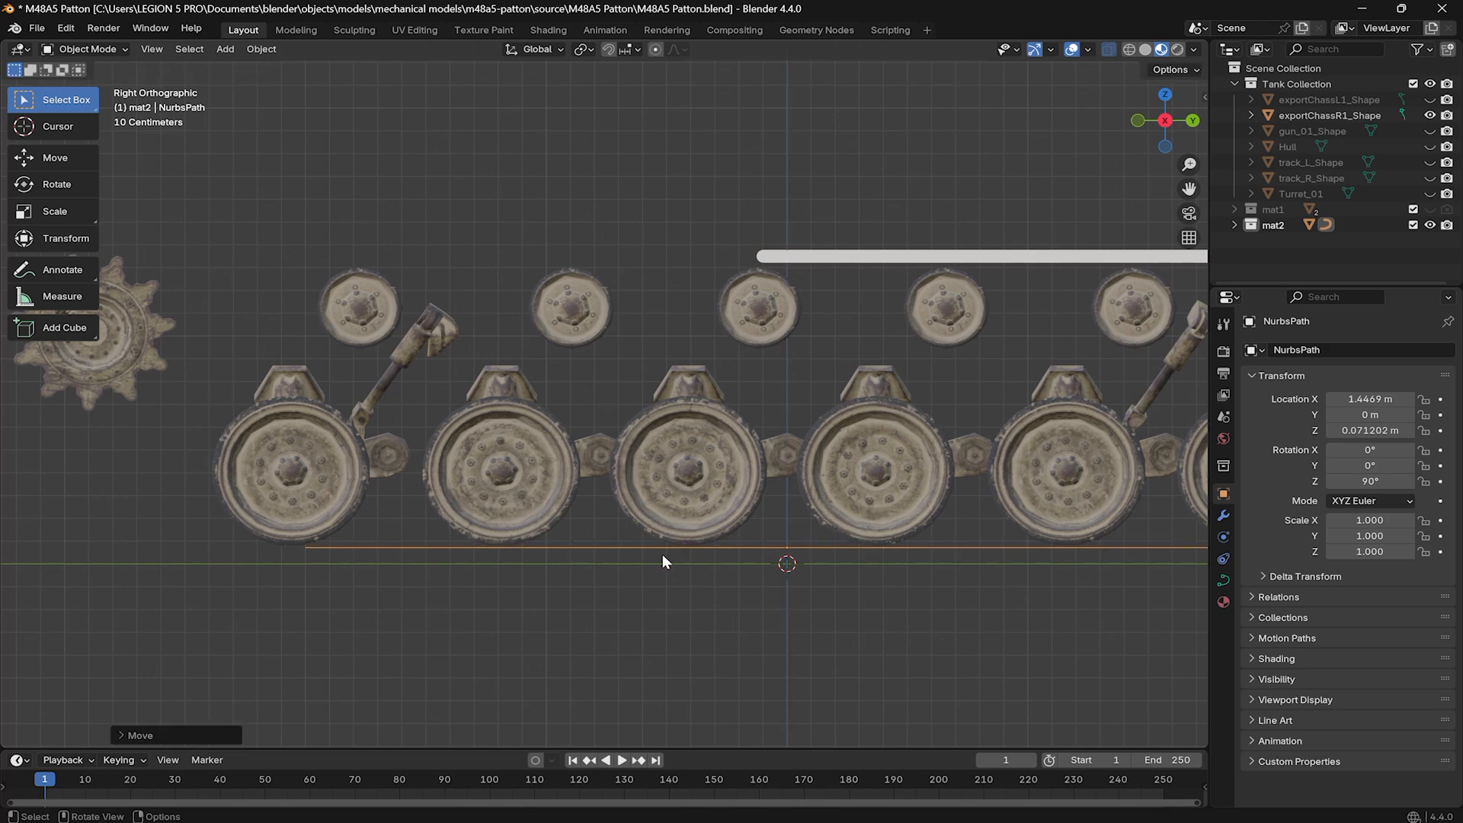
Extrude a short segment from the path's sprocket-side end beneath the nearest road wheel, undoing the surplus extrusion.
scroll(801, 513, down, 5)
key(Tab)
scroll(688, 596, up, 3)
scroll(687, 597, up, 8)
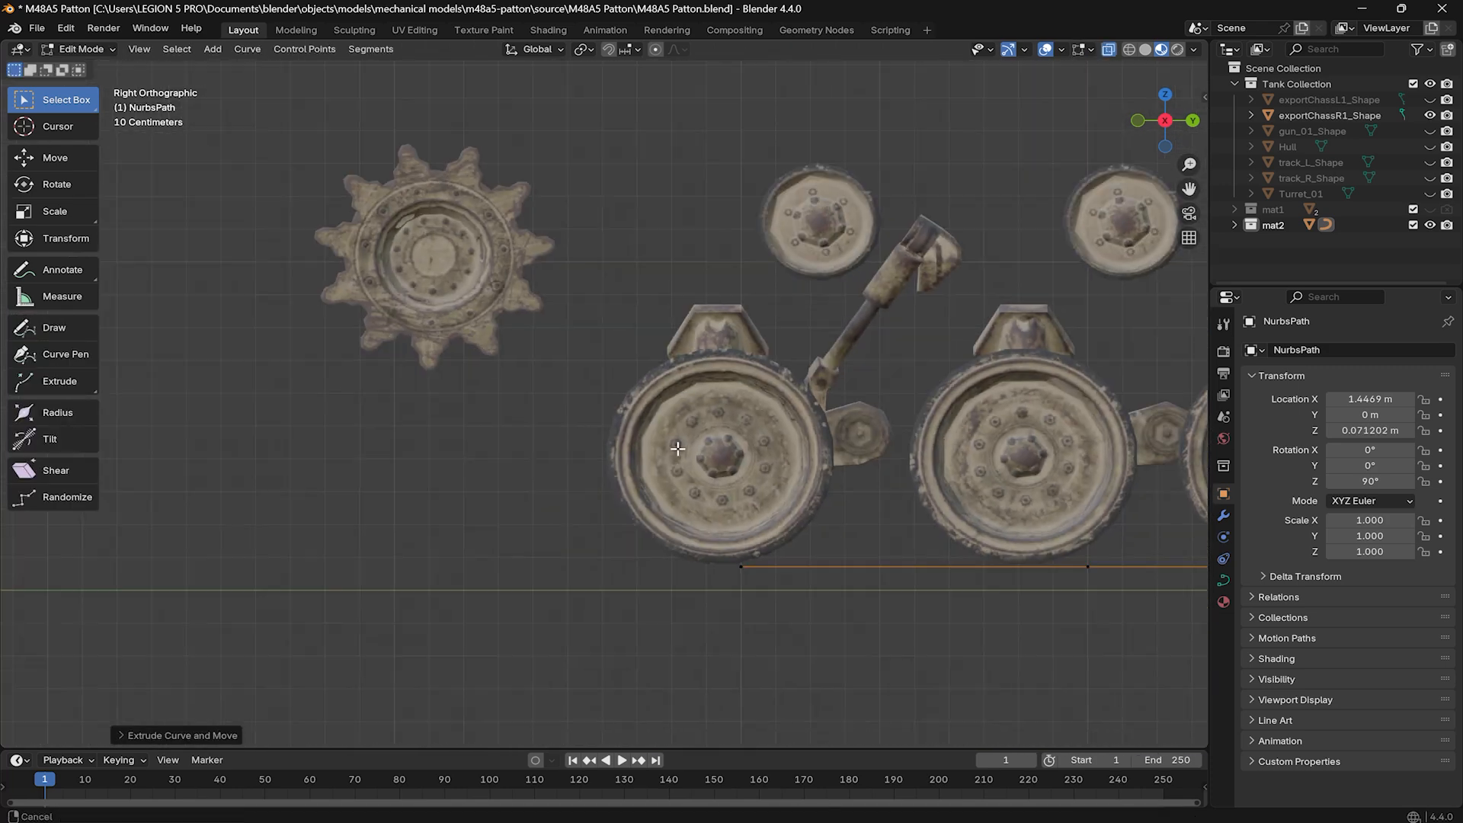
right_click(986, 568)
key(e)
click(954, 581)
key(e)
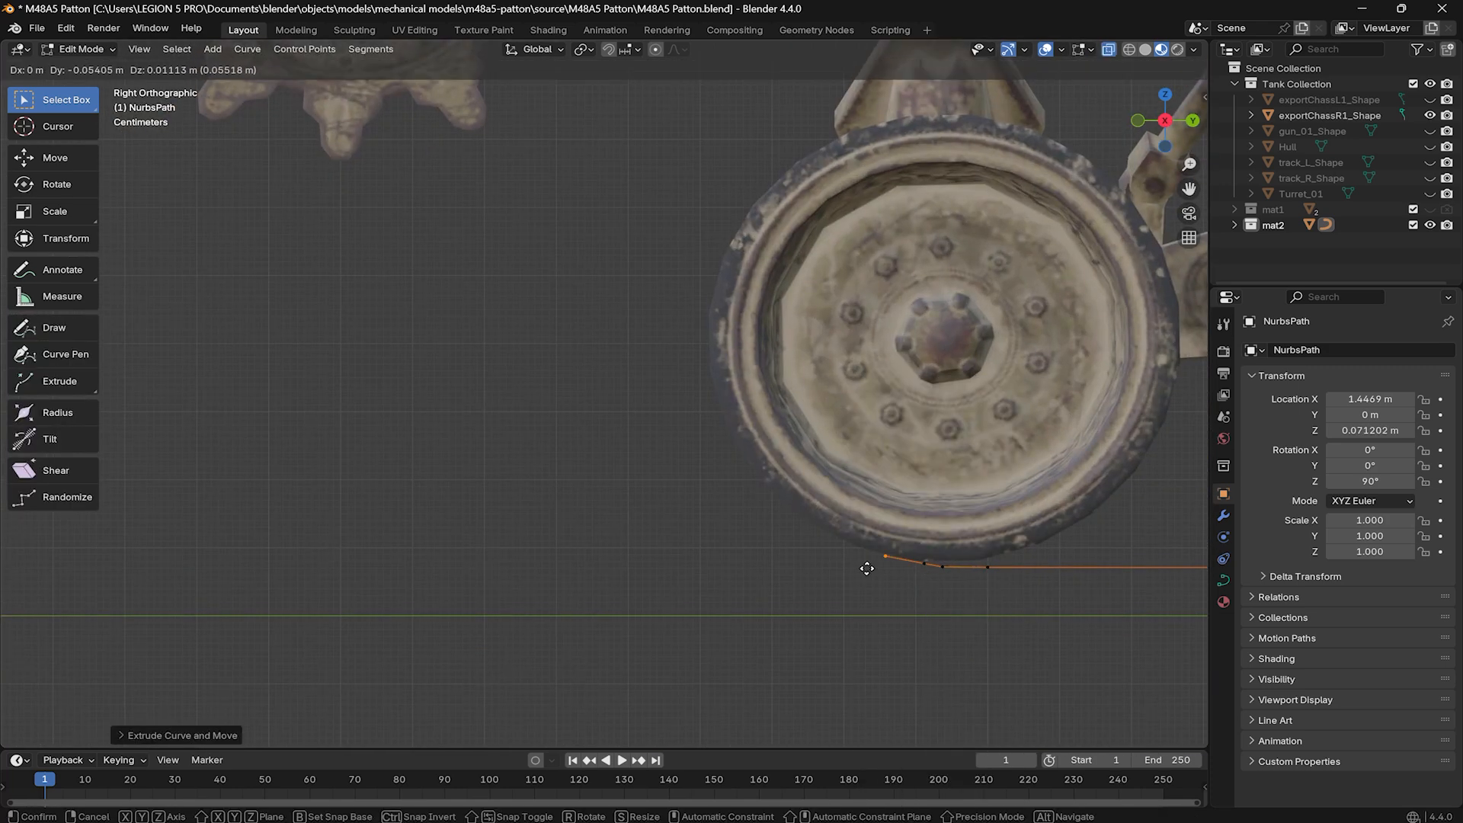
right_click(866, 565)
key(ctrl+z)
Extrude the path in short segments up around the lower outer curve of the road wheel nearest the sprocket.
key(e)
click(907, 571)
key(e)
click(869, 562)
key(e)
click(807, 538)
key(e)
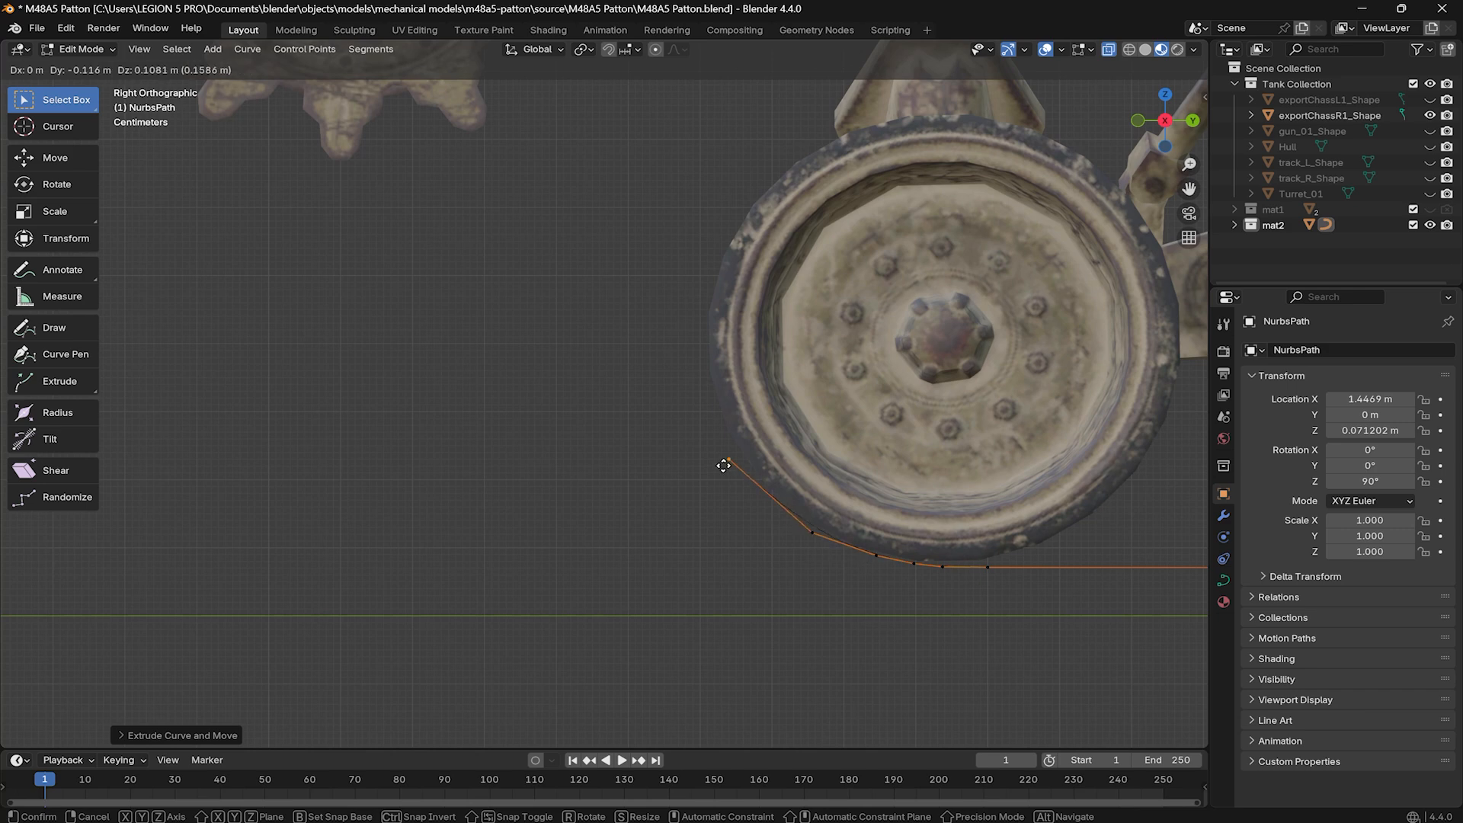
click(725, 464)
Extrude a straight diagonal run from that road wheel to the sprocket's underside and adjust its end point.
shift+middle_drag(723, 459, 892, 592)
key(e)
click(535, 341)
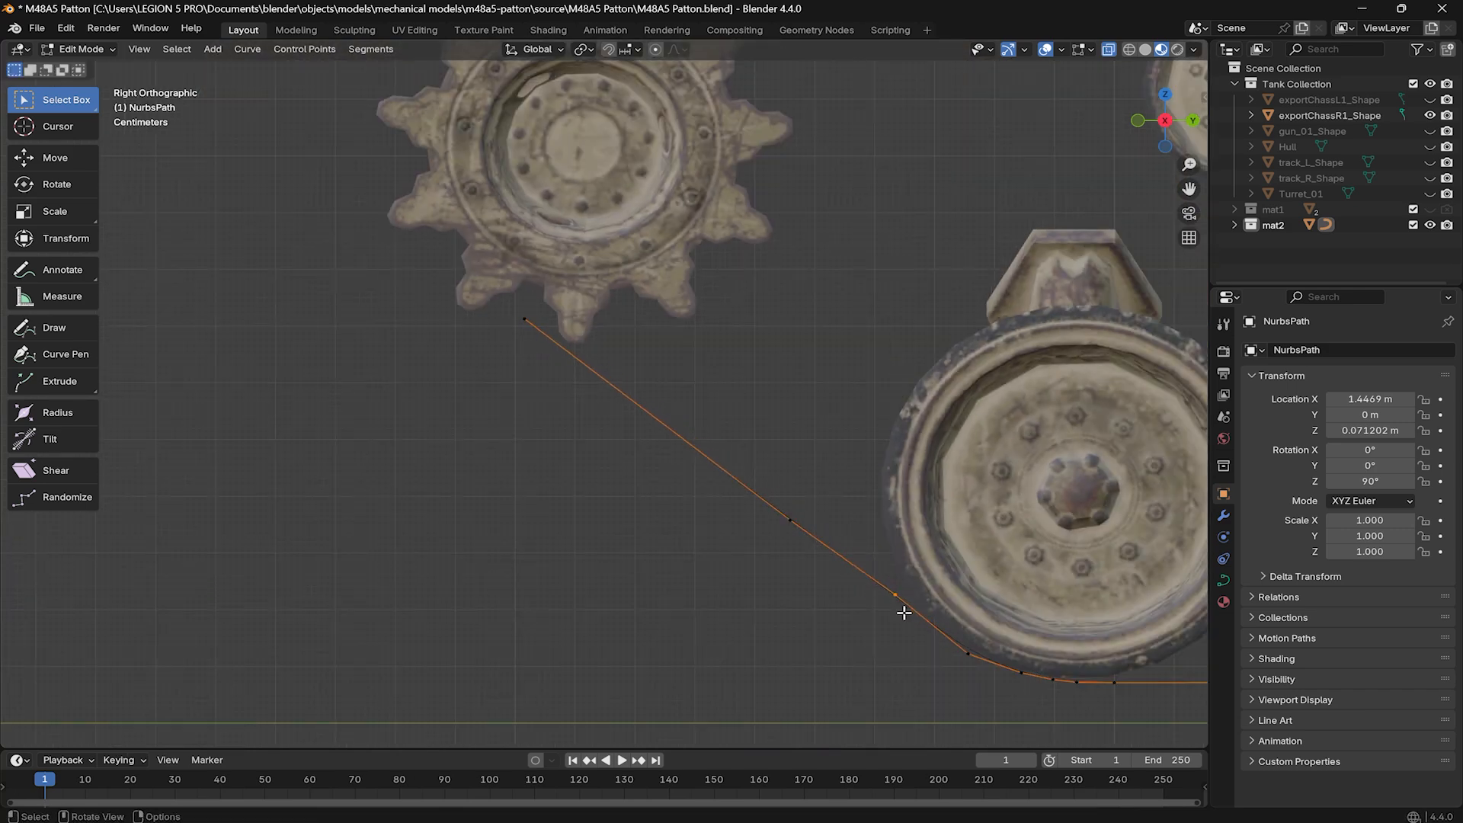
shift+middle_drag(553, 340, 542, 513)
key(g)
click(536, 503)
Extrude the path in segments around the outer side of the drive sprocket.
key(e)
click(463, 435)
key(e)
click(413, 351)
key(e)
click(413, 344)
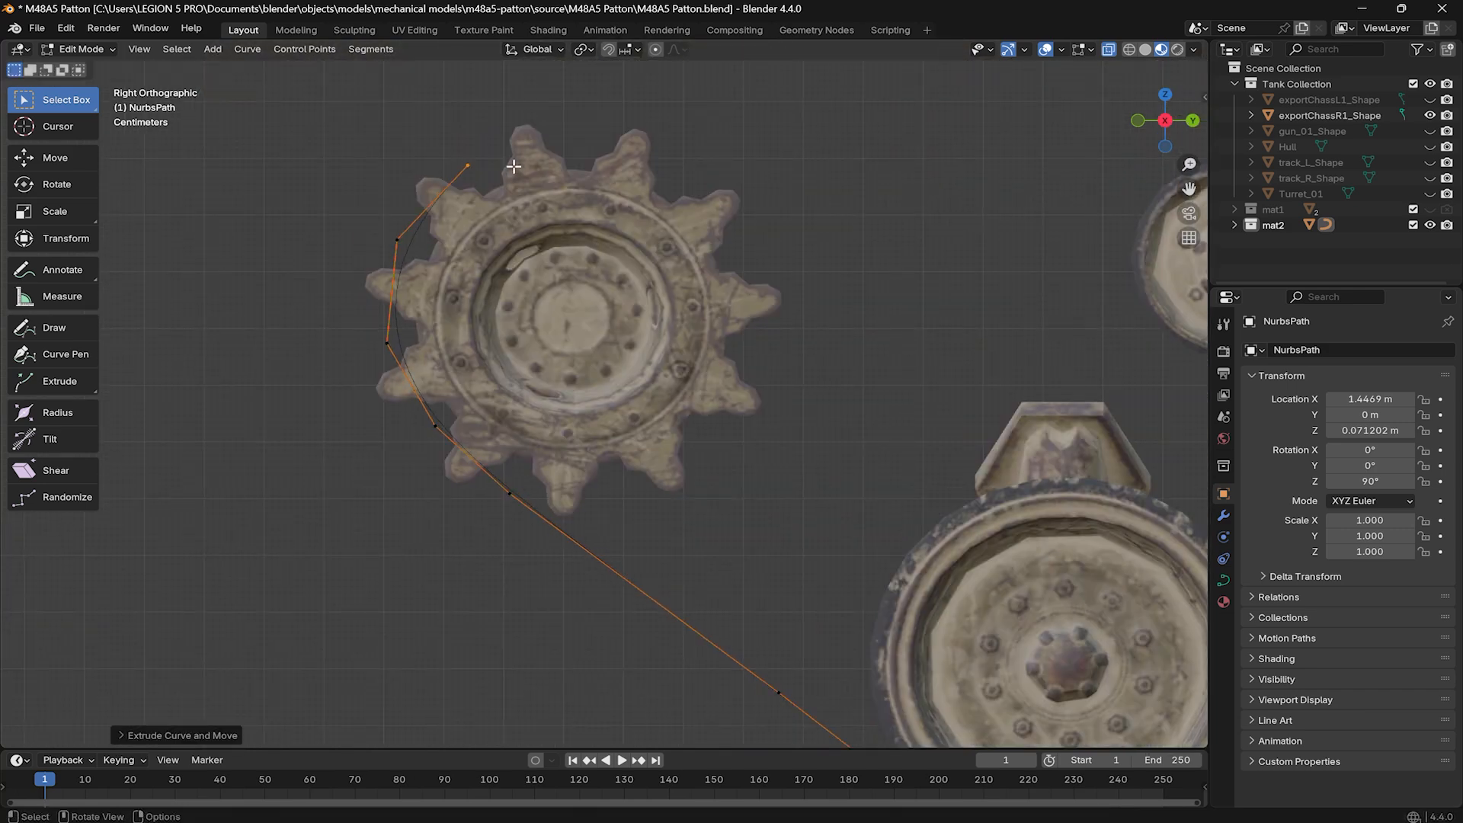
Extrude the path from the sprocket's top over the first two return rollers, with a slight sag between supports.
key(e)
click(820, 145)
shift+middle_drag(819, 145, 317, 431)
key(e)
click(844, 438)
key(e)
click(1114, 426)
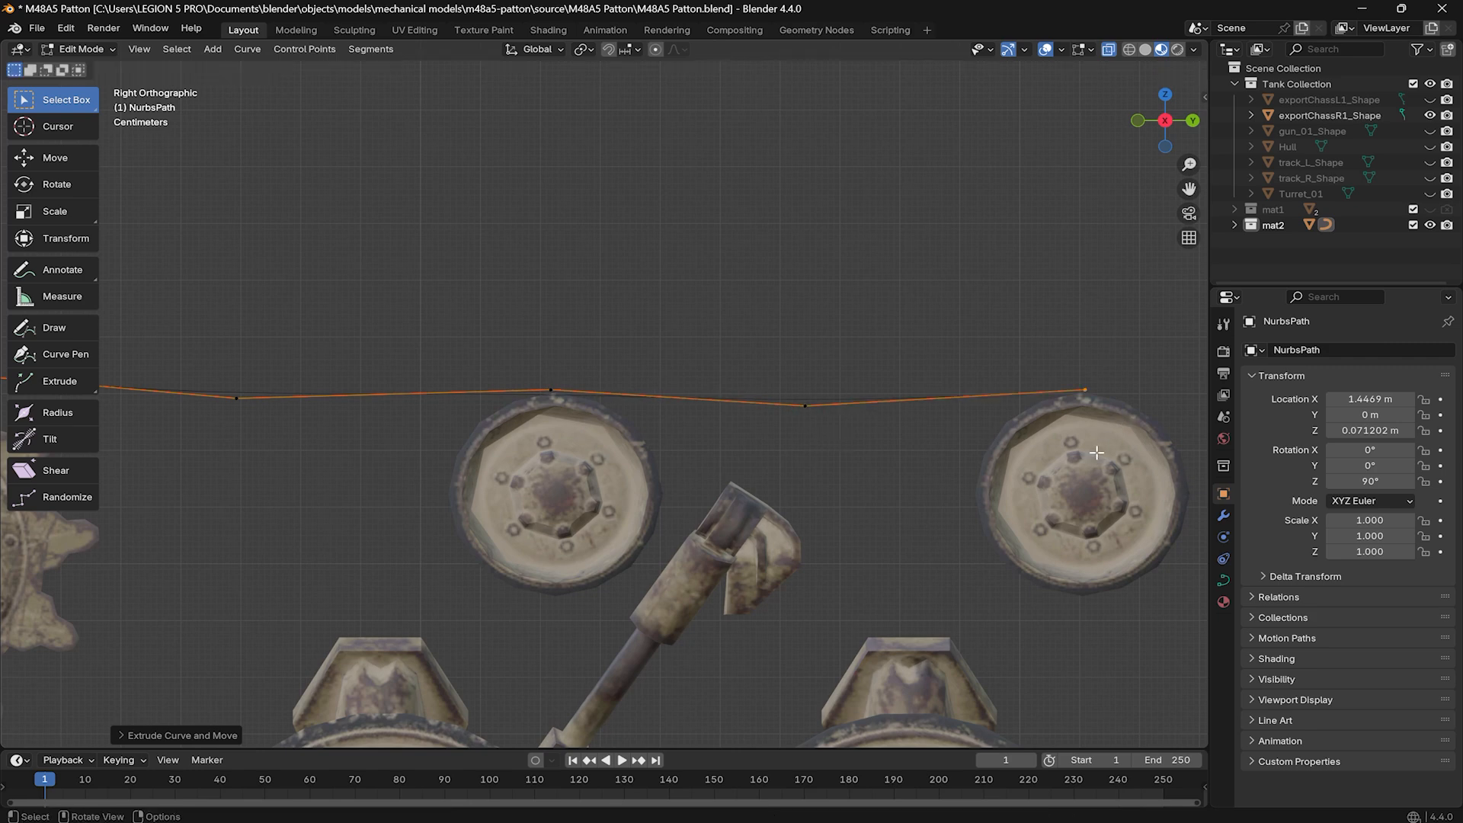
Extrude the path over the third, fourth and fifth return rollers, with a slight sag between each pair.
shift+middle_drag(1114, 426, 398, 521)
key(e)
click(636, 522)
key(e)
click(867, 507)
click(968, 544)
shift+middle_drag(952, 545, 274, 581)
key(e)
click(493, 594)
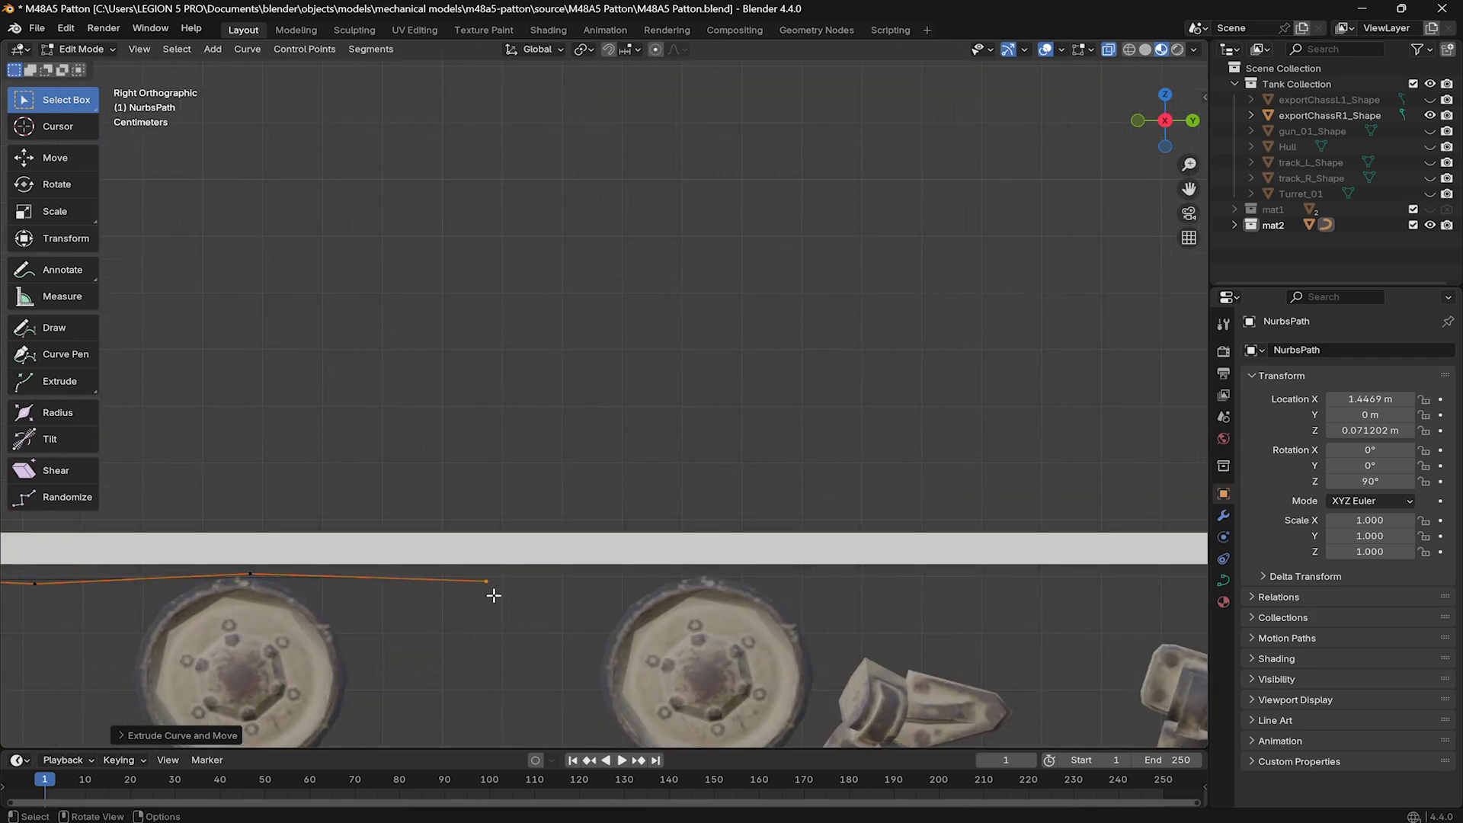
key(e)
click(723, 584)
Extrude the path from the last return roller to the top of the idler wheel.
shift+middle_drag(735, 586, 184, 545)
key(e)
key(e)
click(1069, 593)
shift+middle_drag(1069, 592, 525, 491)
Extrude the path in short segments around the outer side of the idler wheel.
key(e)
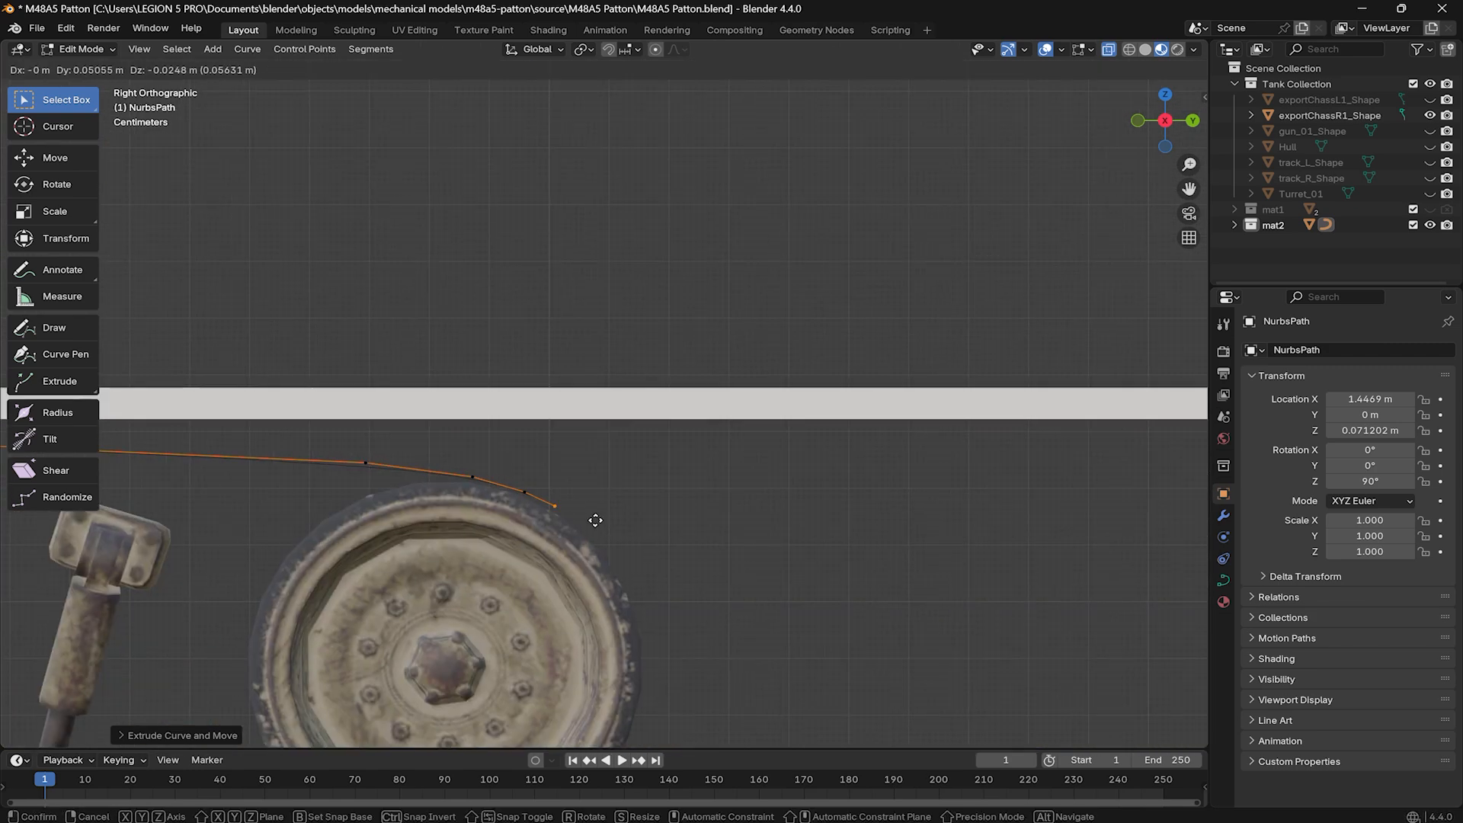
click(674, 601)
key(e)
click(686, 652)
shift+middle_drag(637, 676, 589, 442)
key(e)
click(616, 483)
key(e)
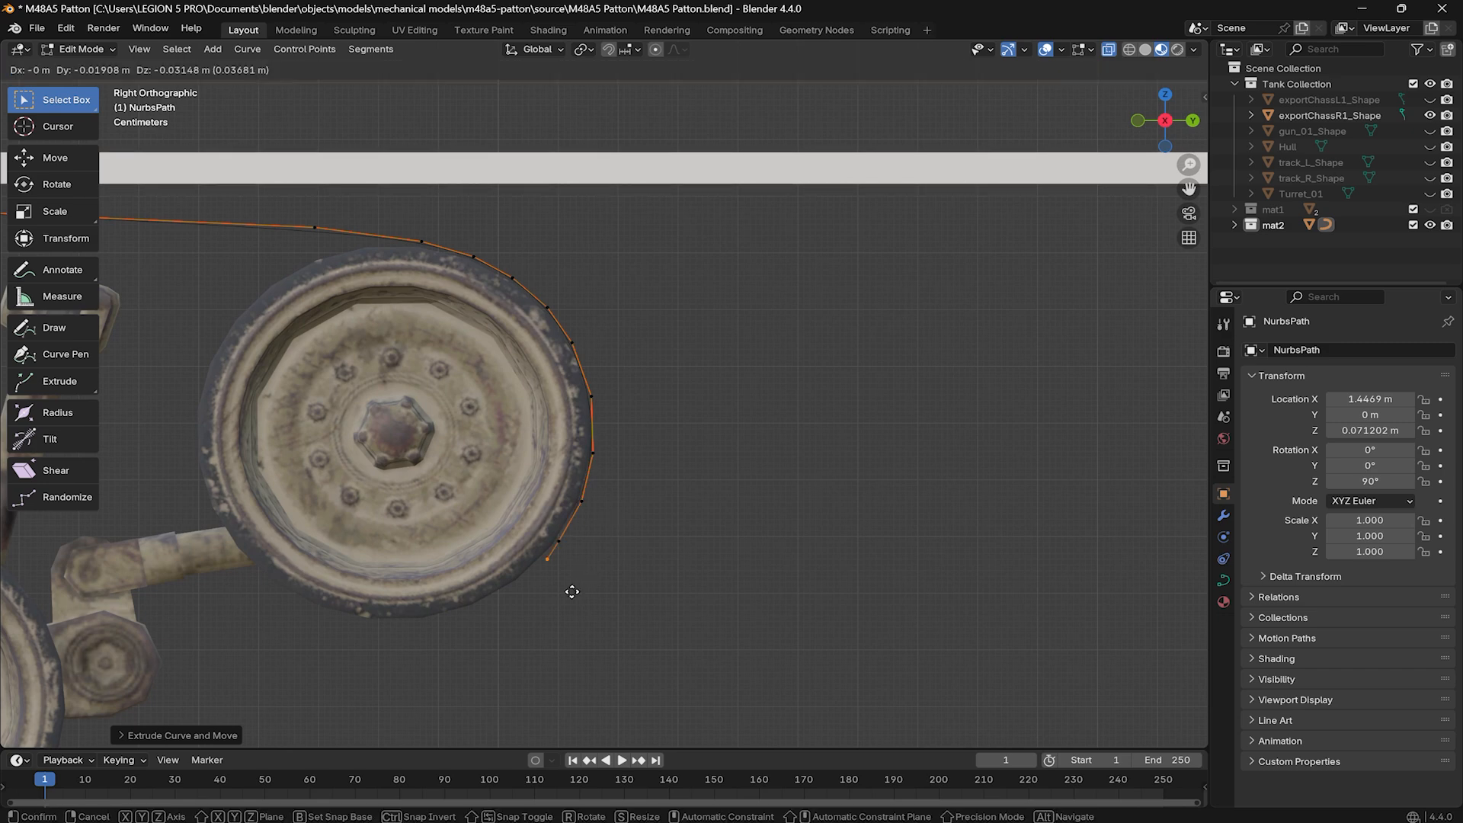
Extrude the path from beneath the idler wheel down towards the adjacent road wheel's underside.
key(e)
click(568, 421)
key(e)
click(346, 521)
key(e)
click(198, 558)
shift+middle_drag(198, 558, 592, 558)
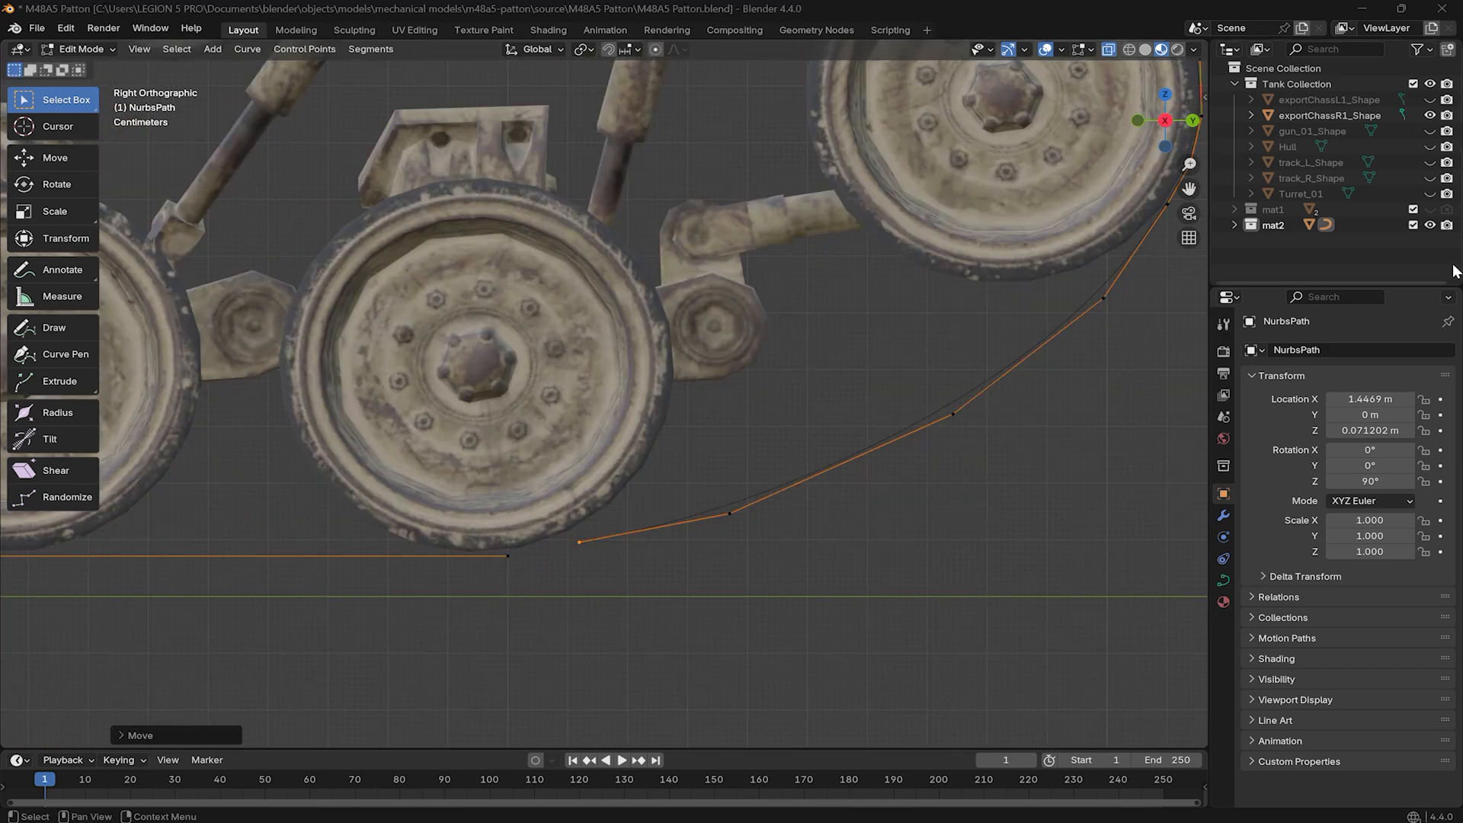
Adjust the end point of the straight lower run and extrude the path's other end to meet it.
drag(489, 548, 516, 577)
key(g)
click(493, 575)
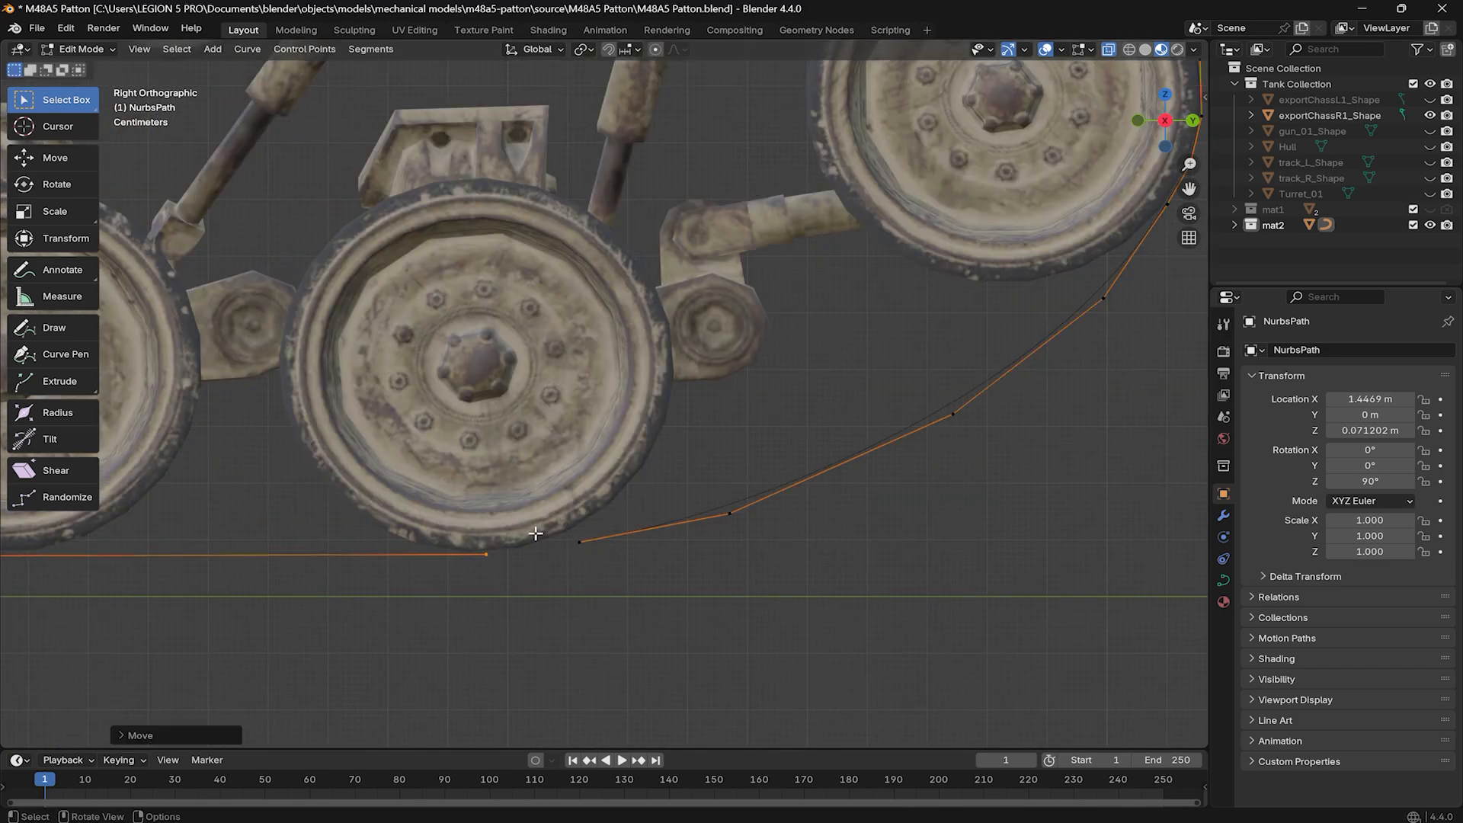
drag(557, 523, 589, 561)
key(e)
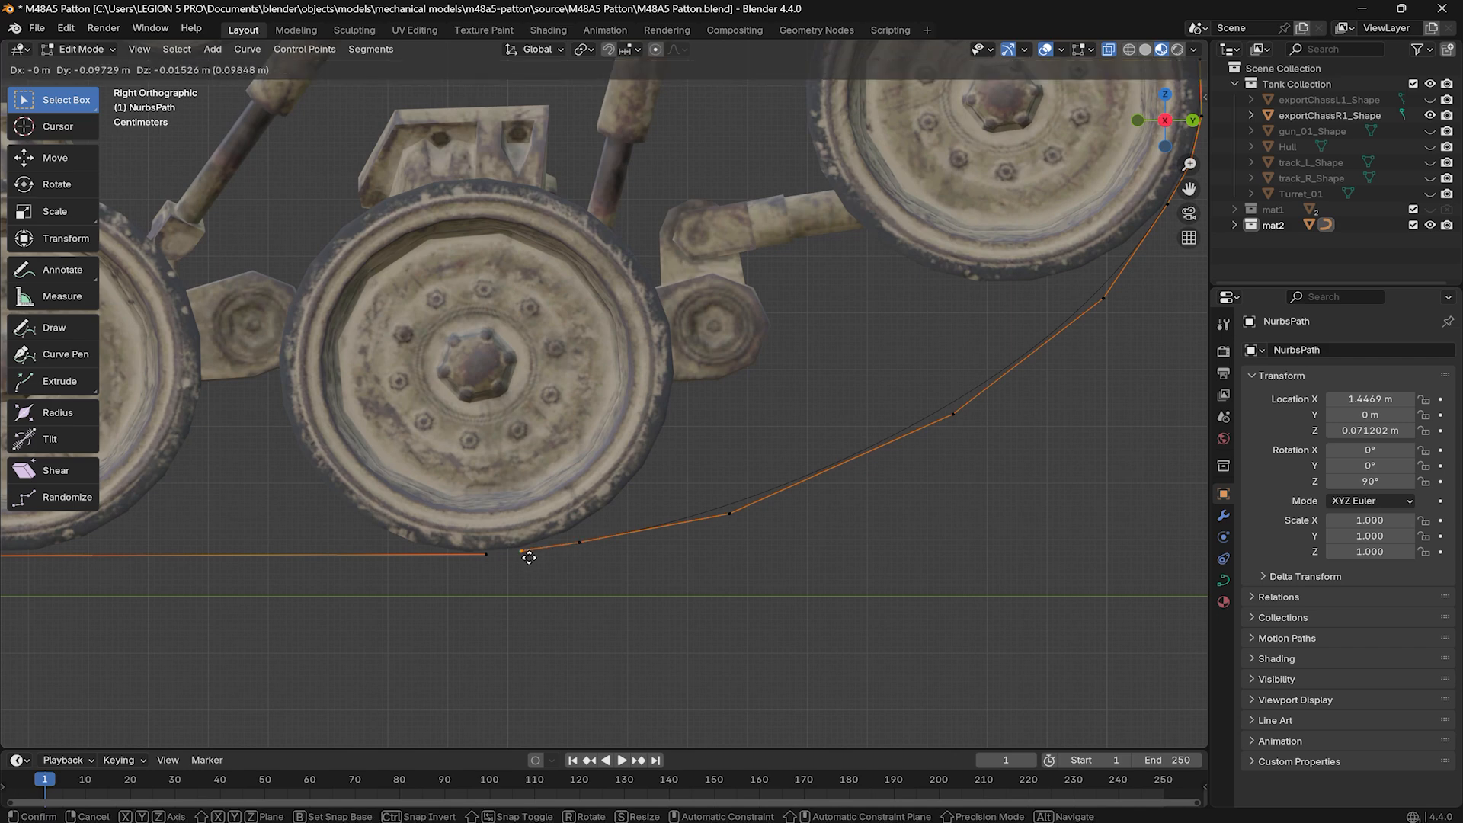
click(491, 556)
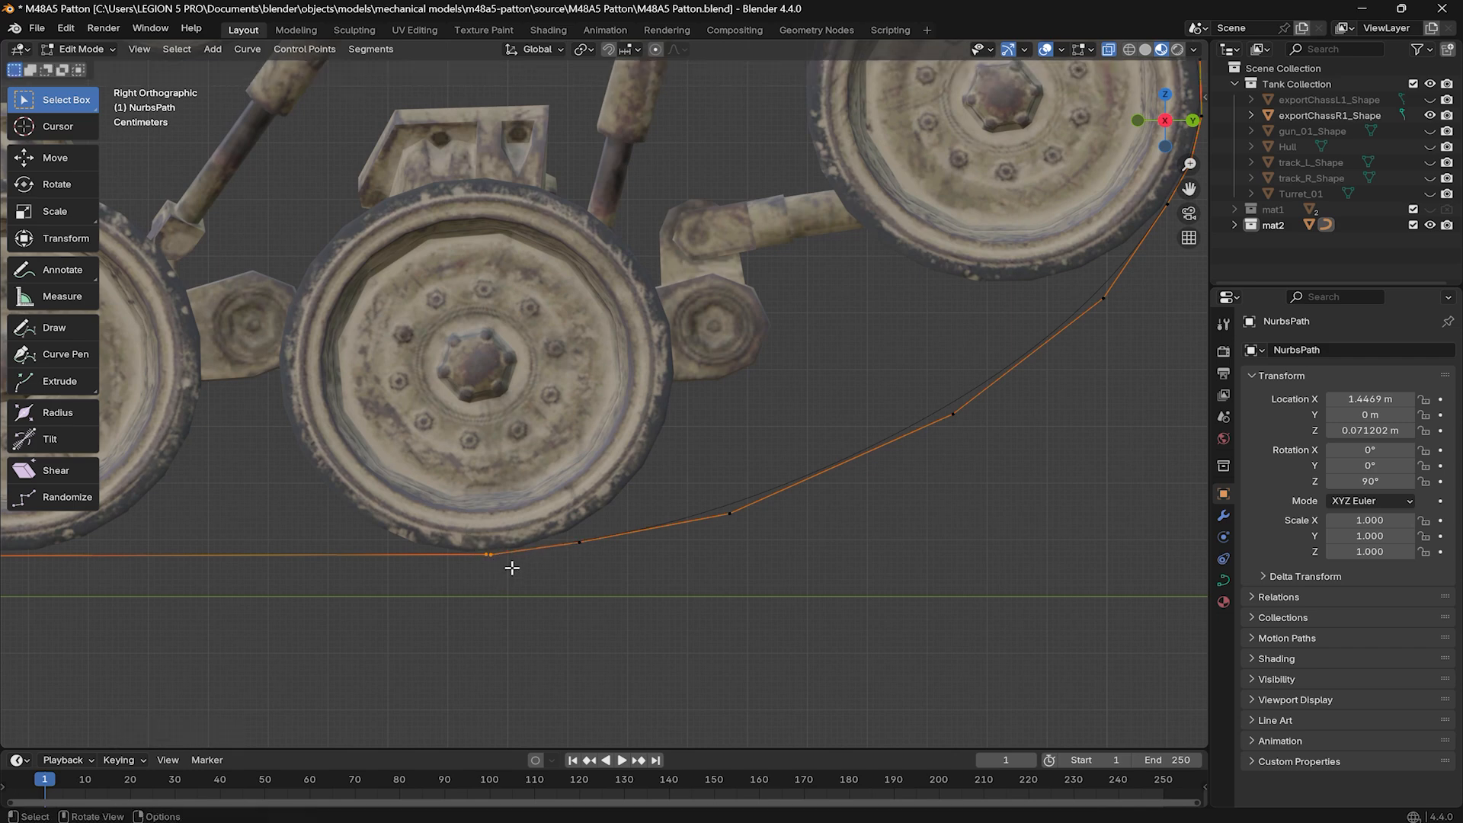
Scale the two meeting end points of the path to 0 so they coincide.
key(s)
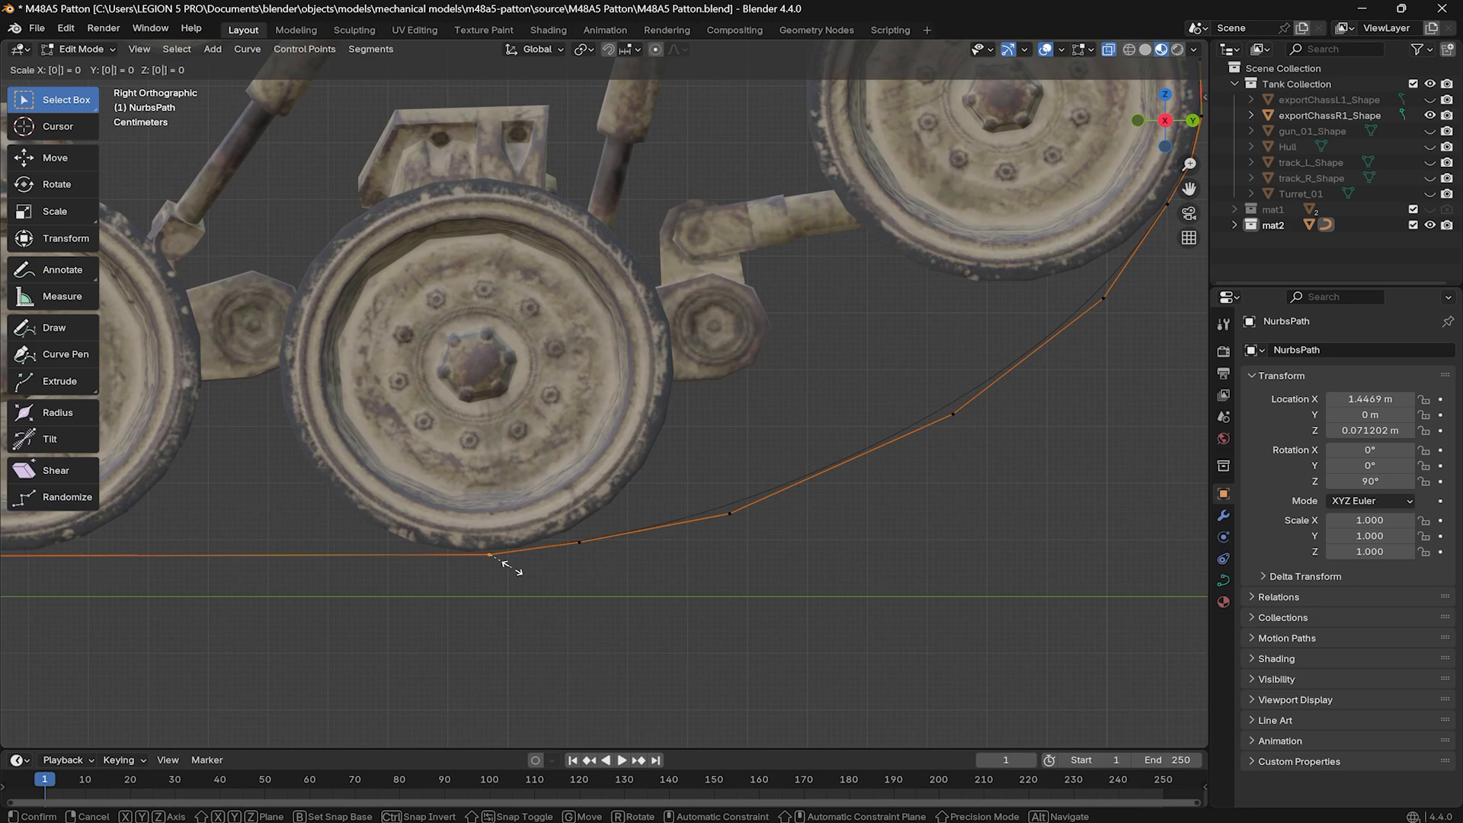
key(Return)
scroll(707, 333, down, 6)
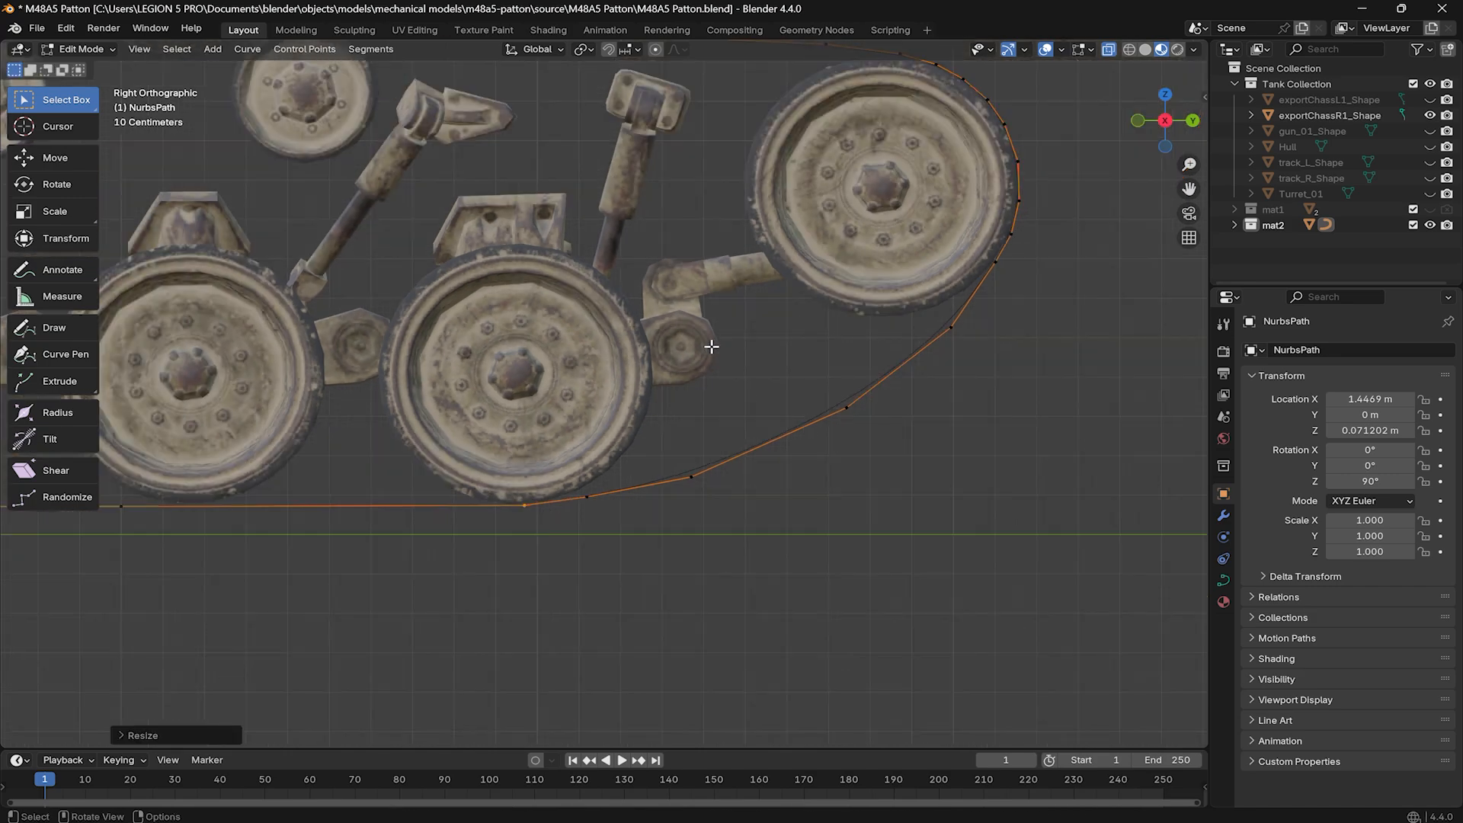
shift+middle_drag(708, 340, 979, 416)
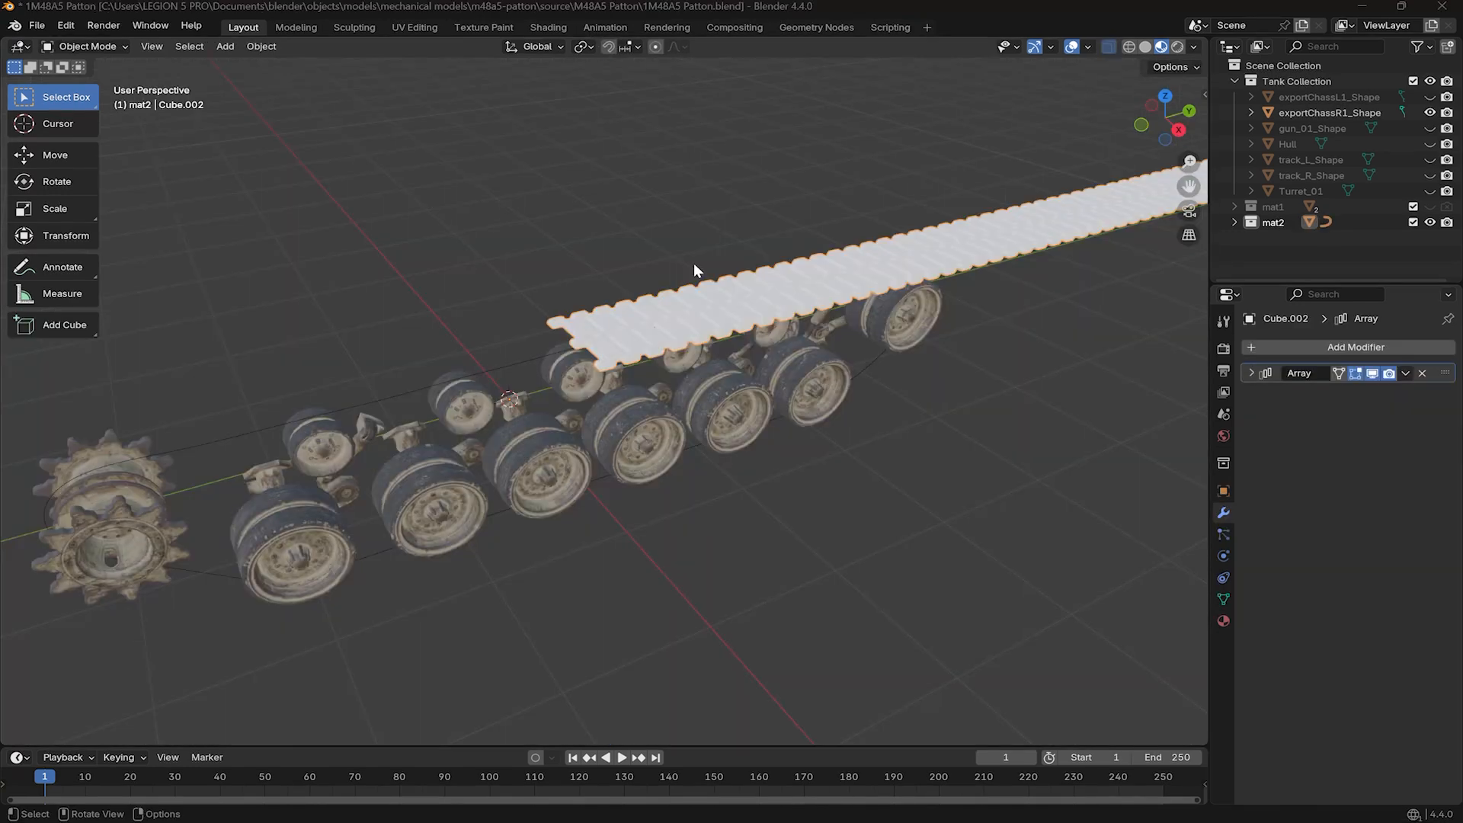
Re-centre the origin of the arrayed track link on its mesh.
middle_drag(629, 261, 719, 310)
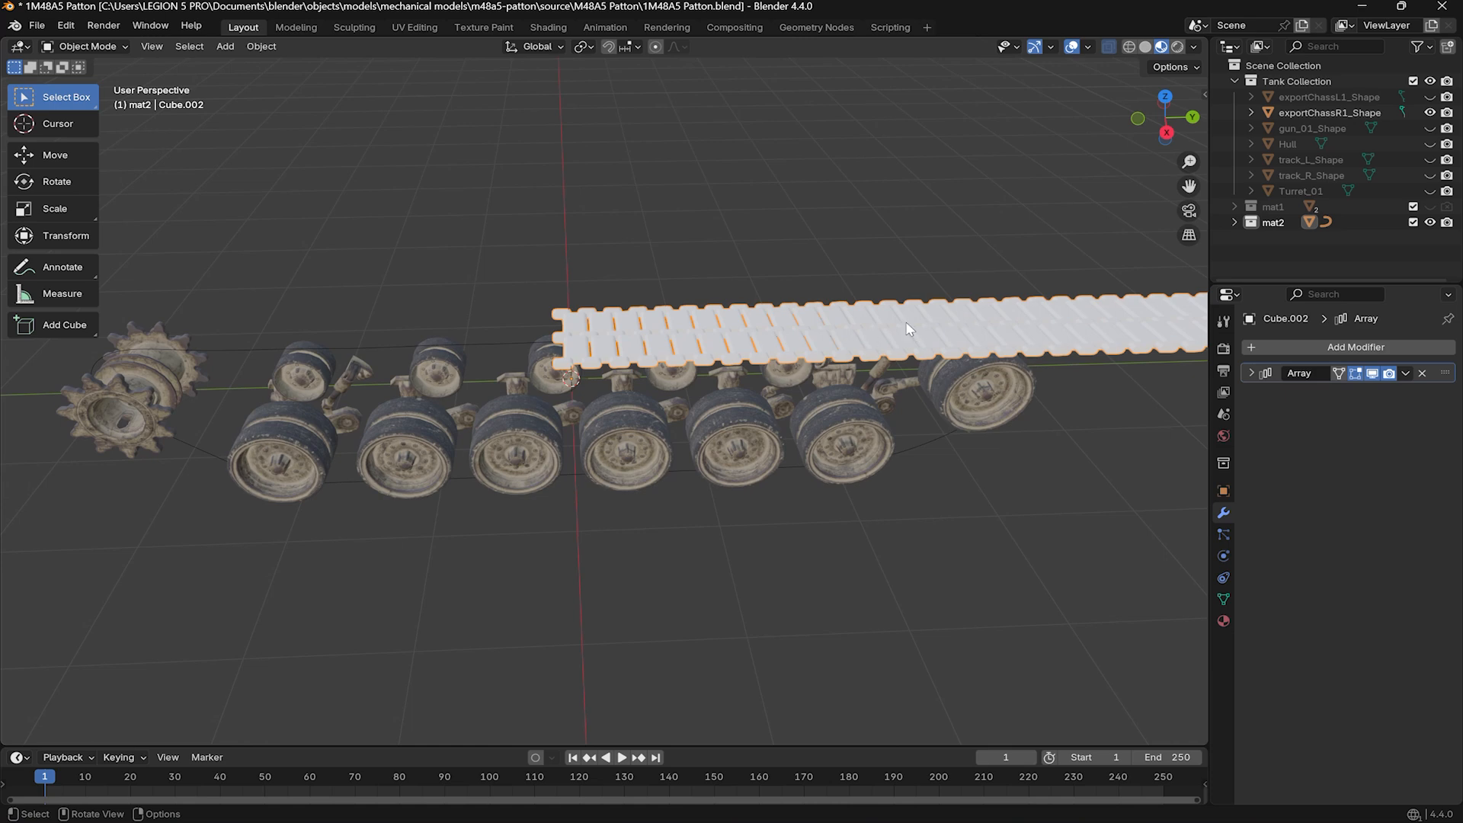
middle_drag(906, 329, 692, 309)
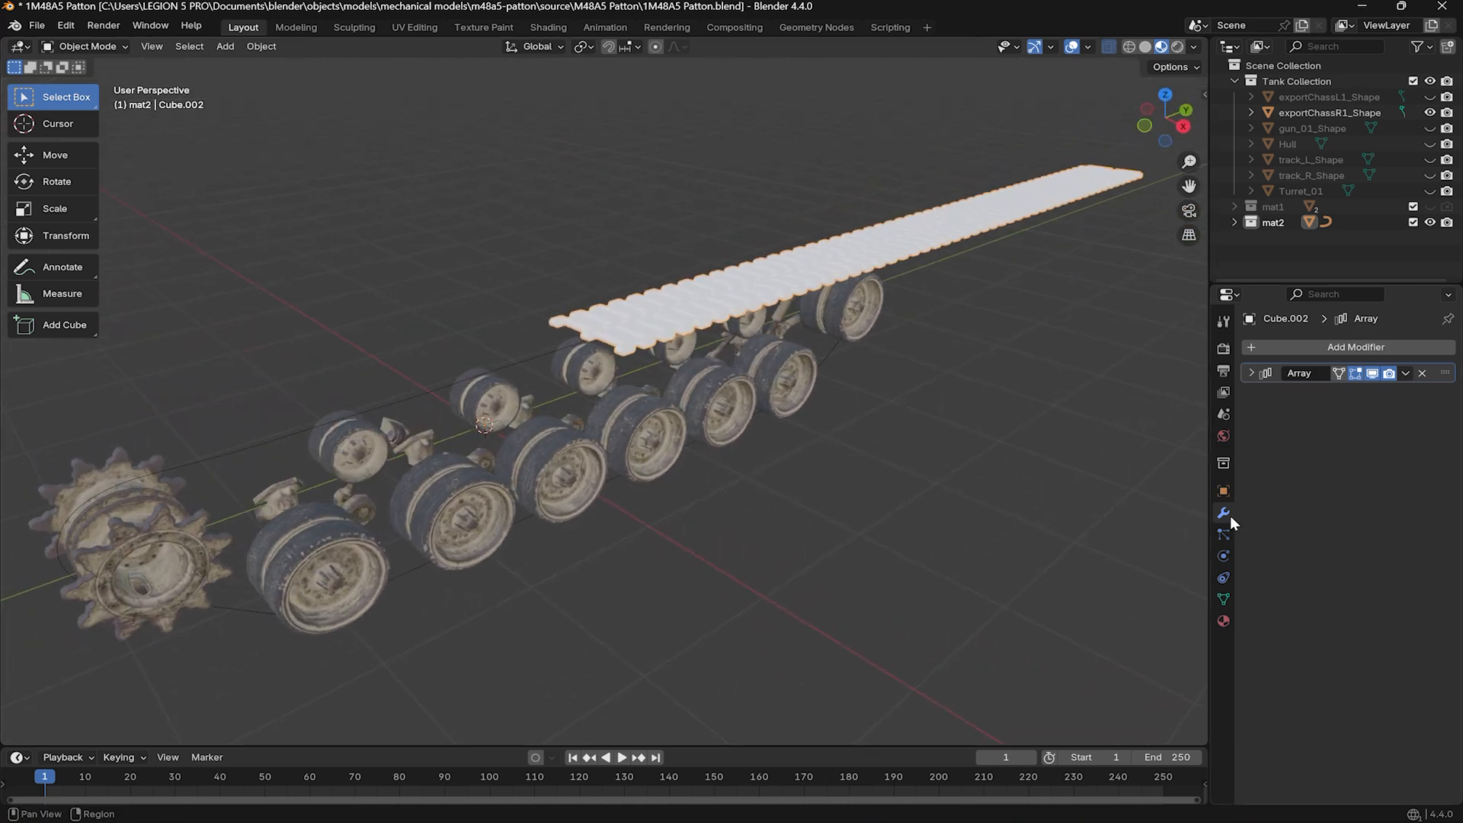
click(1333, 347)
middle_drag(642, 312, 716, 315)
click(261, 46)
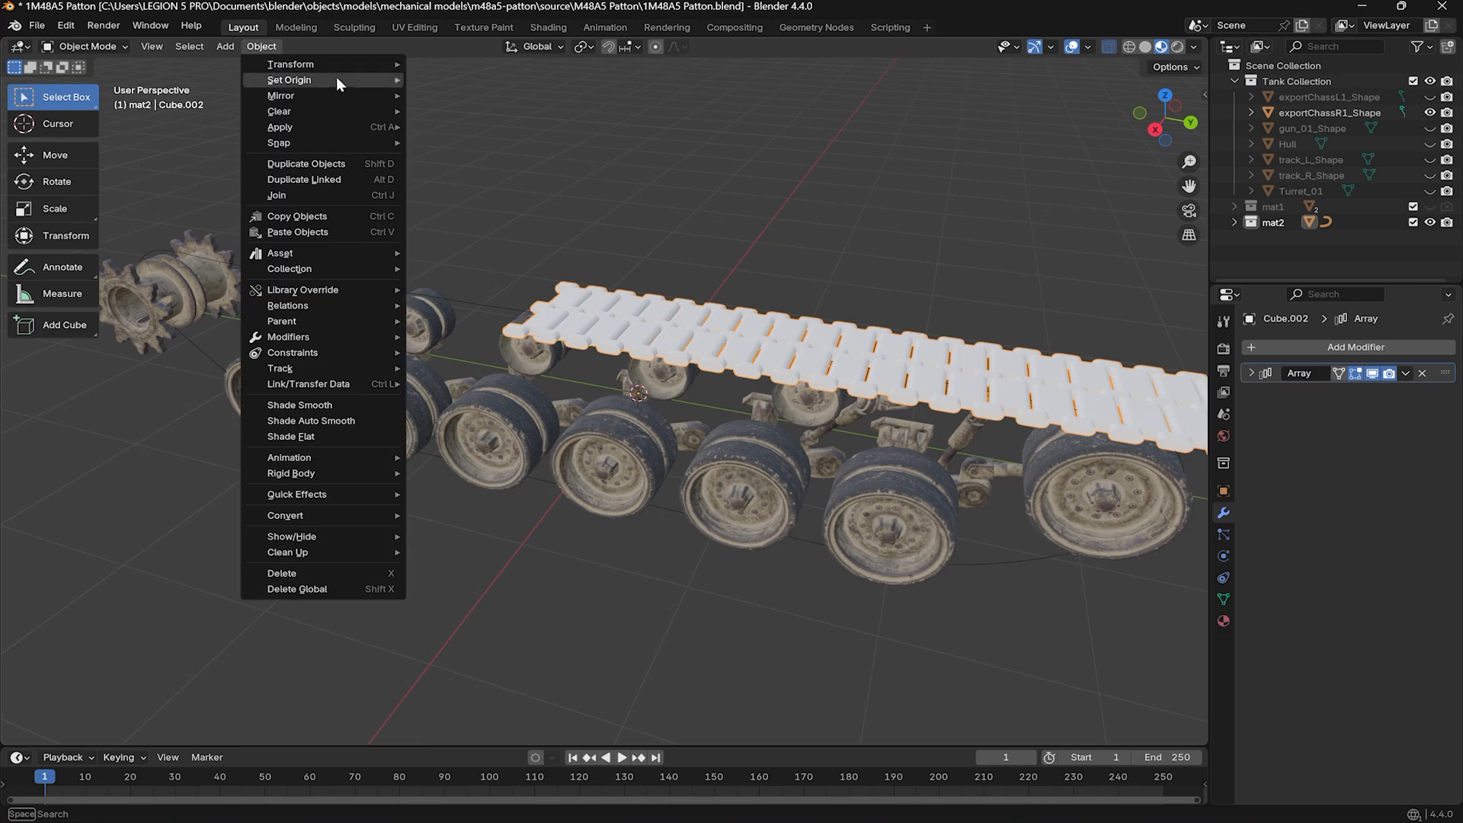
mouse_move(336, 76)
click(542, 133)
Add a Curve modifier after the Array on the track link and set NurbsPath as its curve object.
shift+middle_drag(547, 141, 229, 169)
scroll(461, 192, up, 1)
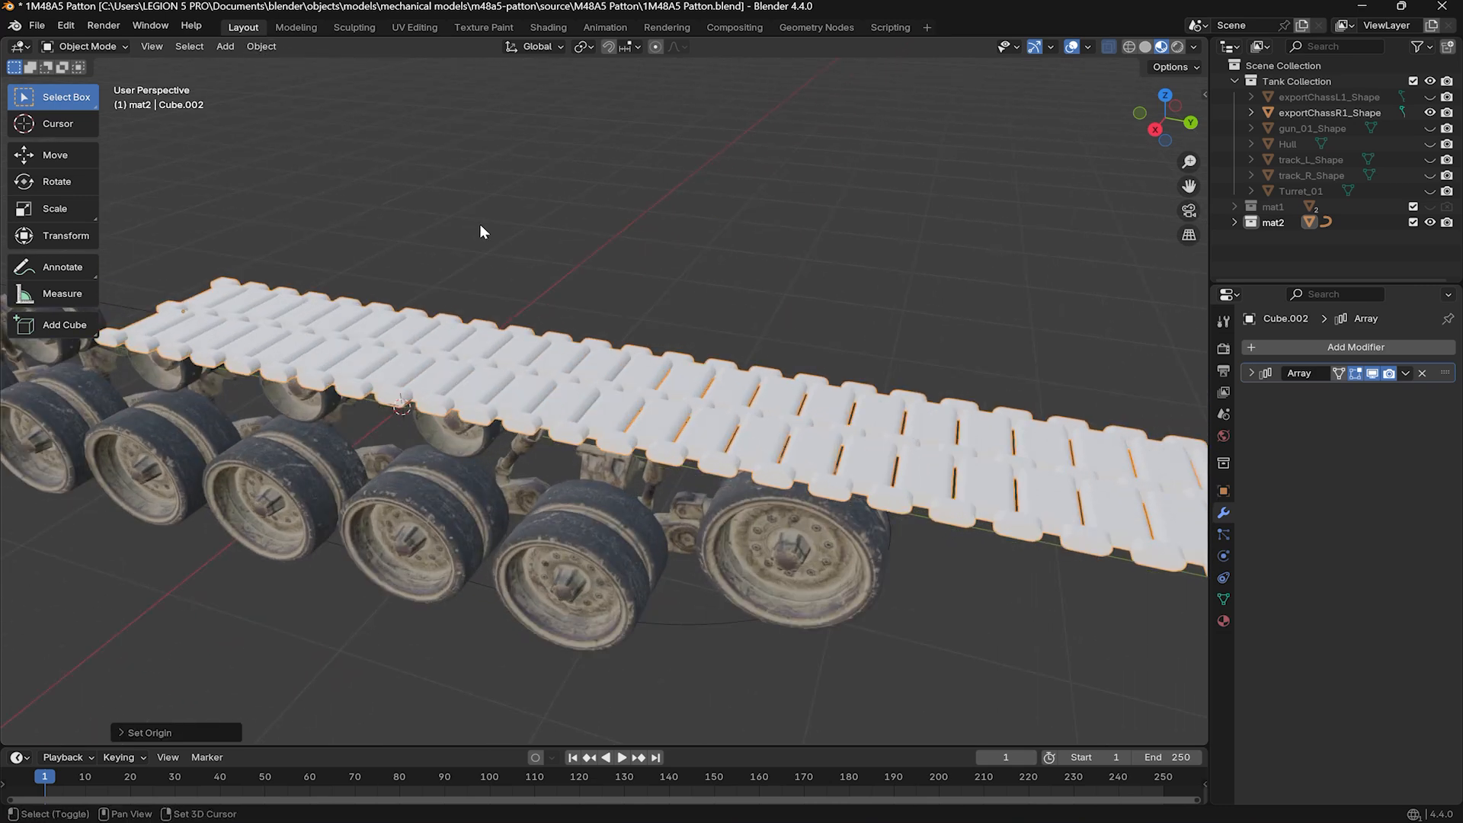
shift+middle_drag(479, 223, 750, 175)
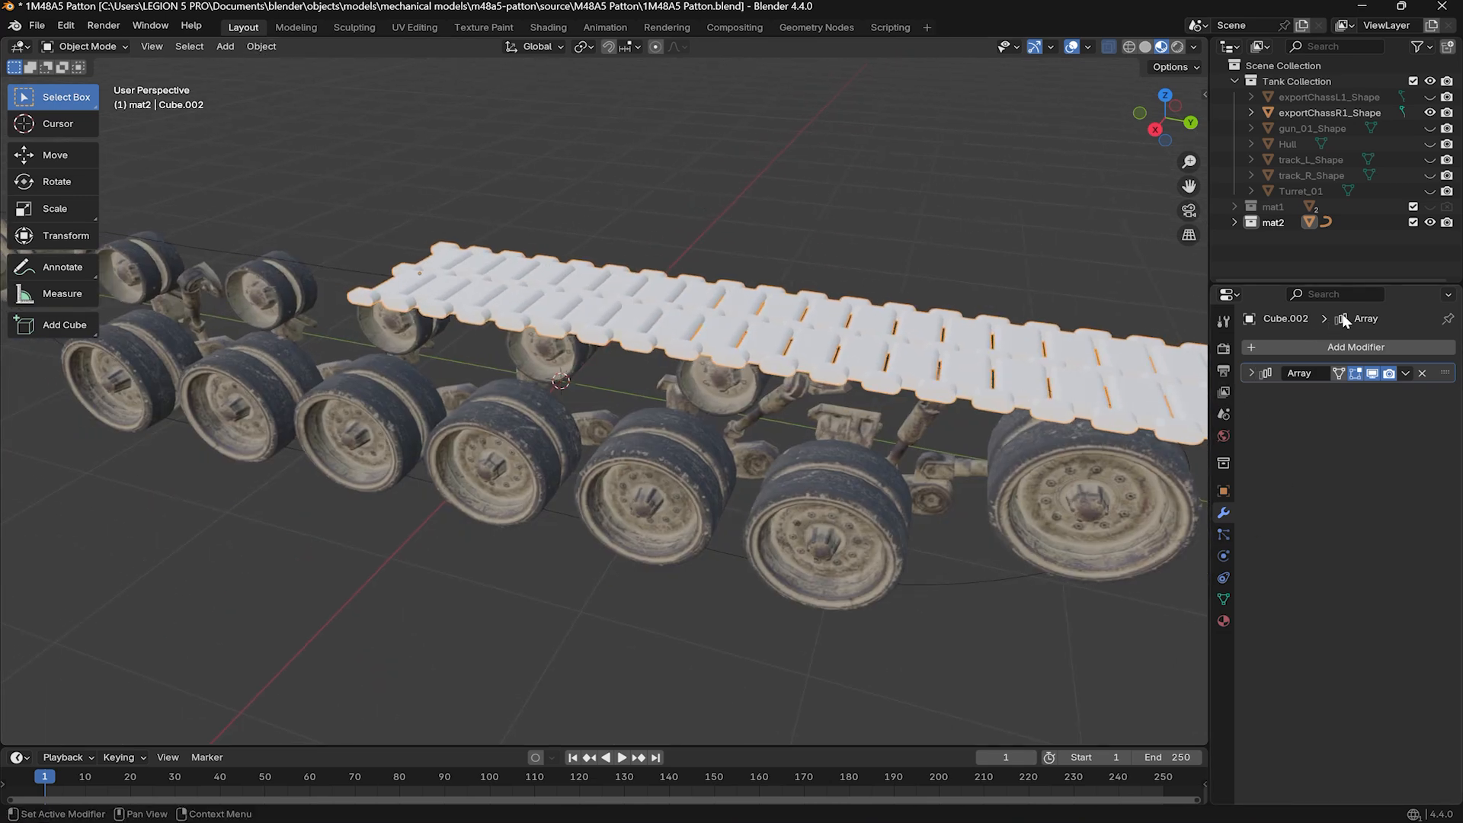
click(1348, 347)
text(c)
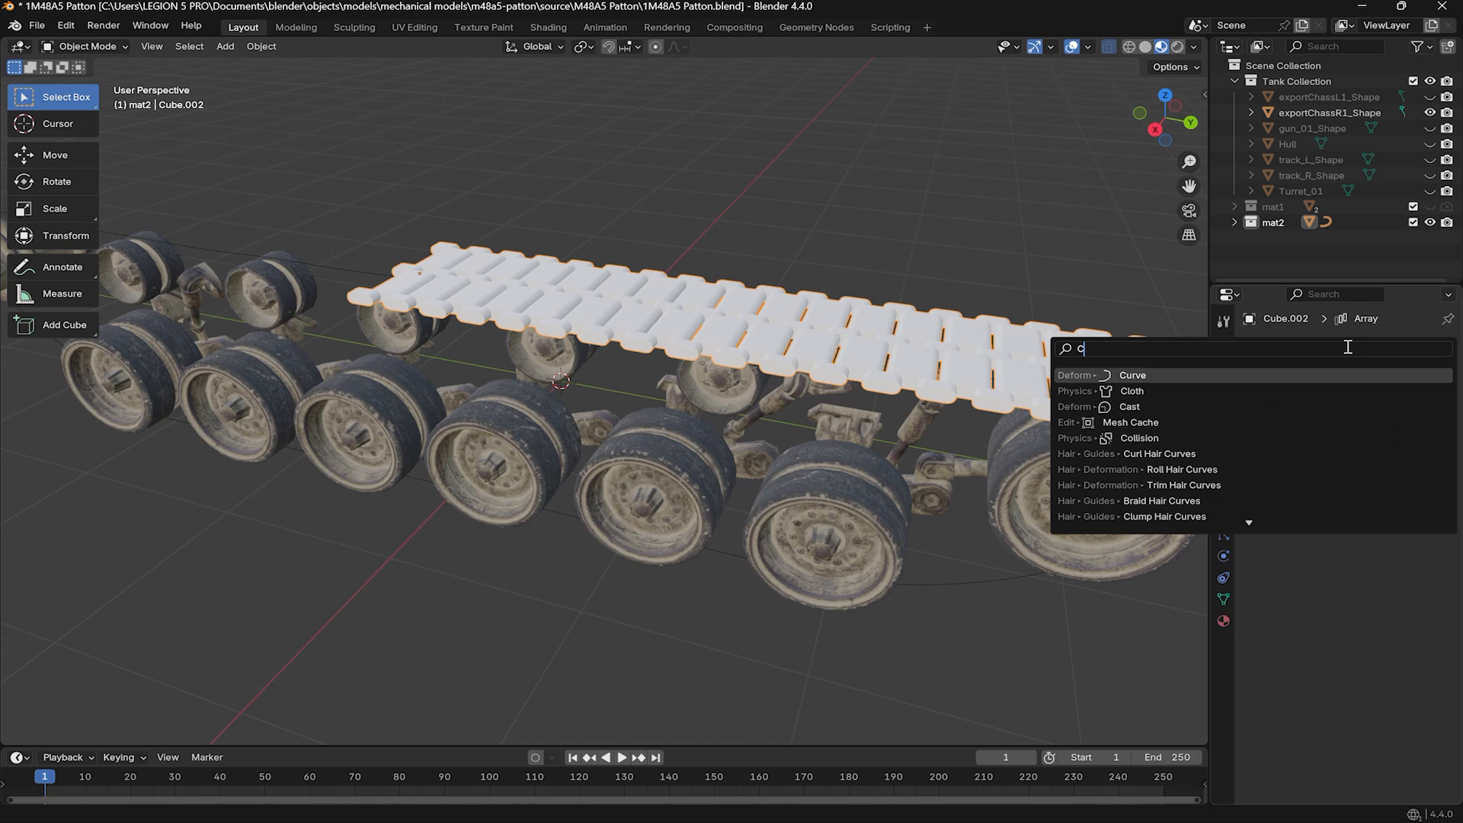
text(u)
click(1284, 374)
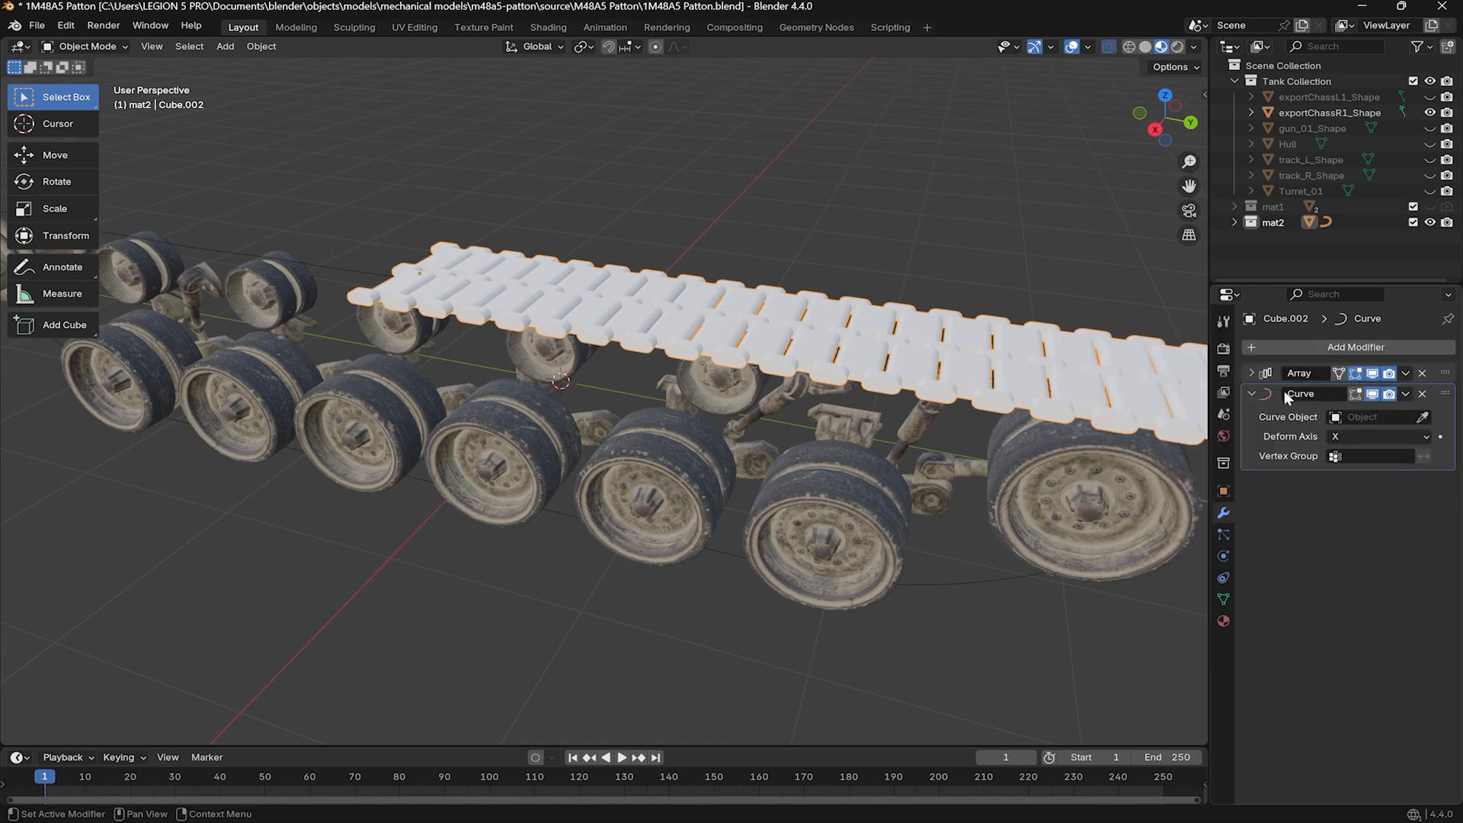
click(1417, 418)
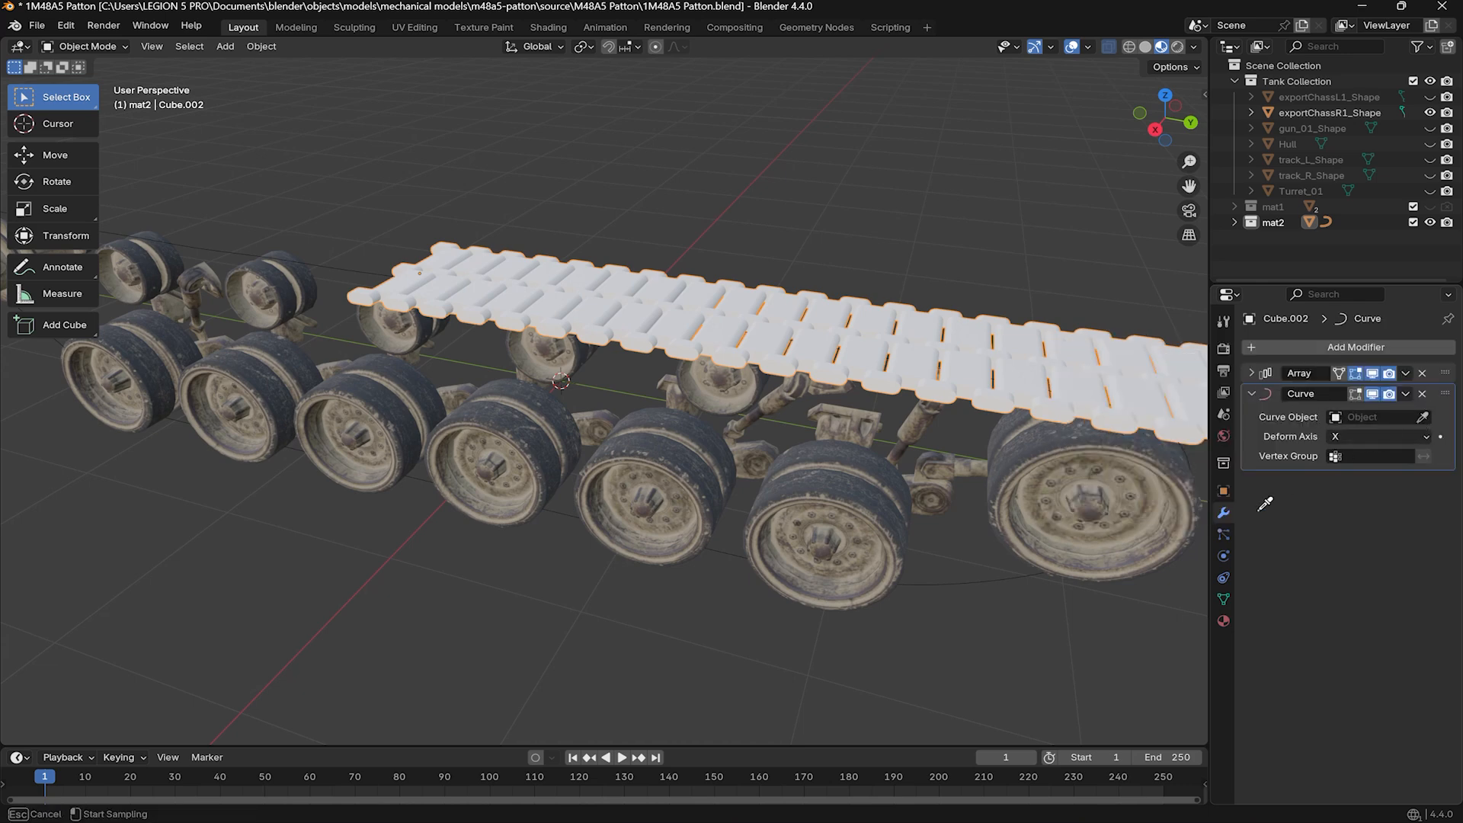
click(971, 578)
middle_drag(868, 512, 801, 354)
middle_drag(750, 296, 790, 287)
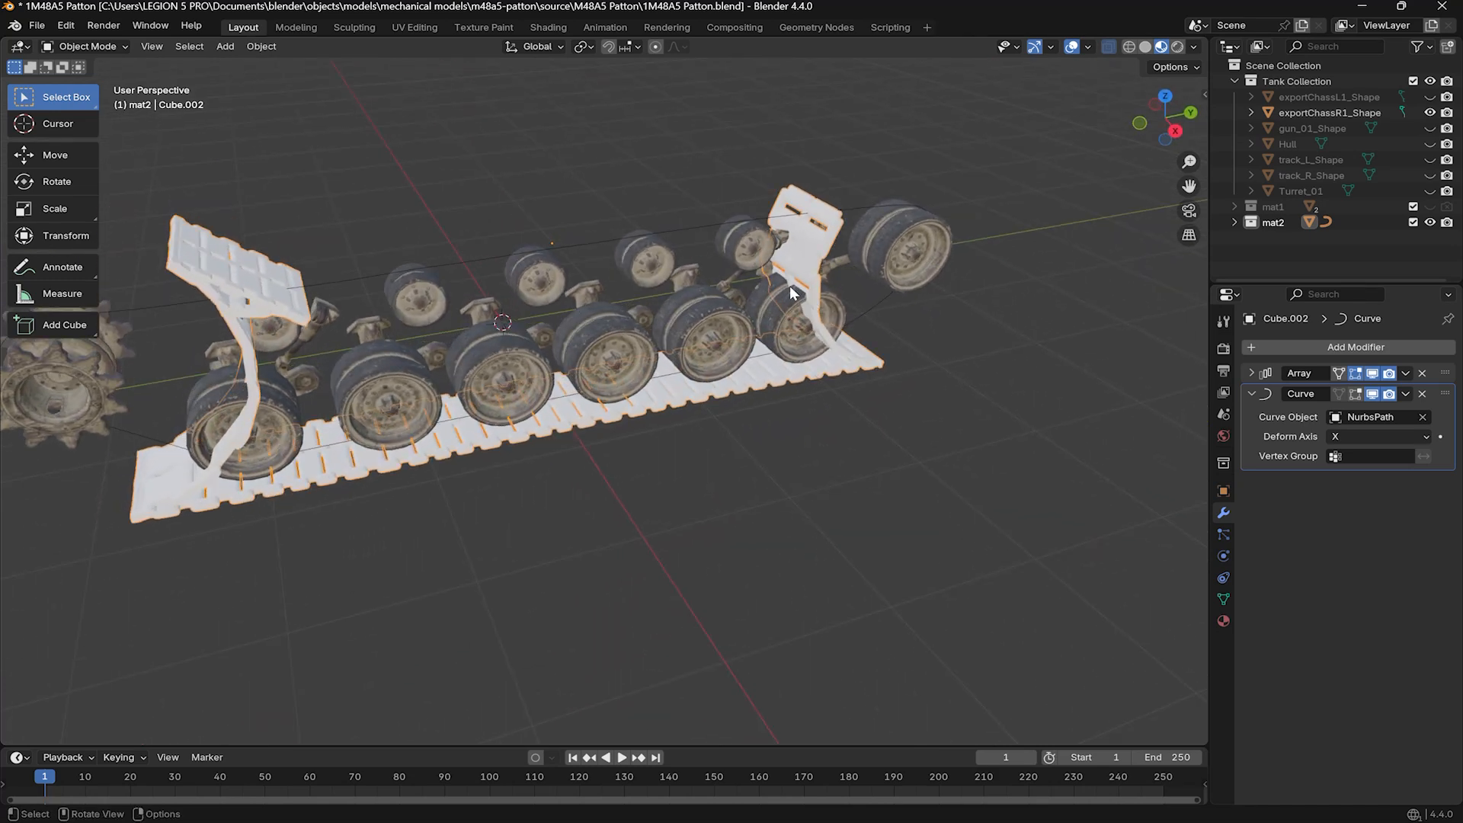
Set the arrayed track link's X location to the NurbsPath's value, 1.4469 m.
click(871, 308)
click(1223, 491)
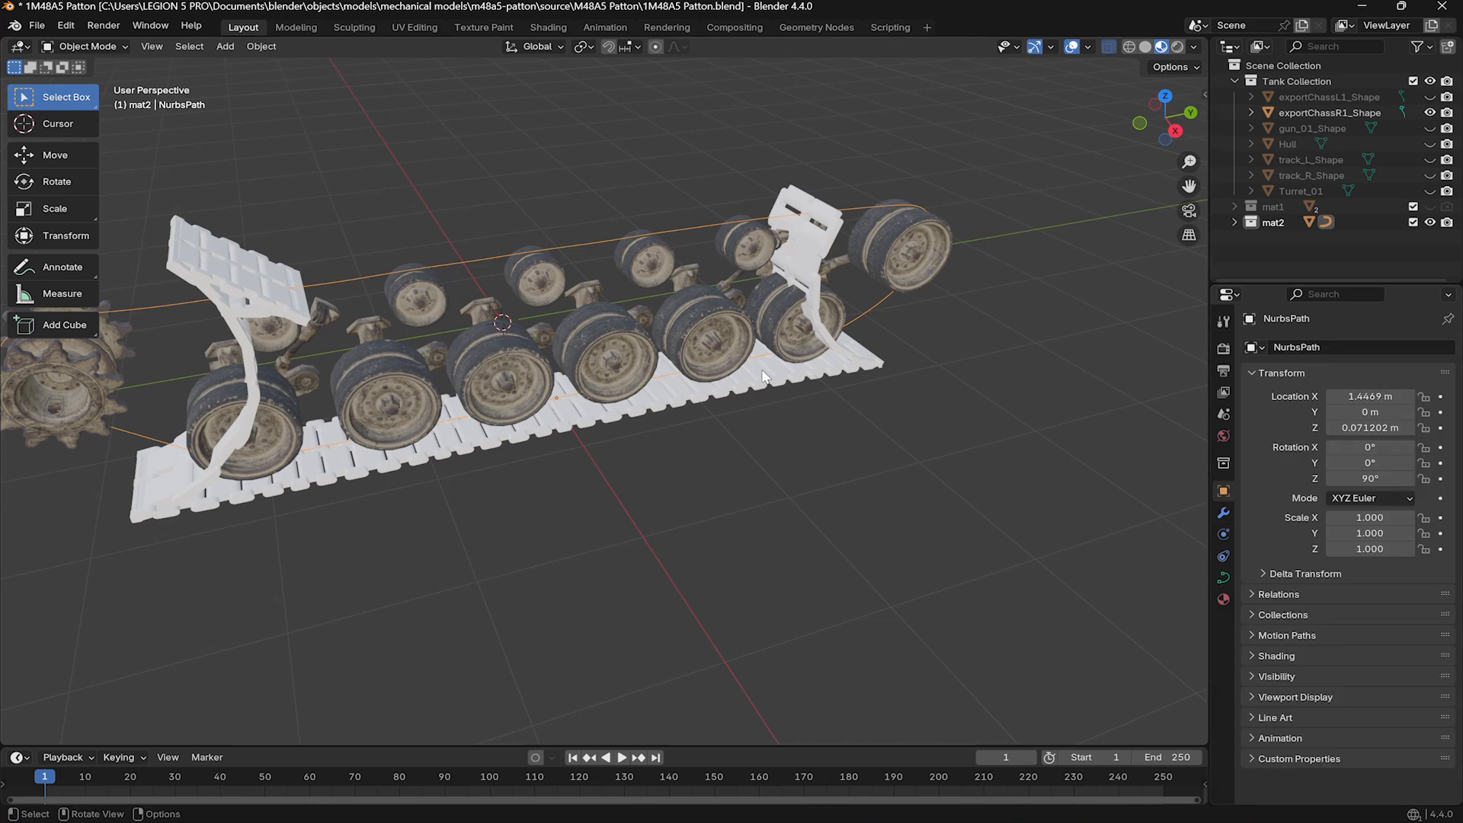
click(623, 291)
middle_drag(623, 291, 842, 289)
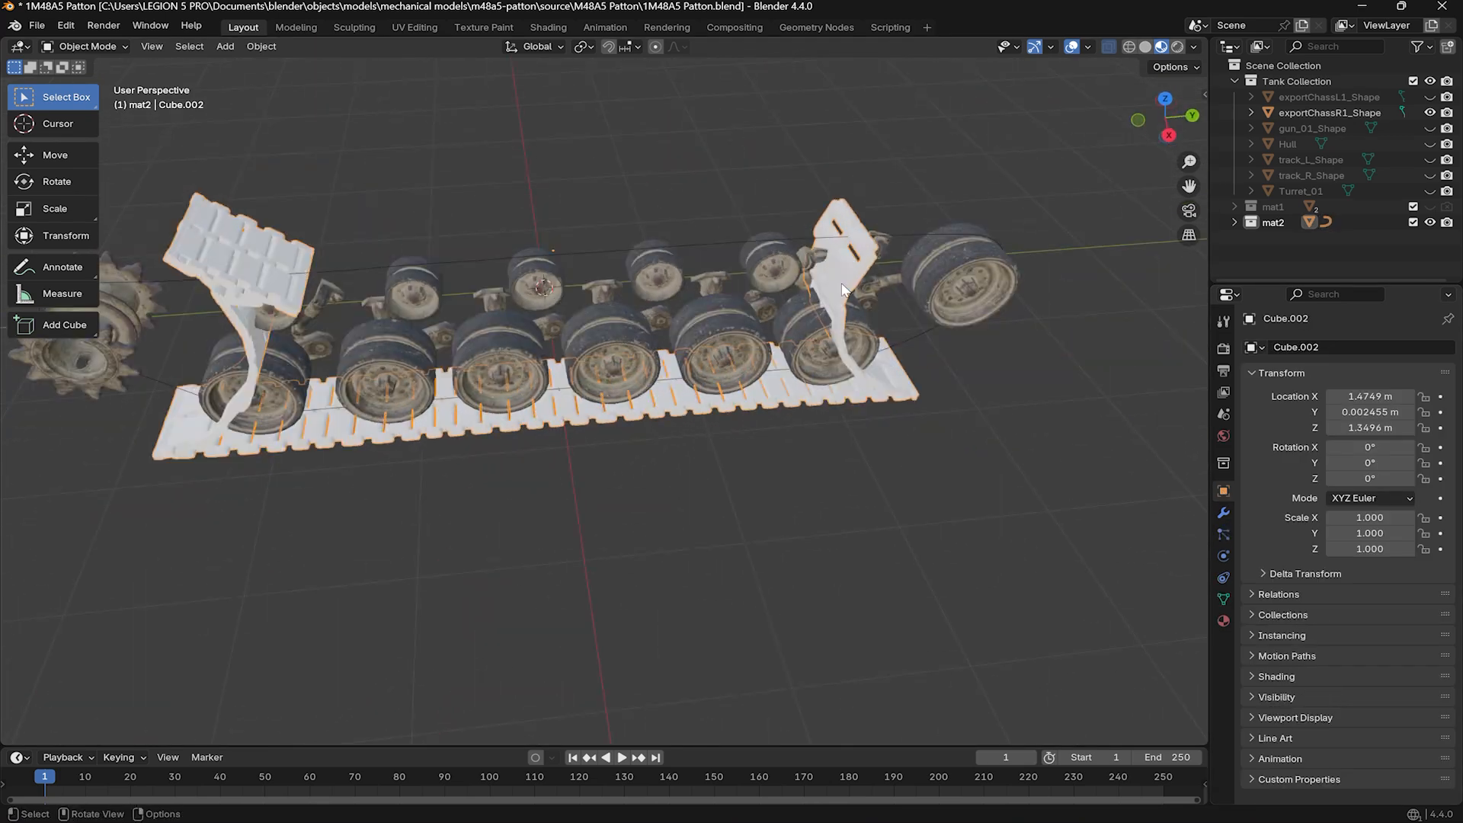
click(921, 331)
double_click(1364, 397)
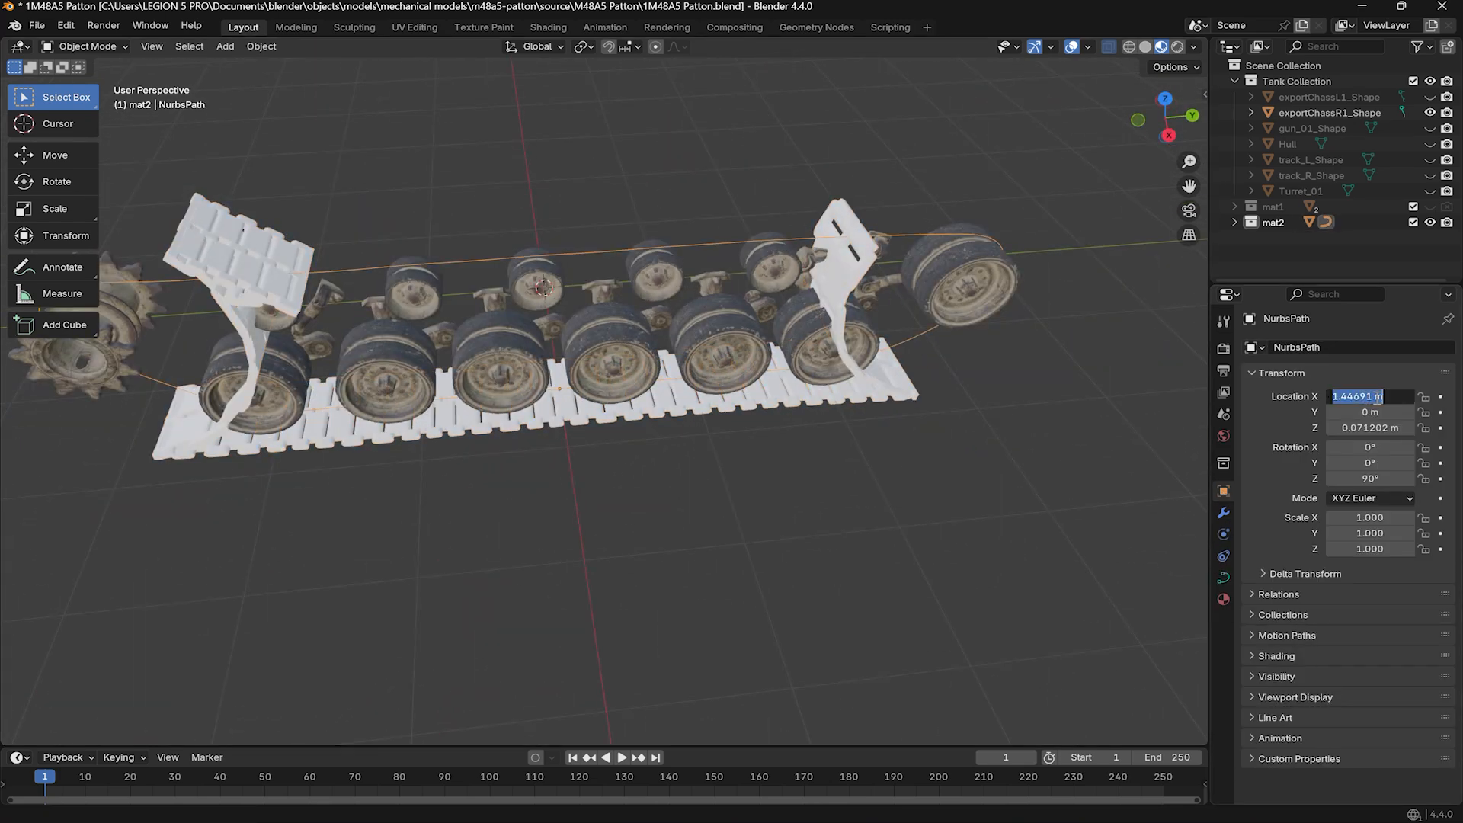
key(Escape)
click(821, 390)
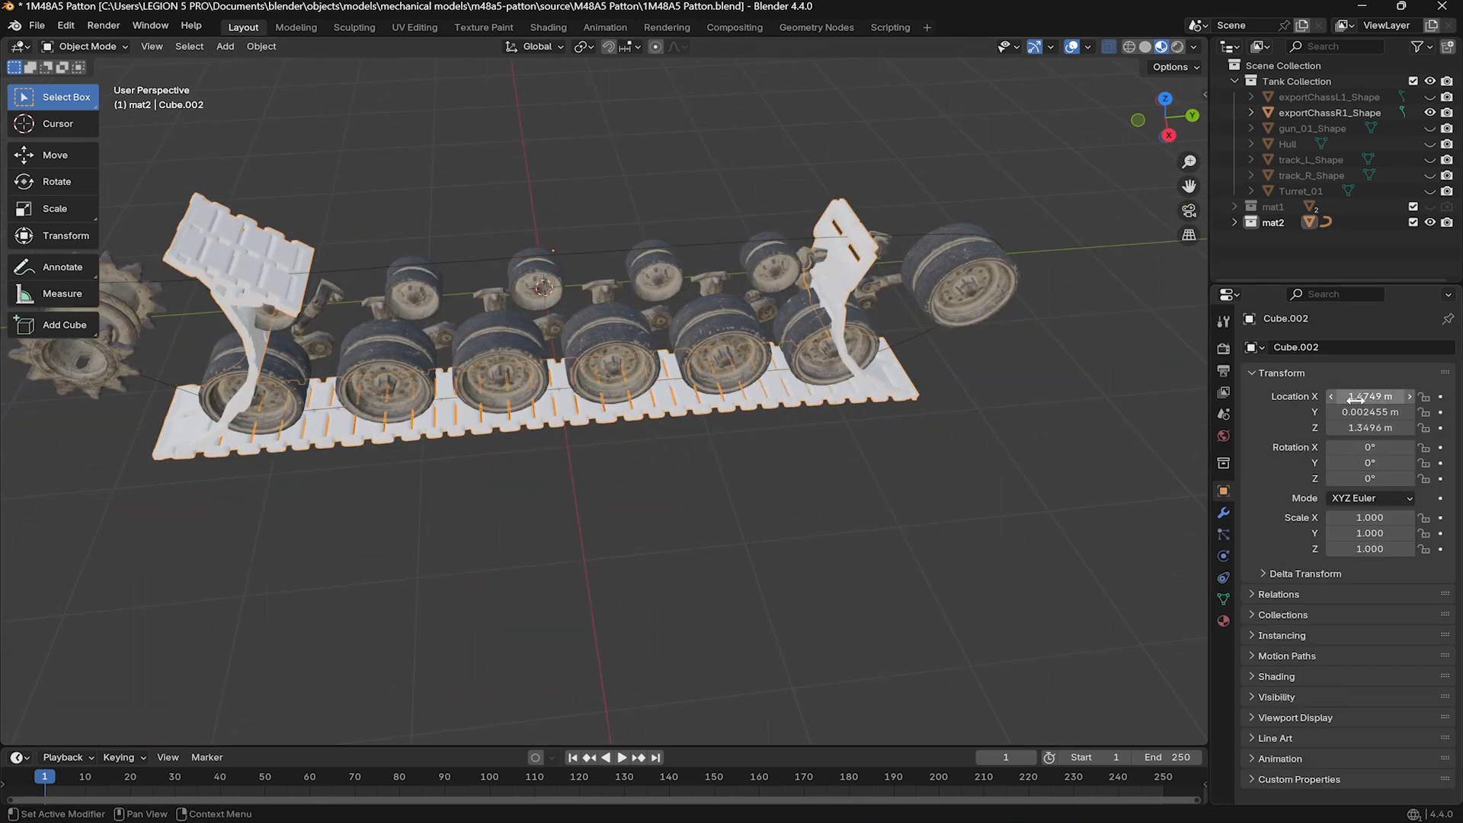
Set the arrayed track link's Z location to the path's 0.071202 m and its Y location to 0 m.
click(800, 323)
double_click(1364, 427)
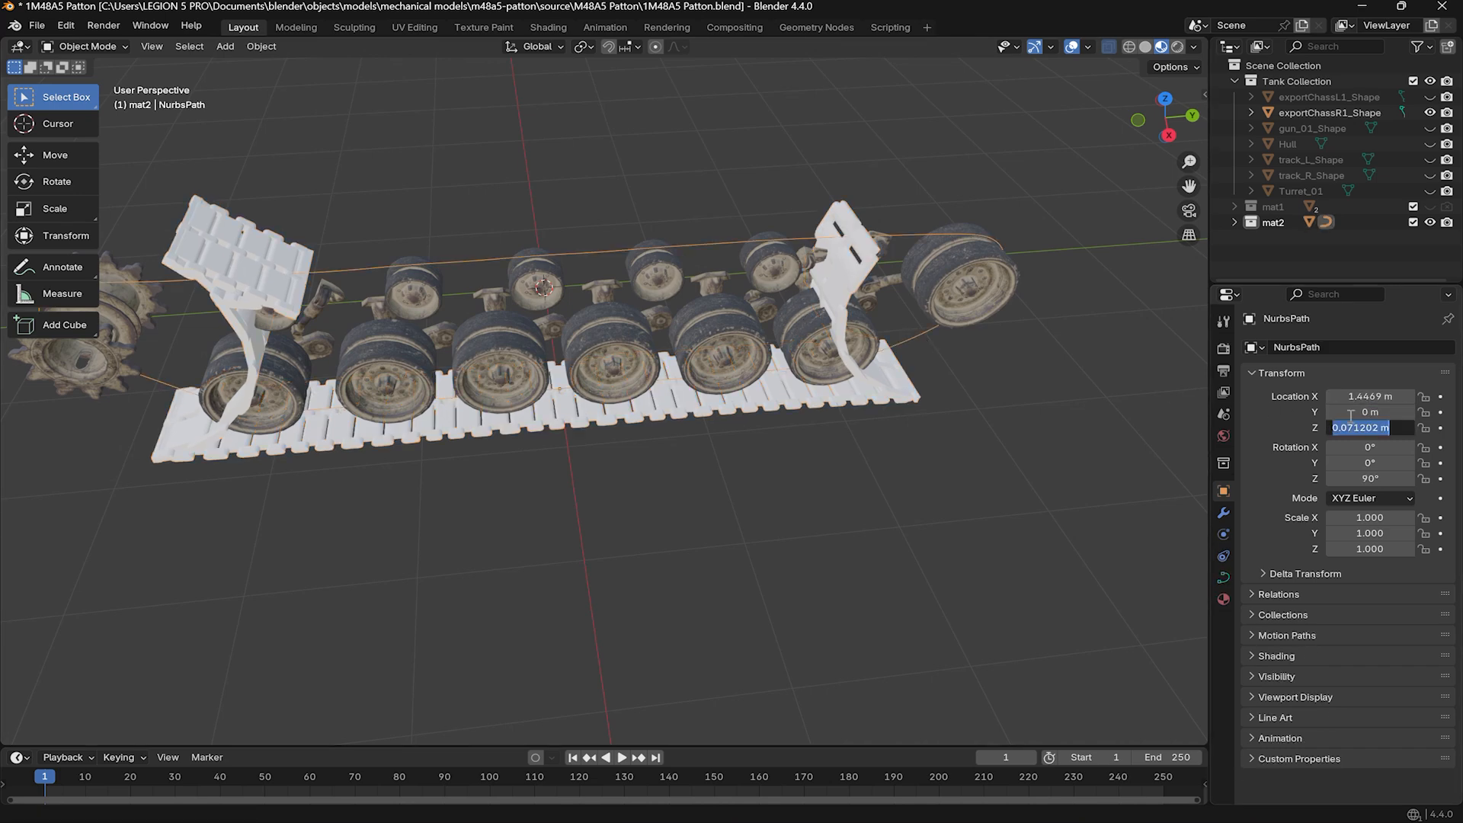
key(Escape)
click(822, 390)
double_click(1371, 412)
text(0)
key(Return)
double_click(1371, 413)
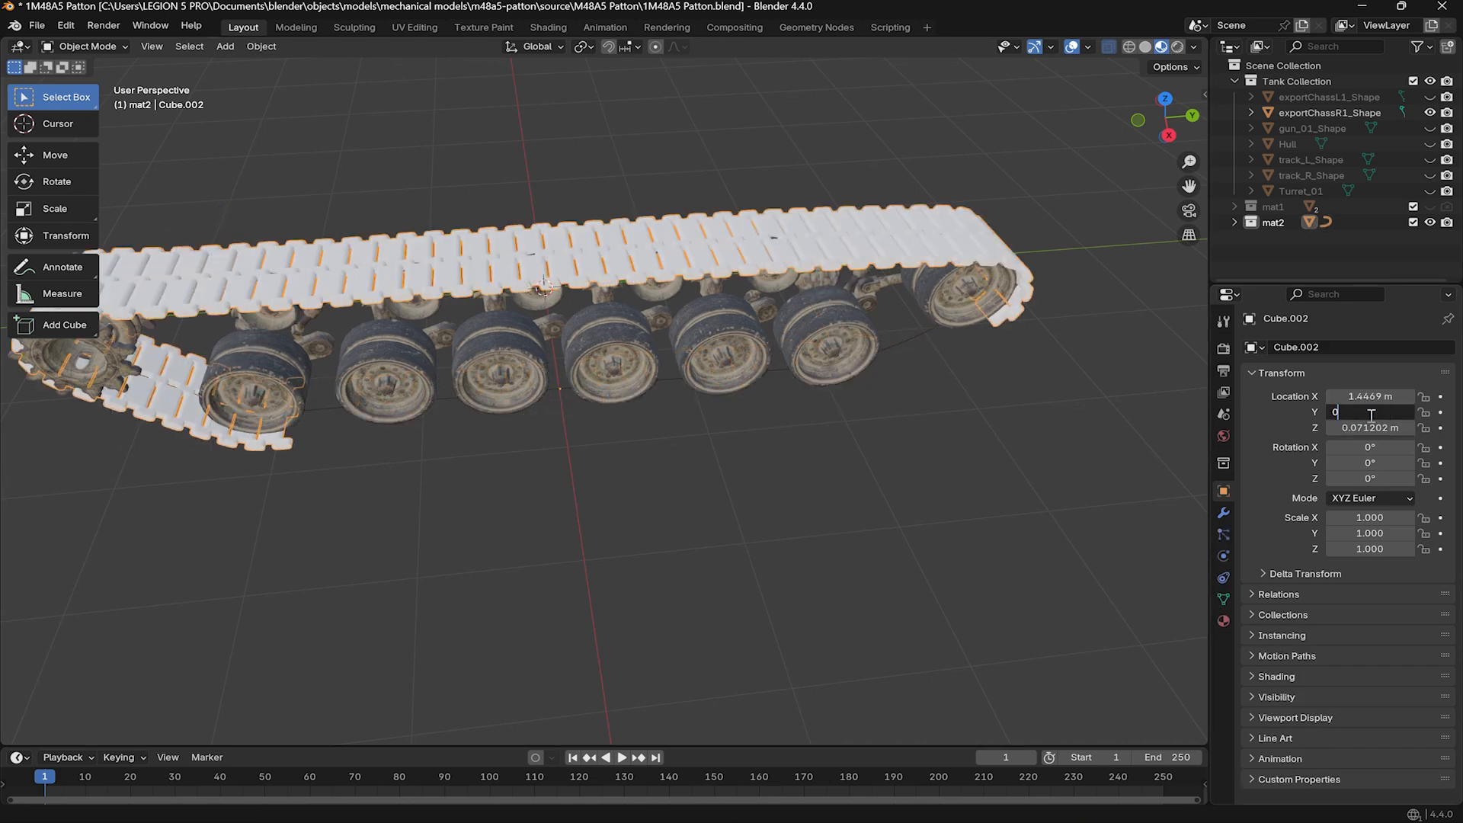
key(Return)
Set the track link's Array count to 42 and try sliding the track along global Y.
middle_drag(820, 281, 815, 243)
click(1223, 513)
click(1251, 372)
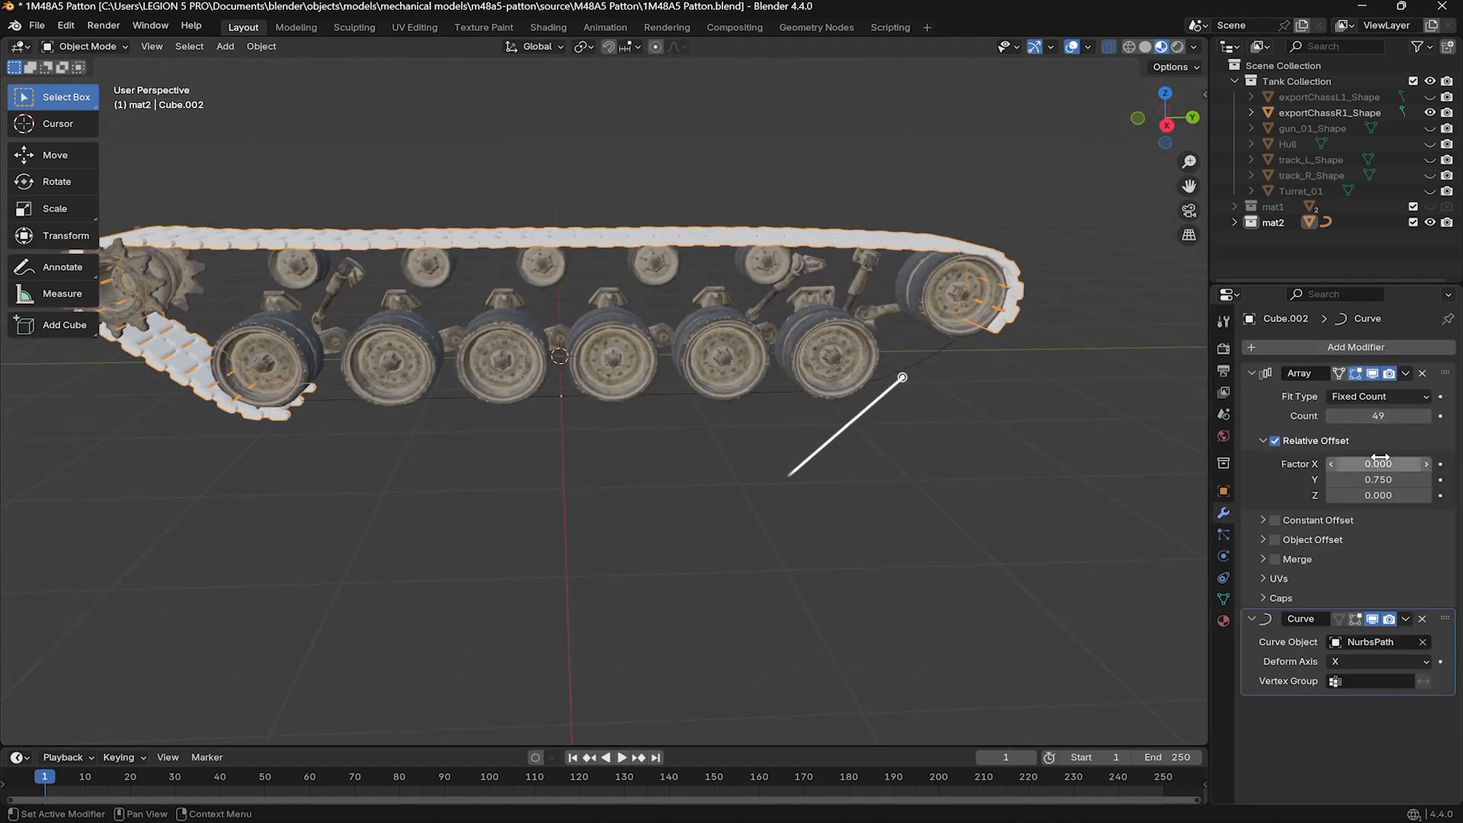
mouse_move(1378, 416)
mouse_down()
mouse_move(1421, 416)
mouse_move(1348, 415)
mouse_move(1380, 415)
mouse_up()
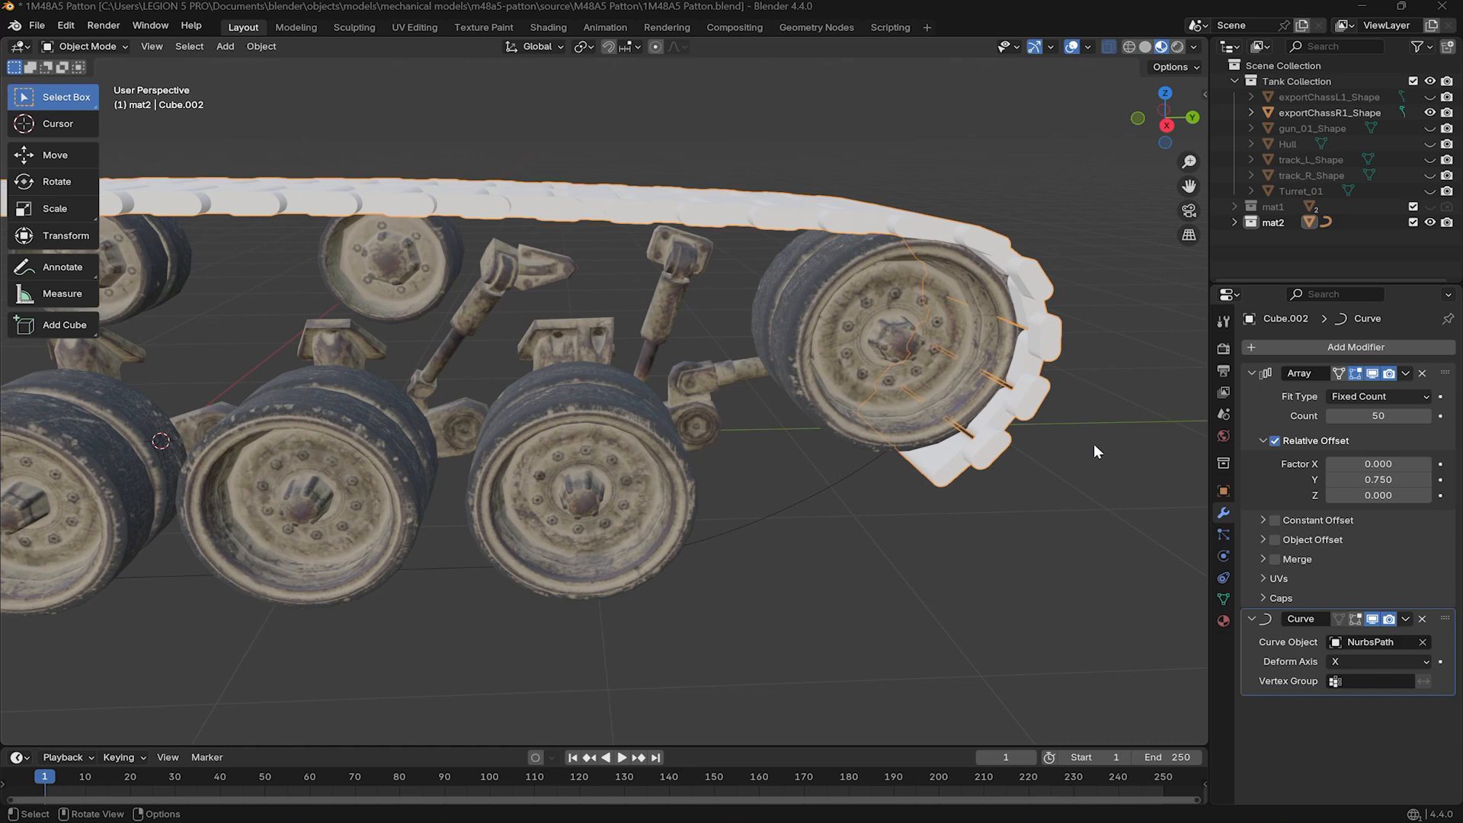
middle_drag(1050, 391, 994, 397)
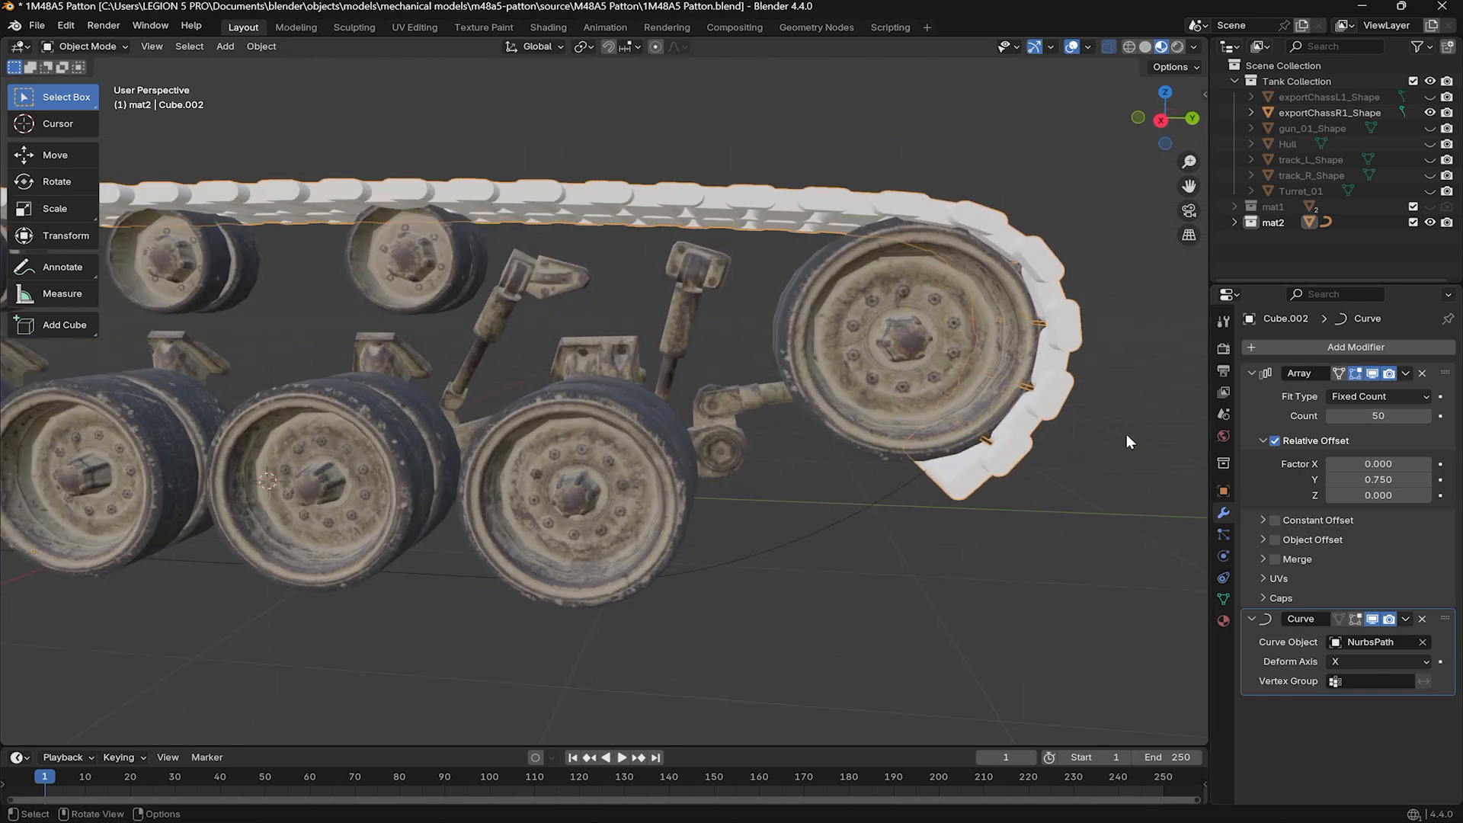
drag(1376, 415, 1356, 415)
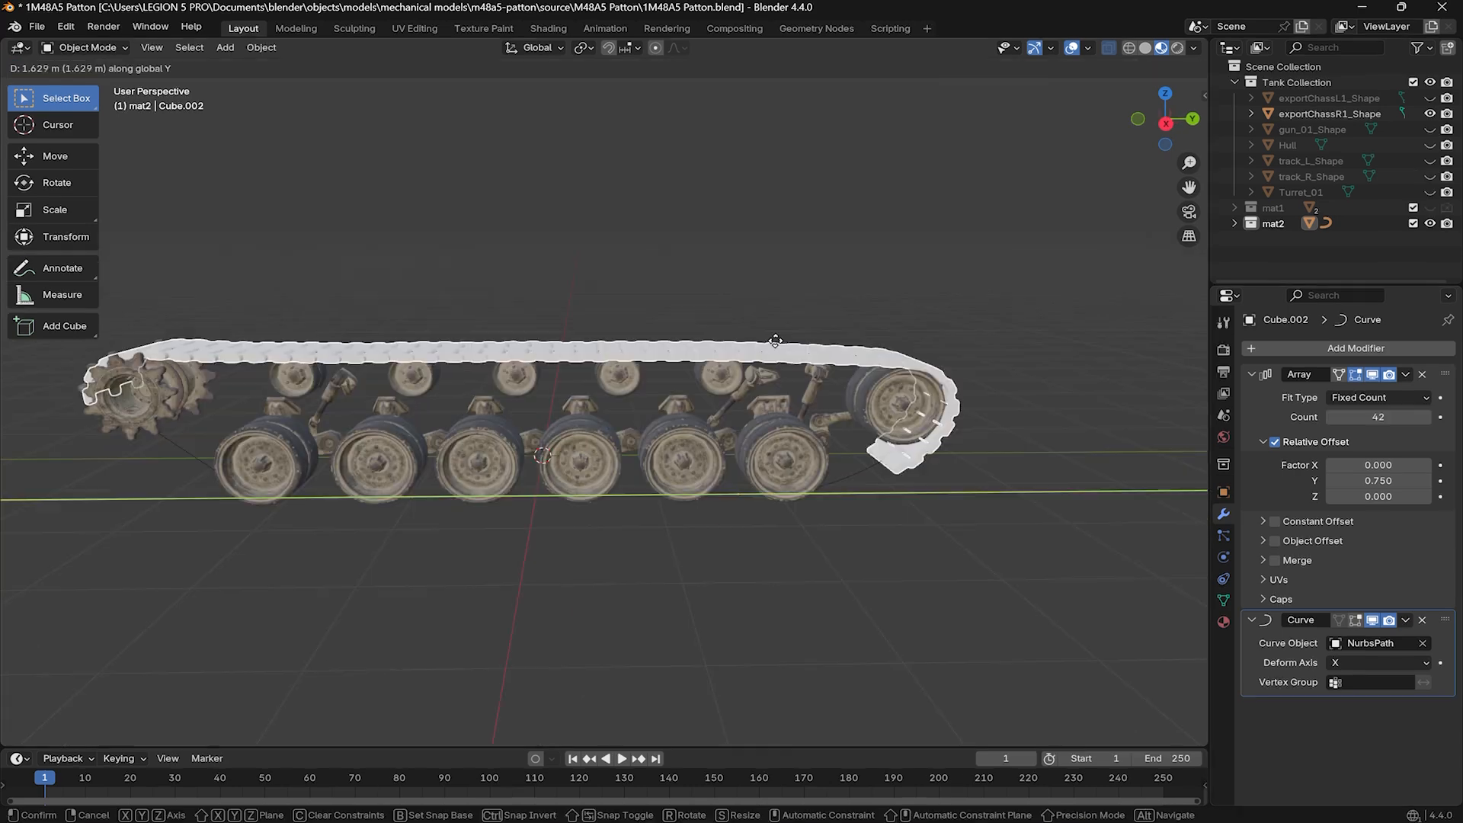
right_click(775, 340)
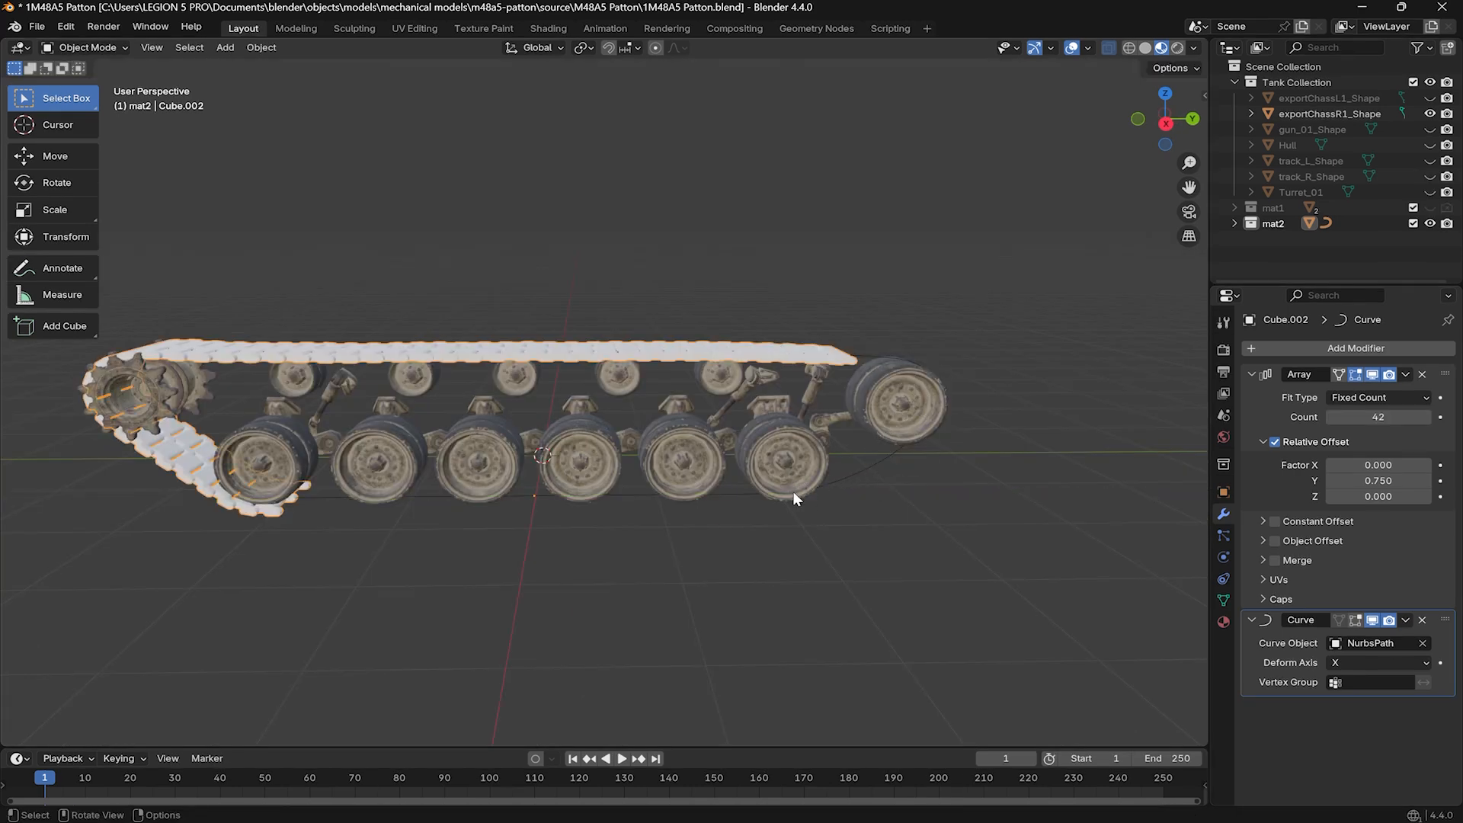
Inspect the NurbsPath's control points beneath the last road wheel by selecting them in Edit Mode, and return to Object Mode.
click(848, 473)
key(ctrl+Tab)
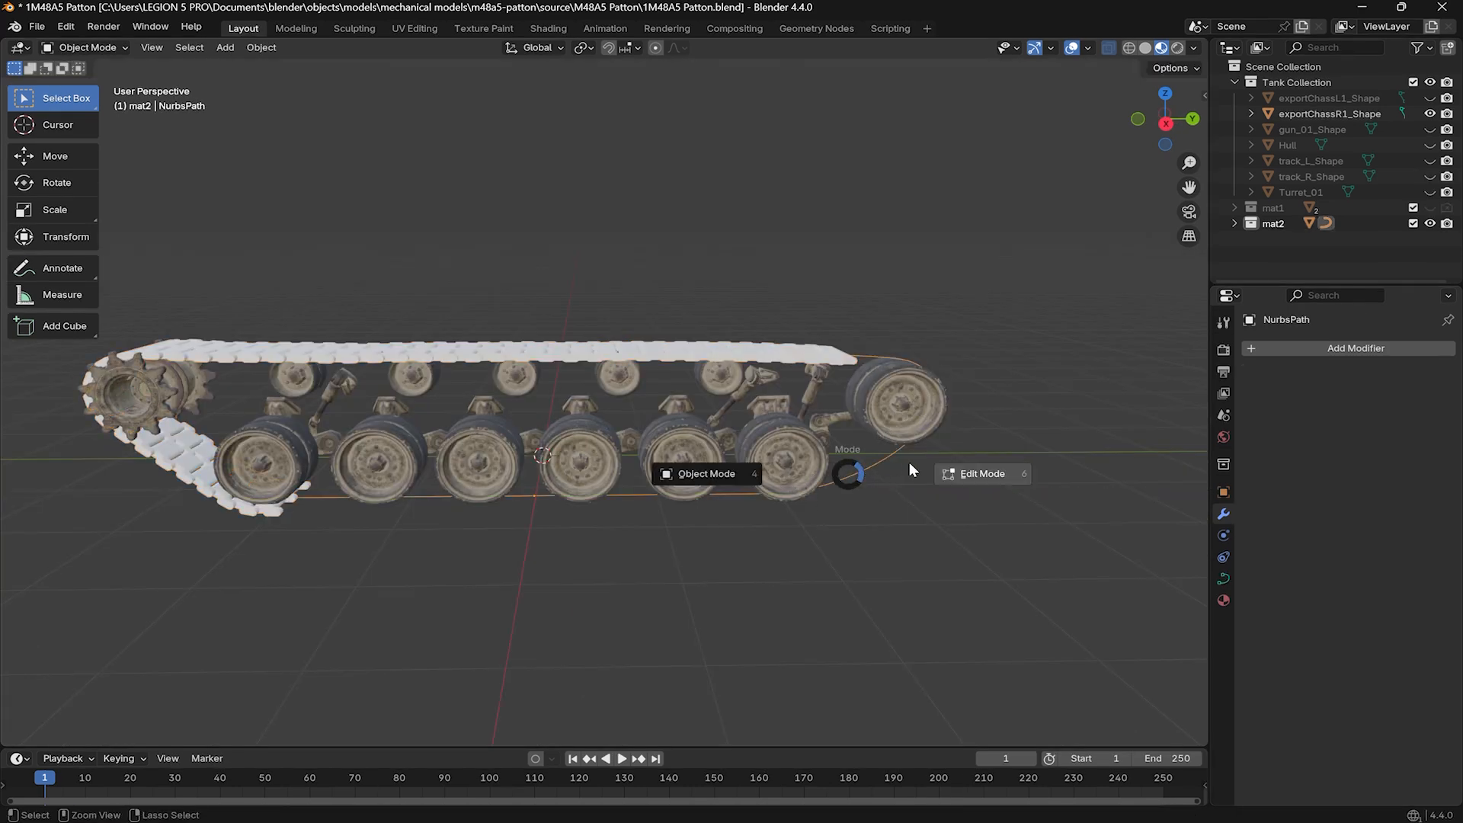
click(991, 478)
shift+middle_drag(996, 477, 693, 418)
drag(601, 449, 612, 450)
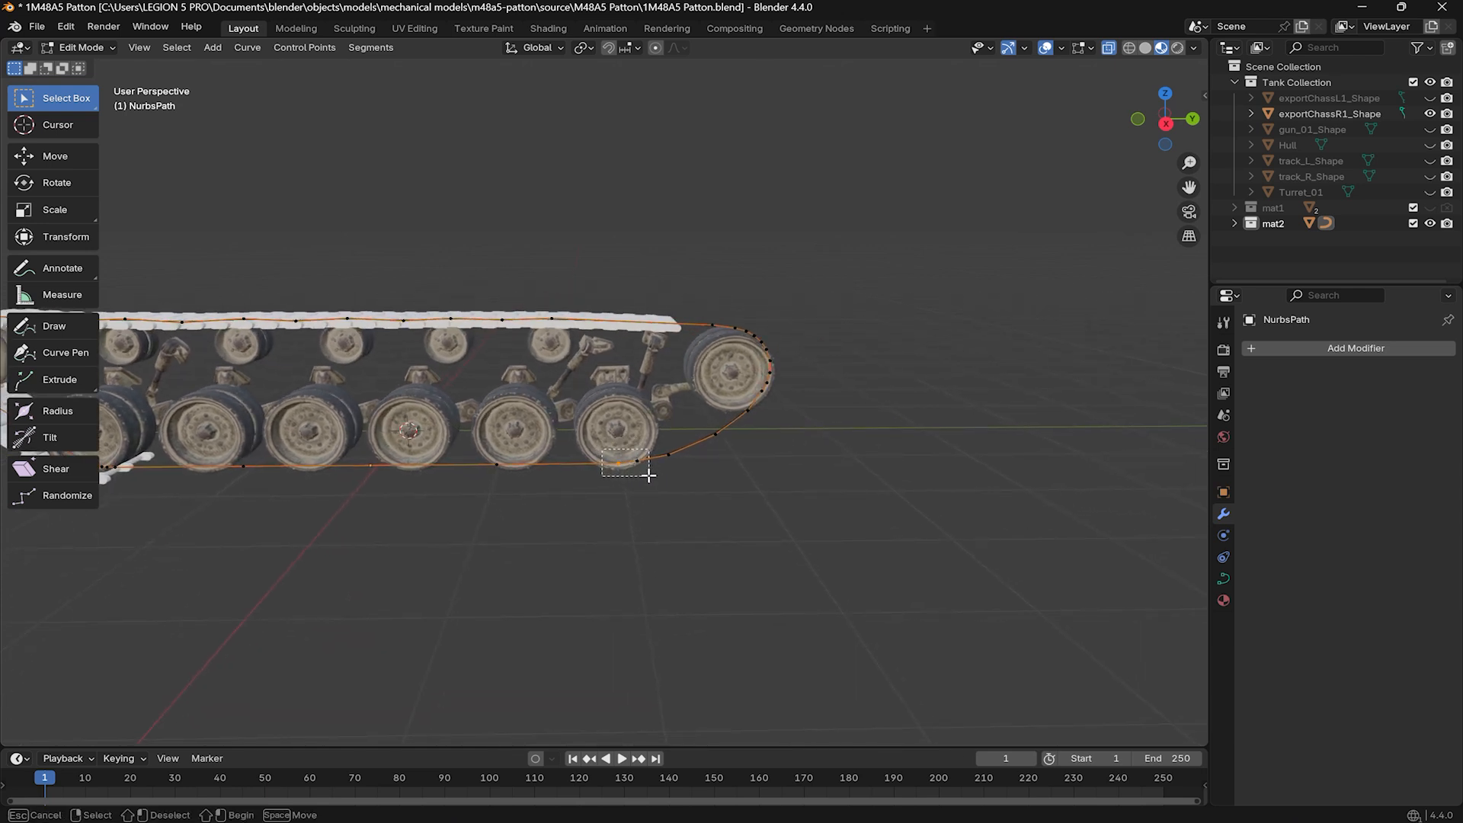
drag(650, 472, 658, 475)
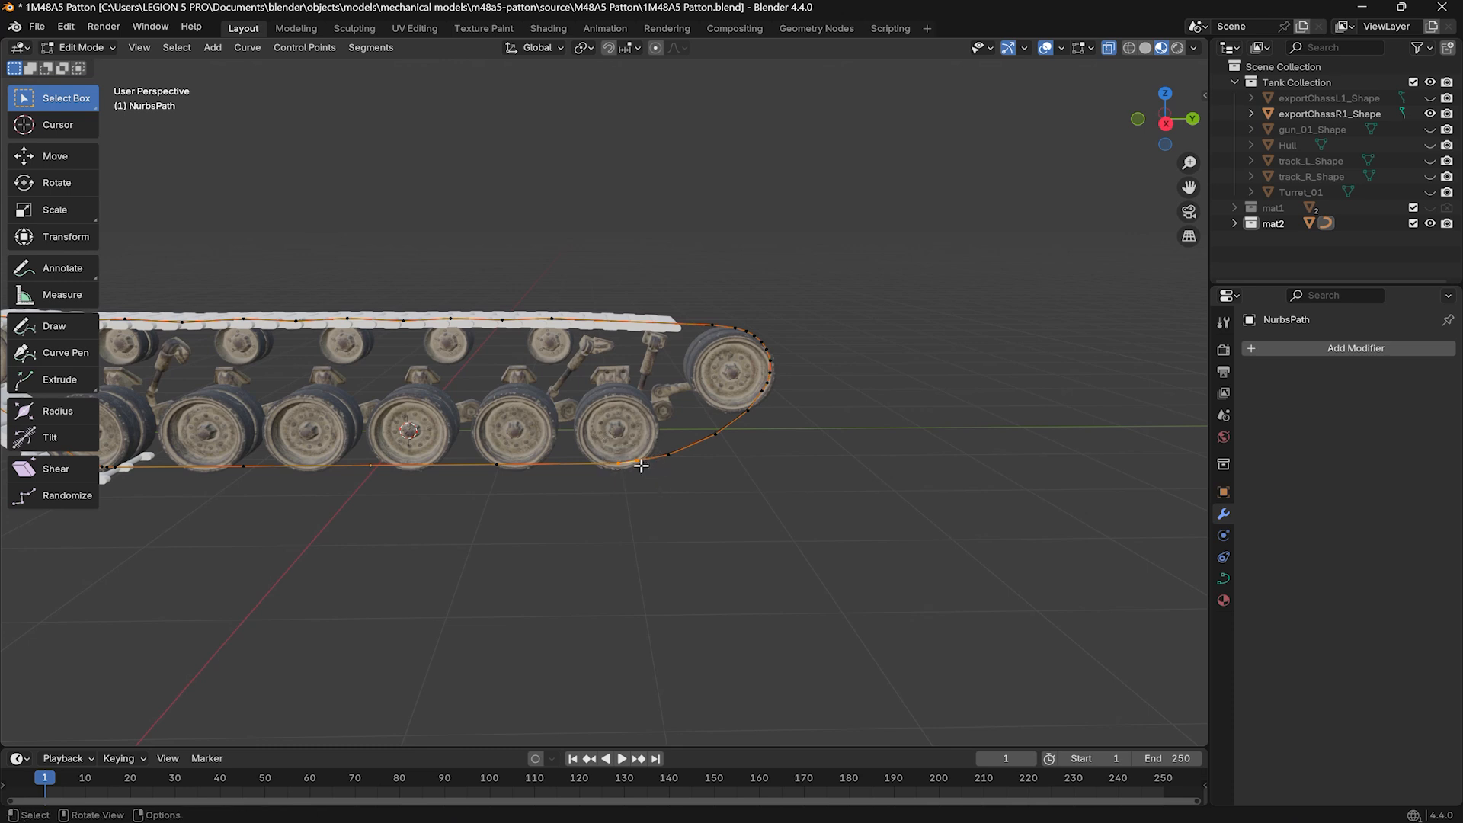
key(ctrl+Tab)
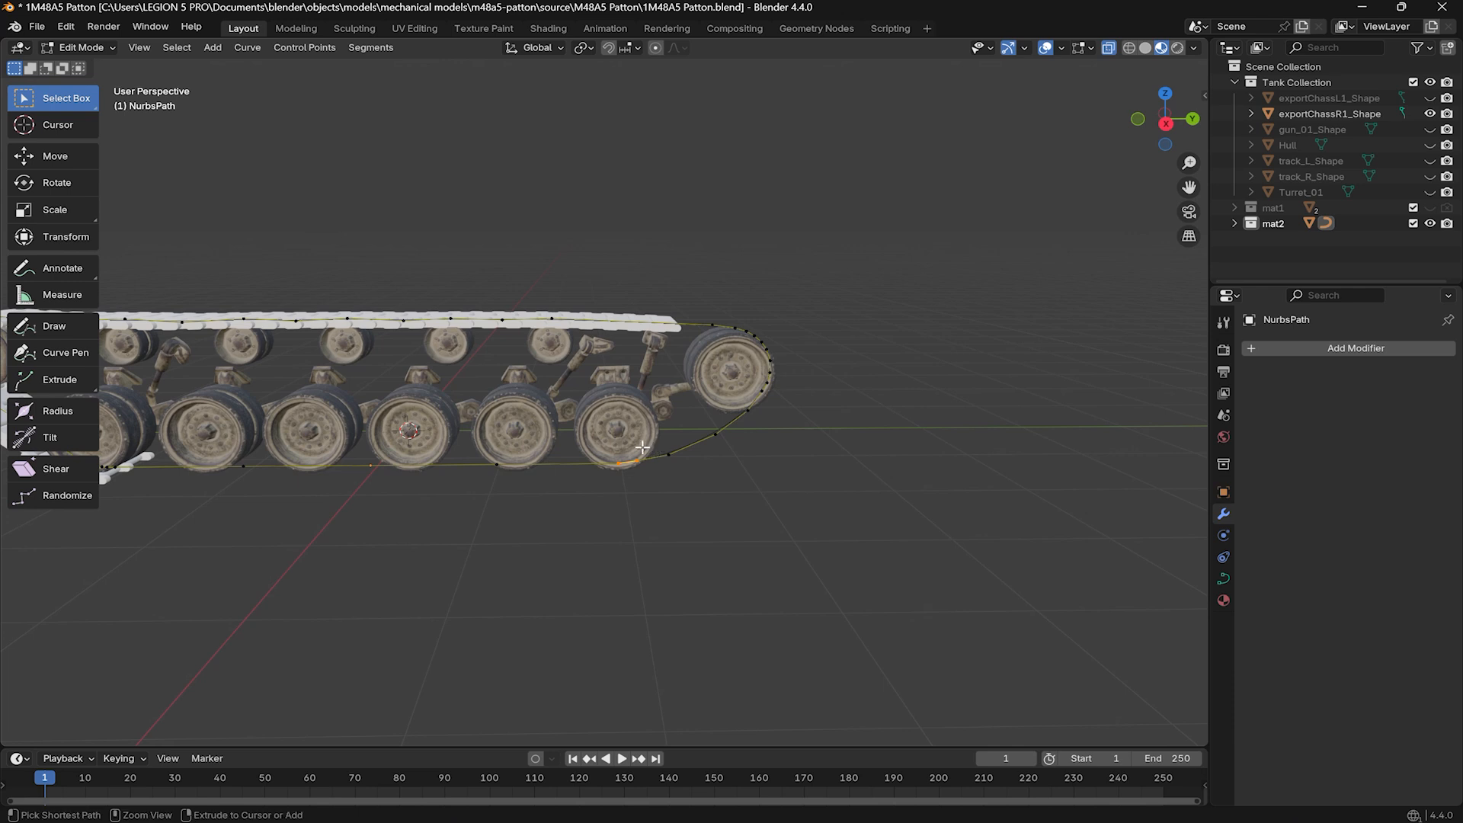
click(492, 448)
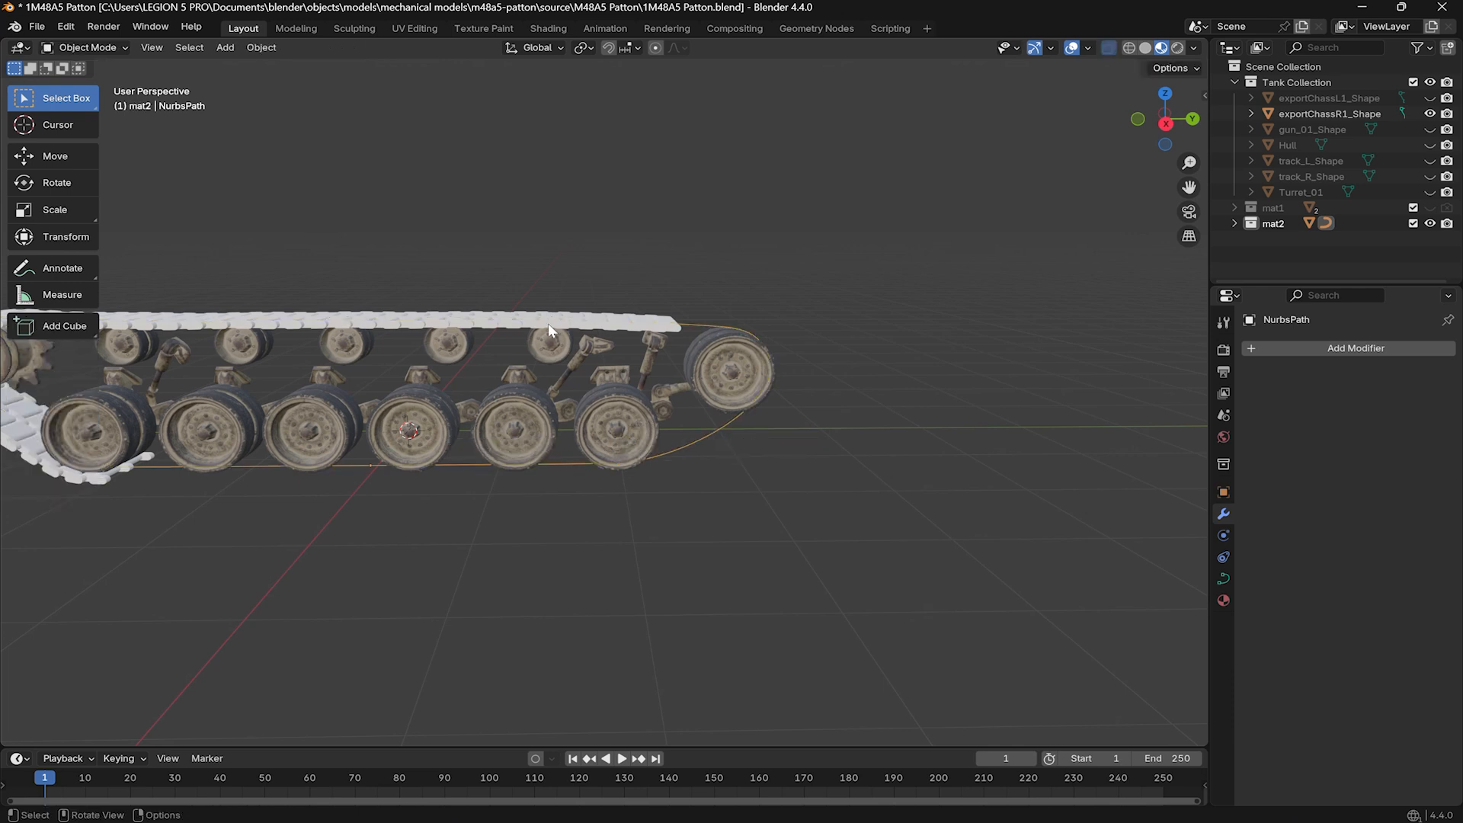
Try moving the arrayed track along global Y to see how it travels on the open path.
middle_drag(547, 323, 560, 394)
click(561, 394)
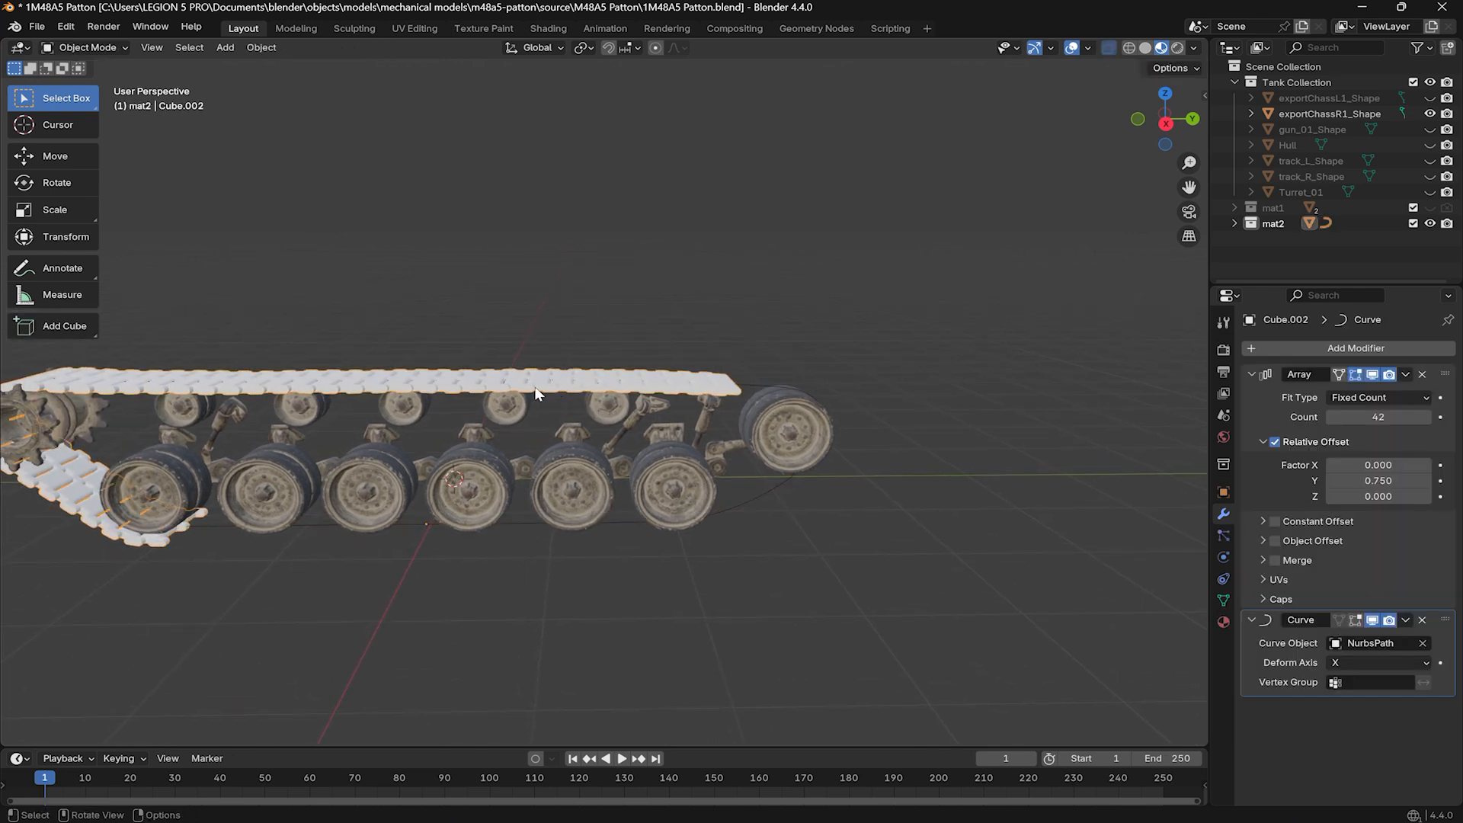
key(g)
key(y)
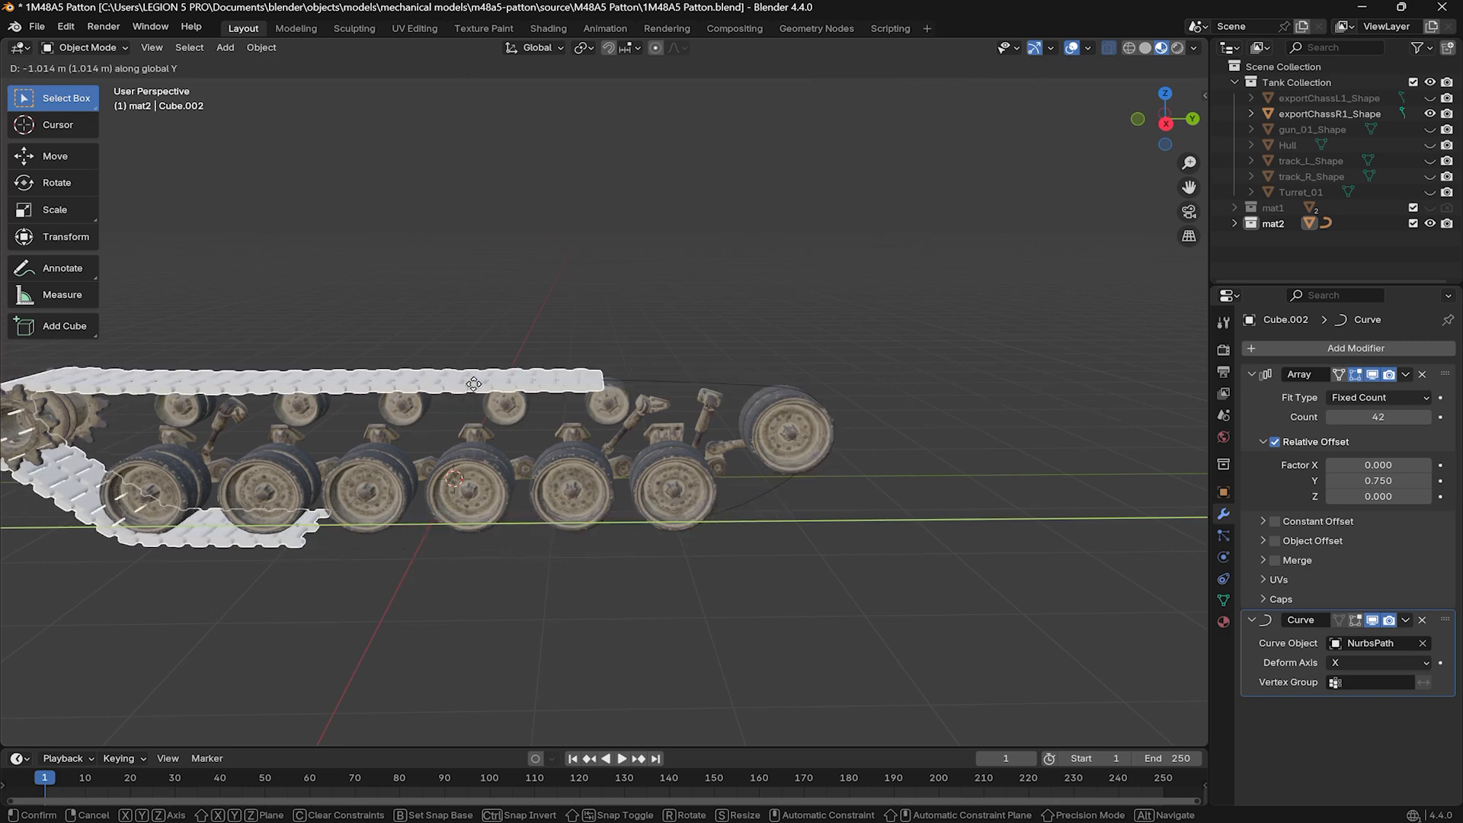
click(871, 383)
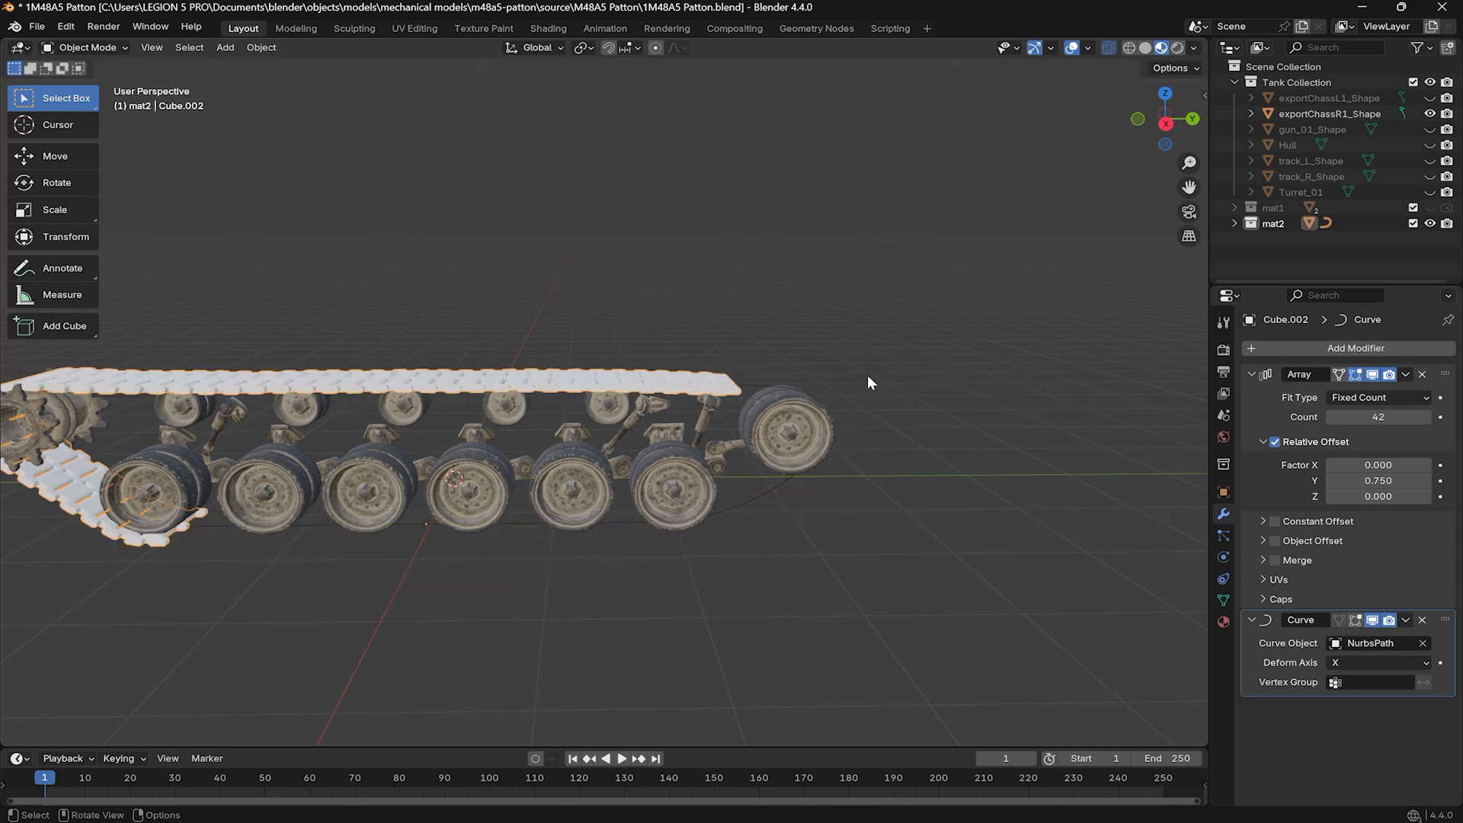
Select all of the NurbsPath's control points, toggle Cyclic U on the path, and return to Object Mode.
click(629, 519)
key(ctrl+Tab)
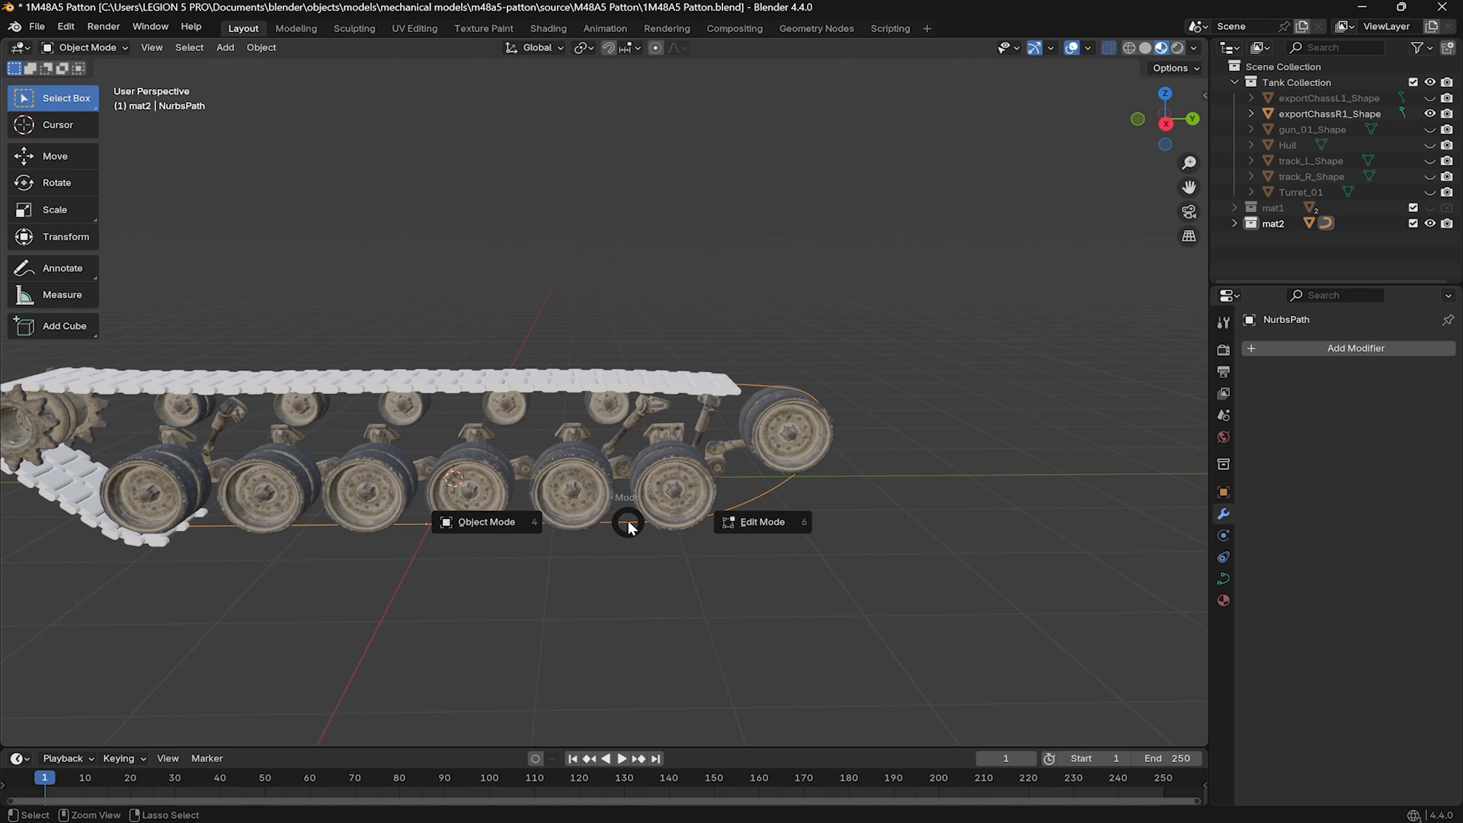
click(766, 521)
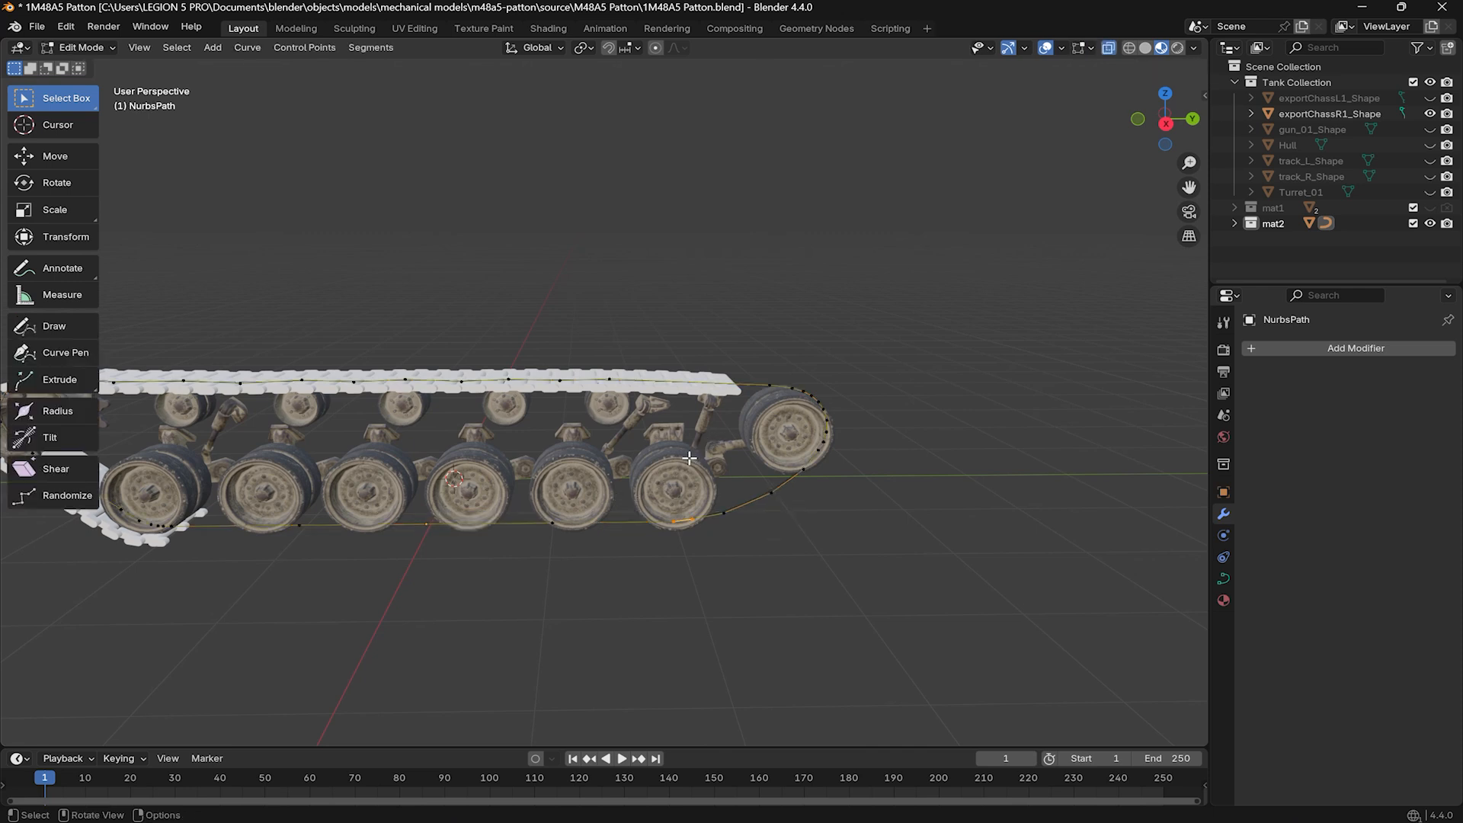
key(a)
key(KP_Decimal)
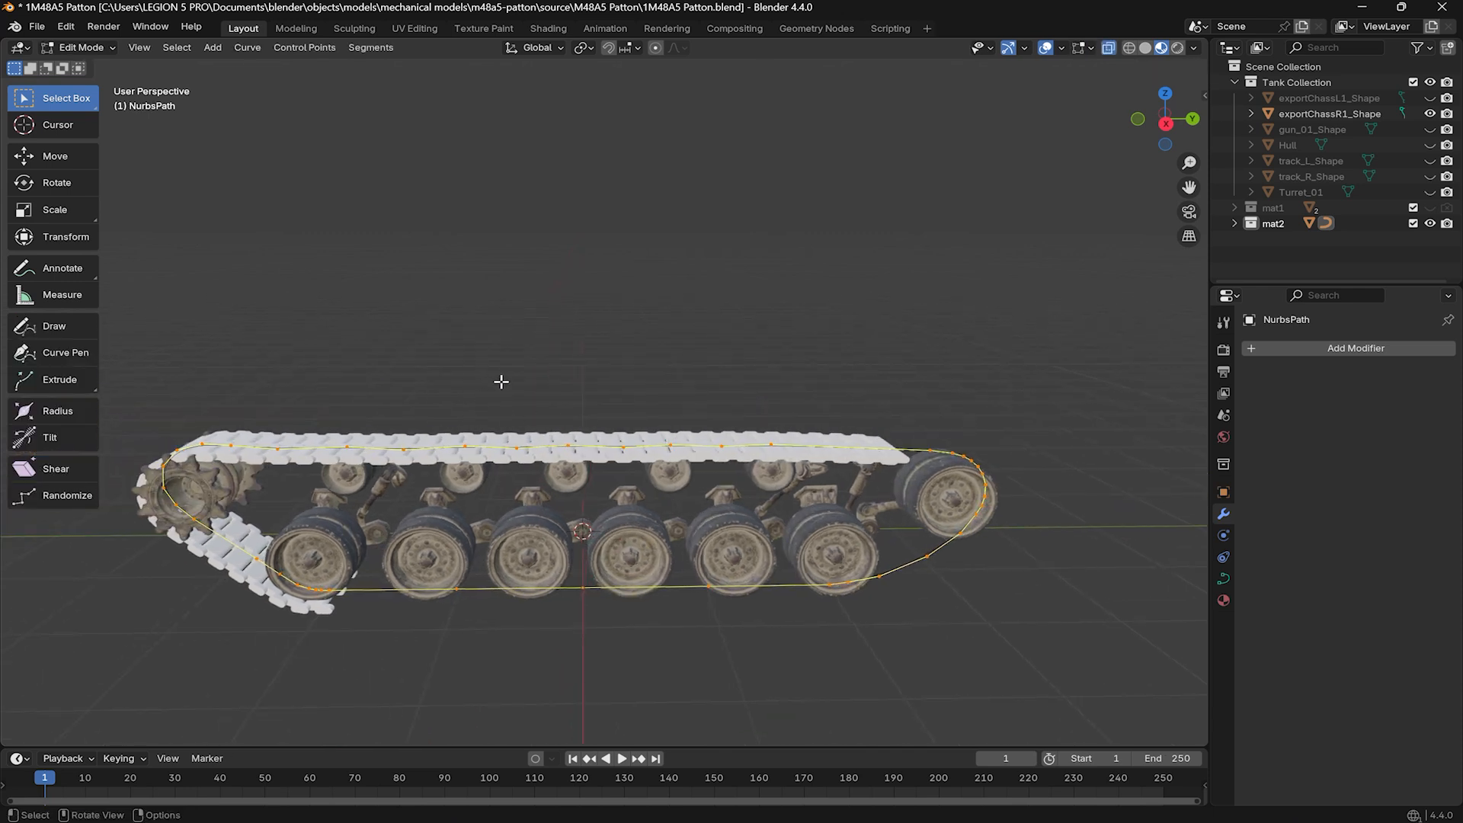
middle_drag(501, 382, 531, 412)
key(alt+c)
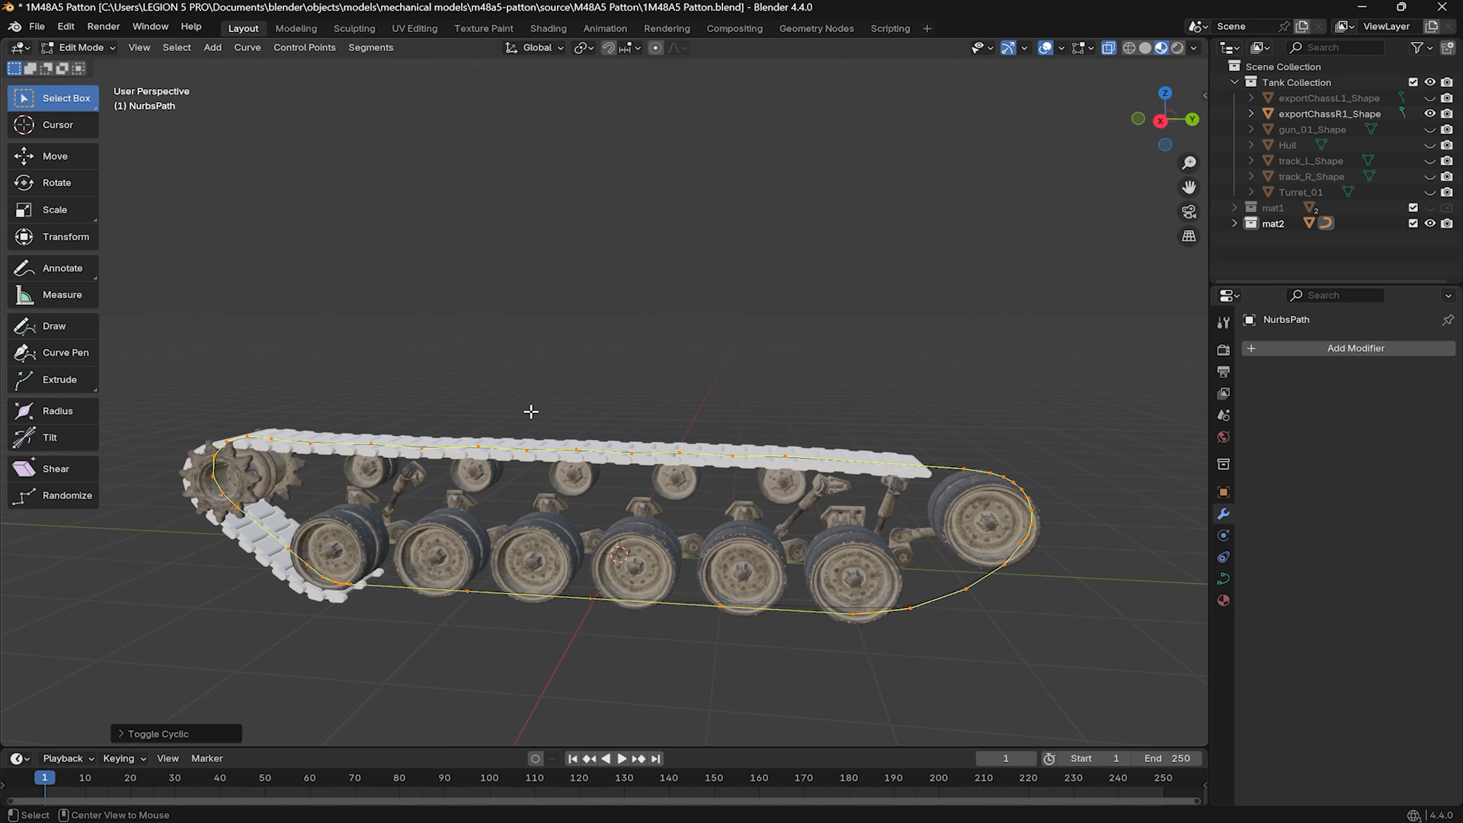
click(157, 735)
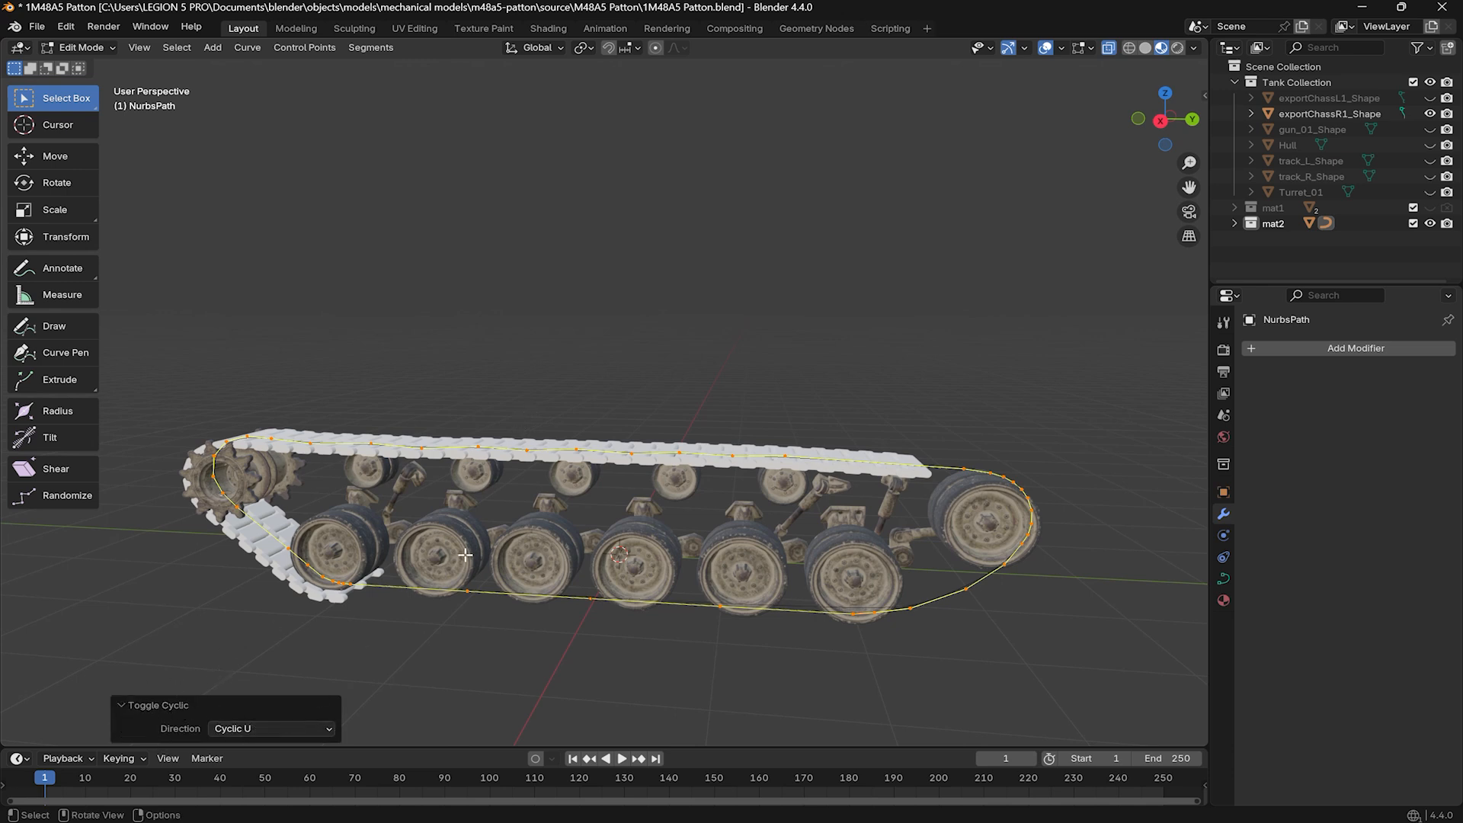
key(ctrl+Tab)
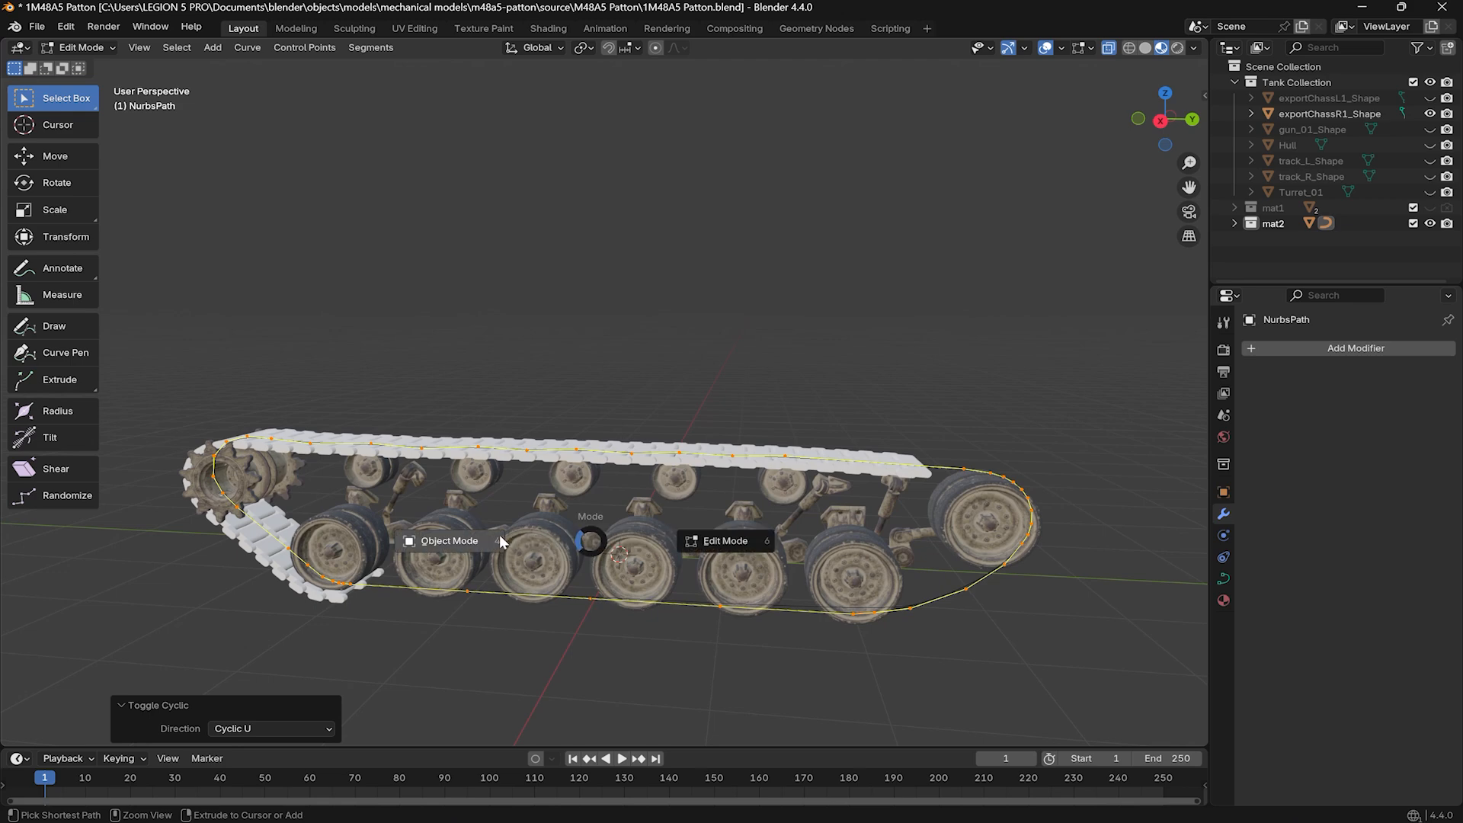
click(500, 533)
Test sliding the arrayed track around the cyclic path along global Y, and restore its position.
click(525, 461)
key(g)
key(y)
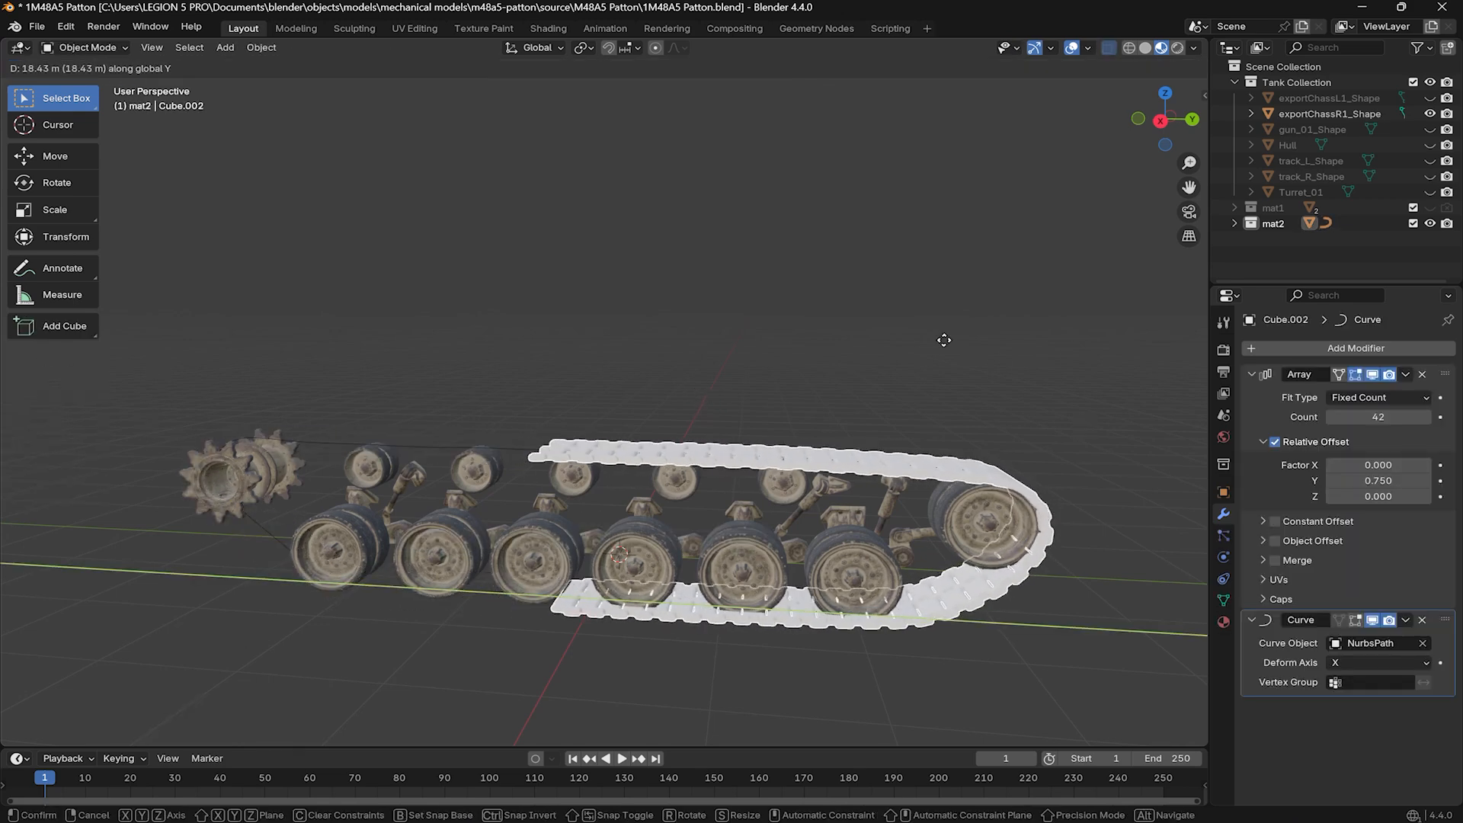
click(334, 456)
key(g)
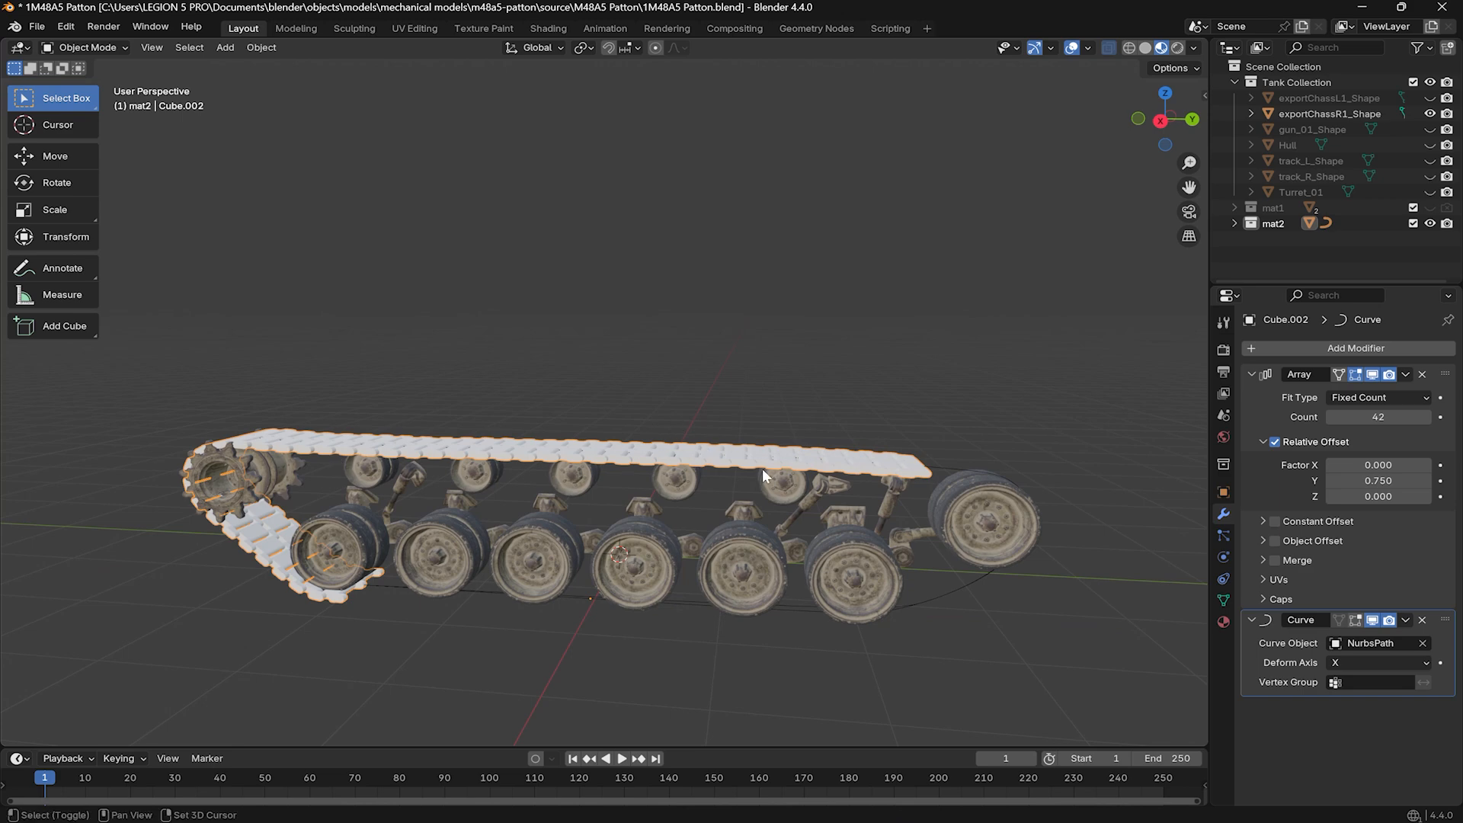
right_click(716, 450)
Increase the track link's Array count until the links close the loop around the wheels, and exit local view.
middle_drag(721, 447, 652, 433)
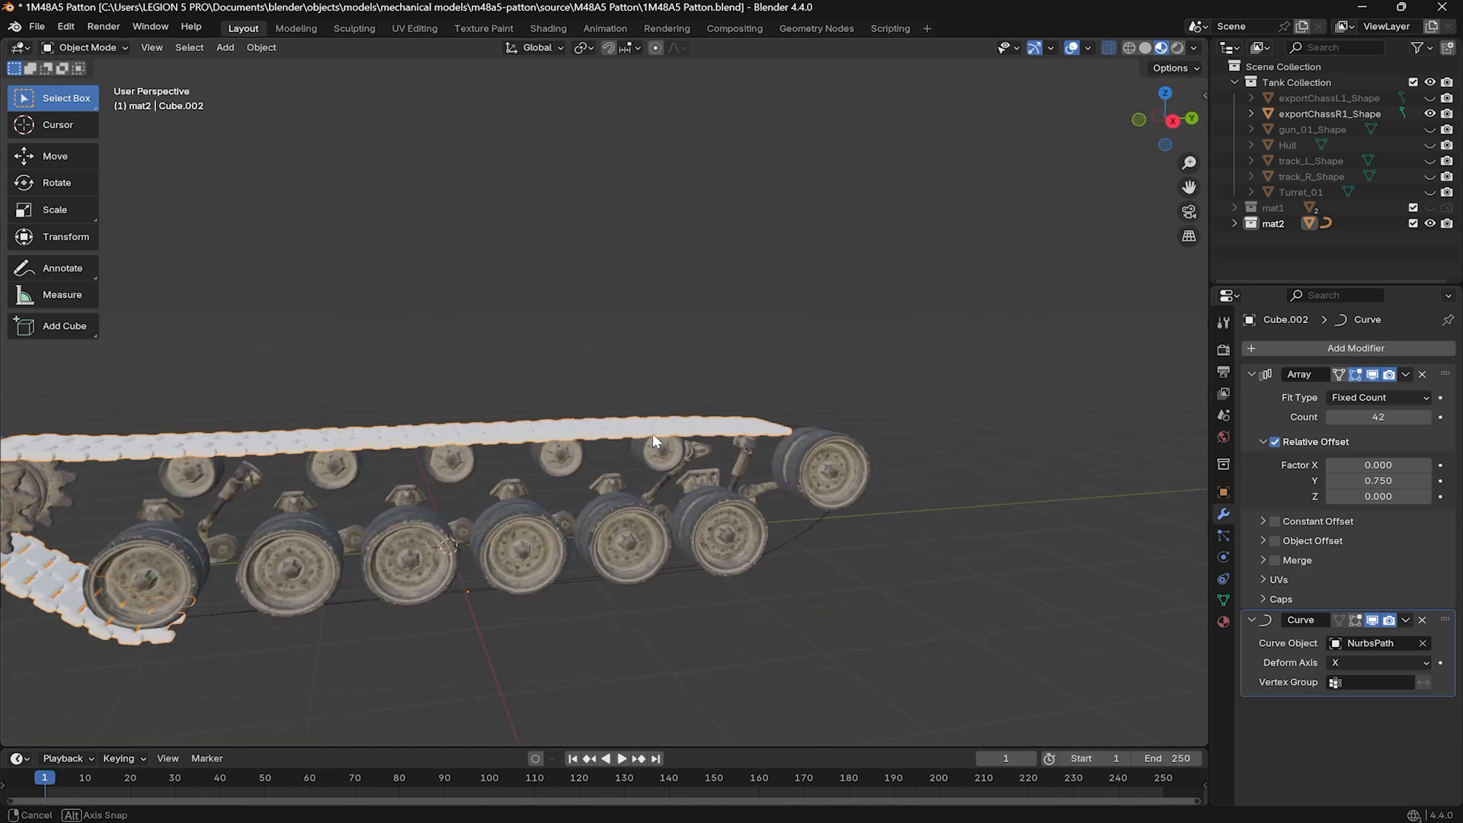
scroll(652, 433, up, 2)
drag(1377, 417, 1448, 417)
middle_drag(762, 381, 651, 25)
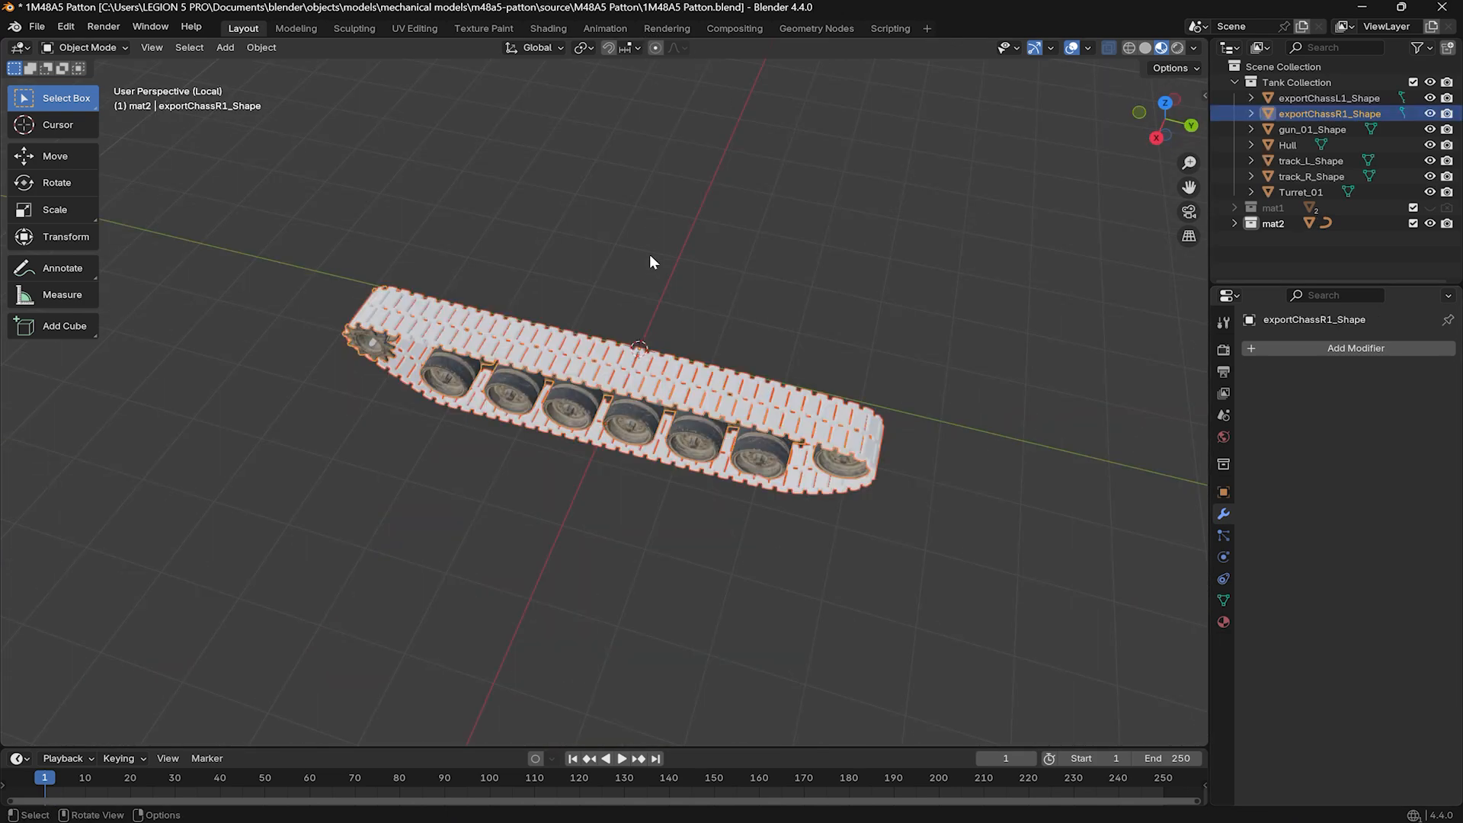
key(KP_Divide)
mouse_move(597, 222)
middle_down()
mouse_move(559, 190)
mouse_move(602, 207)
middle_up()
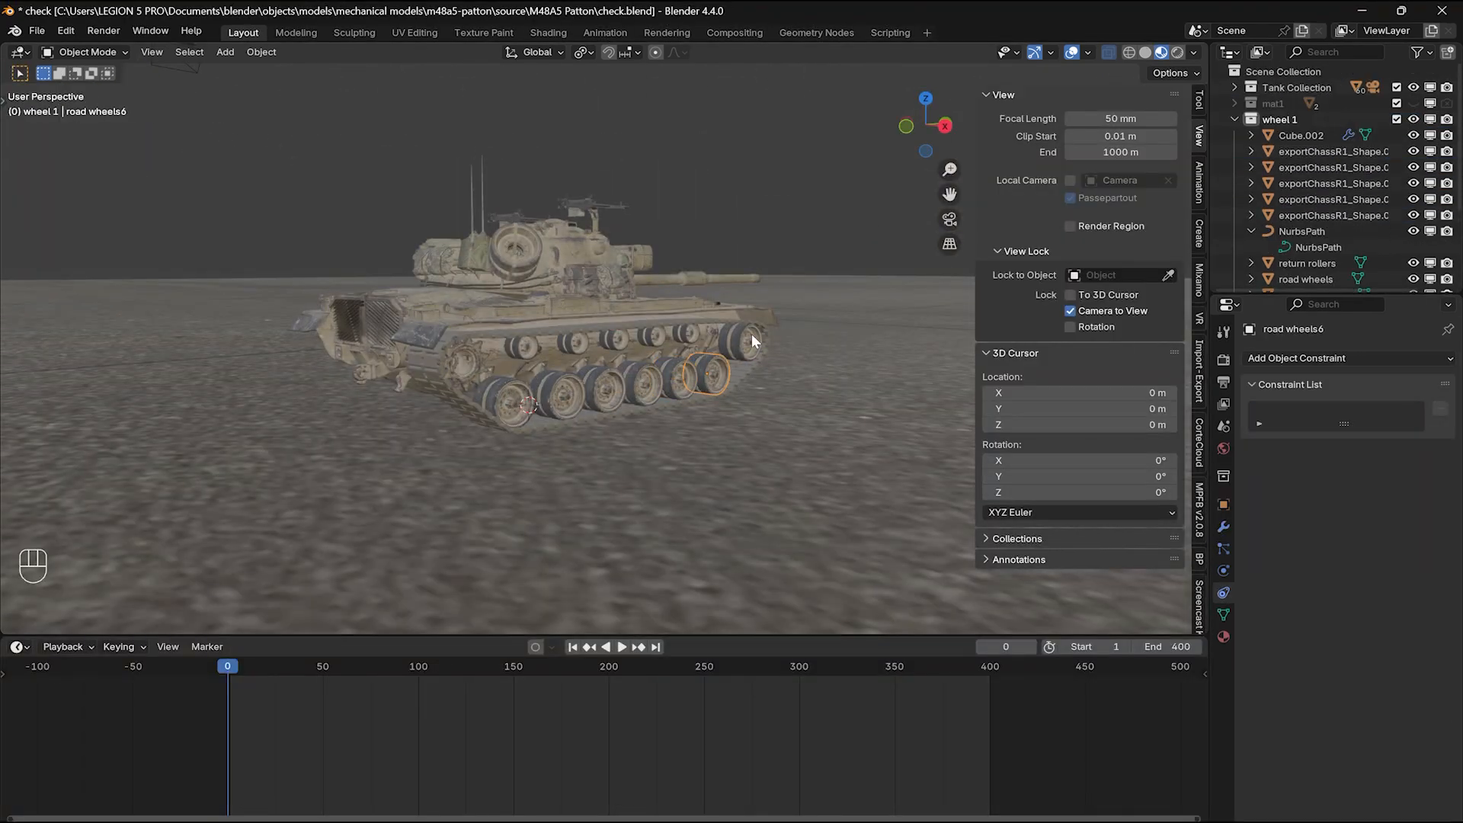
Rename exportChassR1_Shape.001 as idler wheel.
double_click(1326, 151)
text(return ro)
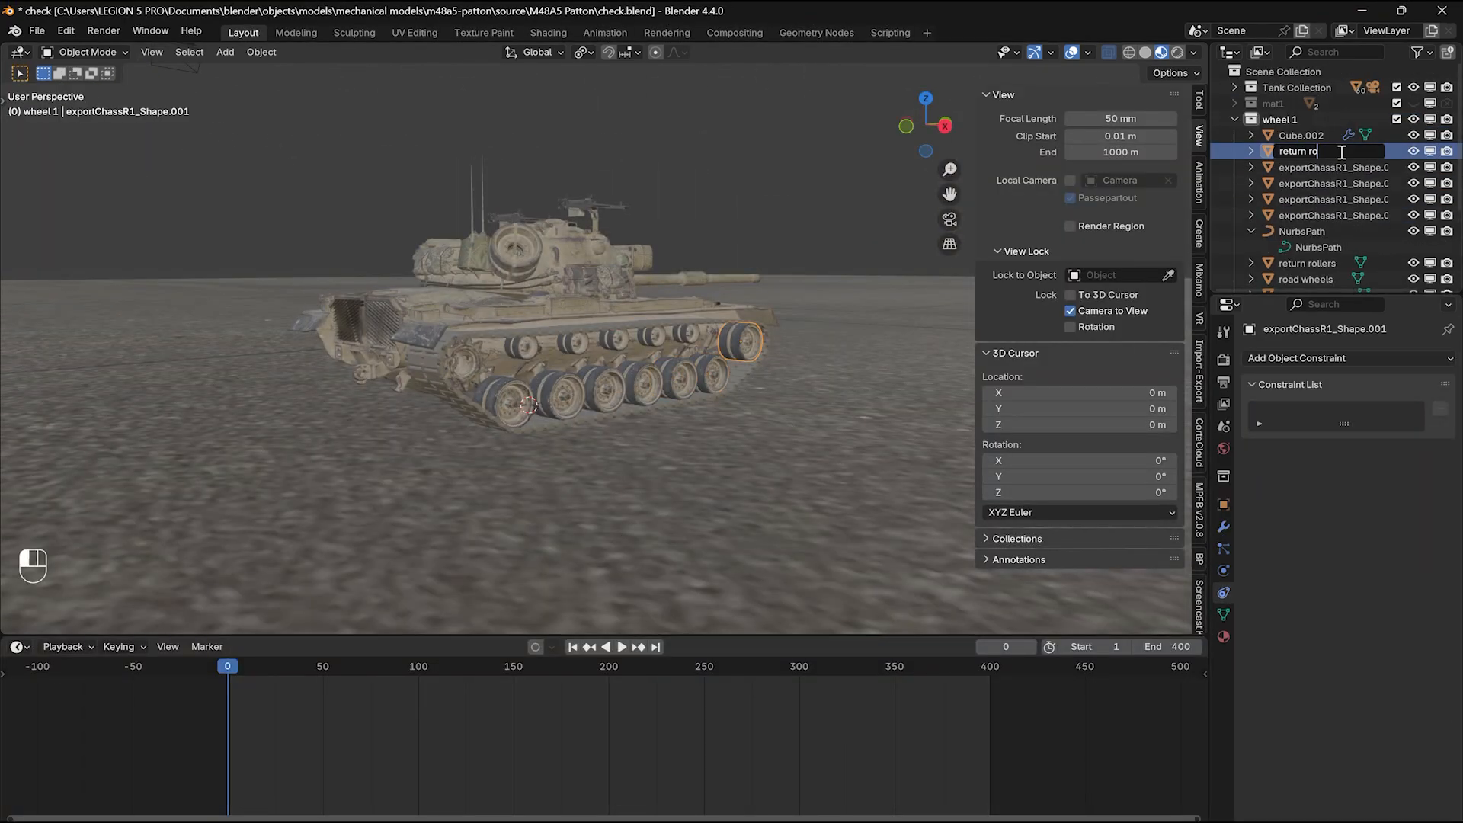
key(BackSpace)
key(BackSpace)
key(BackSpace)
key(BackSpace)
key(BackSpace)
key(BackSpace)
key(BackSpace)
key(BackSpace)
key(BackSpace)
text(idler wheel)
key(Return)
Rename the next separated roller objects in the wheel 1 collection as return rollers and road wheels3.
double_click(1318, 152)
text(return rollers)
key(Return)
double_click(1347, 155)
text(road wheels)
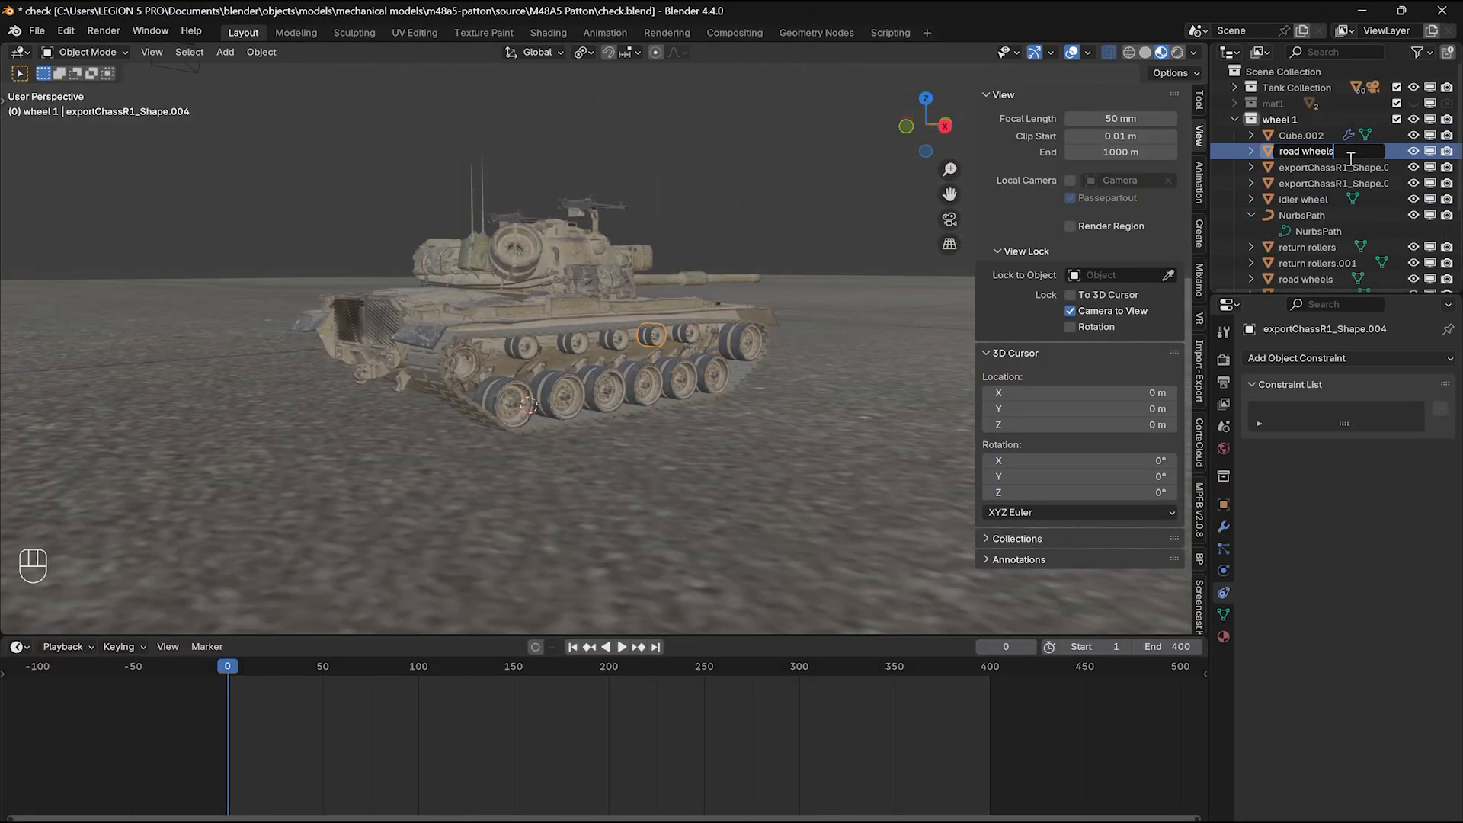
key(Return)
double_click(1347, 152)
text(road wheels3)
key(Return)
Rename another separated roller object as return rollers1 and select road wheels3.001 in the wheel 1 collection.
scroll(1307, 221, down, 3)
double_click(1311, 169)
text(return rollers1)
click(1314, 217)
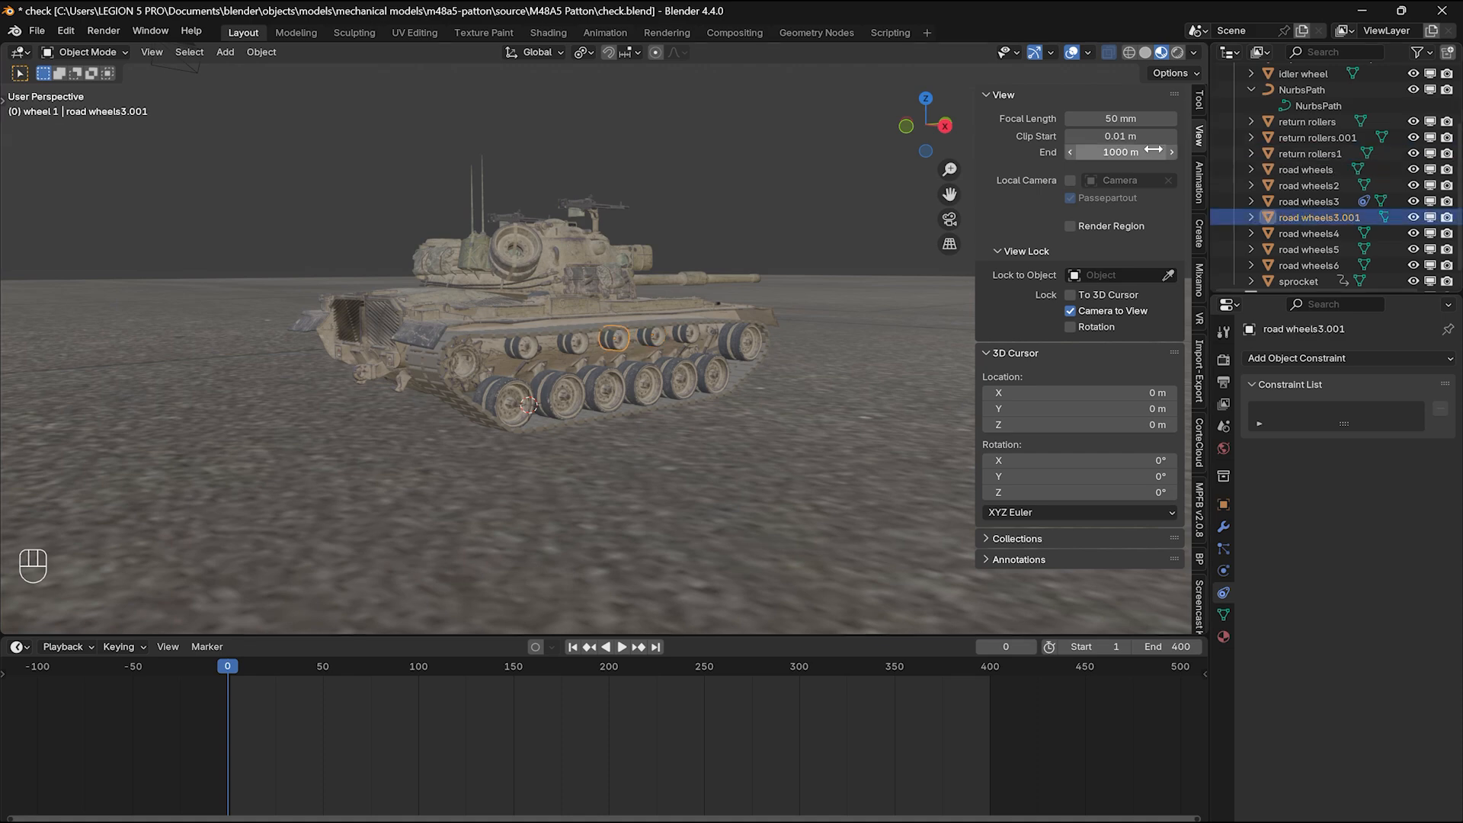
Add a Sphere empty and move it beside the road wheels, about 1.81 m in X, 0.40 m in Y and 0.67 m in Z.
key(shift+a)
mouse_move(607, 400)
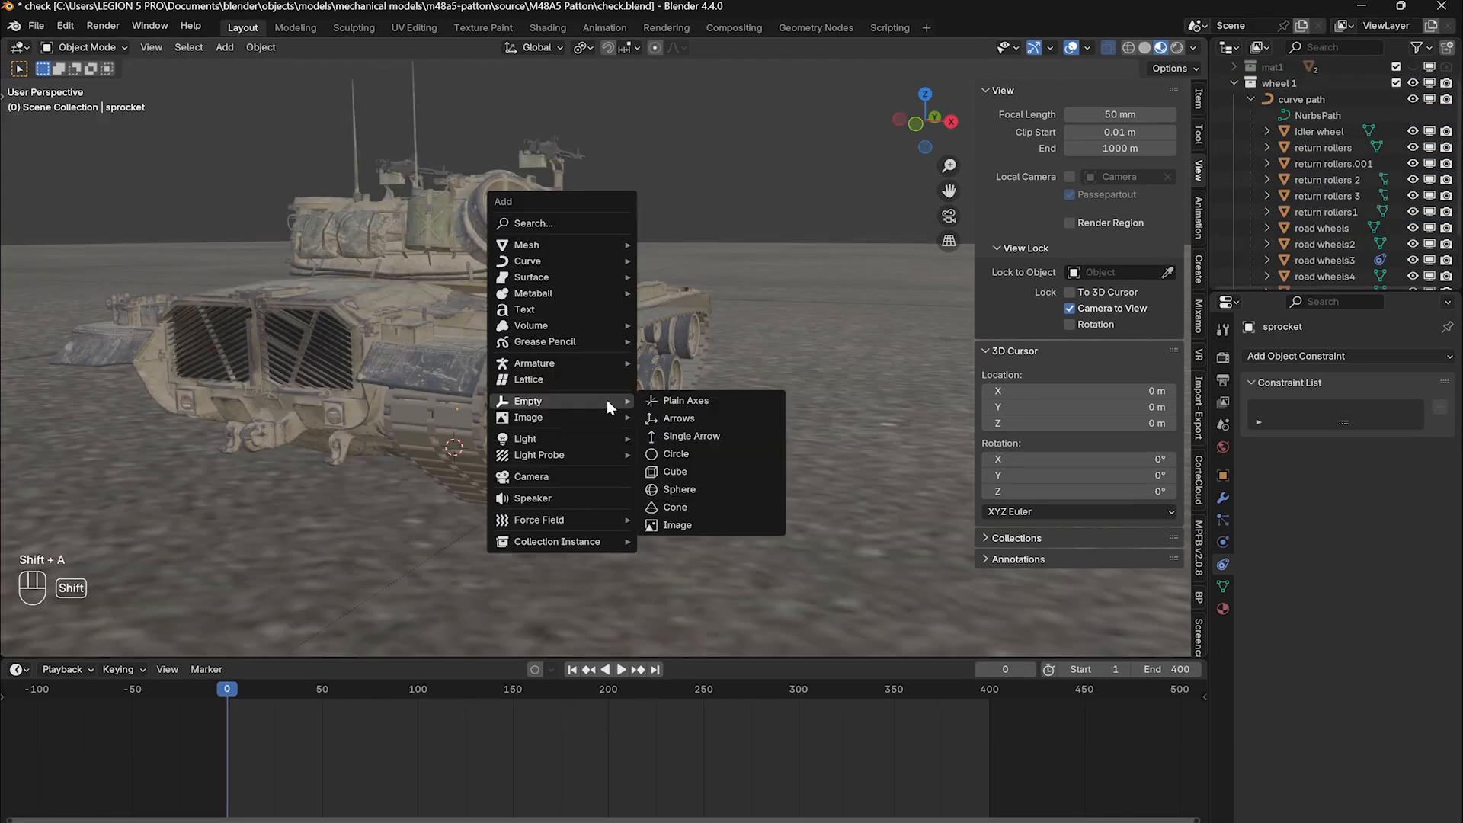
click(680, 489)
key(g)
click(592, 450)
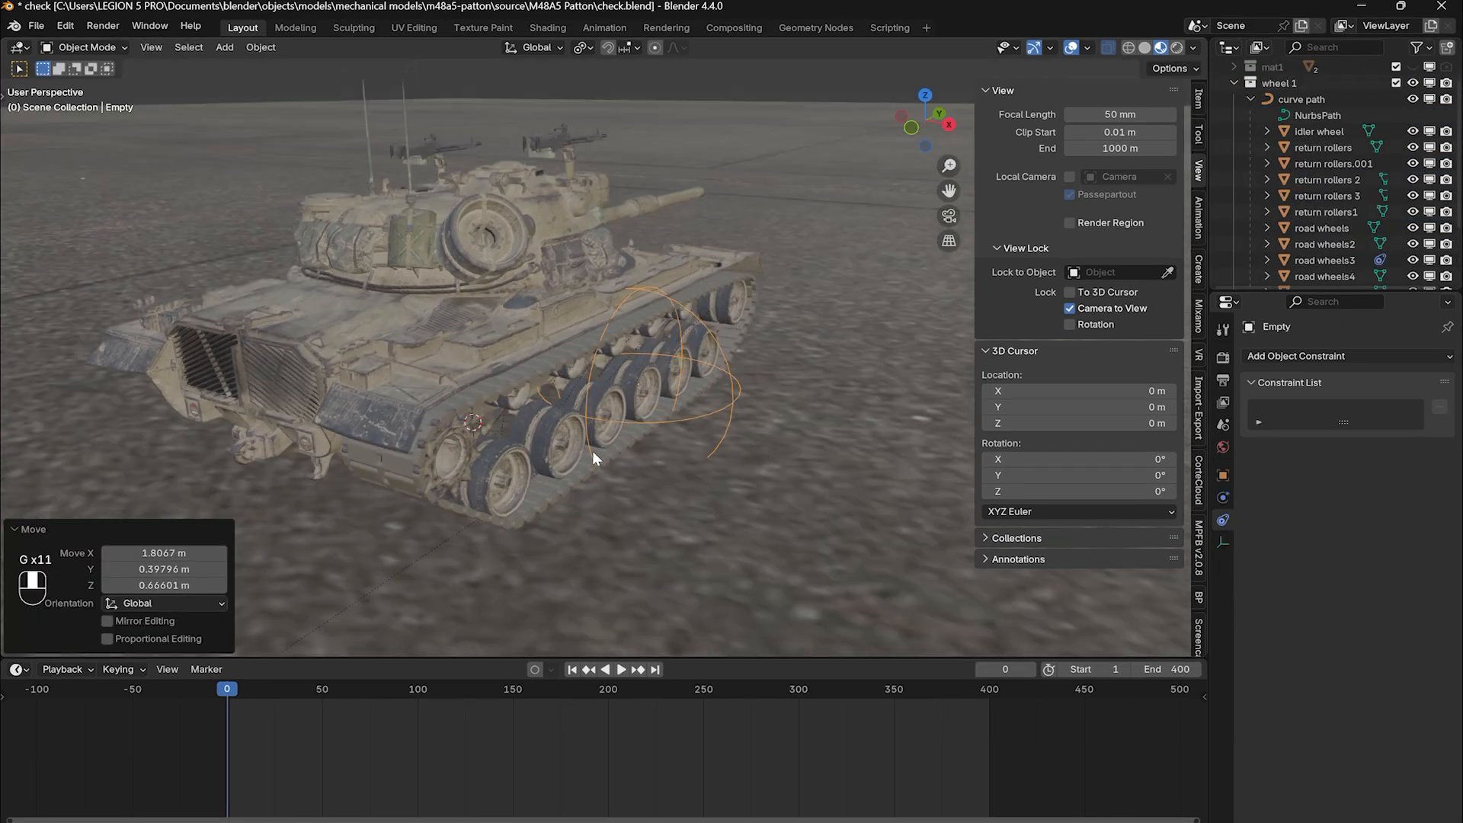
Parent the track, road wheels, return rollers and Empty to the curve path as Object with Keep Transform enabled.
middle_drag(592, 450, 619, 461)
click(377, 440)
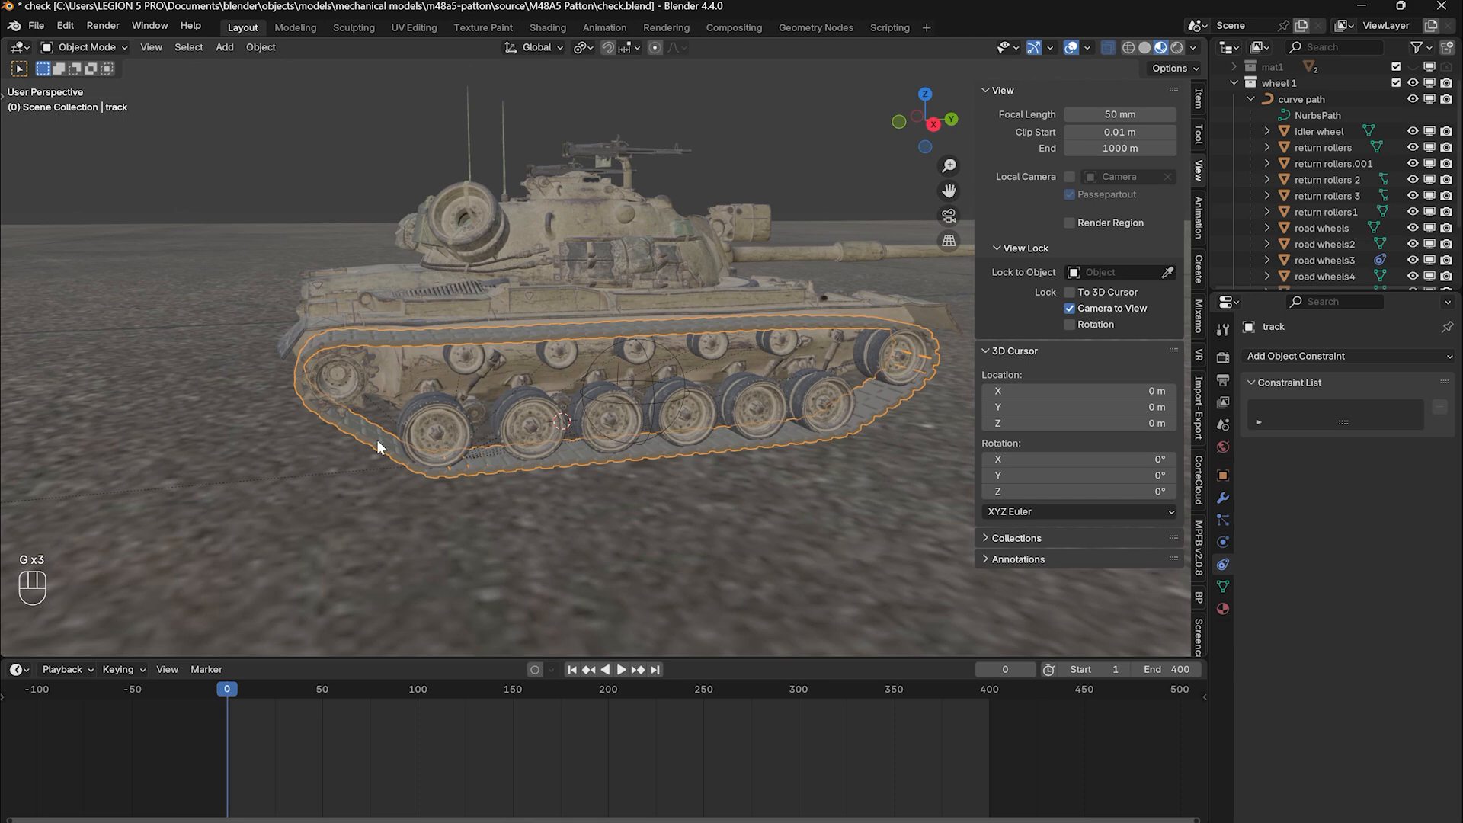
middle_drag(468, 438, 532, 441)
shift+click(453, 447)
shift+click(538, 436)
shift+click(629, 425)
shift+click(680, 416)
shift+click(736, 403)
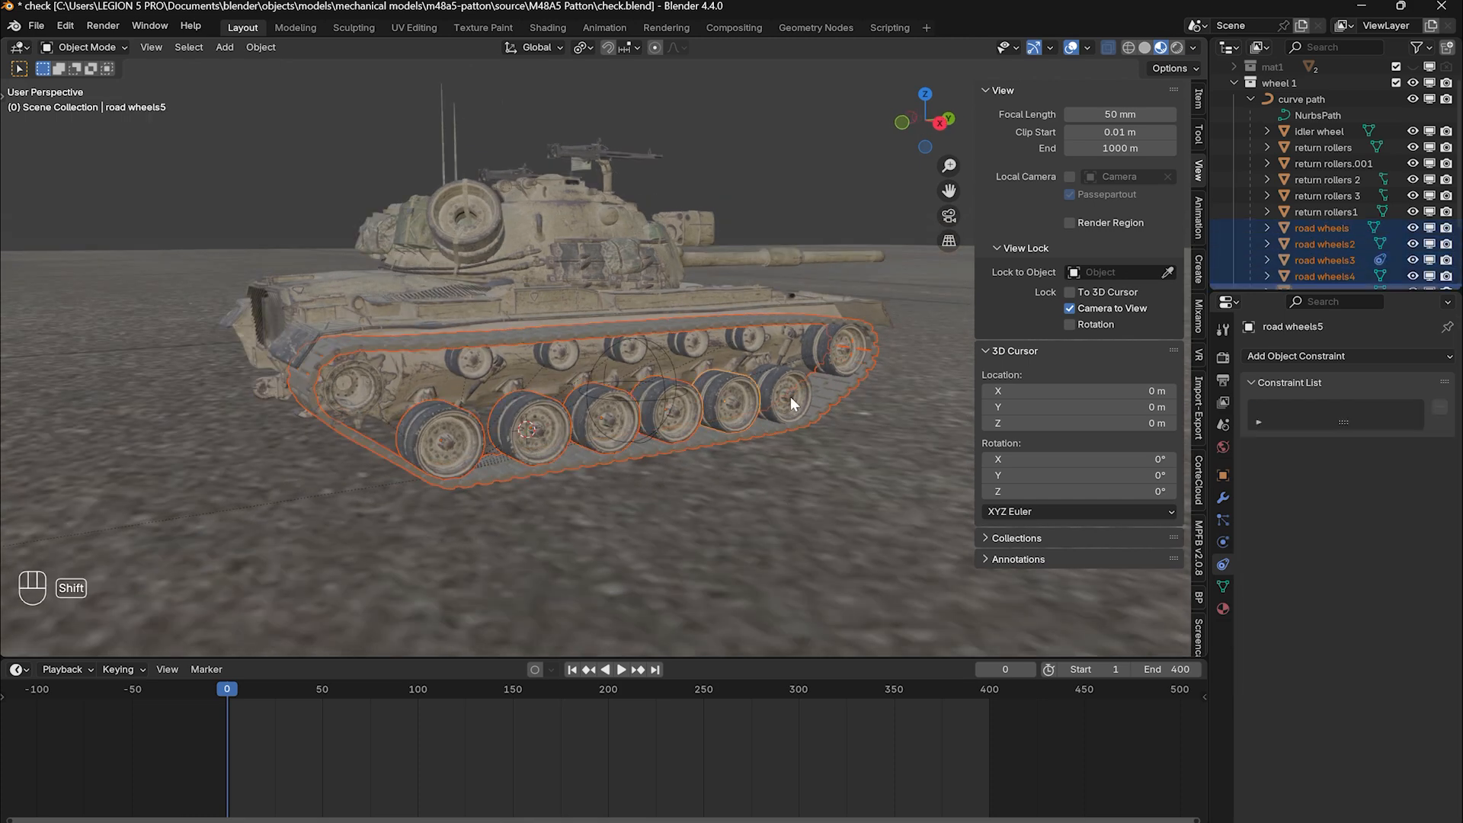
shift+click(836, 348)
shift+click(743, 338)
shift+click(686, 343)
shift+click(624, 349)
shift+click(556, 352)
shift+click(469, 360)
shift+click(625, 349)
key(ctrl+p)
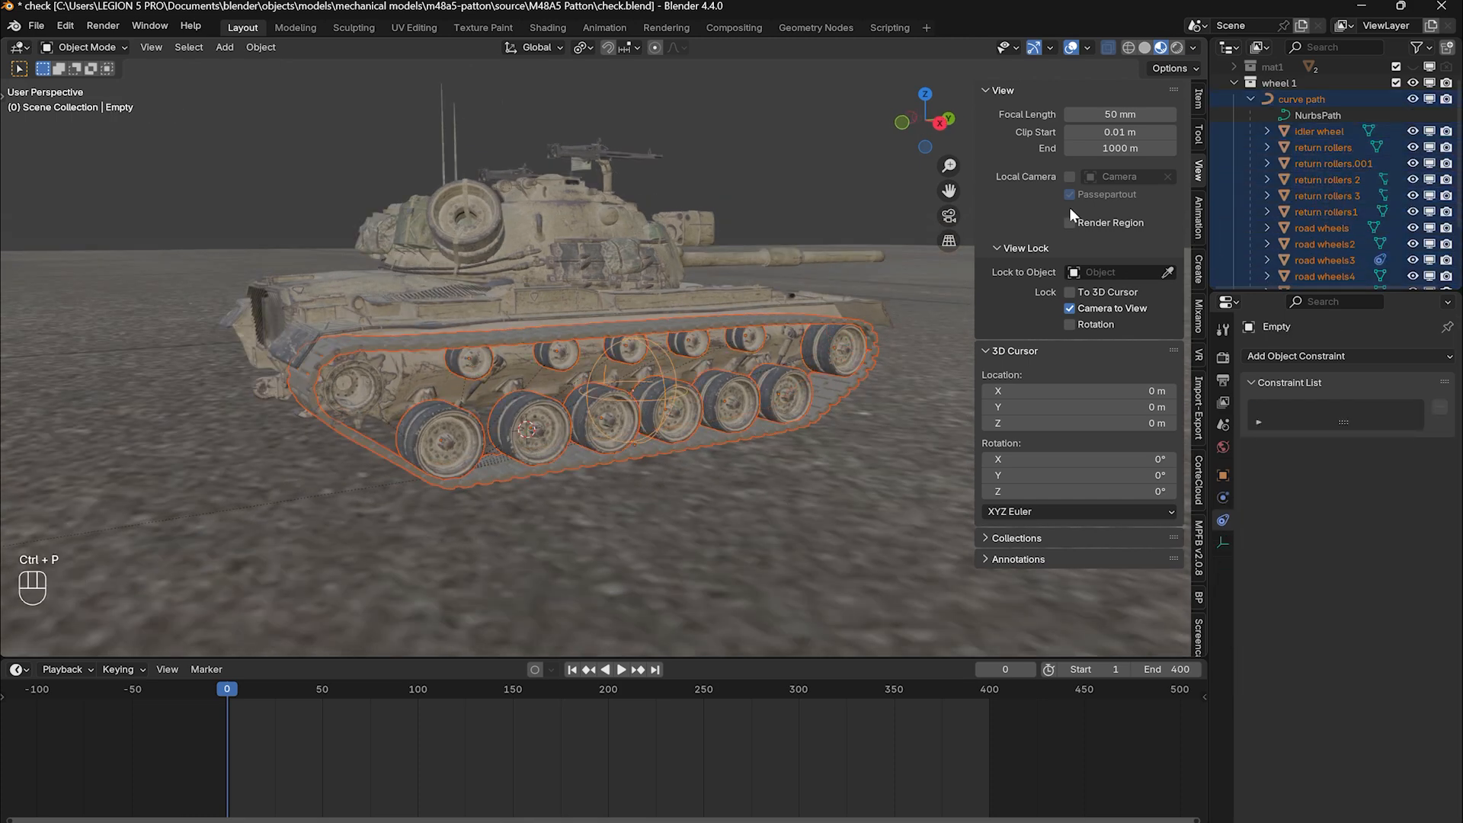
ctrl+click(1297, 98)
key(ctrl+p)
click(653, 350)
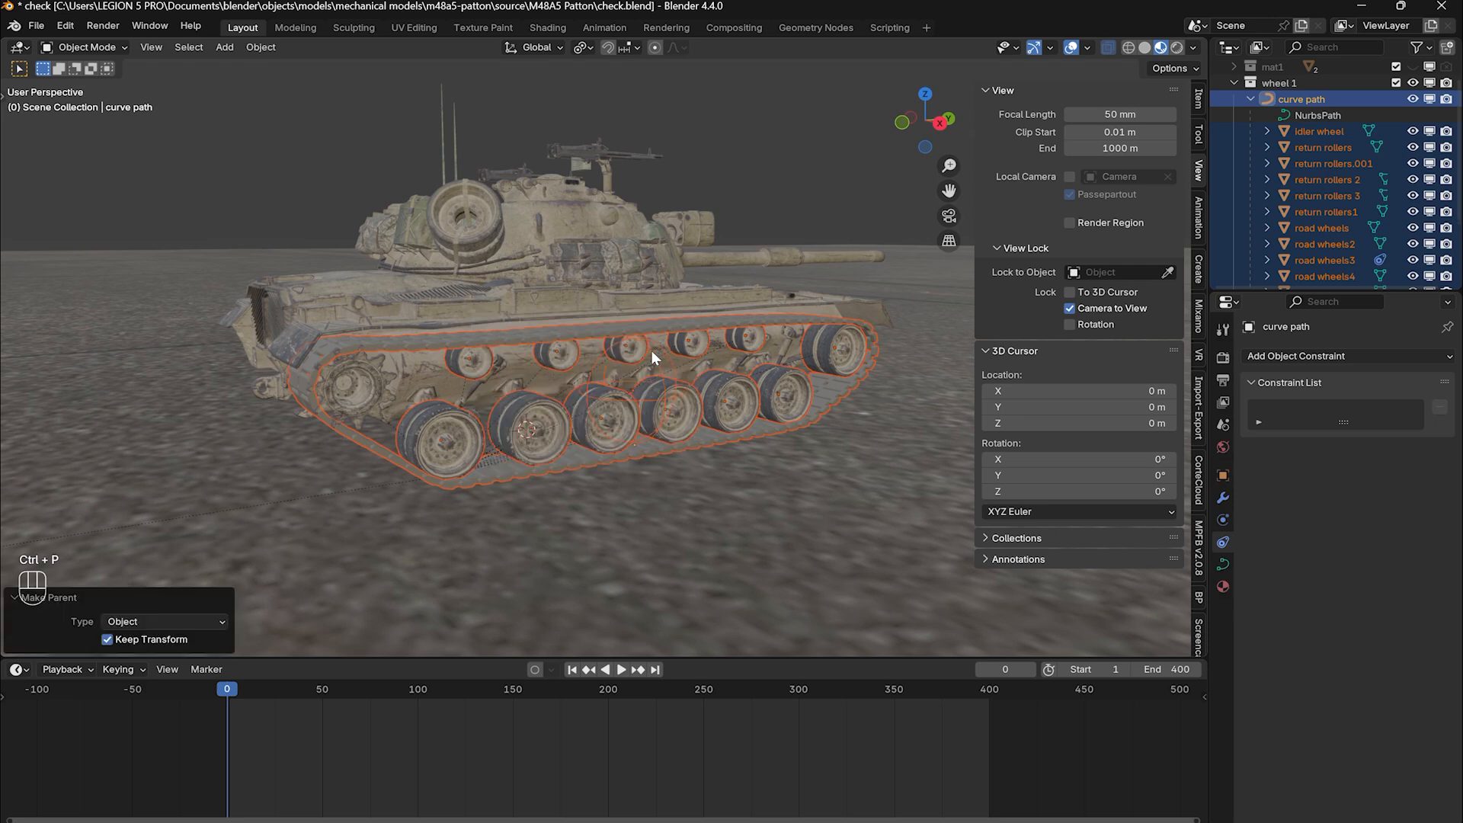
Parent the curve path to the tank's hull.
middle_drag(357, 435, 488, 435)
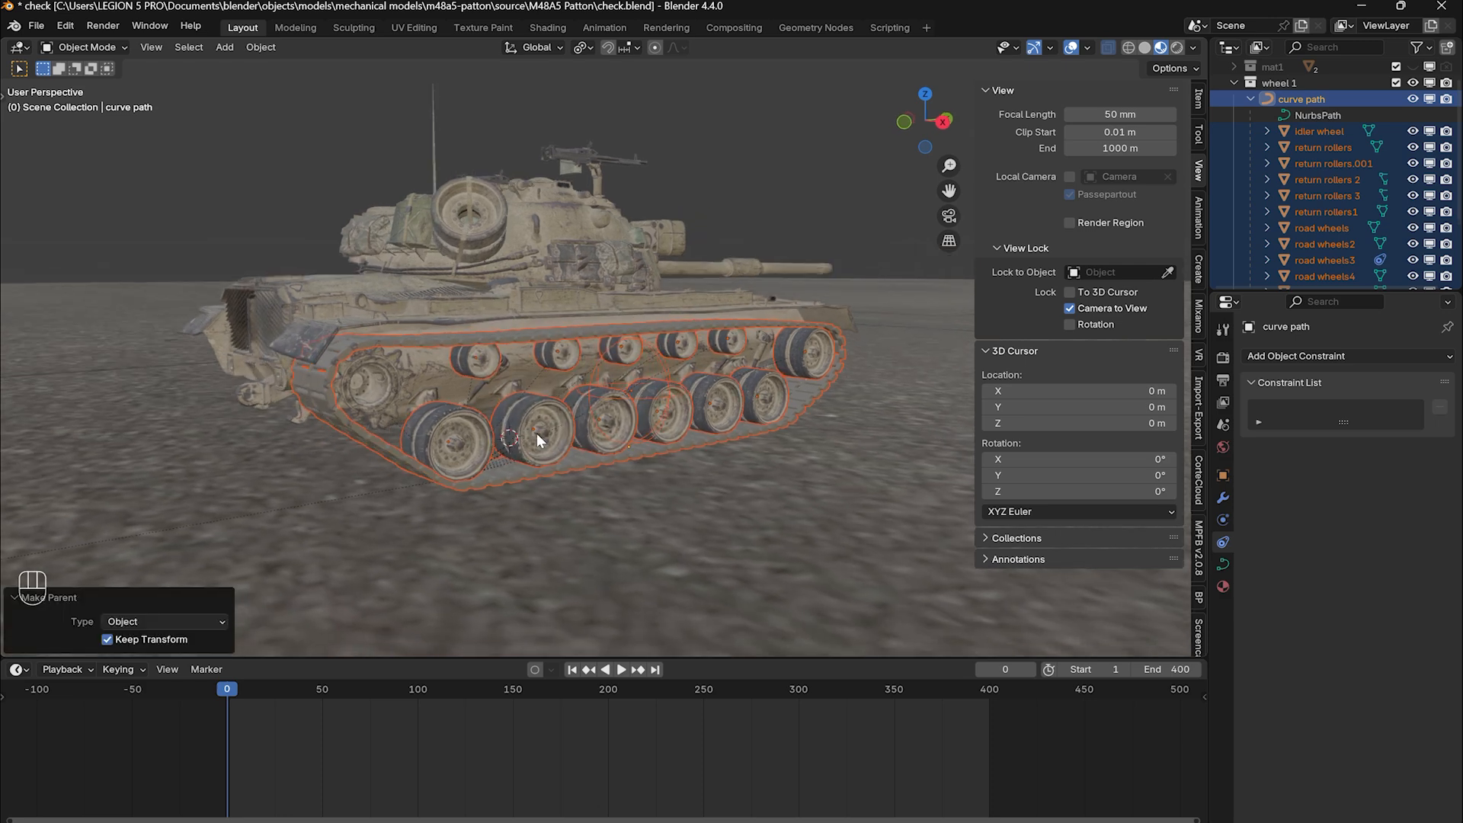
click(1356, 102)
middle_drag(636, 379, 733, 368)
shift+click(359, 344)
middle_drag(359, 345, 686, 427)
key(ctrl+p)
click(564, 382)
Add a Transformation constraint to the track with the Empty as its target.
click(446, 428)
middle_drag(441, 462, 484, 487)
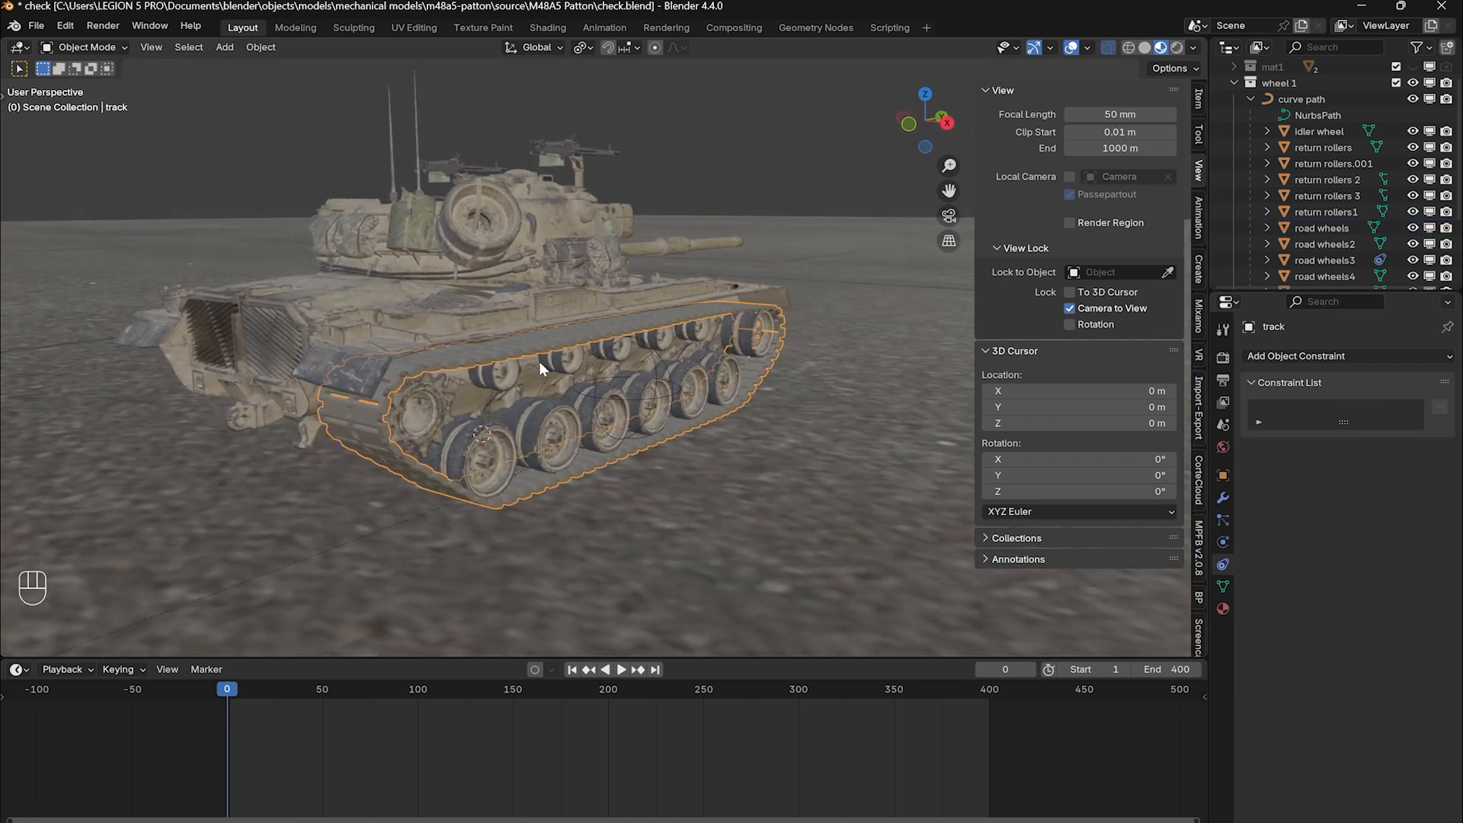
click(1374, 354)
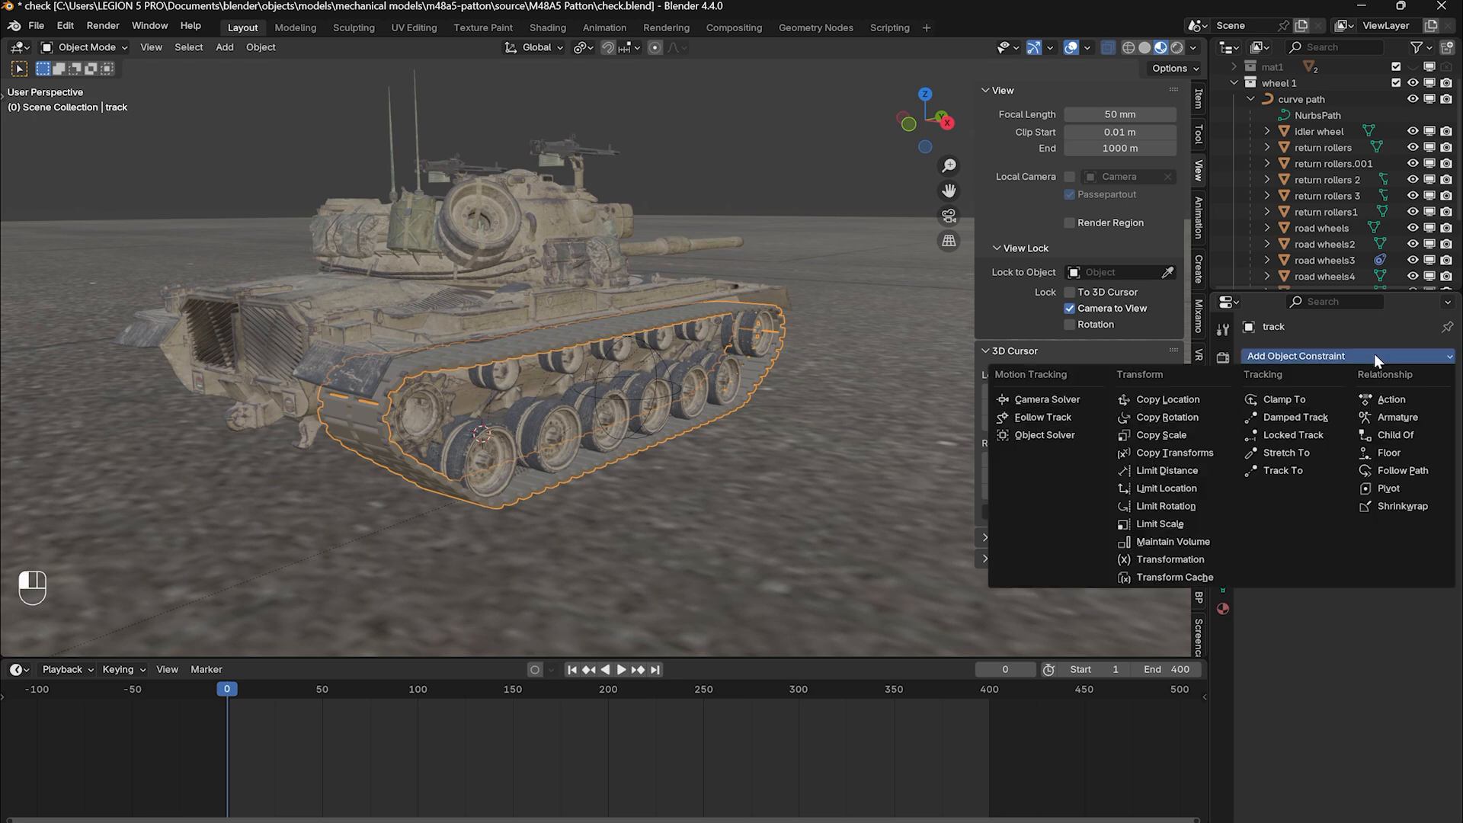
click(1191, 556)
Rename the Empty as sphere.
click(651, 396)
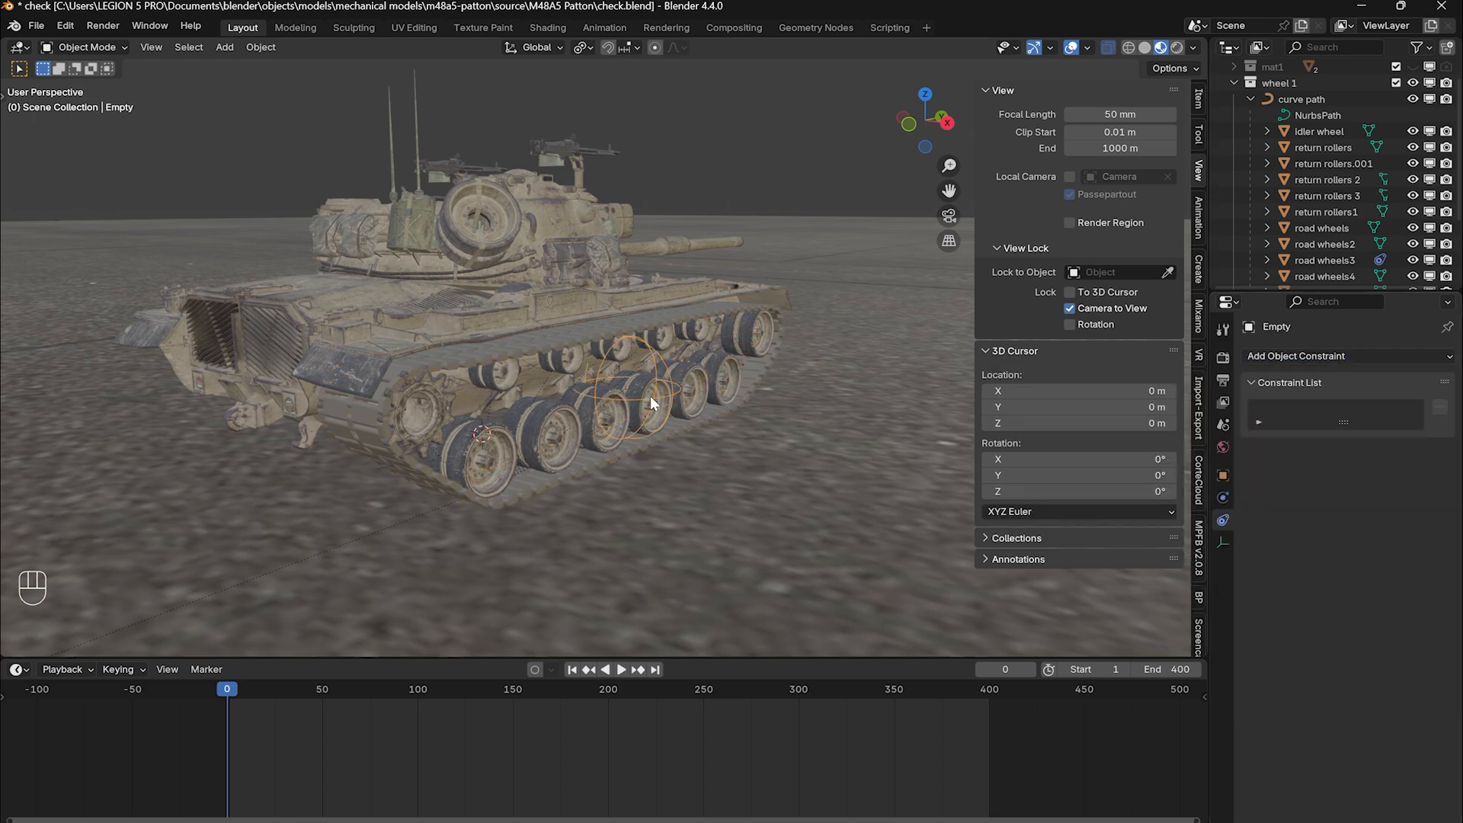
scroll(1296, 229, down, 4)
double_click(1287, 275)
text(s)
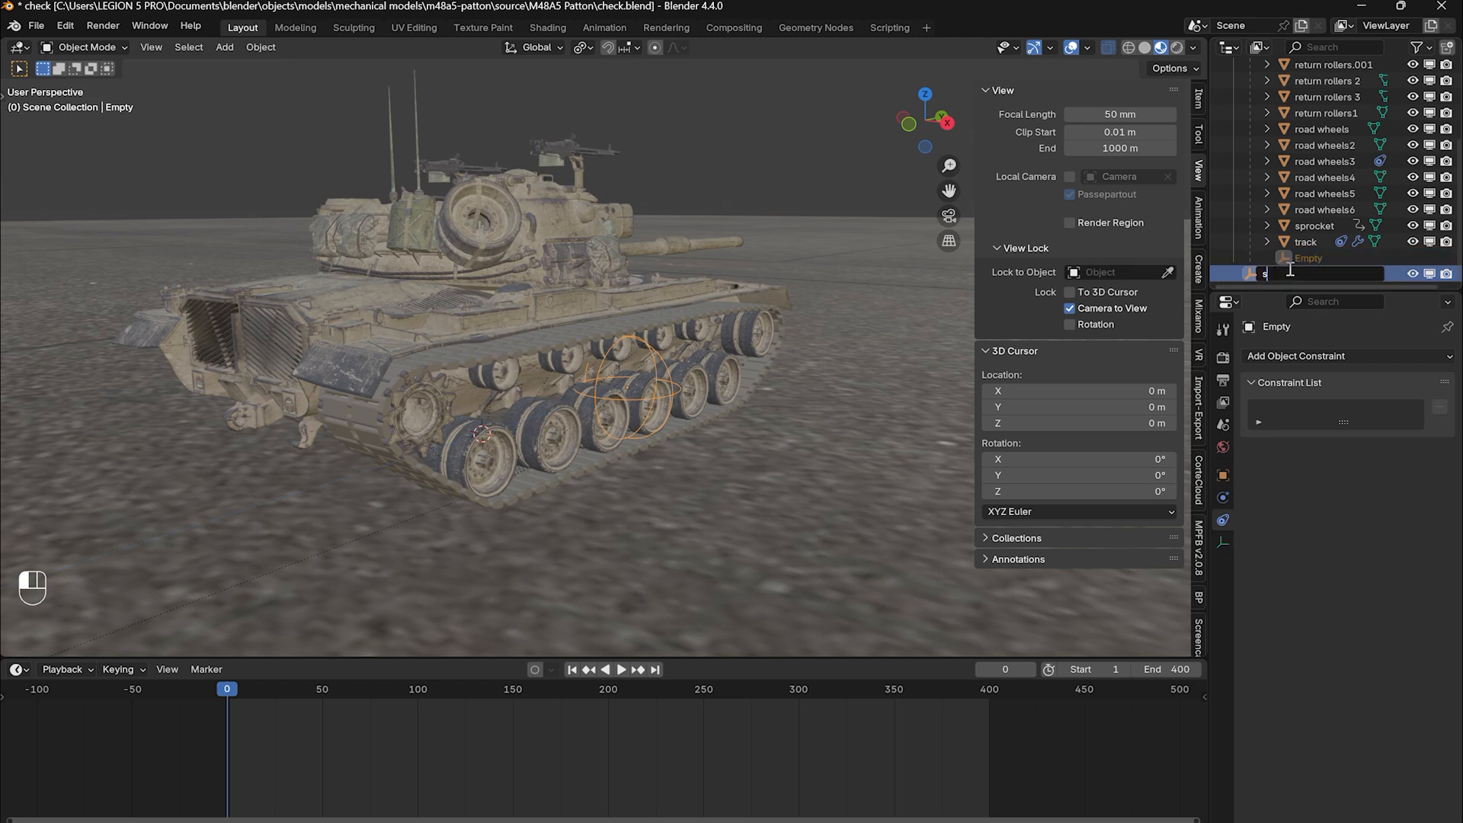
text(phere)
key(Return)
Enable Extrapolate and set the owner to Local Space in the track's Transformation constraint.
middle_drag(457, 396, 486, 399)
click(383, 448)
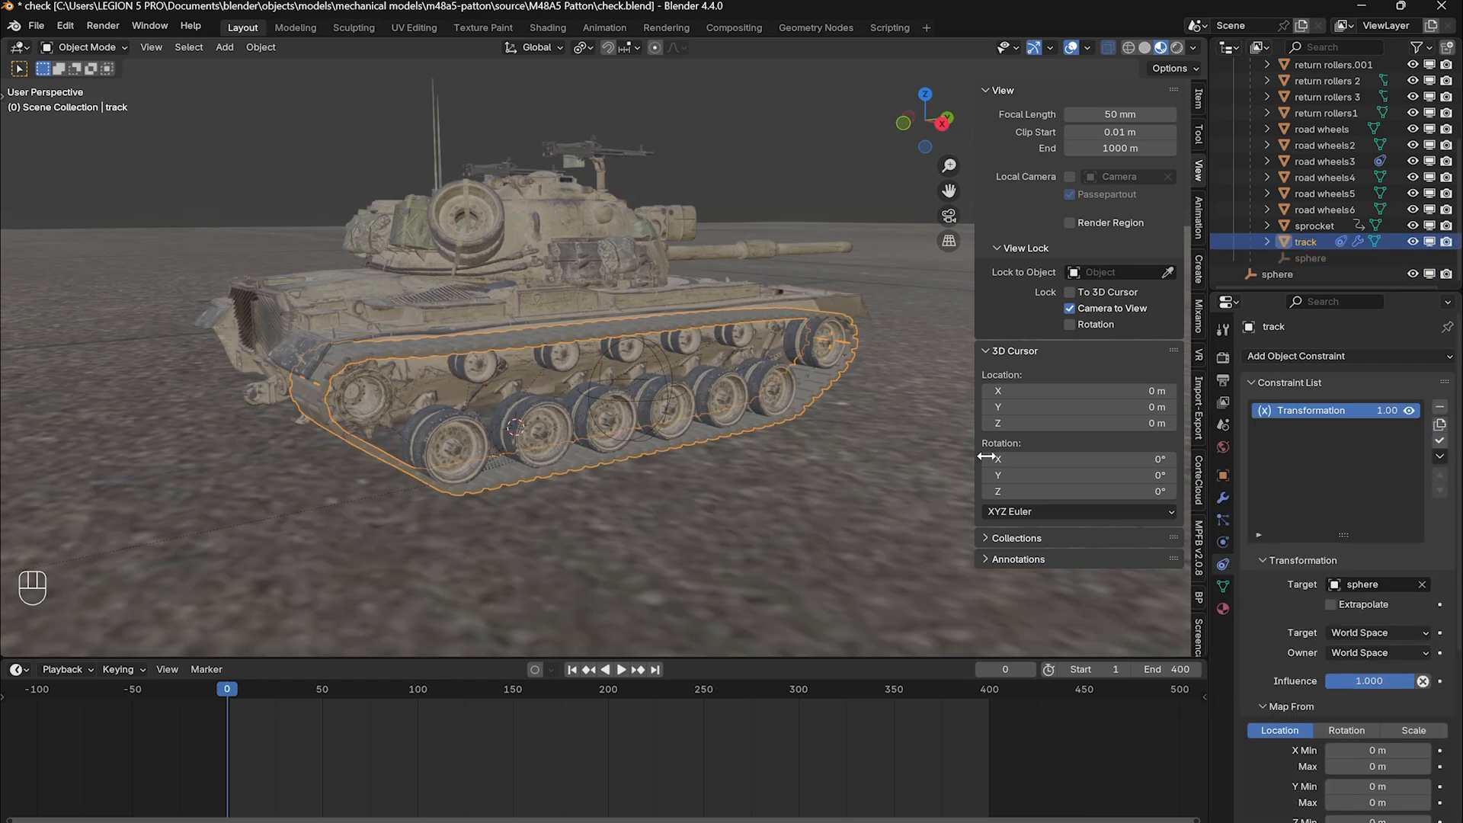
click(1332, 603)
scroll(1333, 594, down, 5)
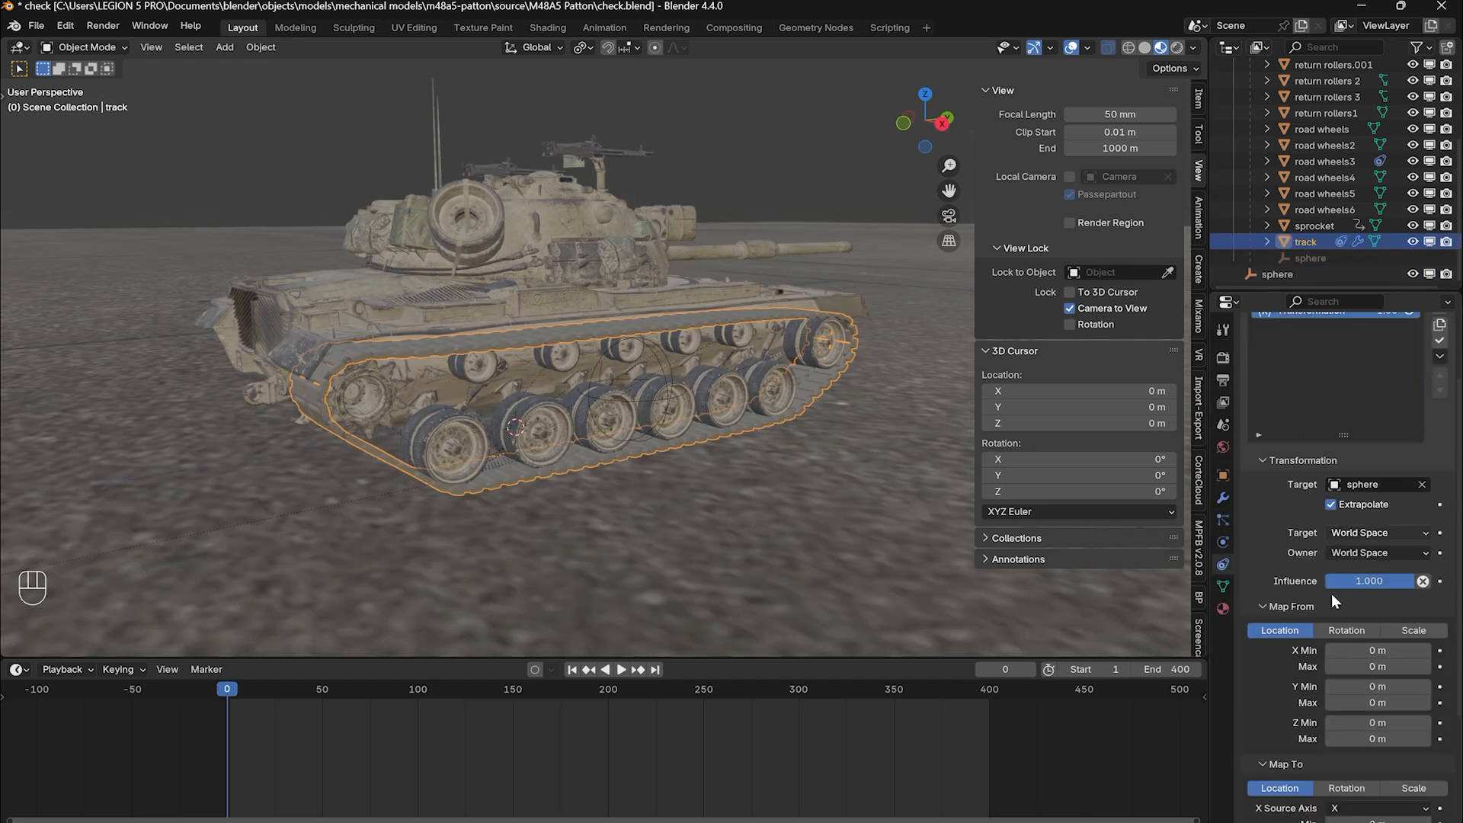
click(1374, 487)
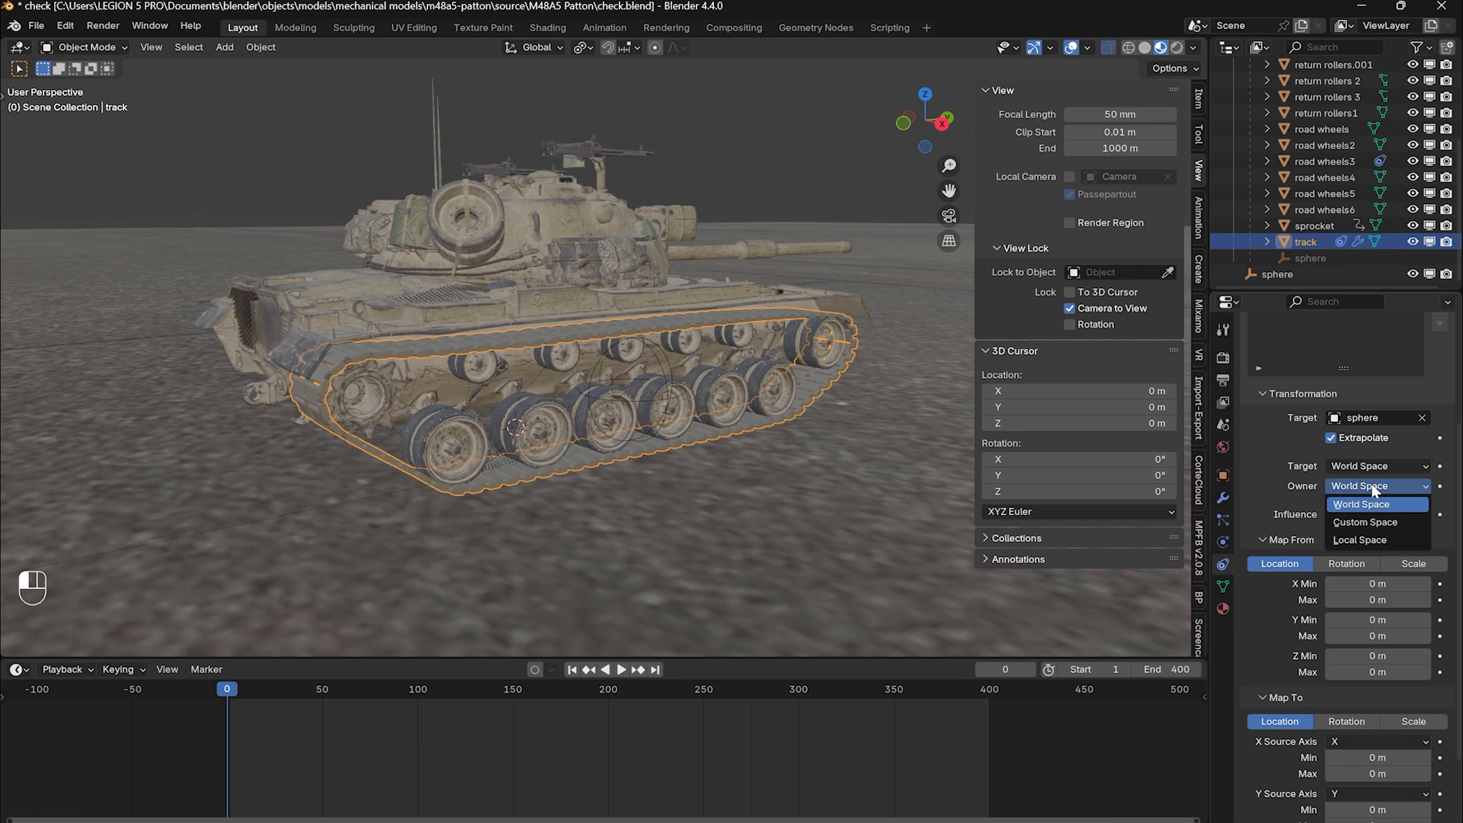
click(1367, 541)
Map the track's constraint from Rotation with a Y Max of 2°.
click(1343, 562)
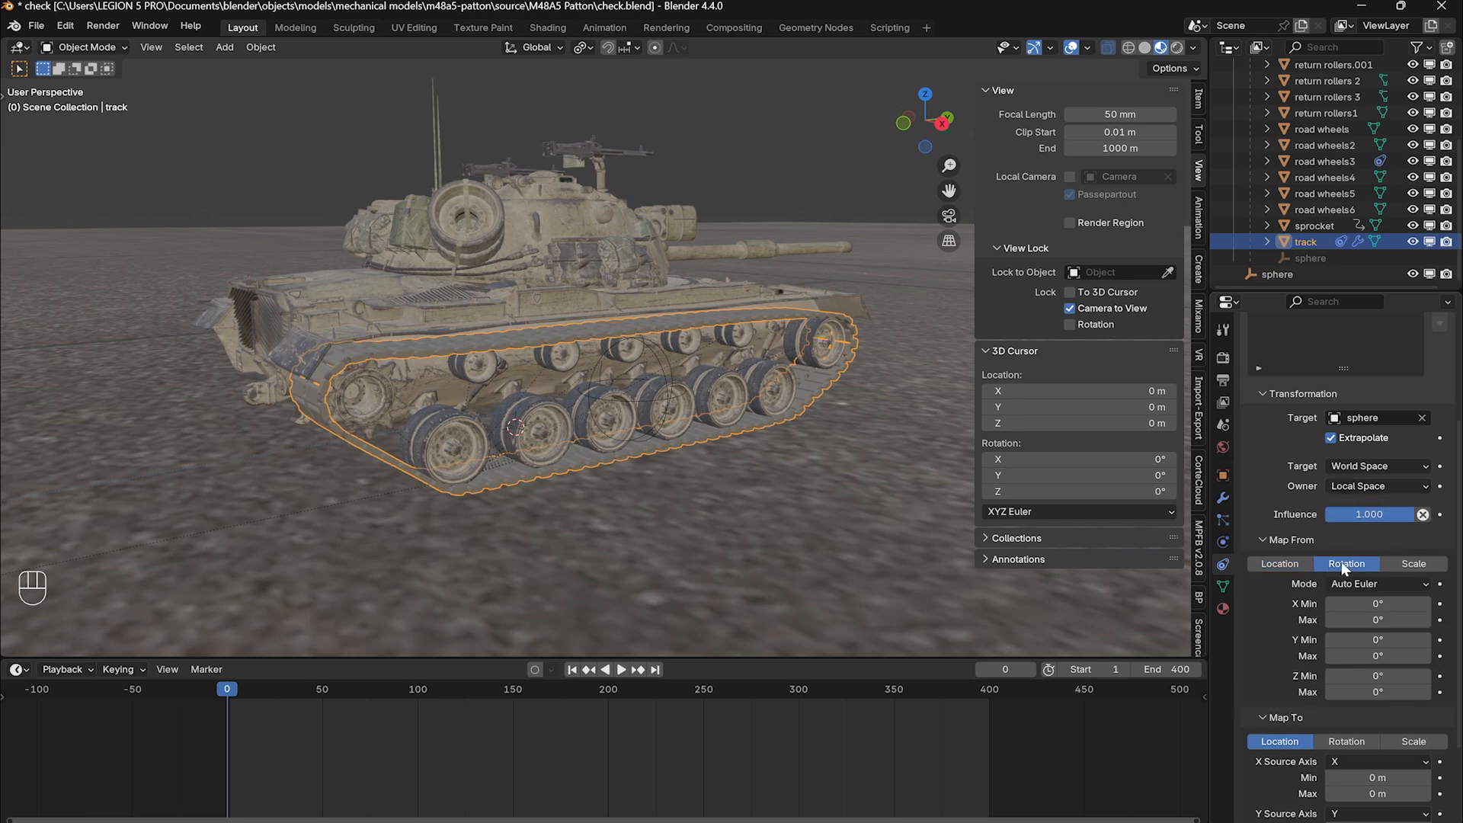
scroll(1353, 594, down, 1)
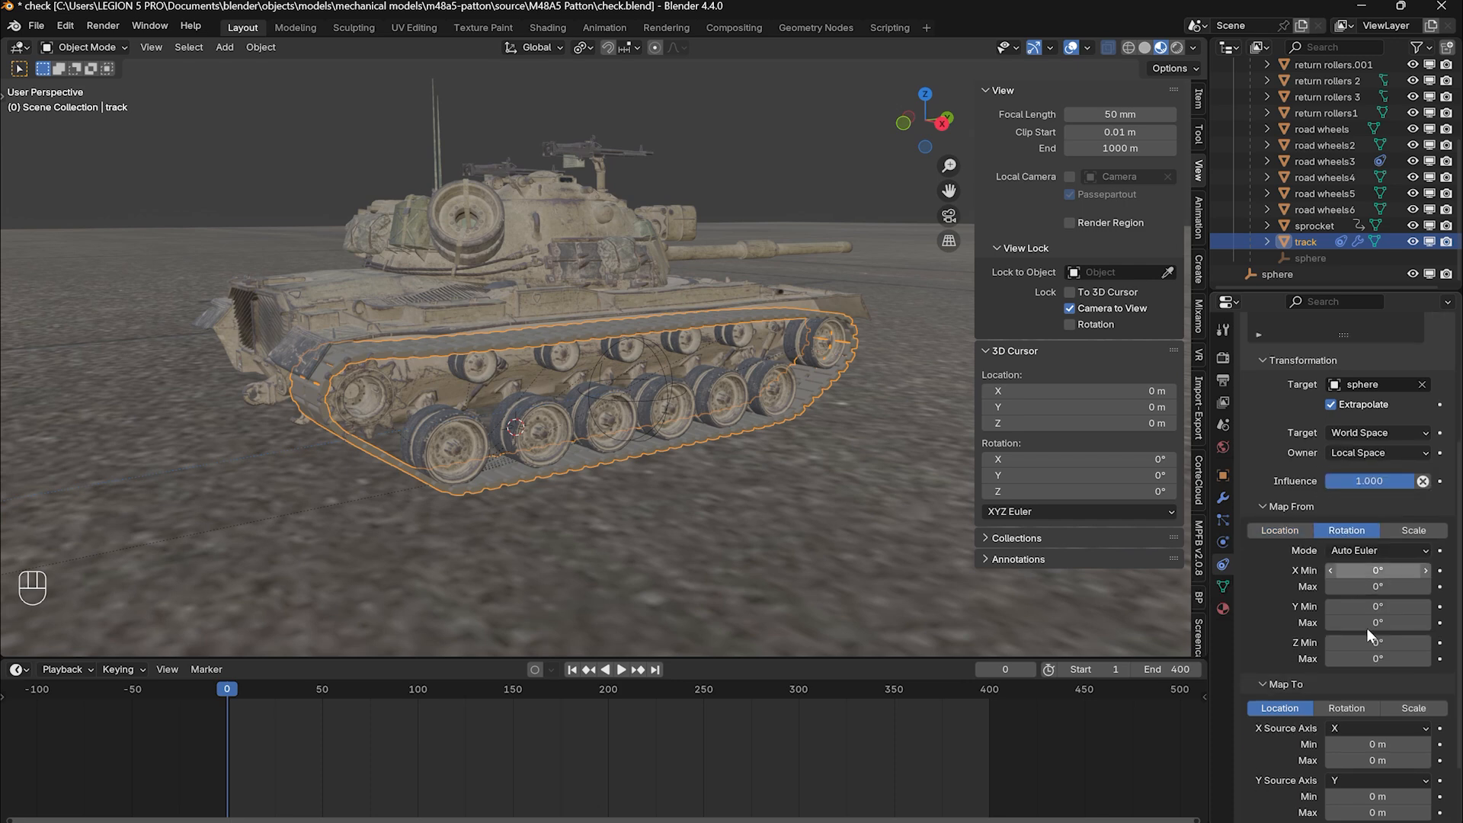
click(1370, 622)
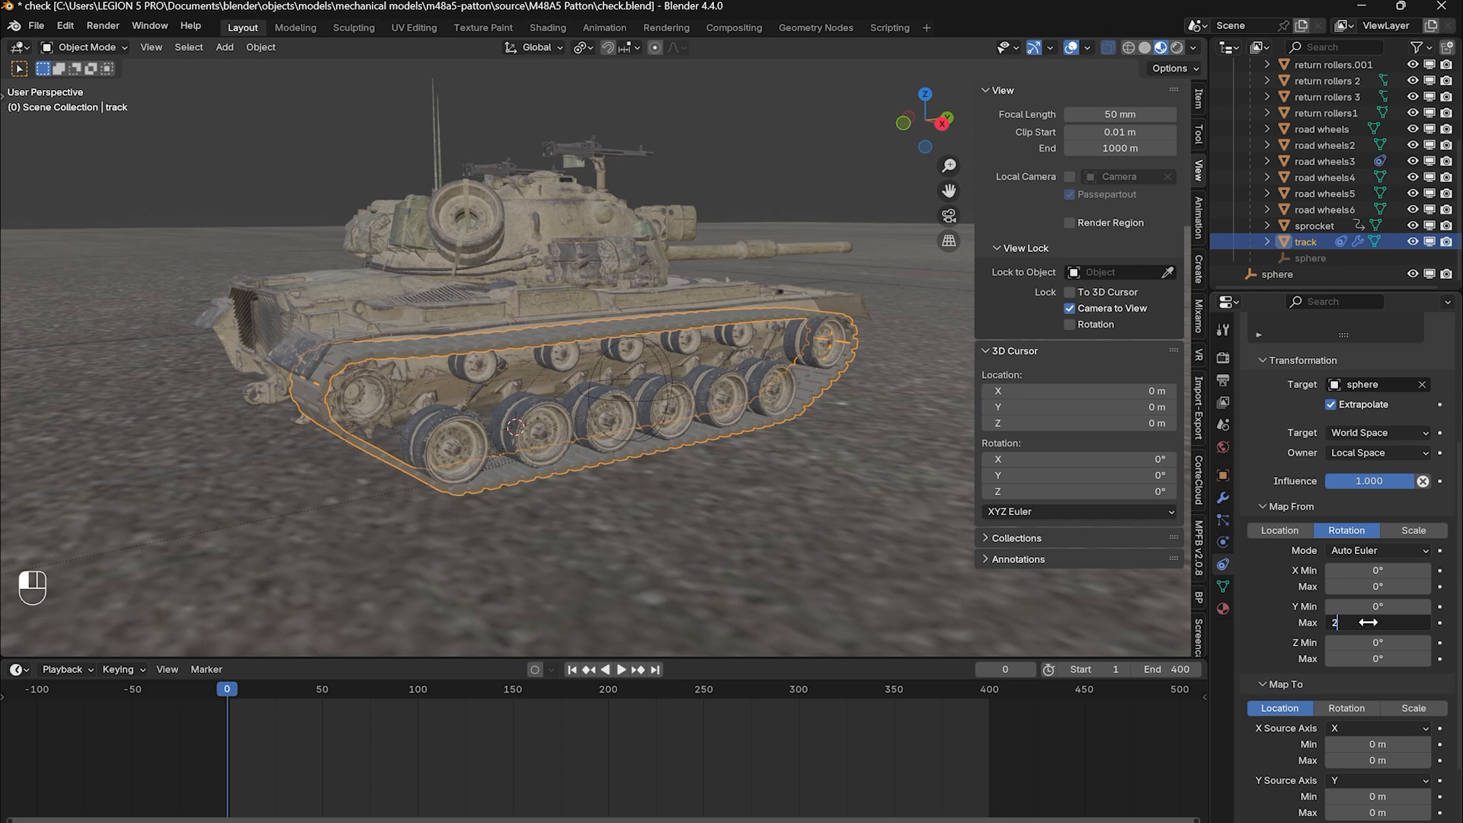
text(2)
key(Return)
Set the Map To location Y Max of the track's constraint to -0.05 m.
scroll(1369, 622, down, 2)
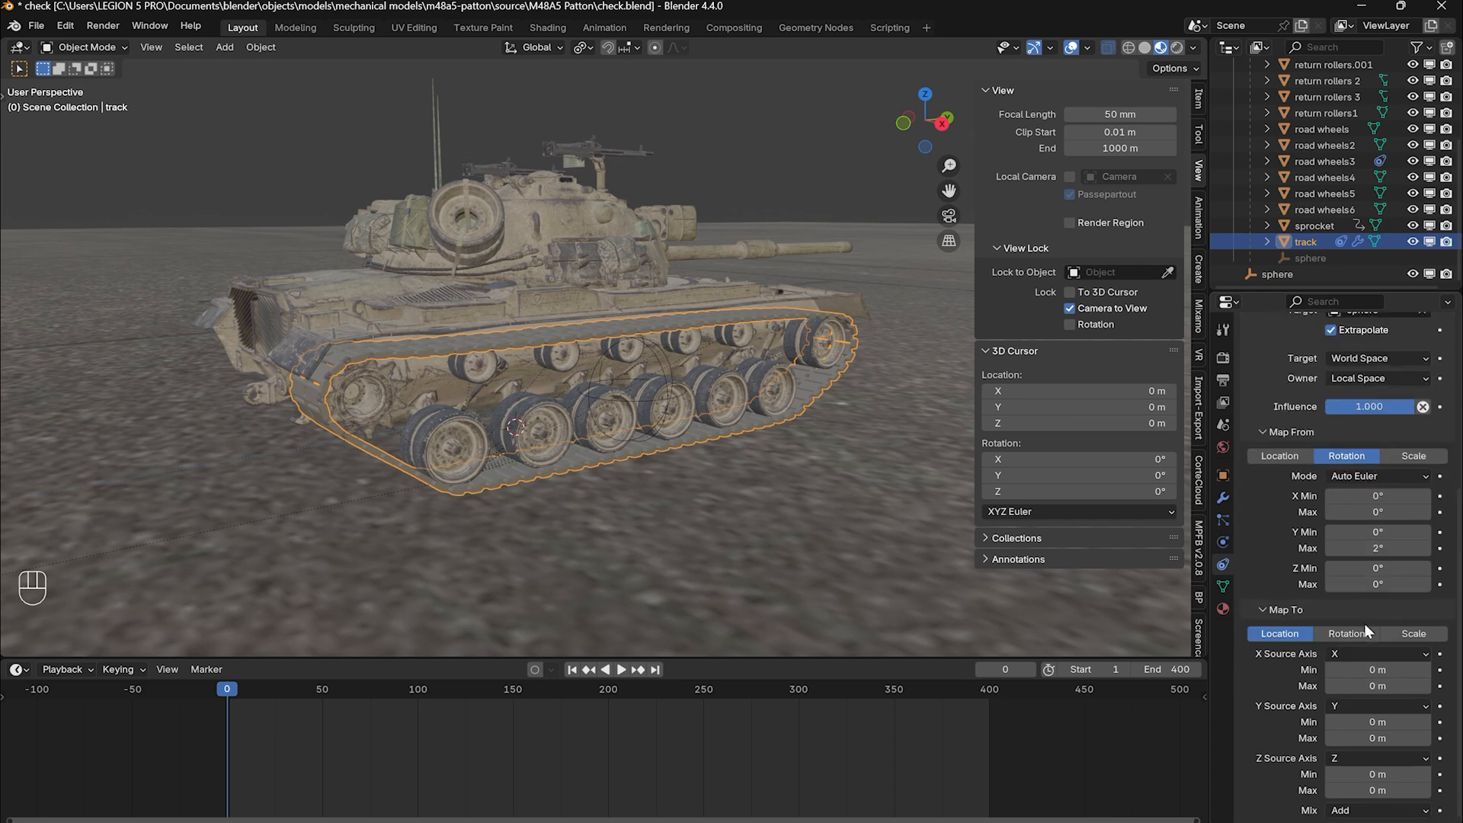
click(1371, 738)
text(-0.)
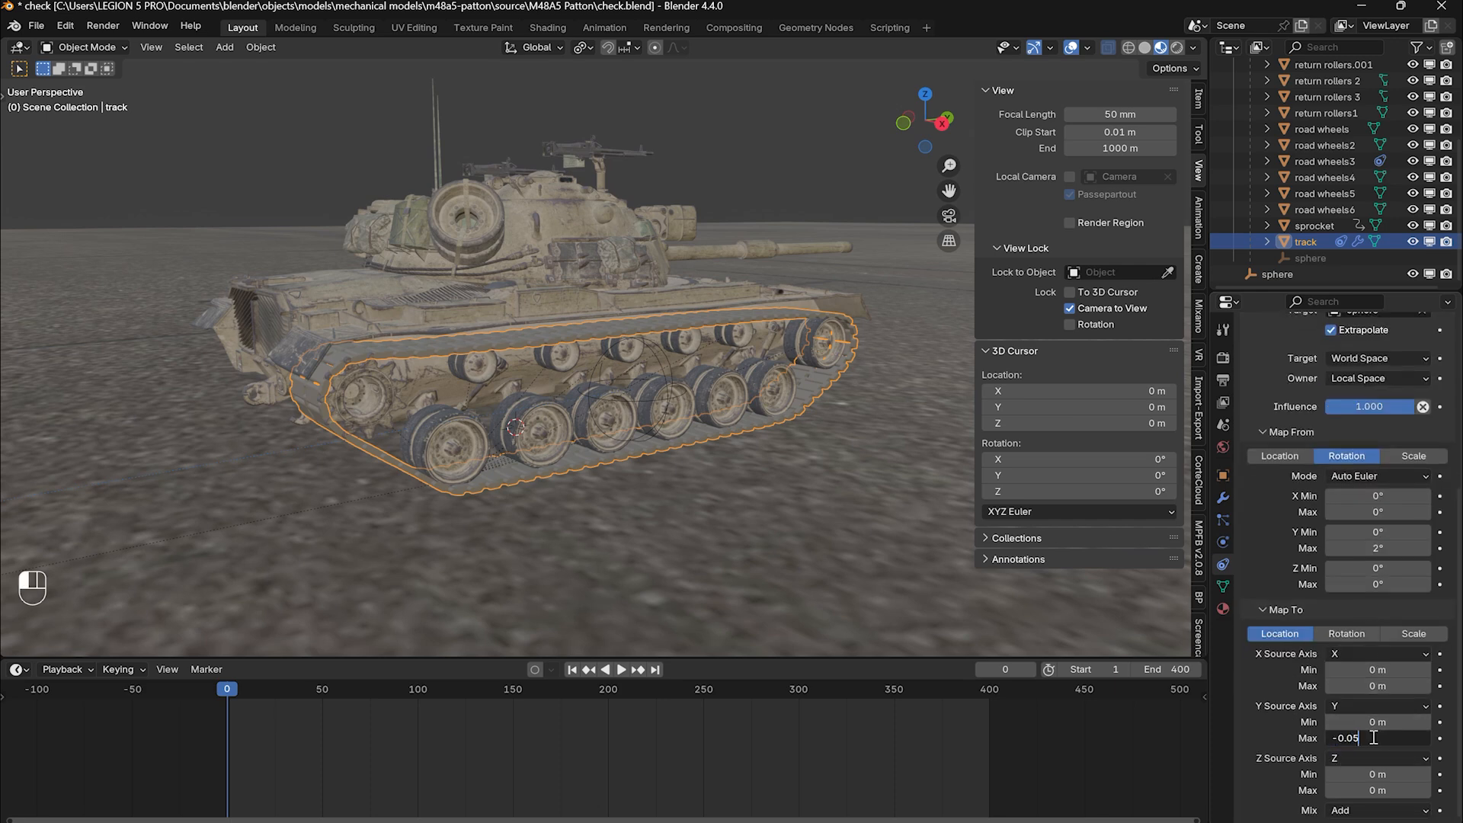
text(05)
key(Return)
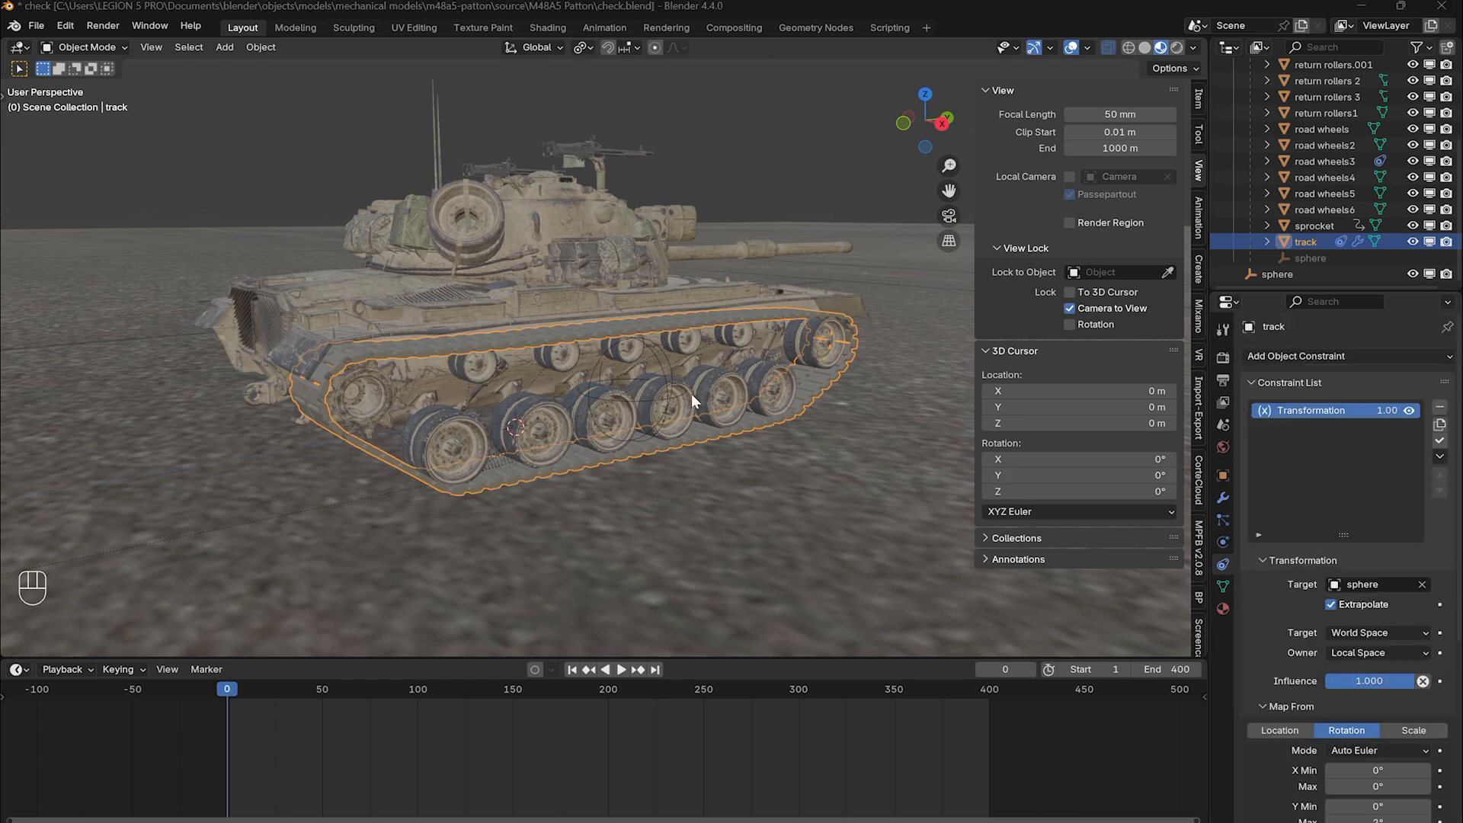
Test the track's motion by trial-rotating the sphere empty about the Y axis.
click(665, 396)
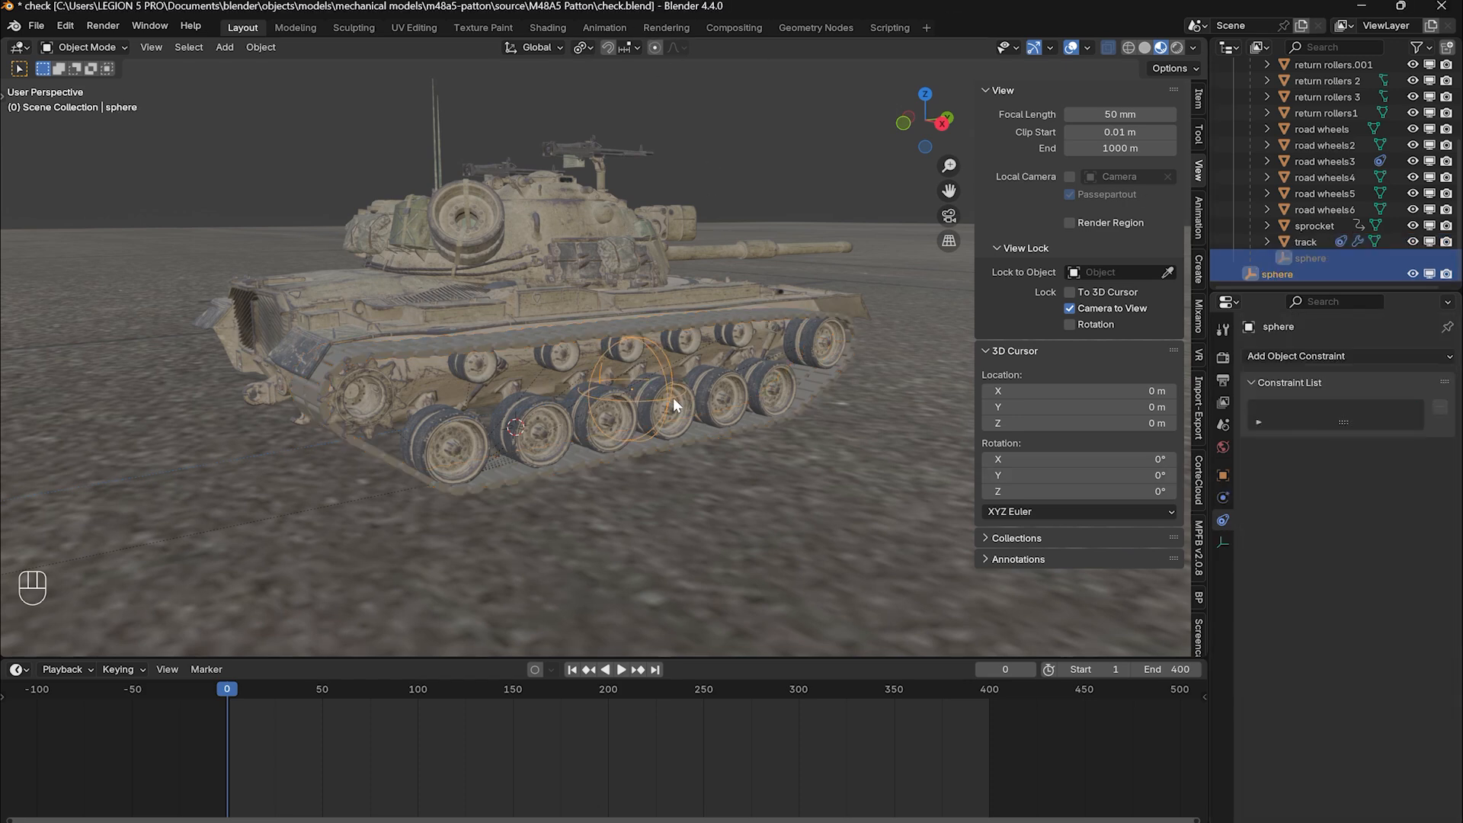
key(r)
key(y)
right_click(664, 334)
middle_drag(666, 339, 708, 416)
scroll(709, 416, up, 2)
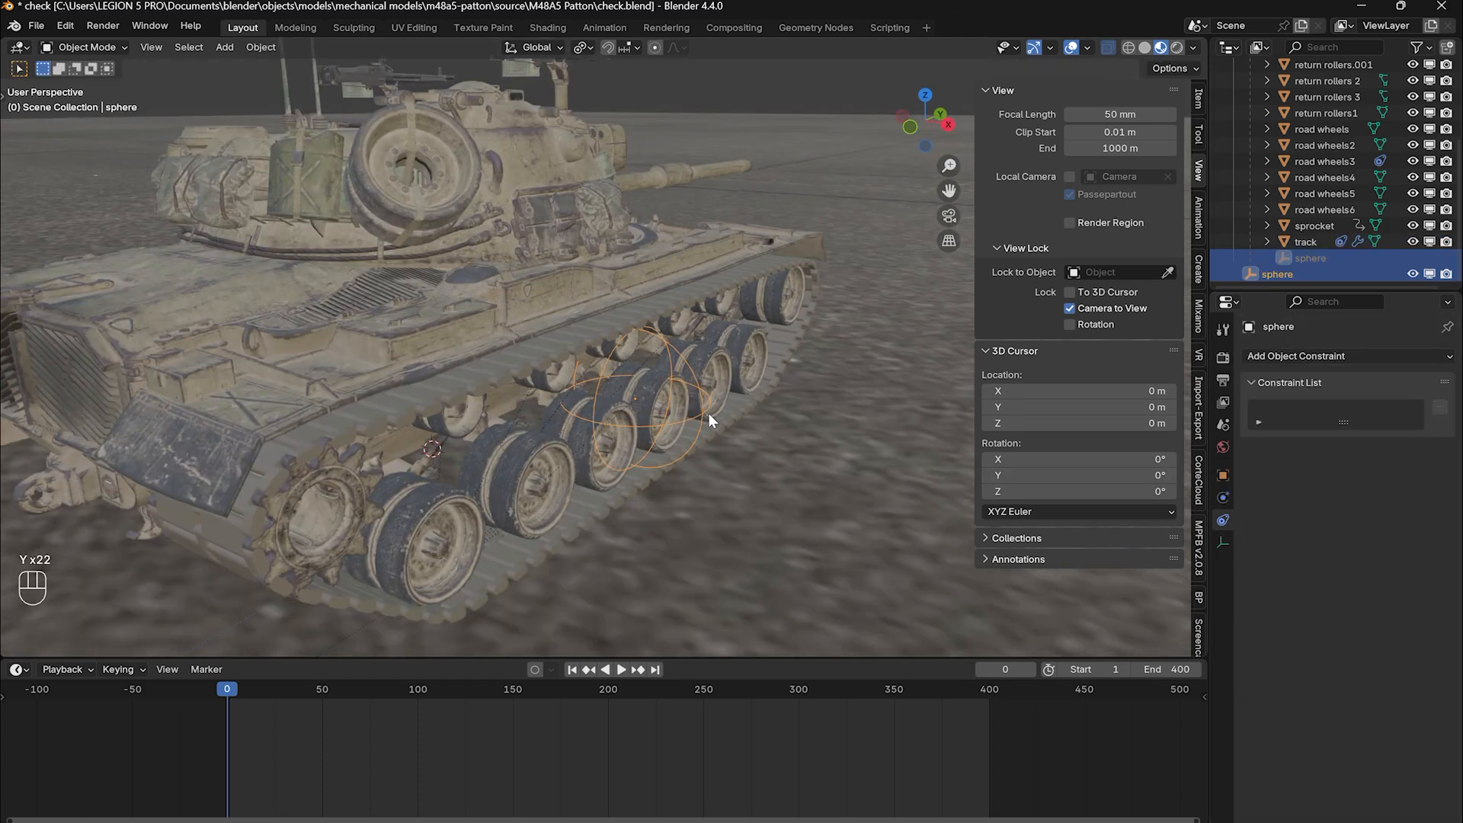
key(t)
key(r)
key(y)
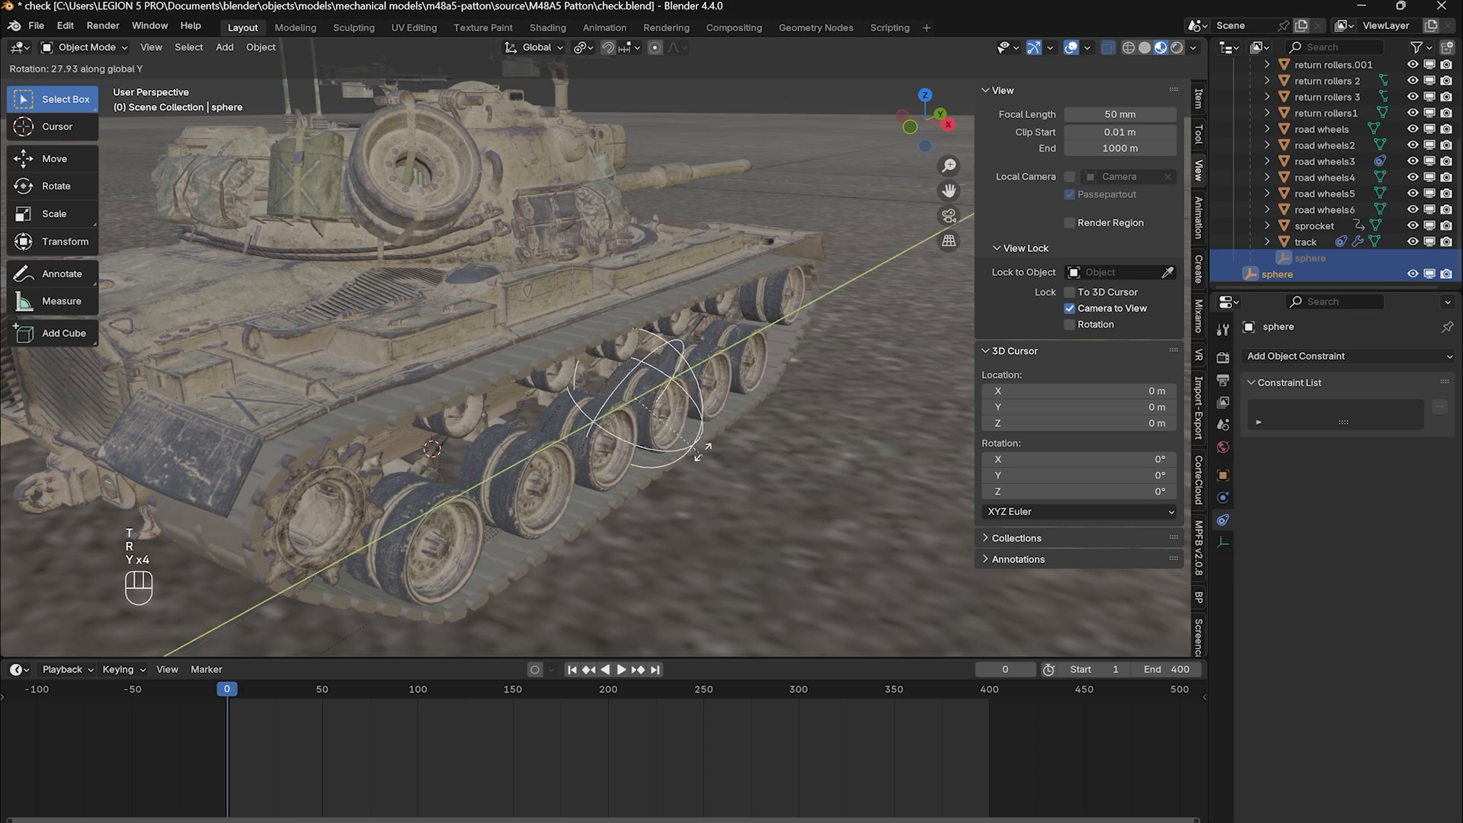
right_click(694, 413)
Add a Transformation constraint to the sprocket with the sphere empty as its target.
middle_drag(693, 414, 628, 405)
click(232, 390)
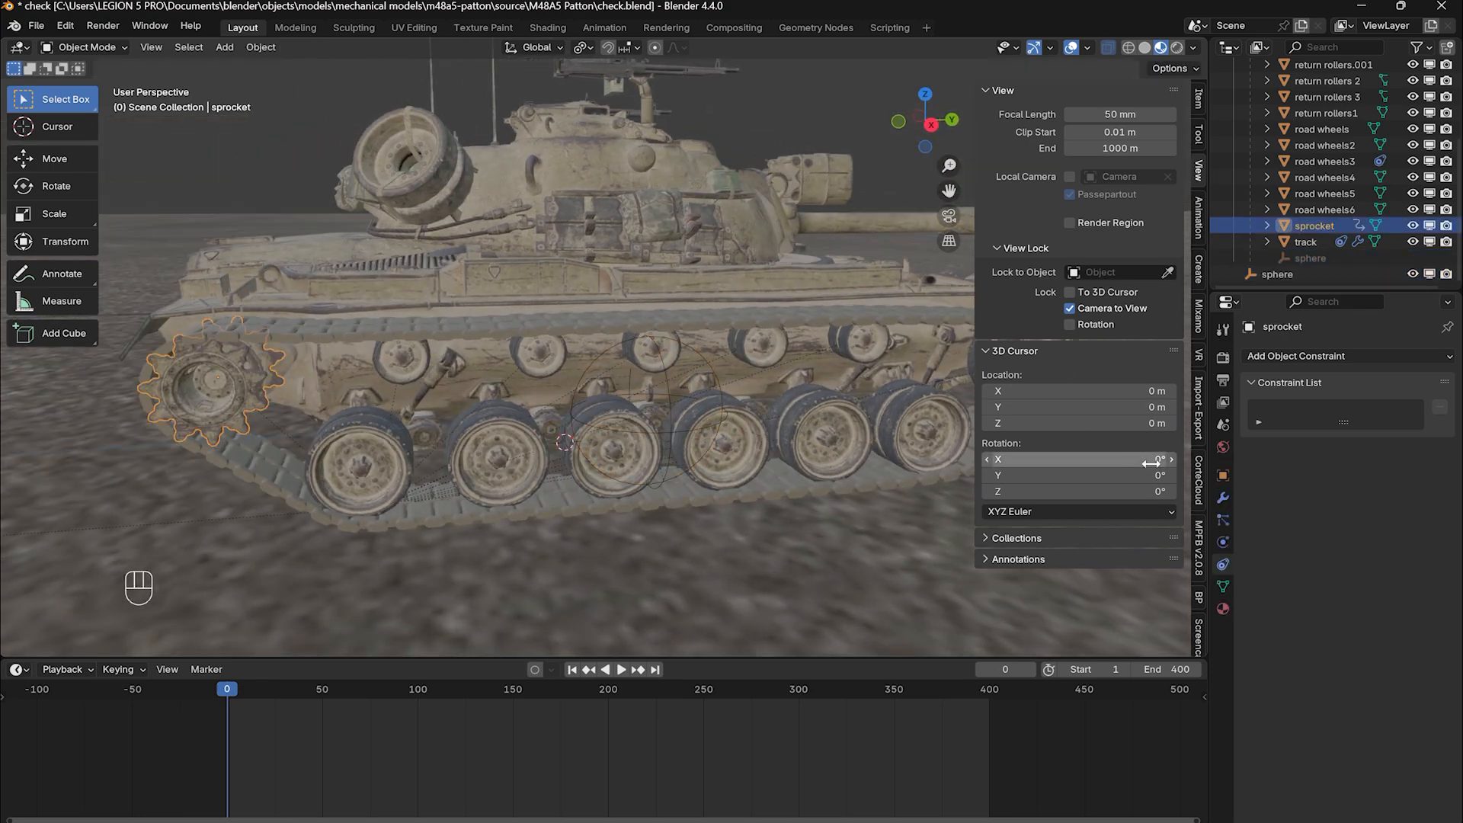
click(1333, 361)
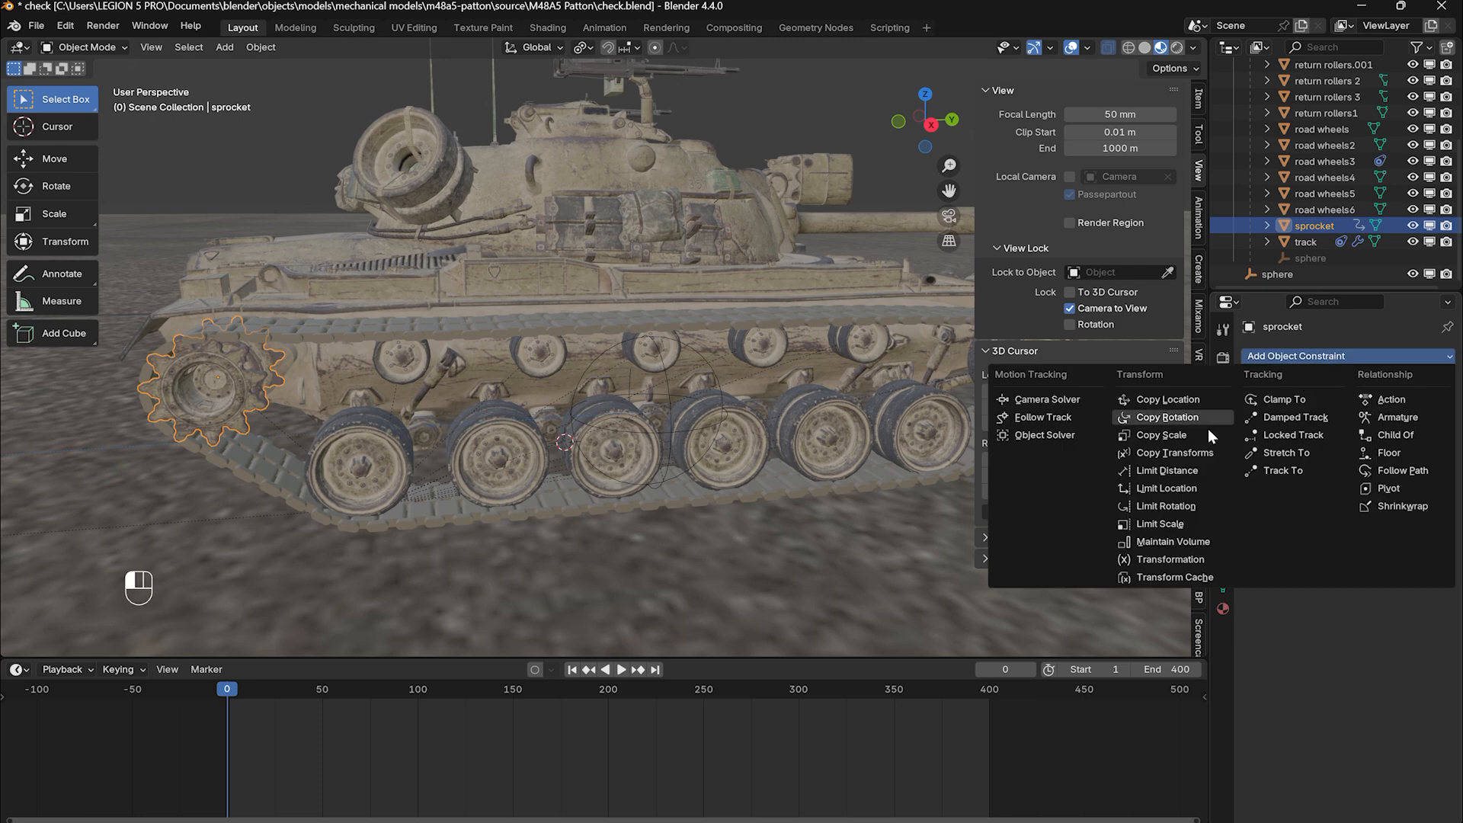
click(1163, 557)
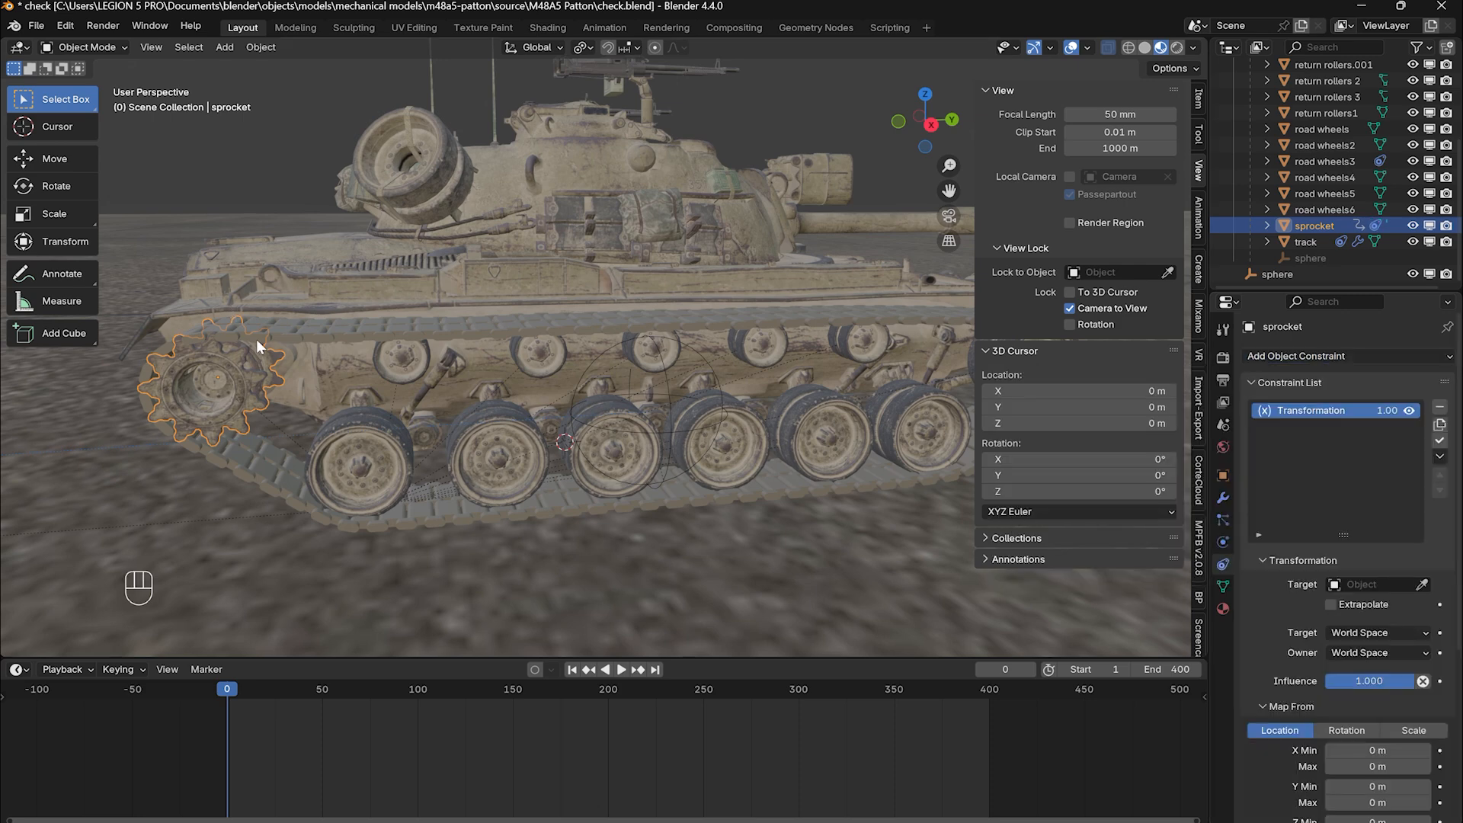
click(1422, 585)
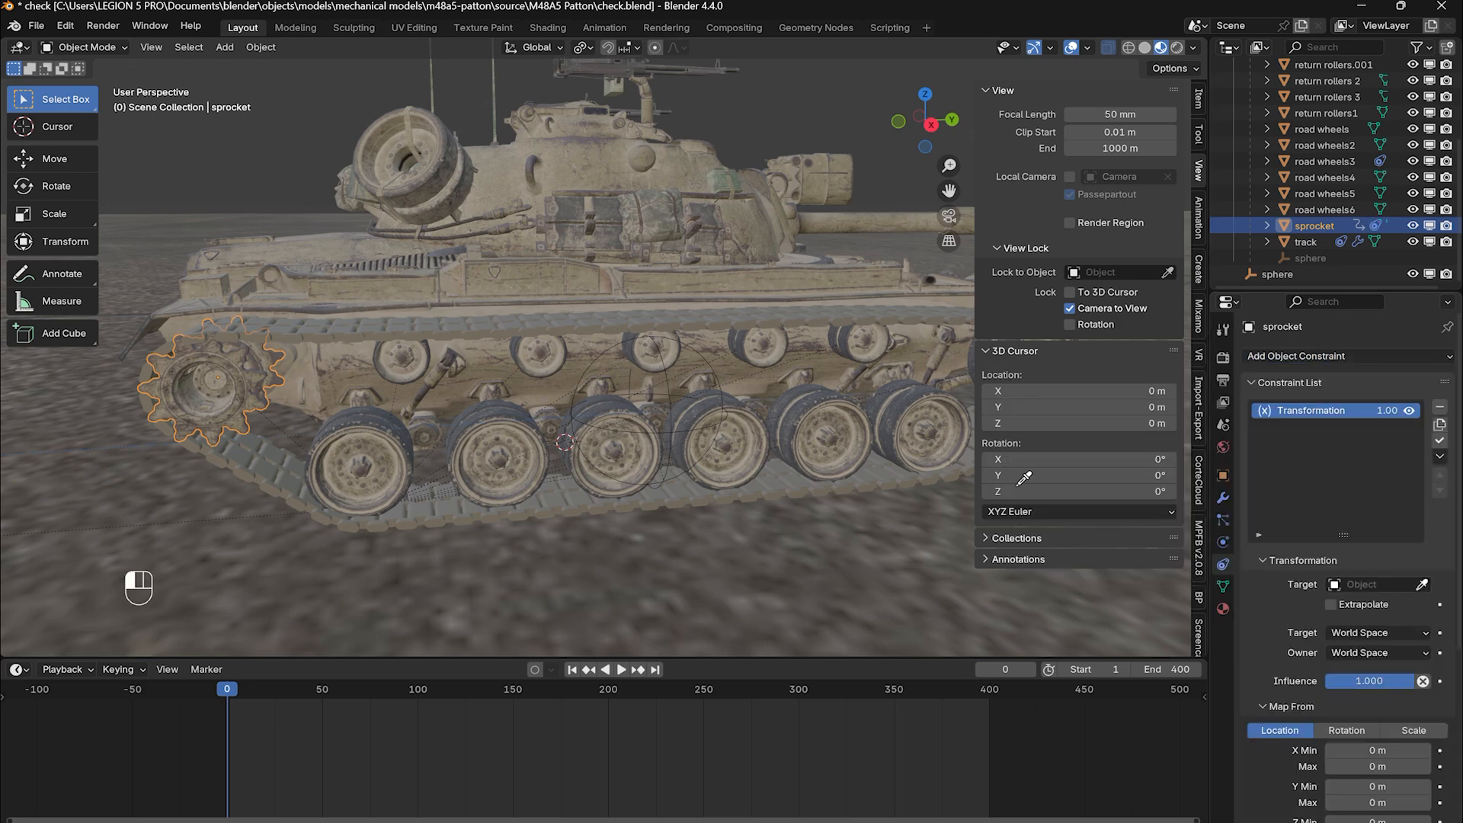
click(675, 437)
Enable Extrapolate, map from Rotation to Rotation, and set the owner to Local Space in the sprocket's constraint.
click(1347, 731)
scroll(1343, 699, down, 1)
scroll(1330, 739, down, 3)
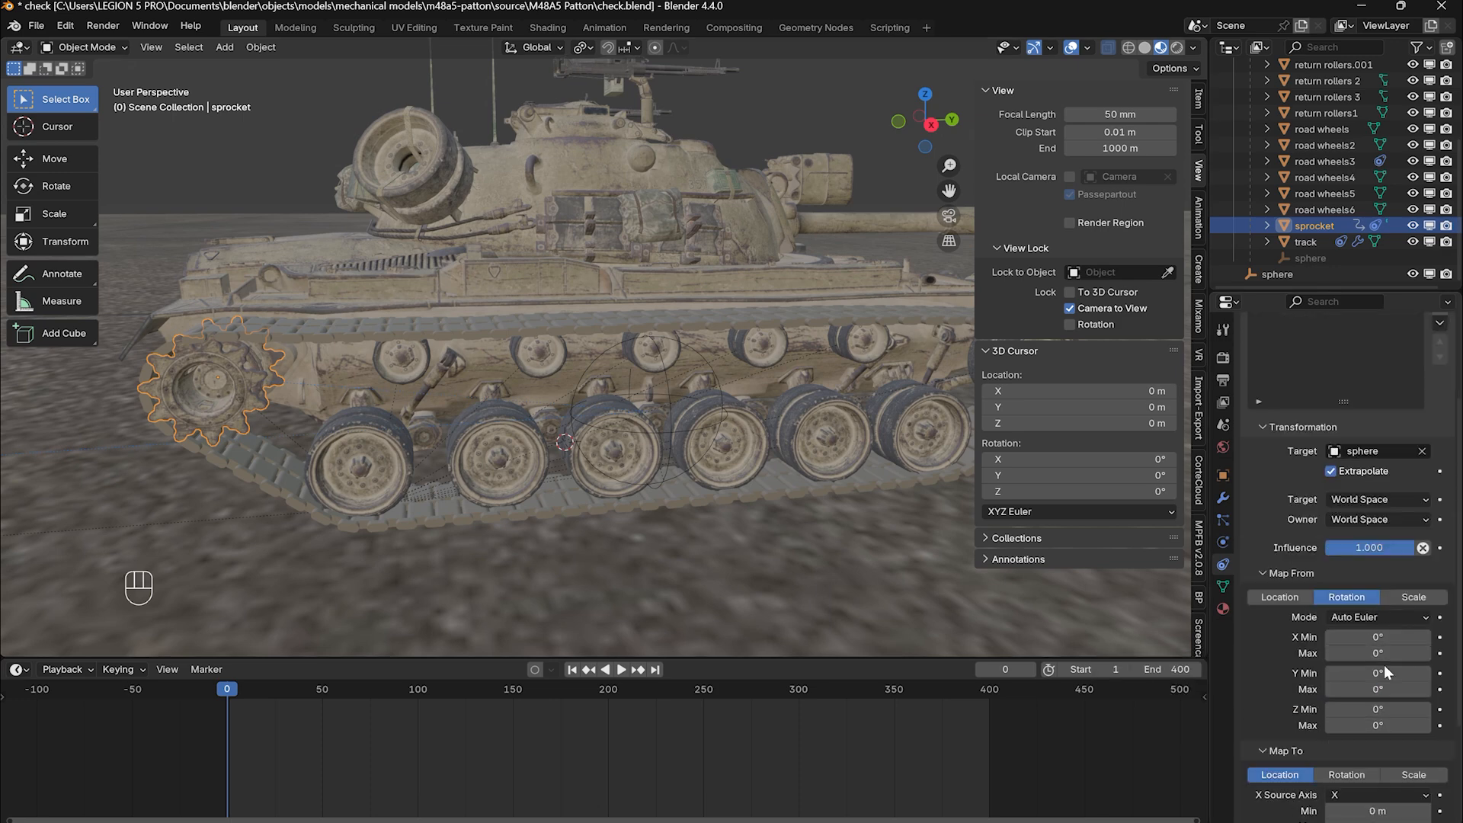
click(1362, 519)
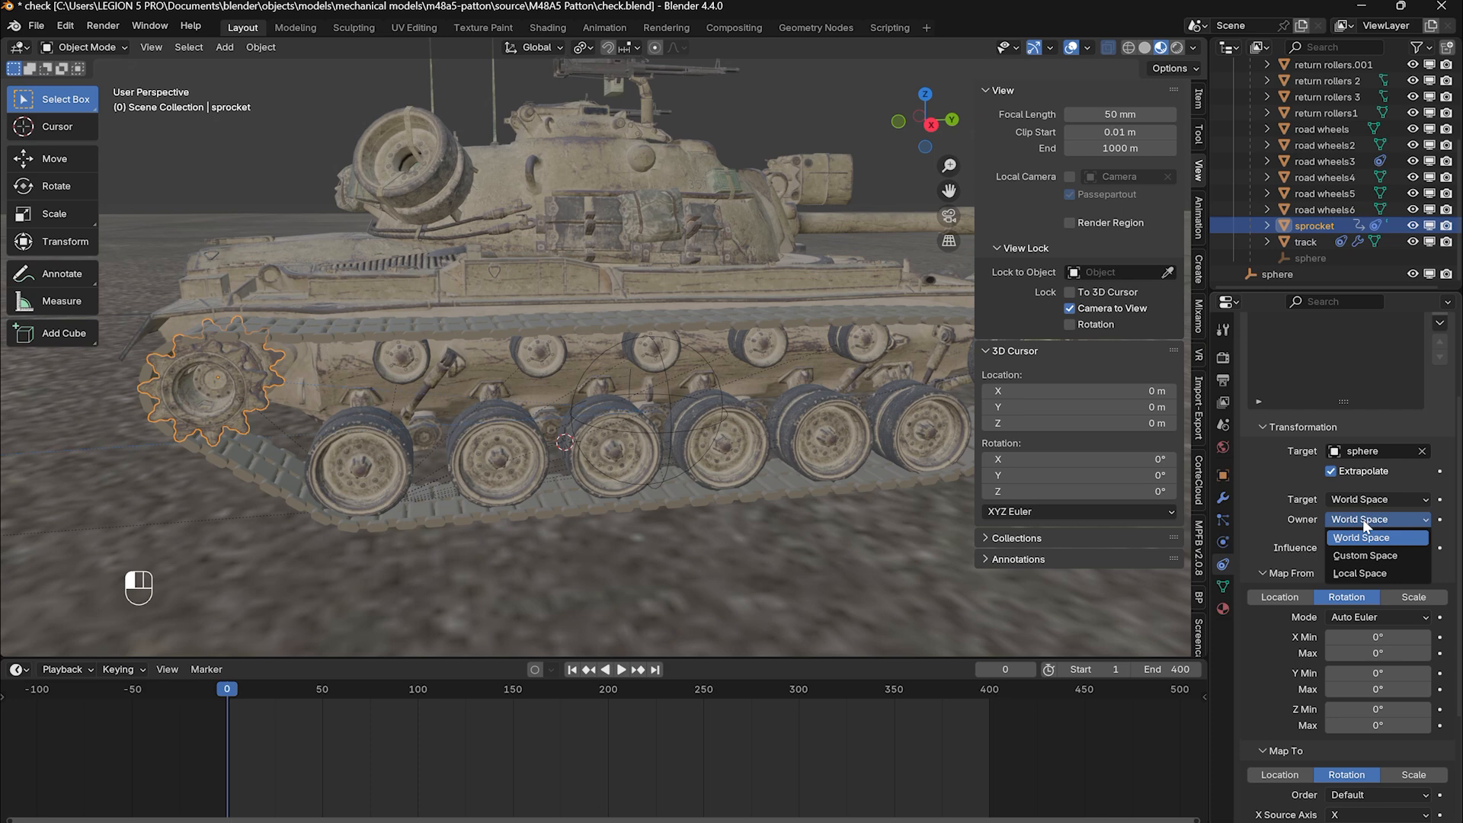
click(1360, 573)
Set the sprocket constraint's Map From Y Max to 2° and Map To X Max to 9.2°, with Y as the X source axis.
scroll(1368, 564, down, 5)
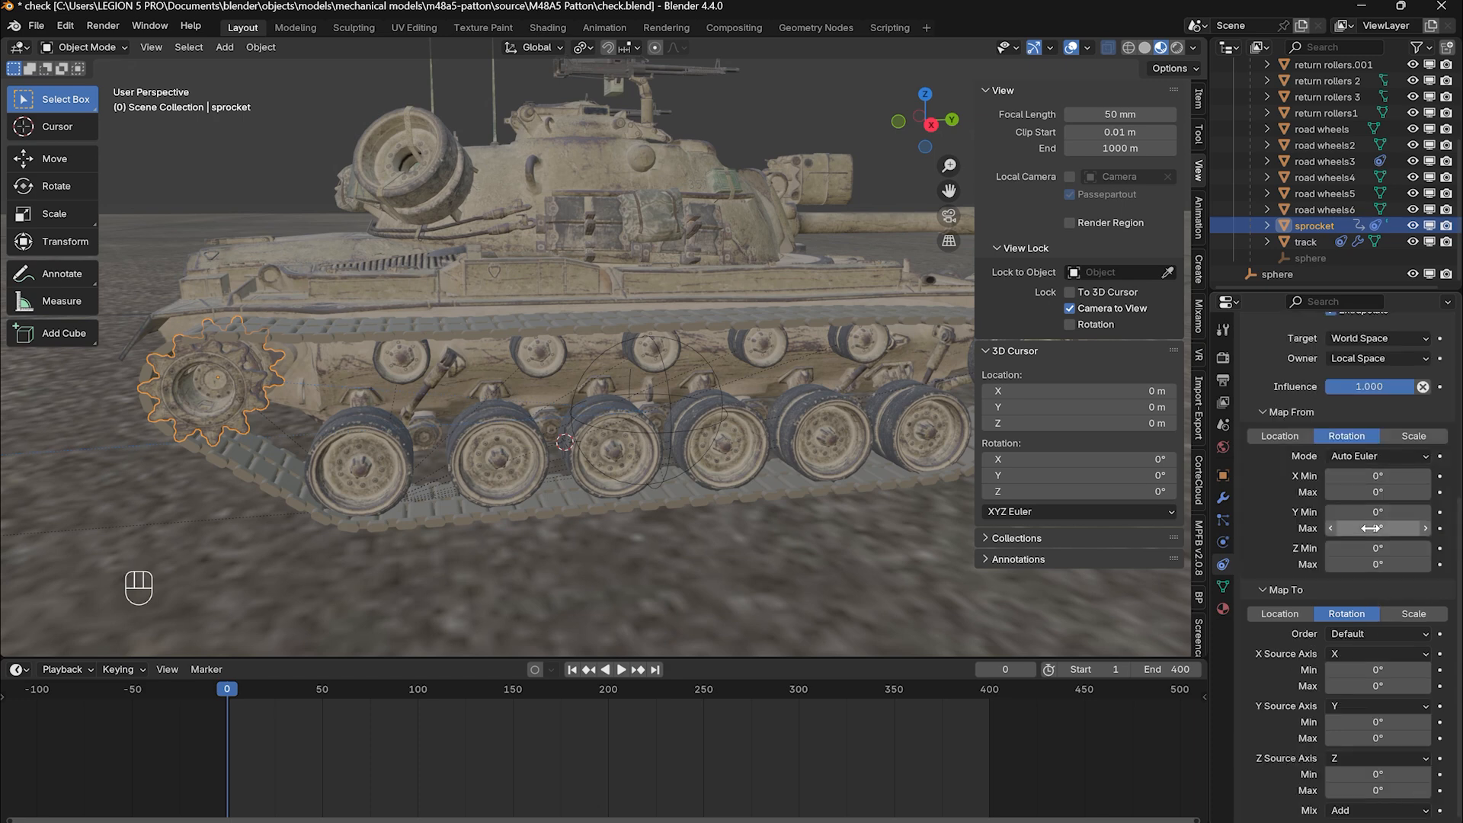
drag(1371, 528, 1376, 528)
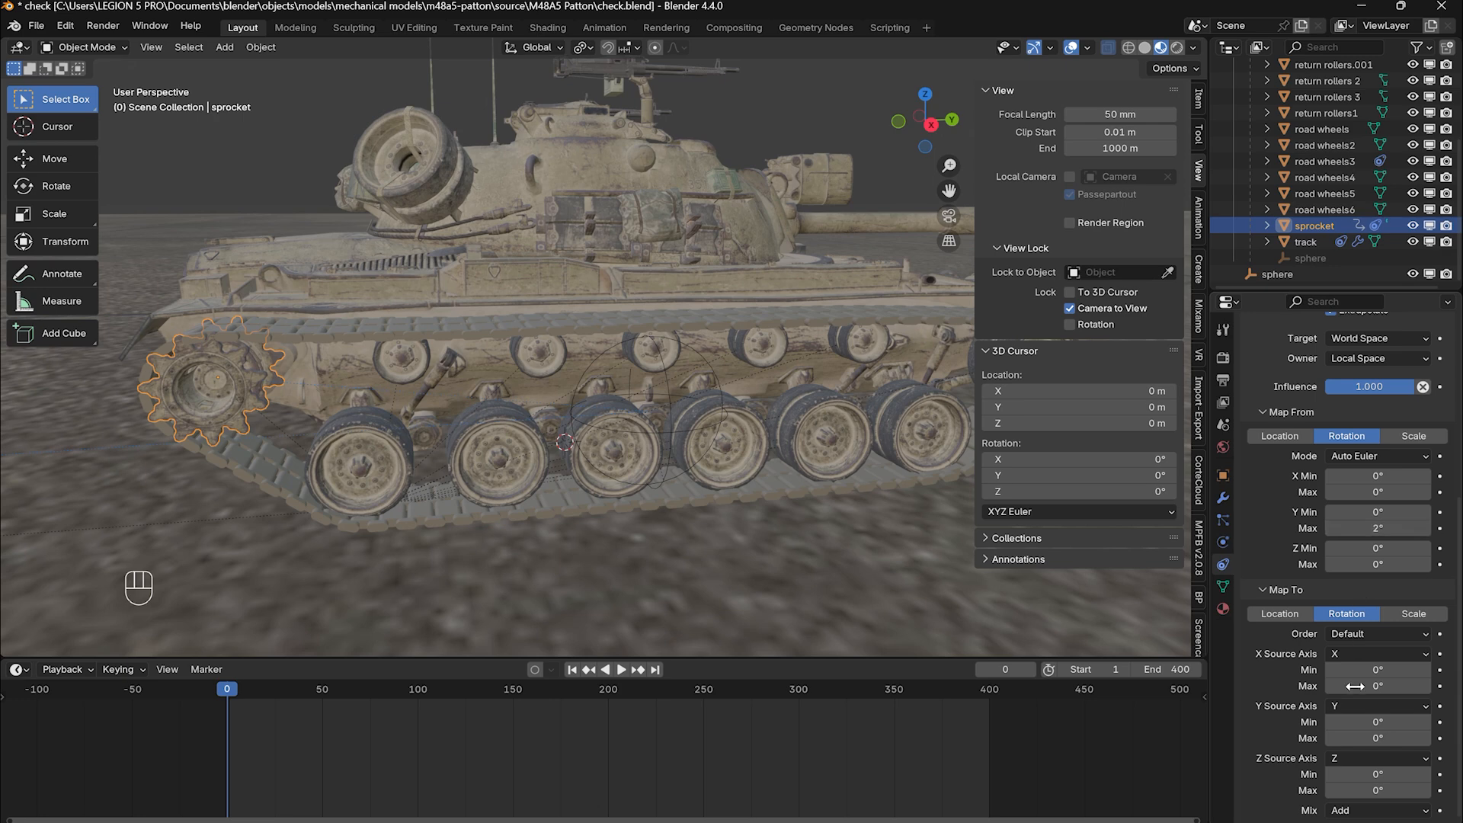
double_click(1371, 687)
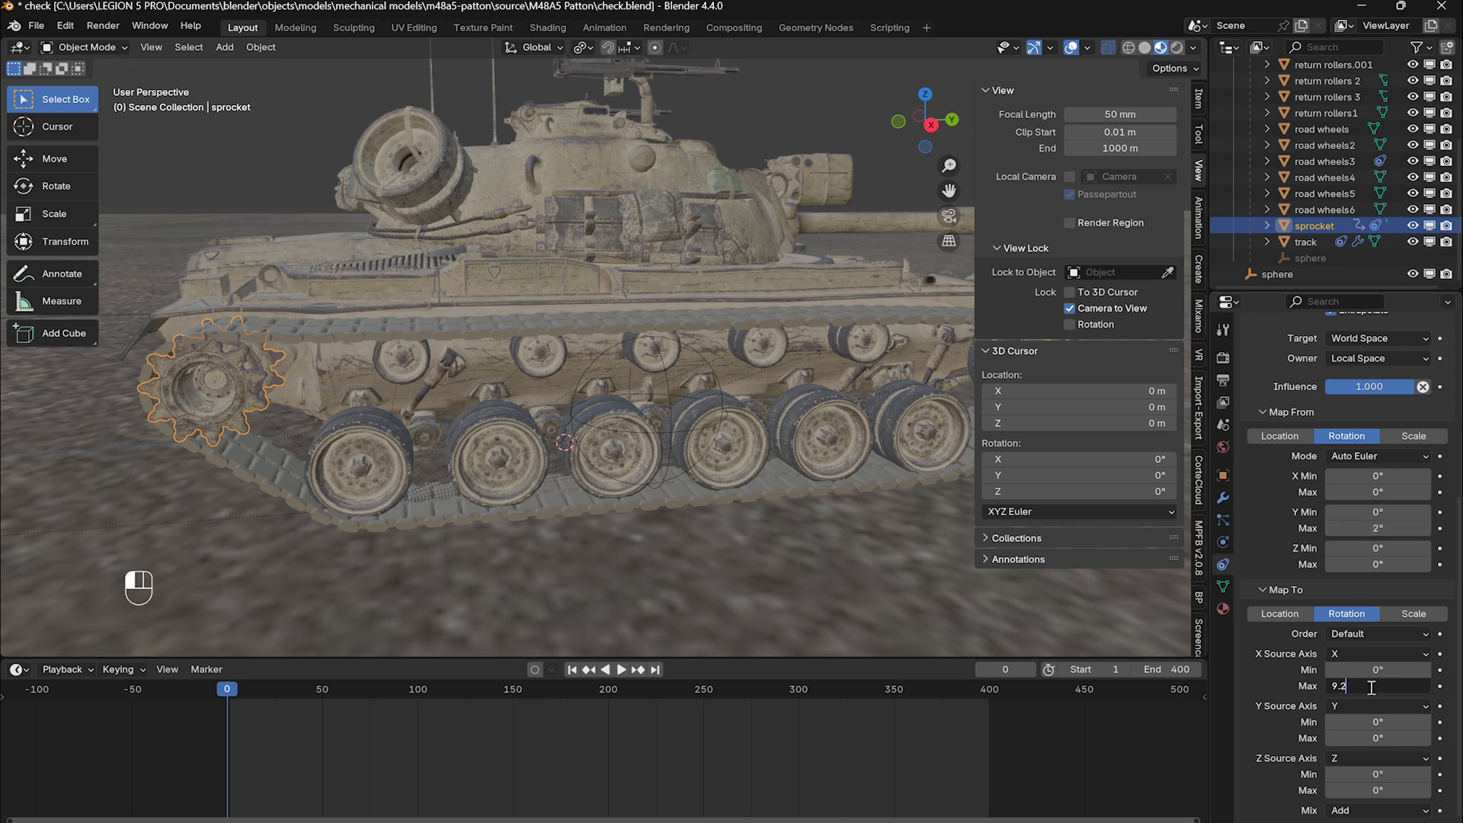
key(Return)
click(1379, 654)
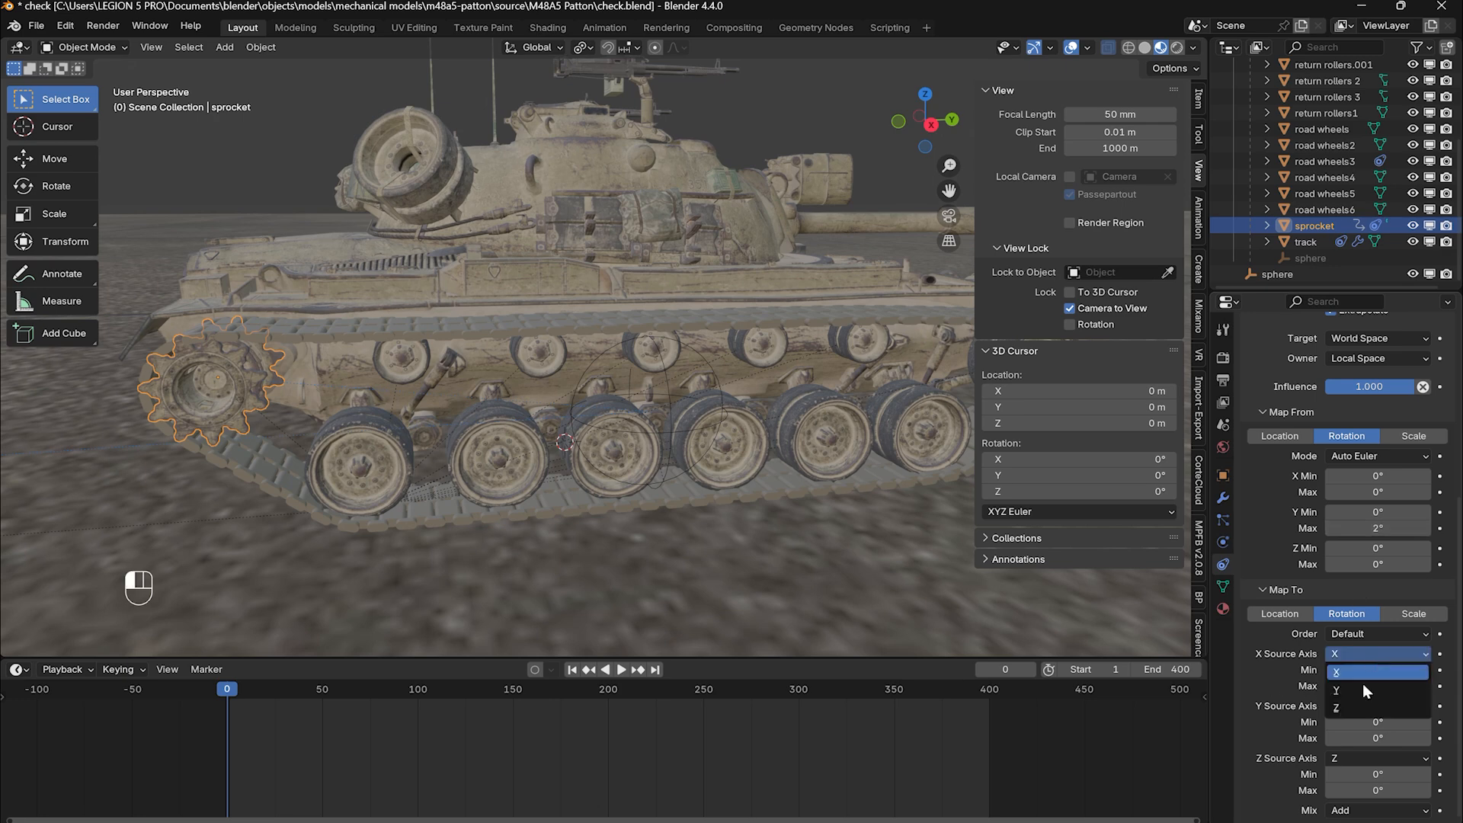
click(1371, 672)
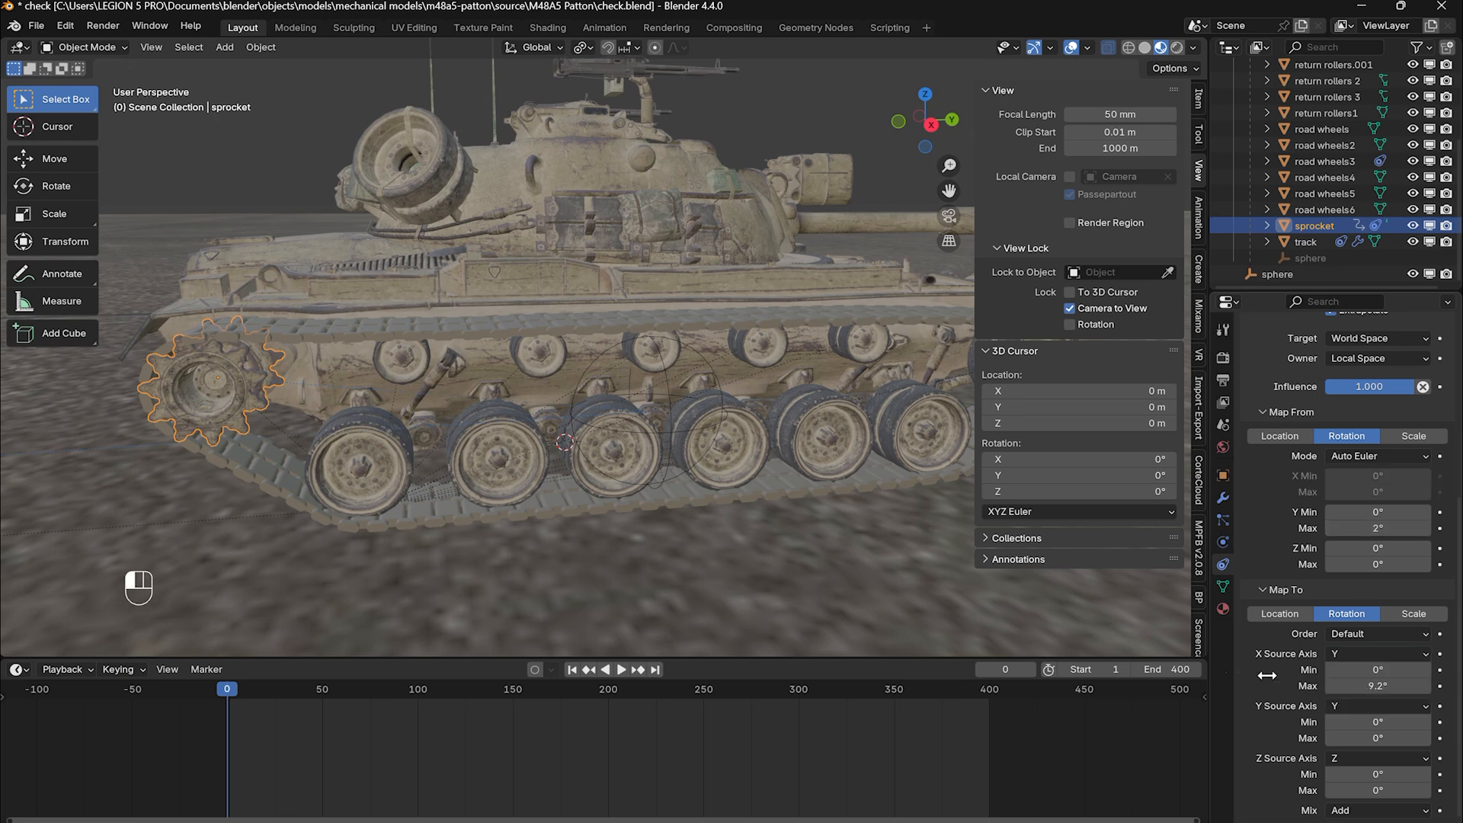
Test the sprocket's motion by trial-rotating the sphere empty about the Y axis.
click(692, 432)
key(r)
key(y)
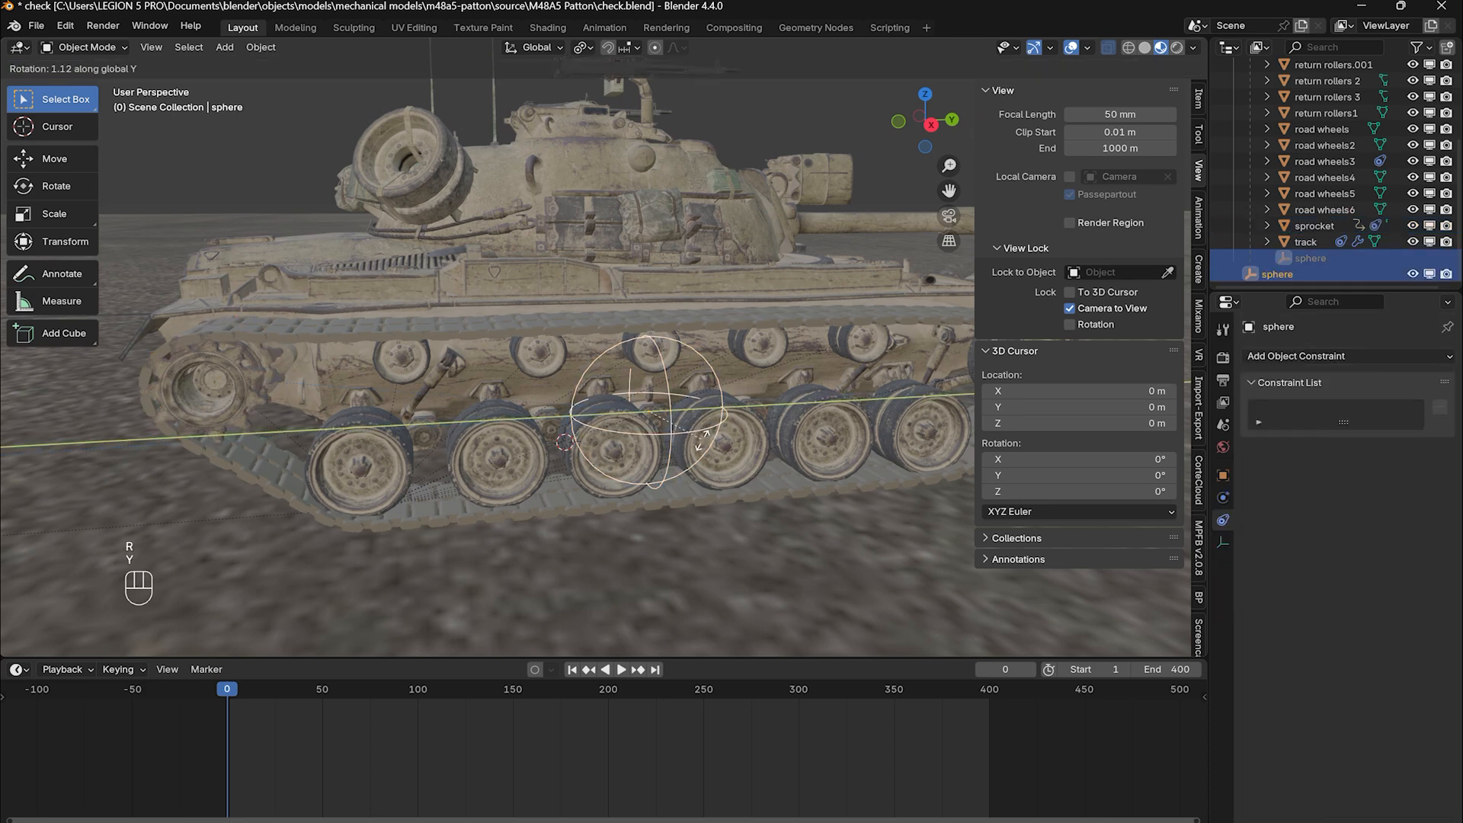
mouse_move(689, 482)
click(652, 463)
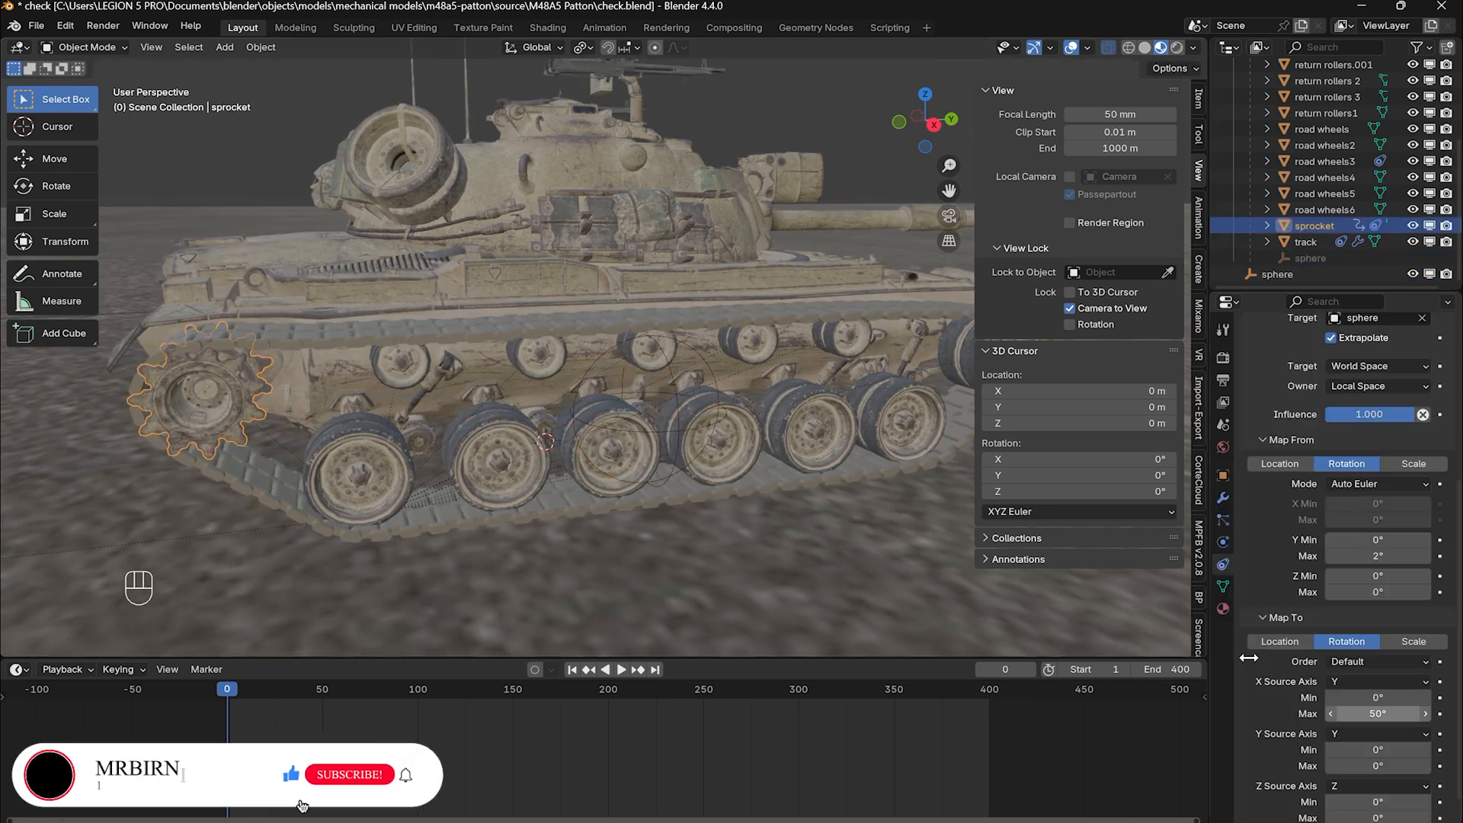
Trial-rotate the sphere empty about the Y axis again to compare the sprocket's speed with the wheels.
click(677, 423)
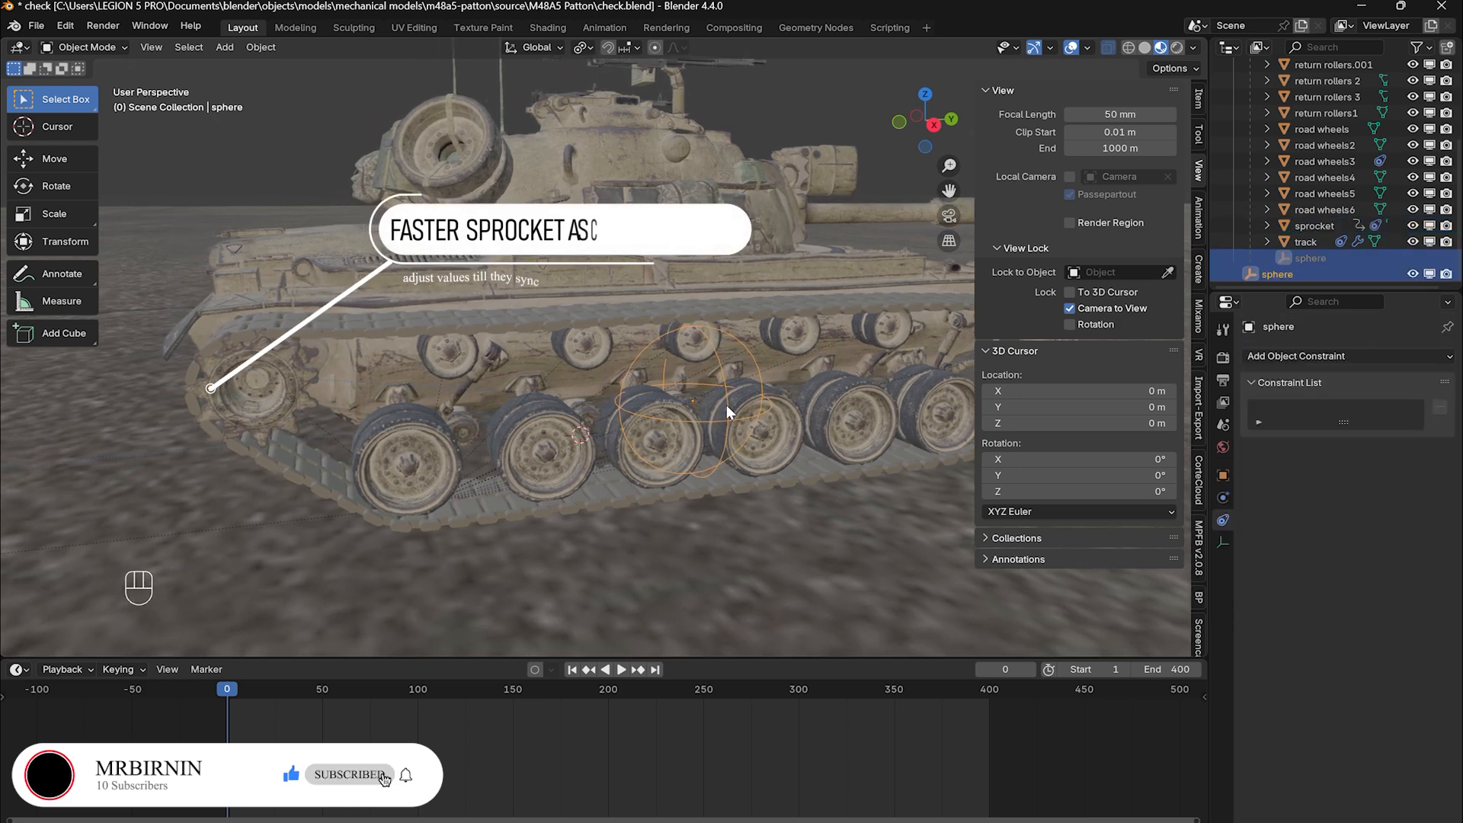
key(r)
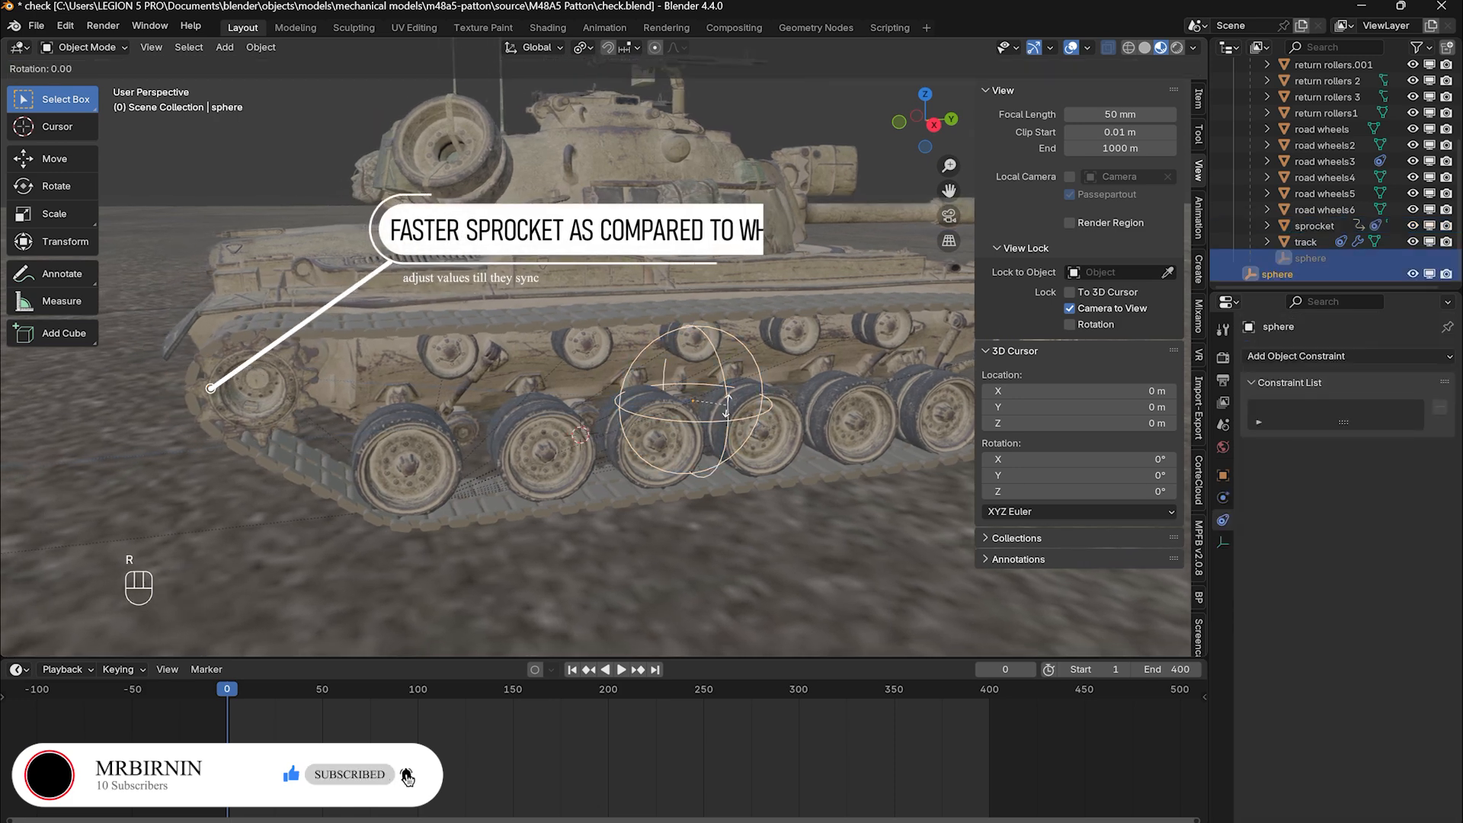
key(y)
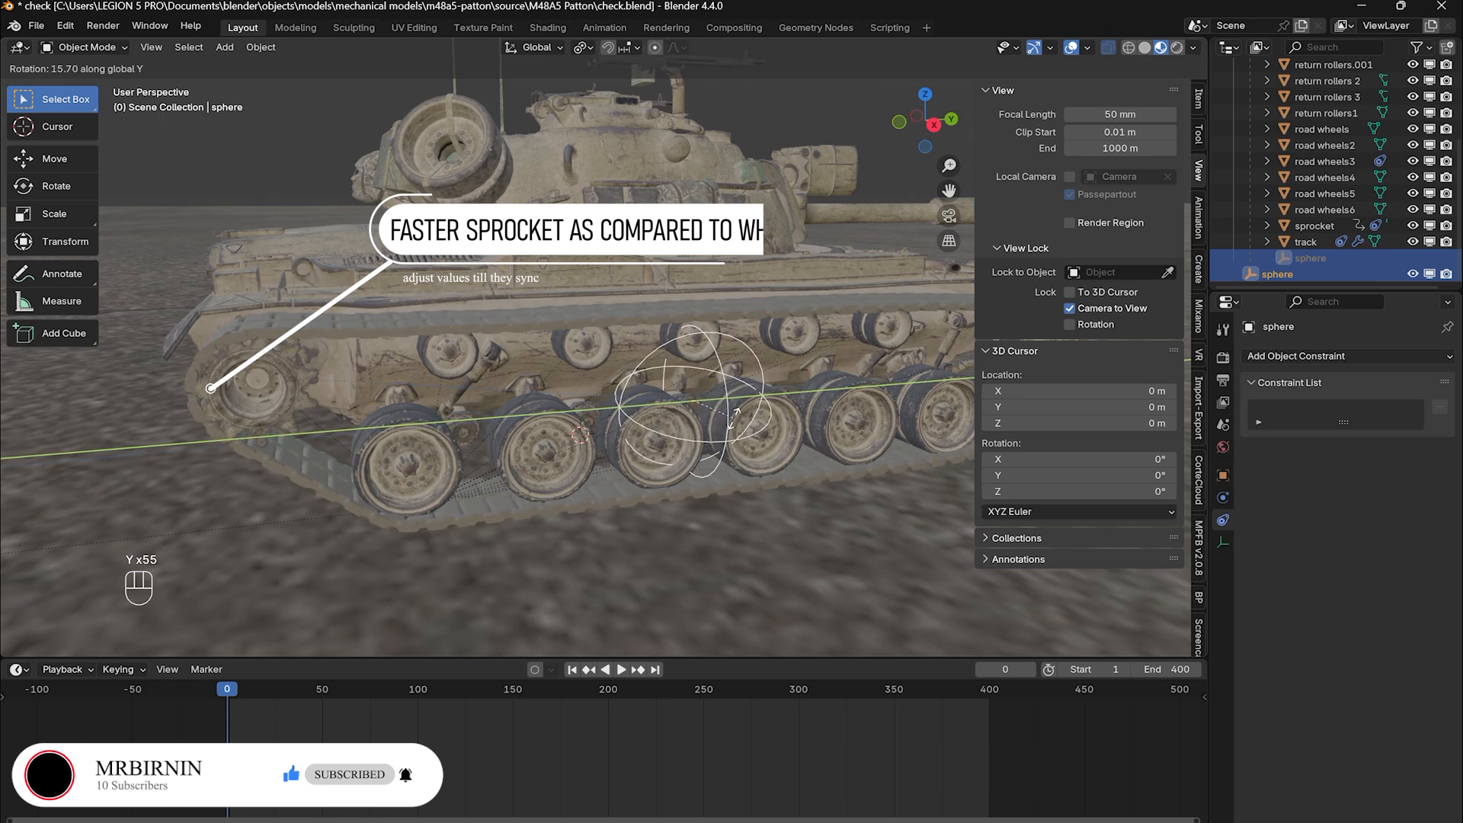
click(736, 397)
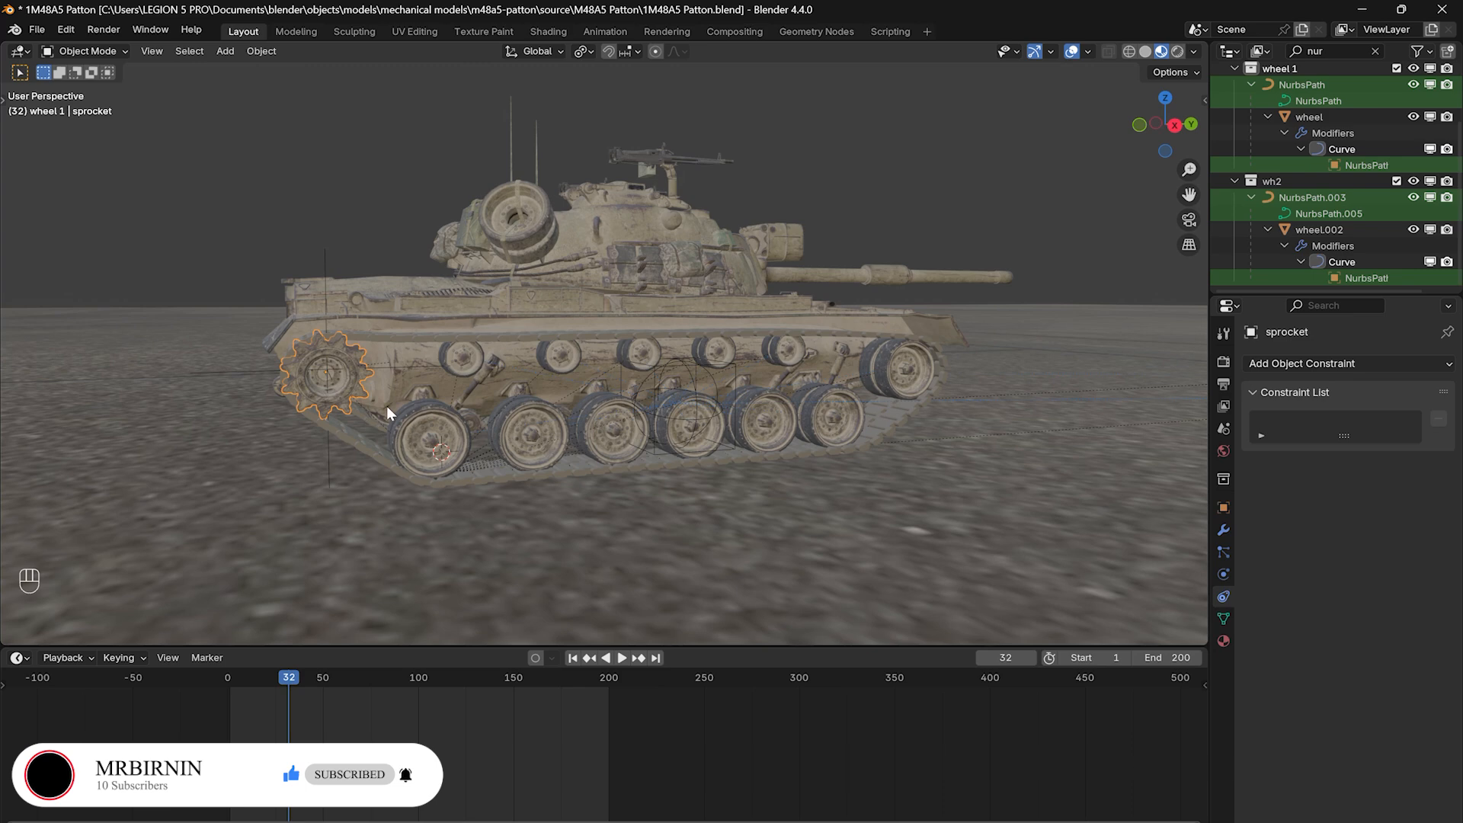
Trial-rotate the sprocket about the Y, Z and X axes to find its spin axis.
key(r)
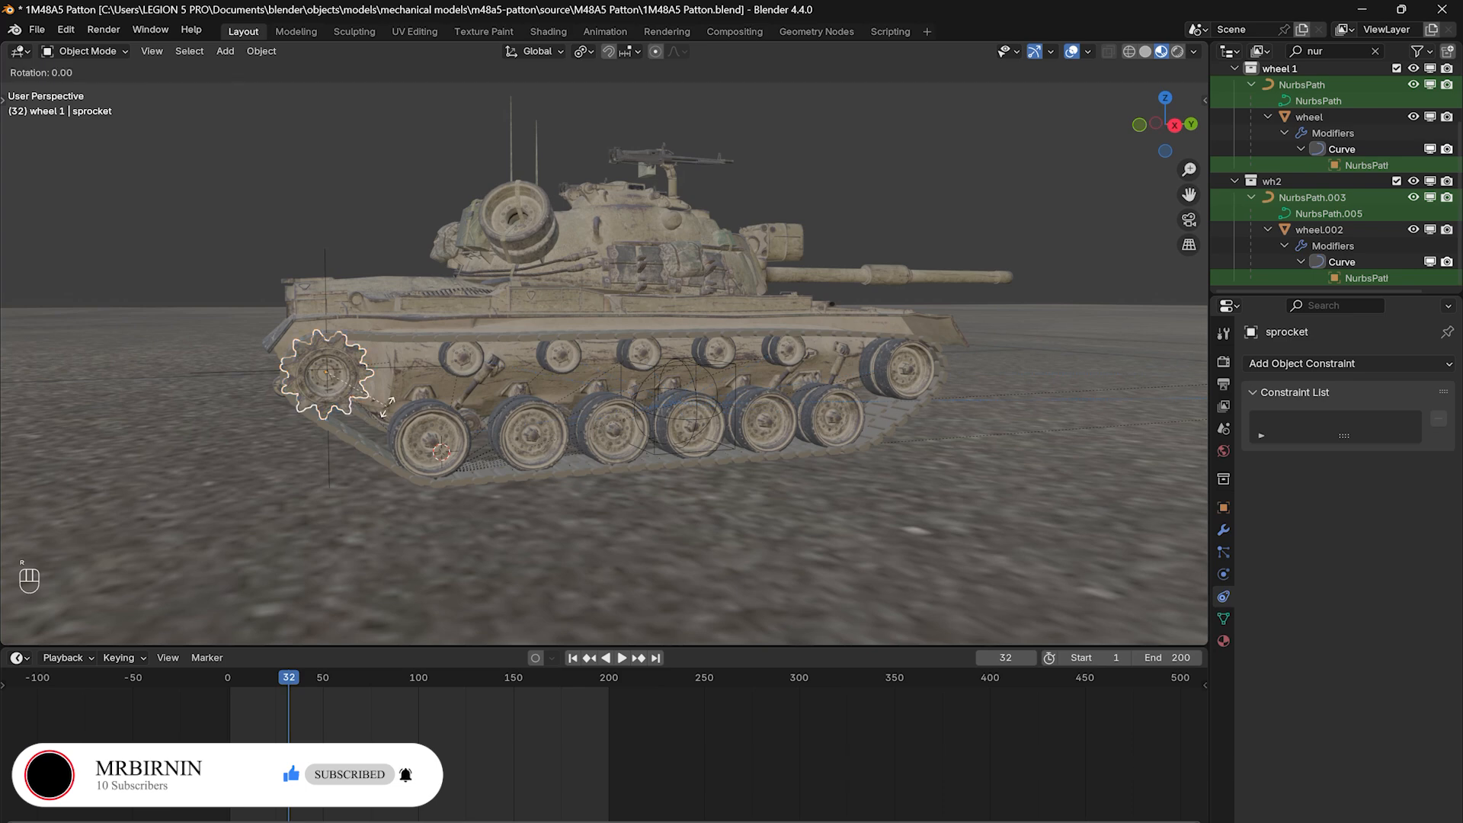
key(y)
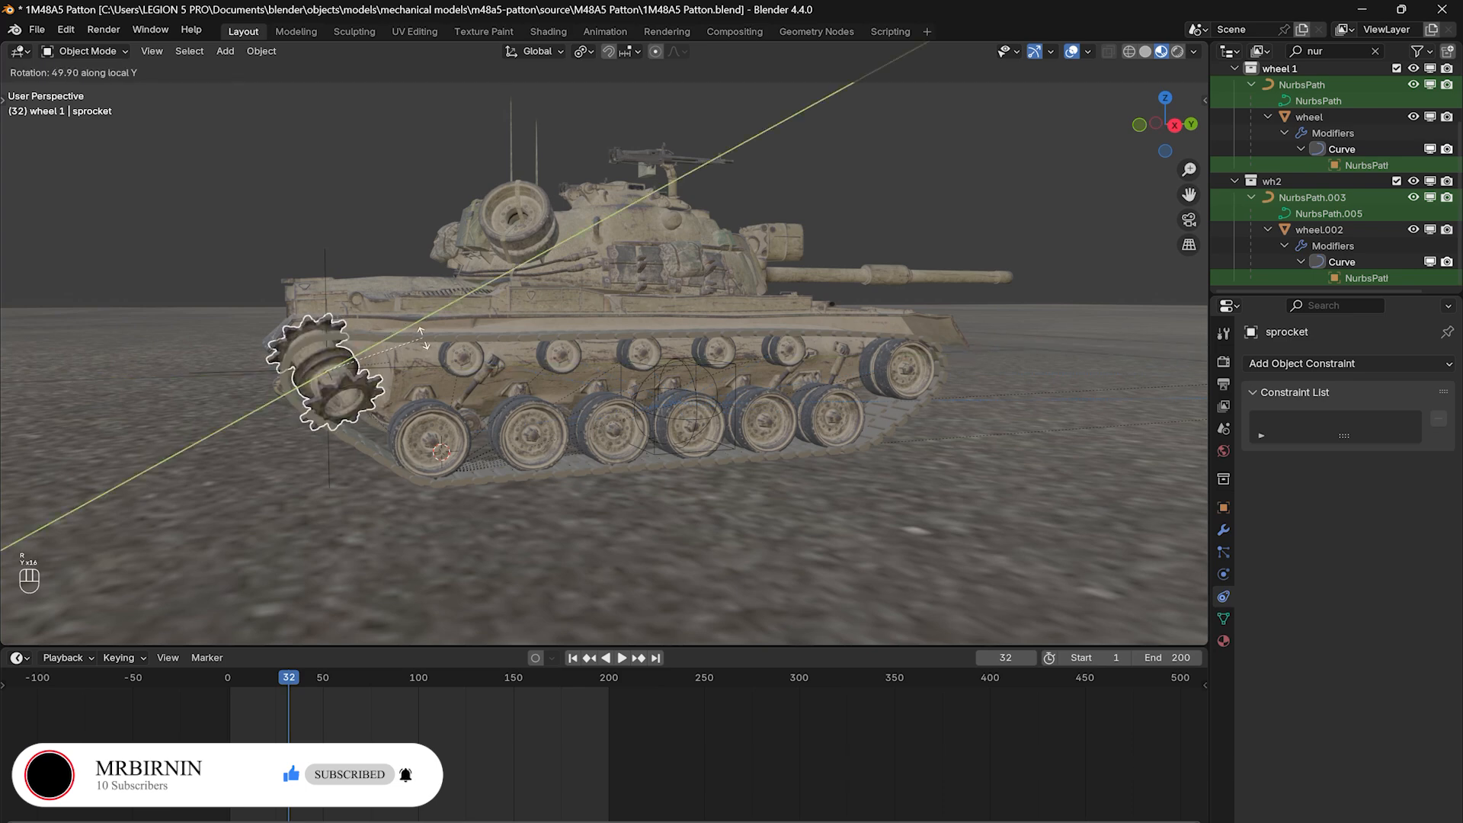
click(438, 343)
key(r)
key(z)
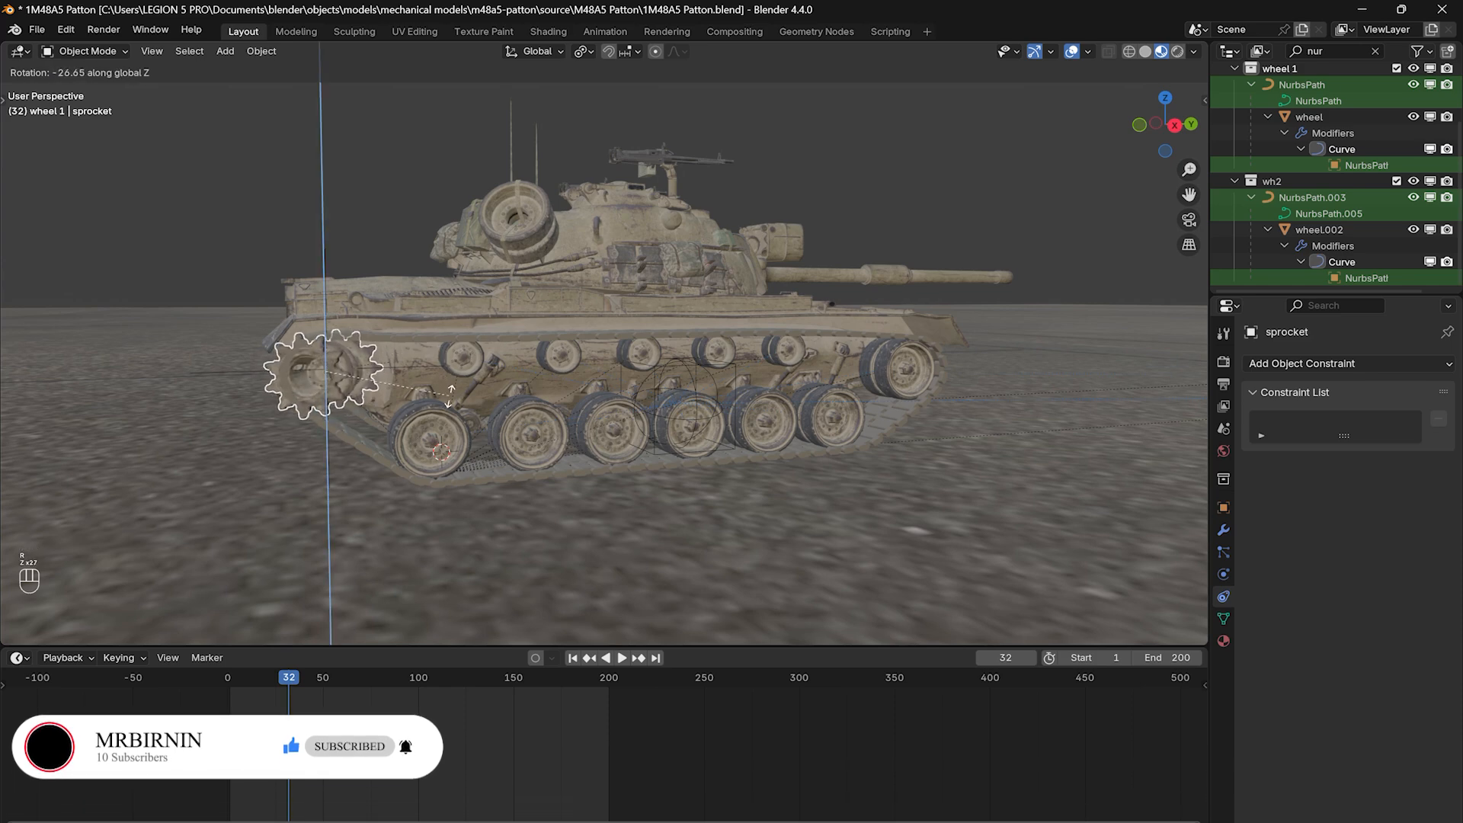
key(x)
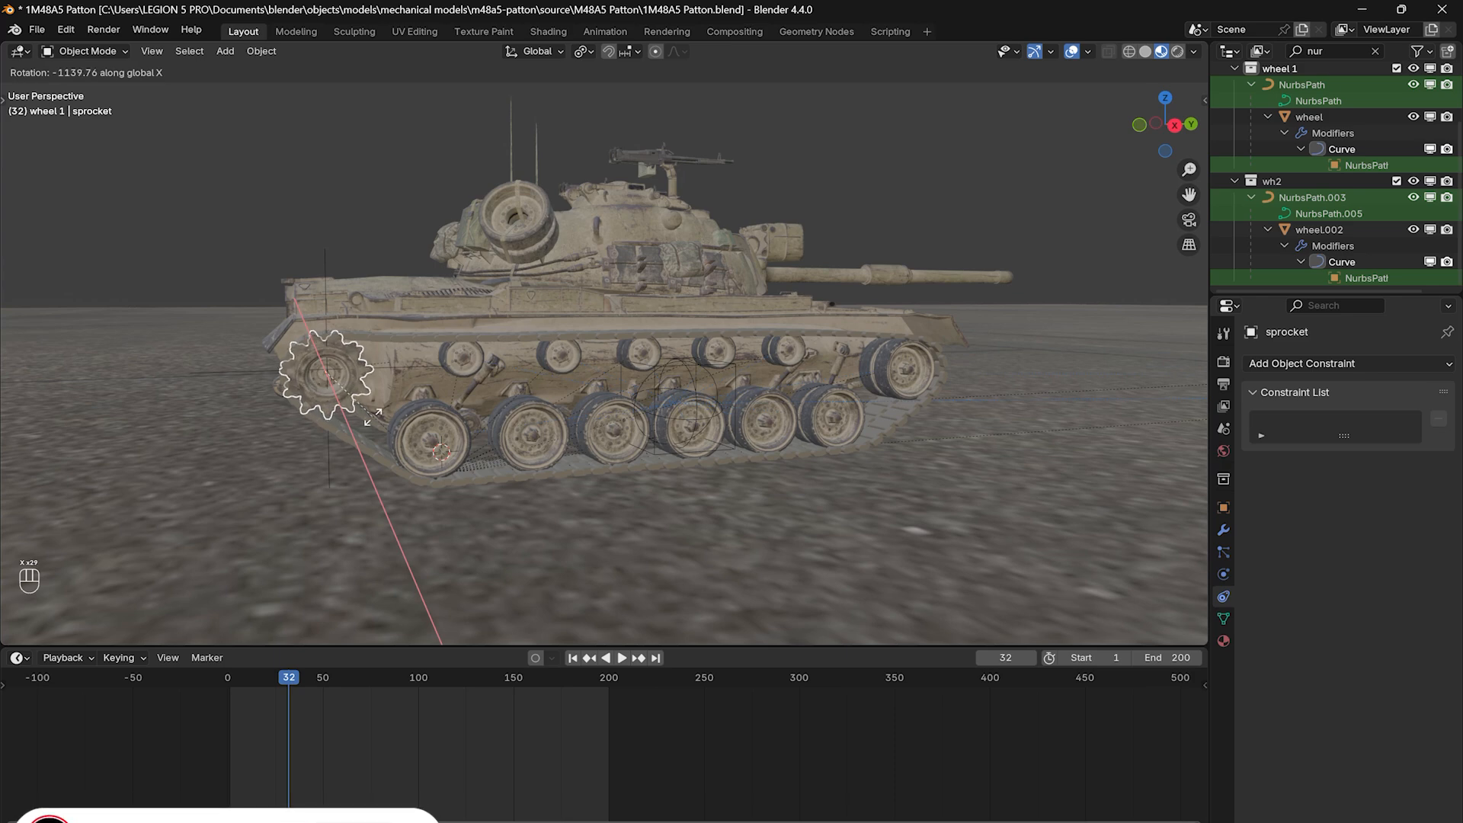
click(288, 310)
Add a Transformation constraint to the sprocket with the SPHERE empty as its target.
click(1355, 364)
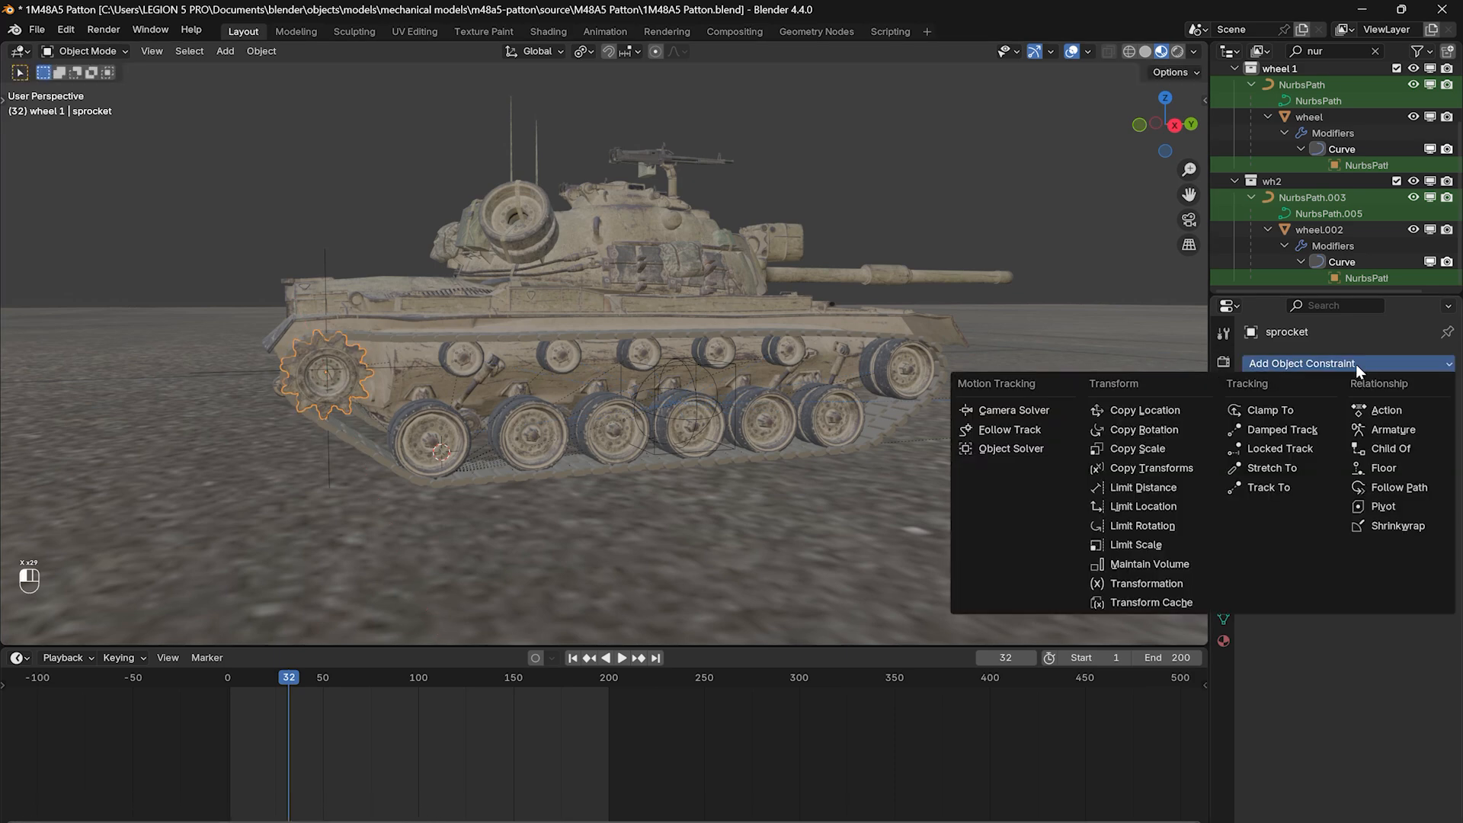
click(1155, 585)
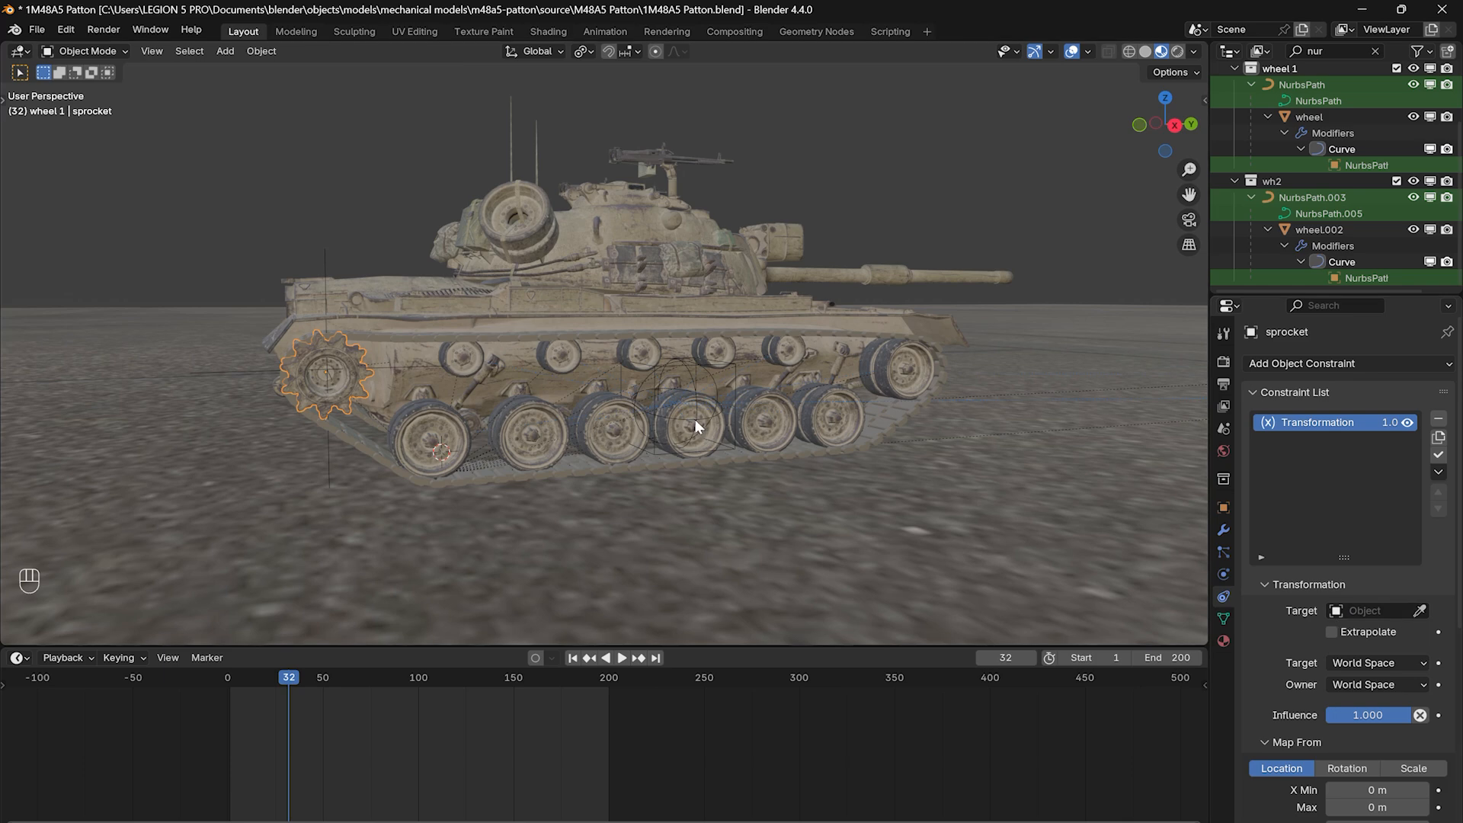
click(1420, 612)
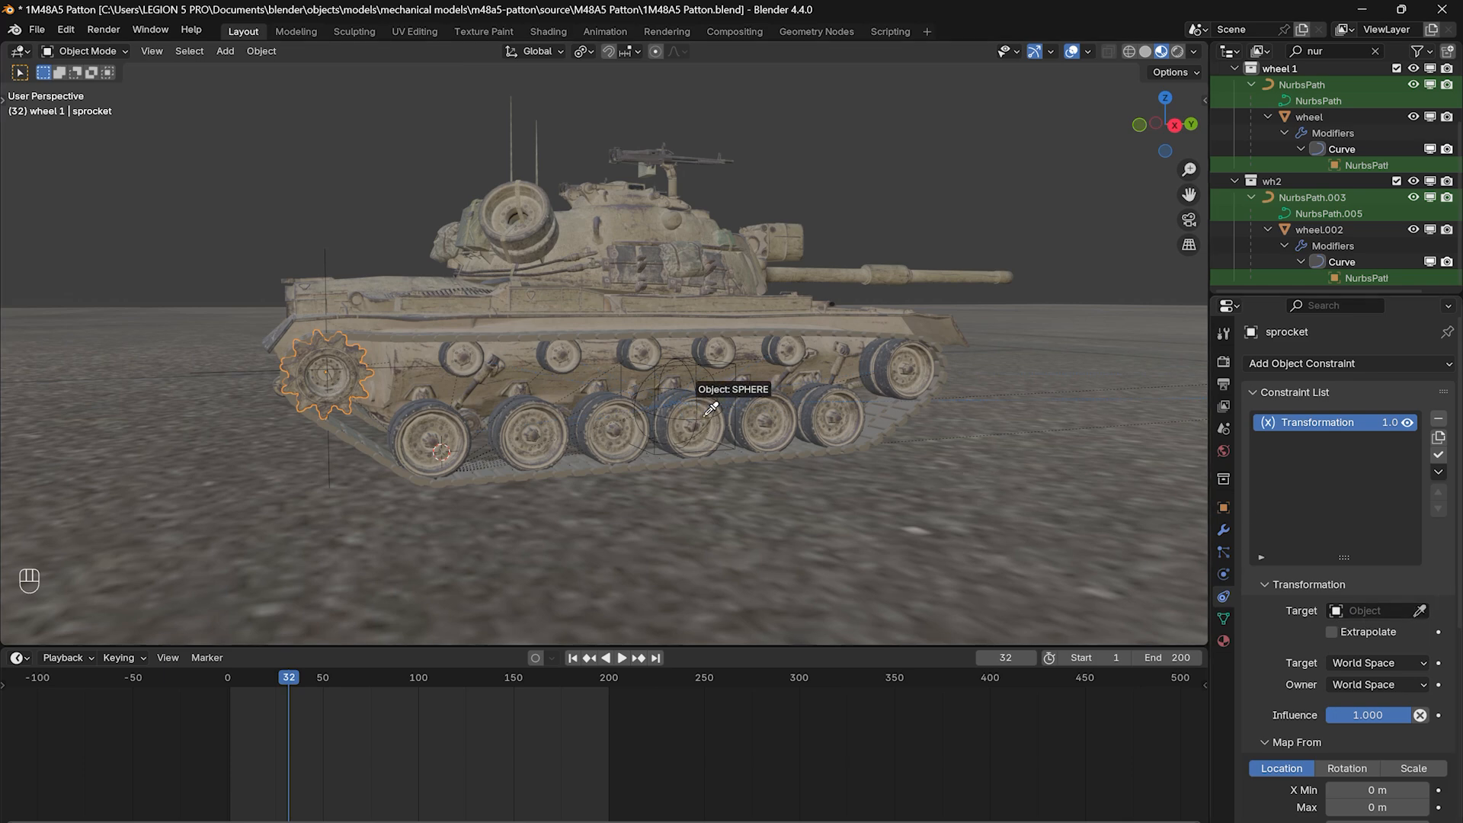
click(690, 398)
Enable Extrapolate, set the owner to Local Space, and map from Rotation to Rotation in the sprocket's constraint.
click(1332, 632)
click(1379, 684)
click(1368, 741)
scroll(1374, 704, down, 6)
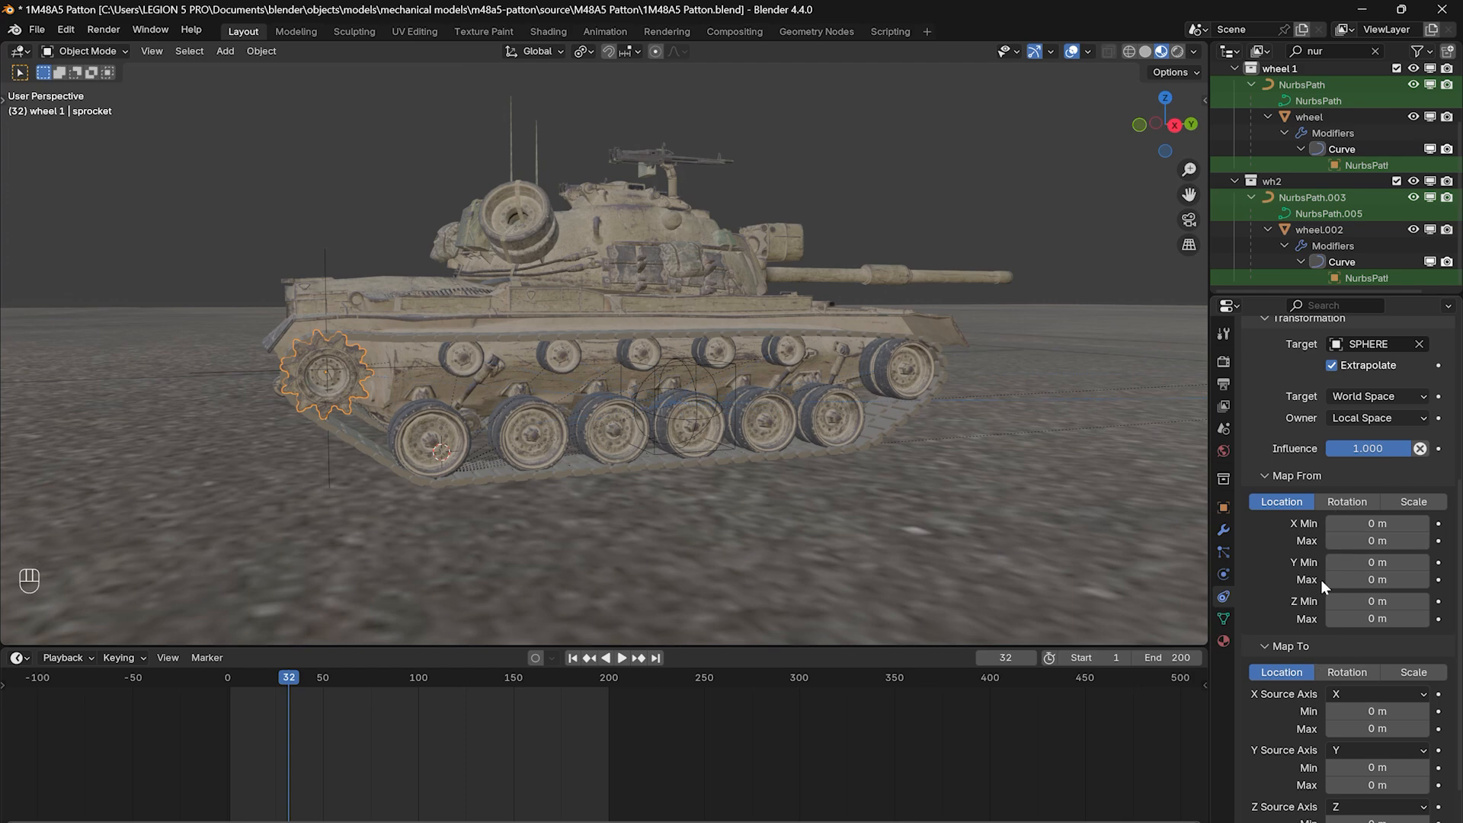
click(1347, 501)
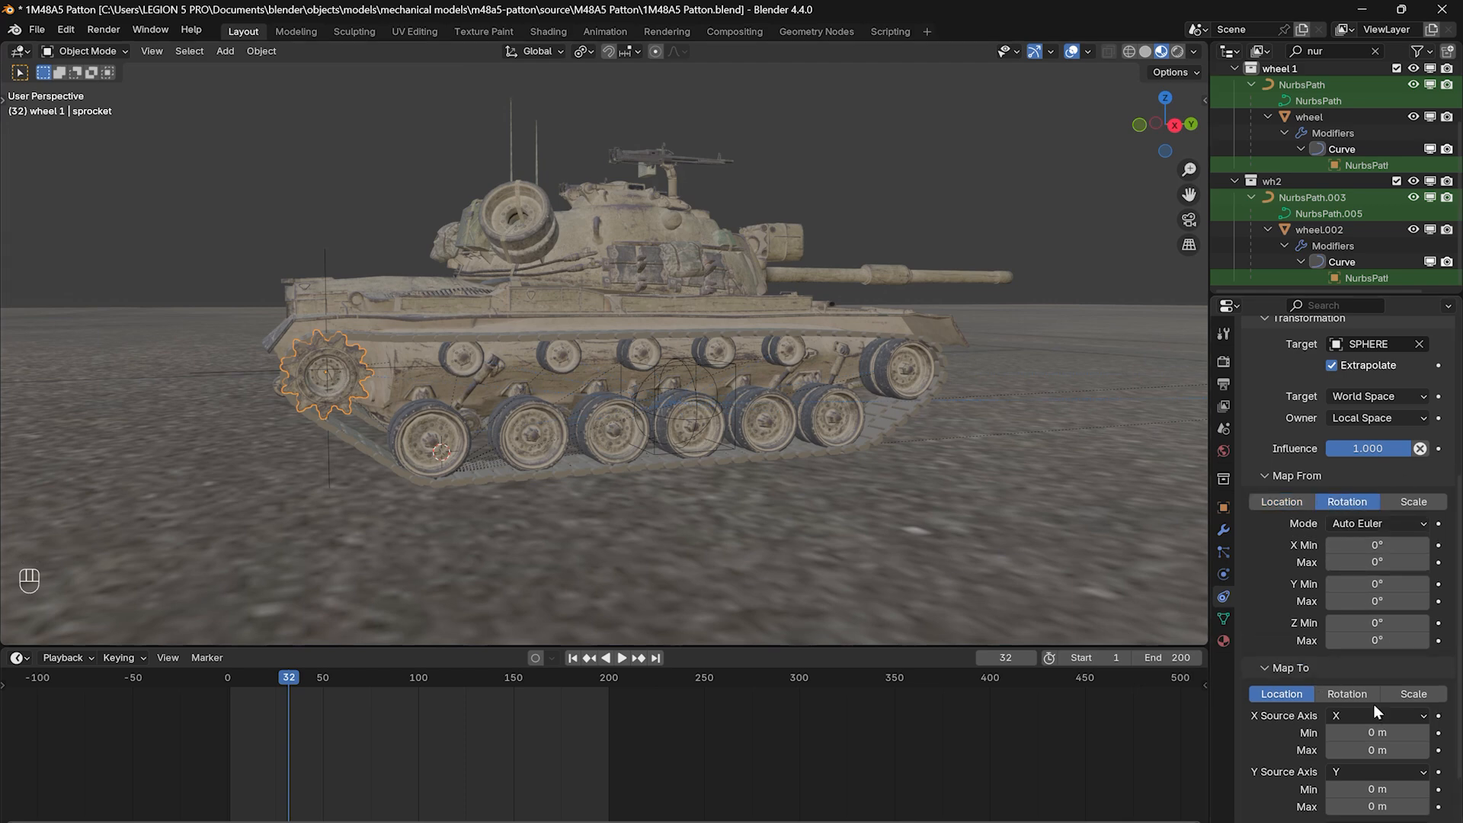
click(1347, 694)
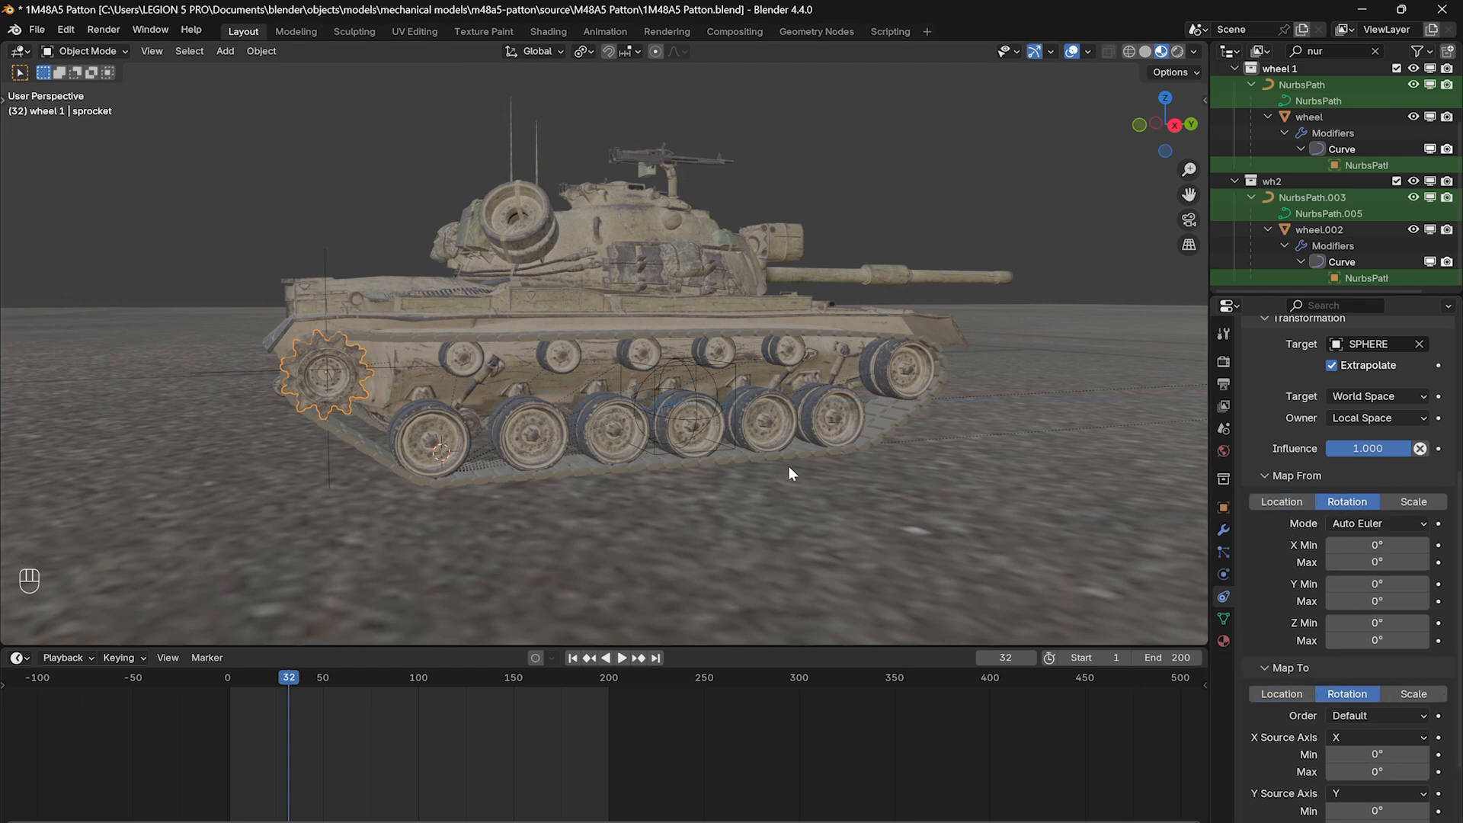
Set the sprocket constraint's Map From Y Max to 2° and Map To X Max to 10°.
click(1375, 601)
text(2)
key(Return)
scroll(1379, 633, down, 3)
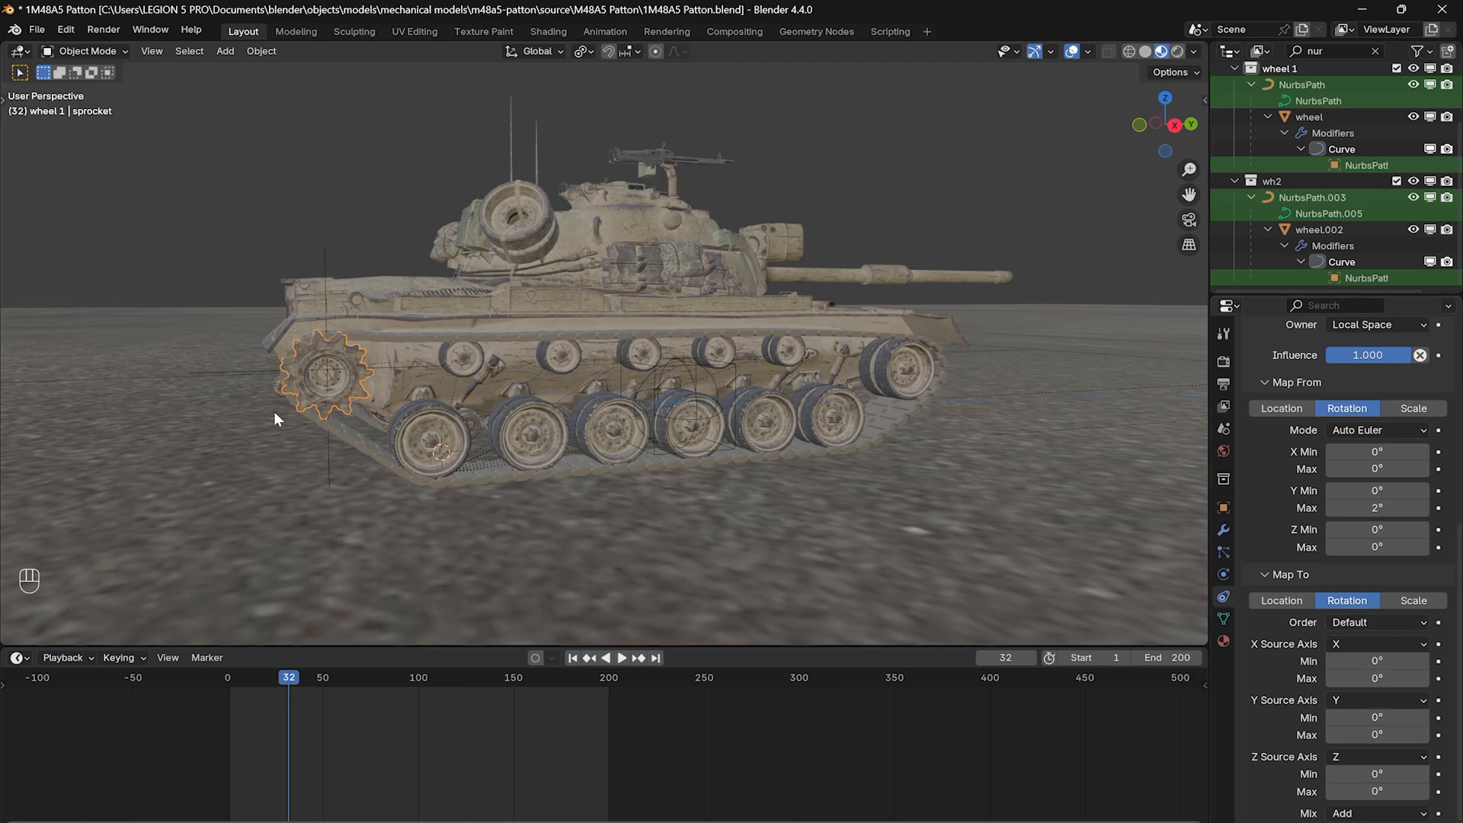
click(1374, 685)
key(Return)
Trial-rotate the SPHERE empty about the Y axis to check the sprocket, and return to the sprocket's constraint.
click(697, 416)
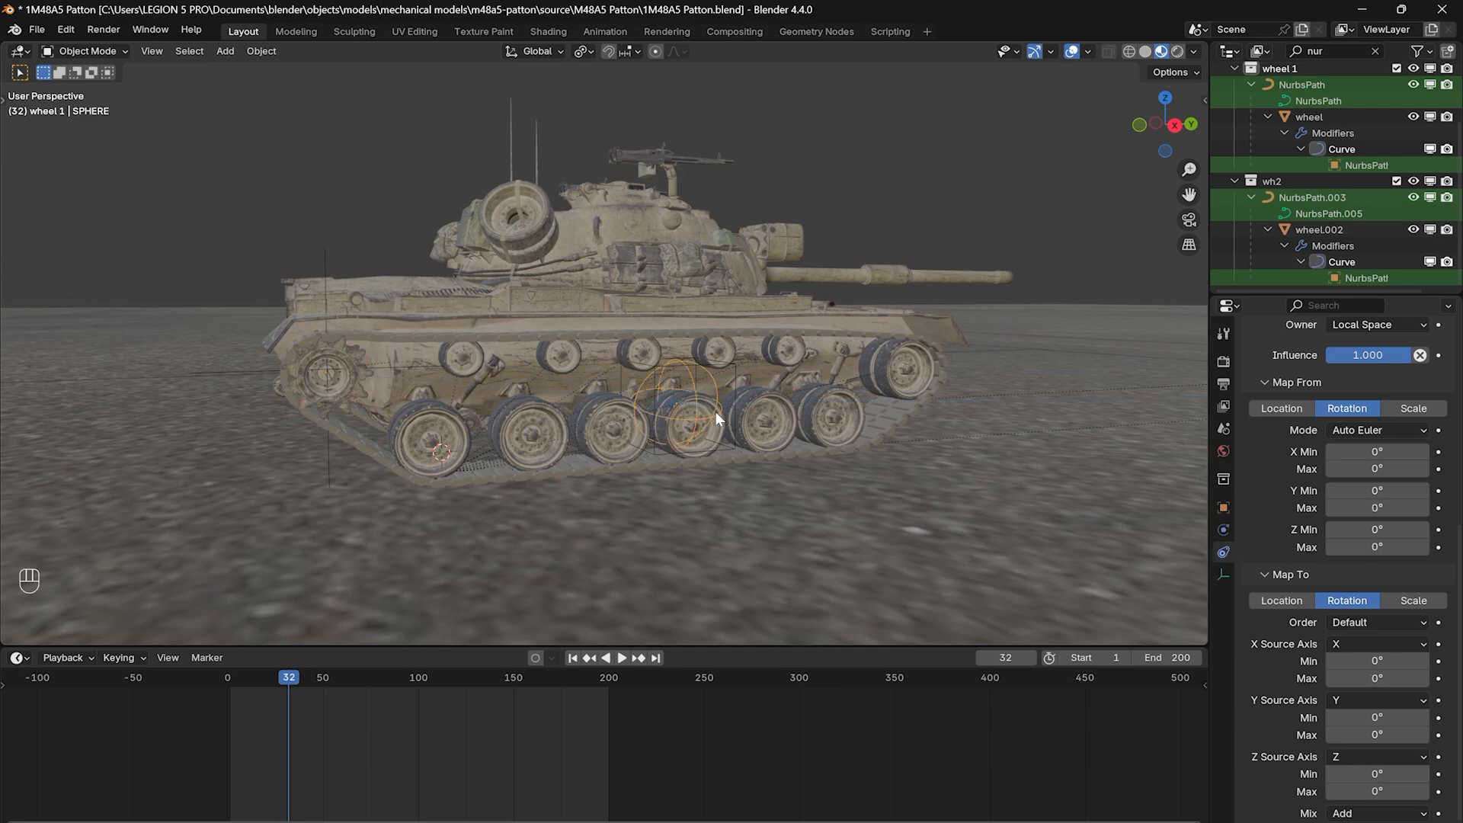
key(r)
key(y)
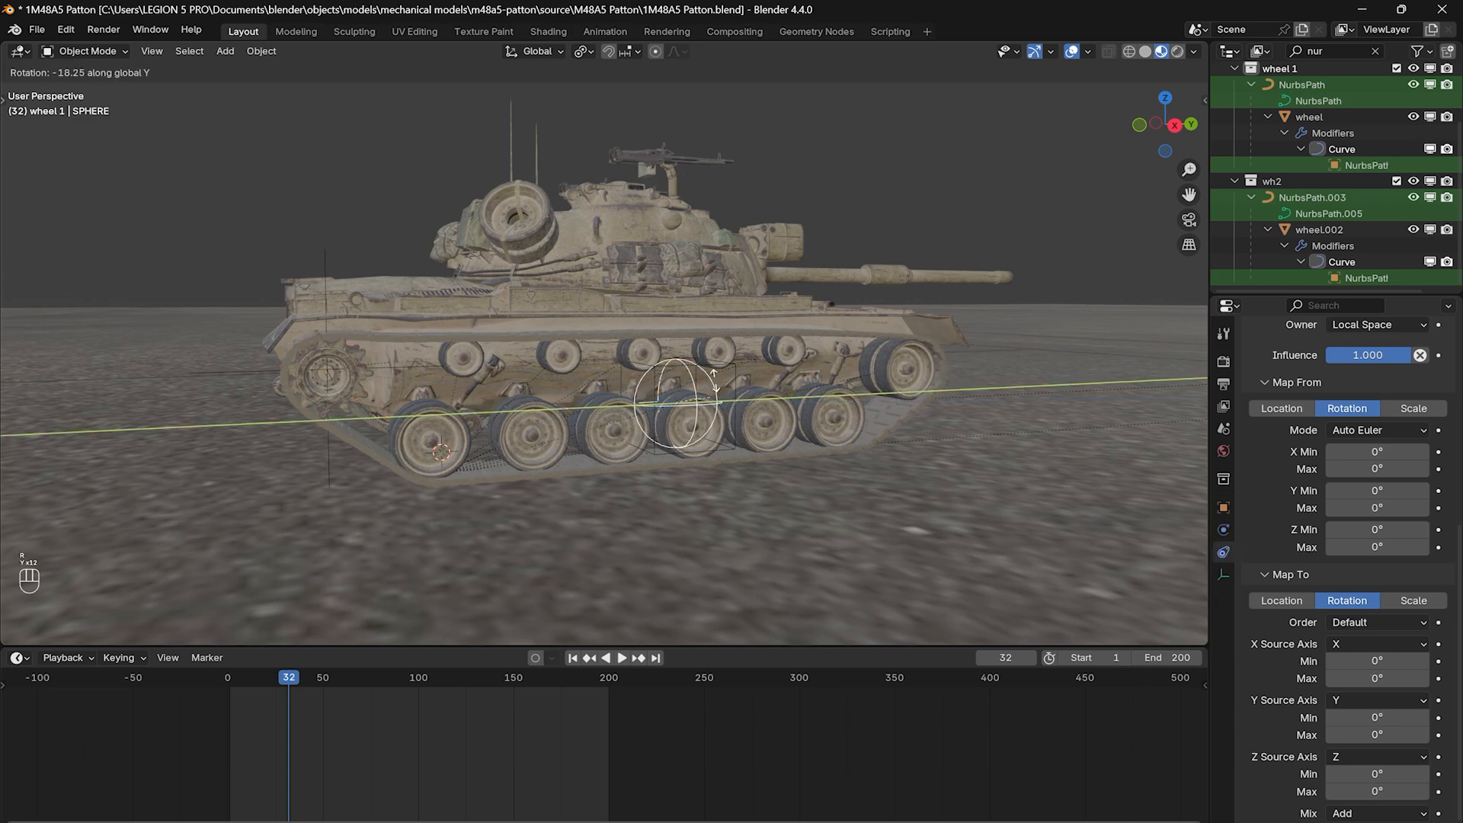
key(Escape)
key(ctrl+z)
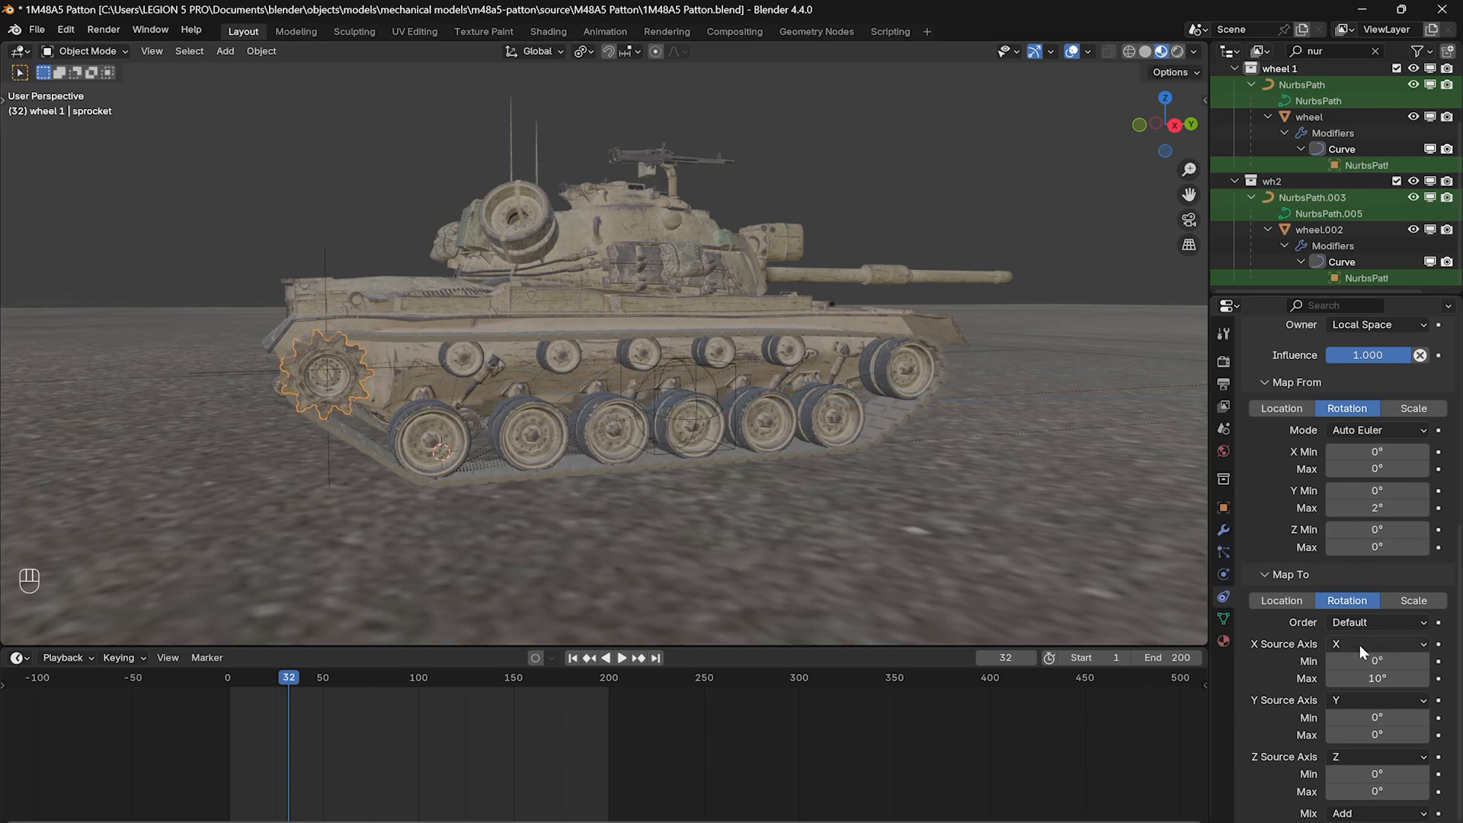
Set the sprocket constraint's X source axis to Y and test it by rotating the SPHERE empty about Y.
click(1360, 645)
click(1350, 685)
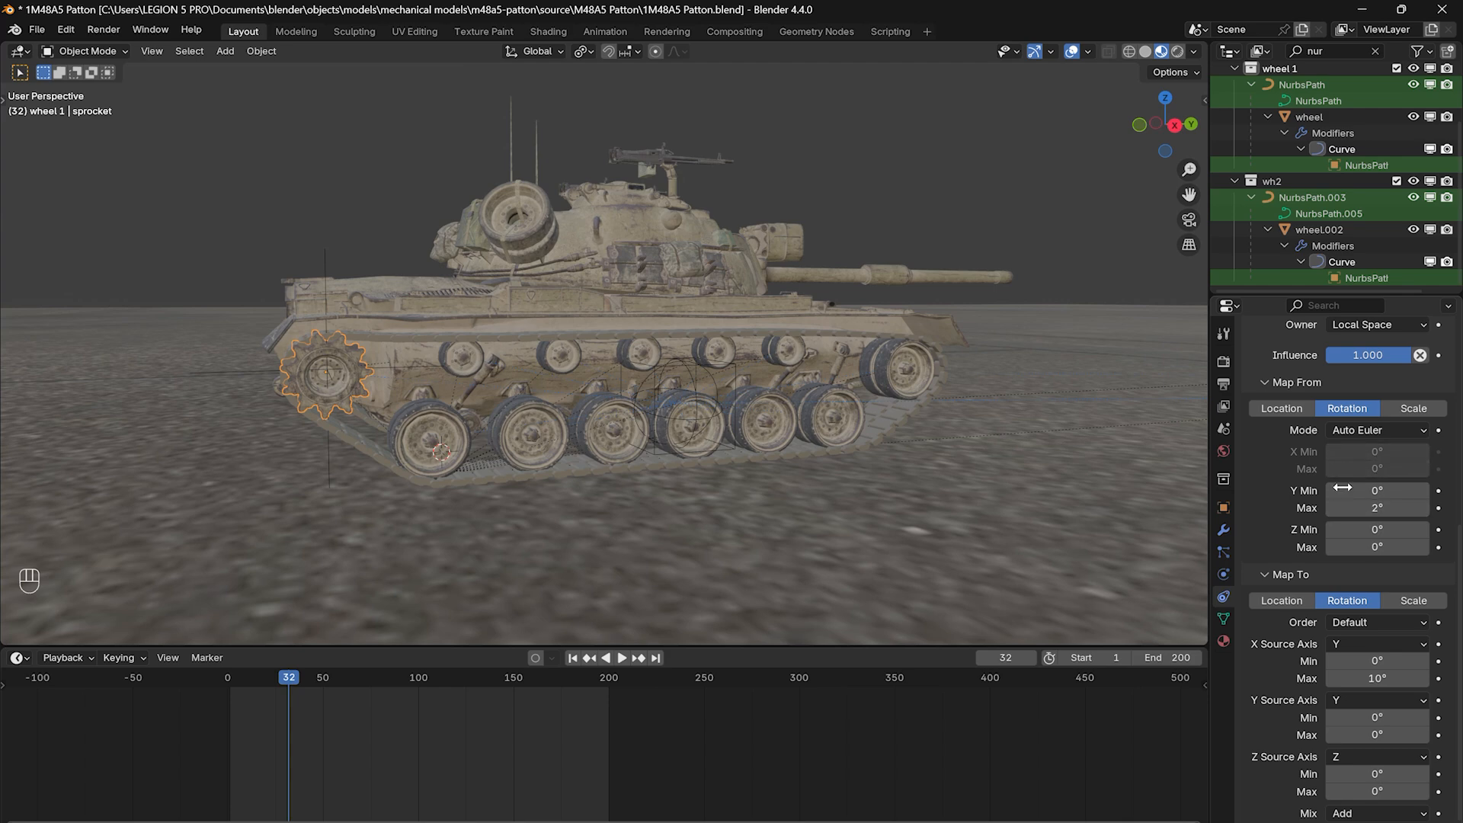
click(707, 416)
key(r)
key(y)
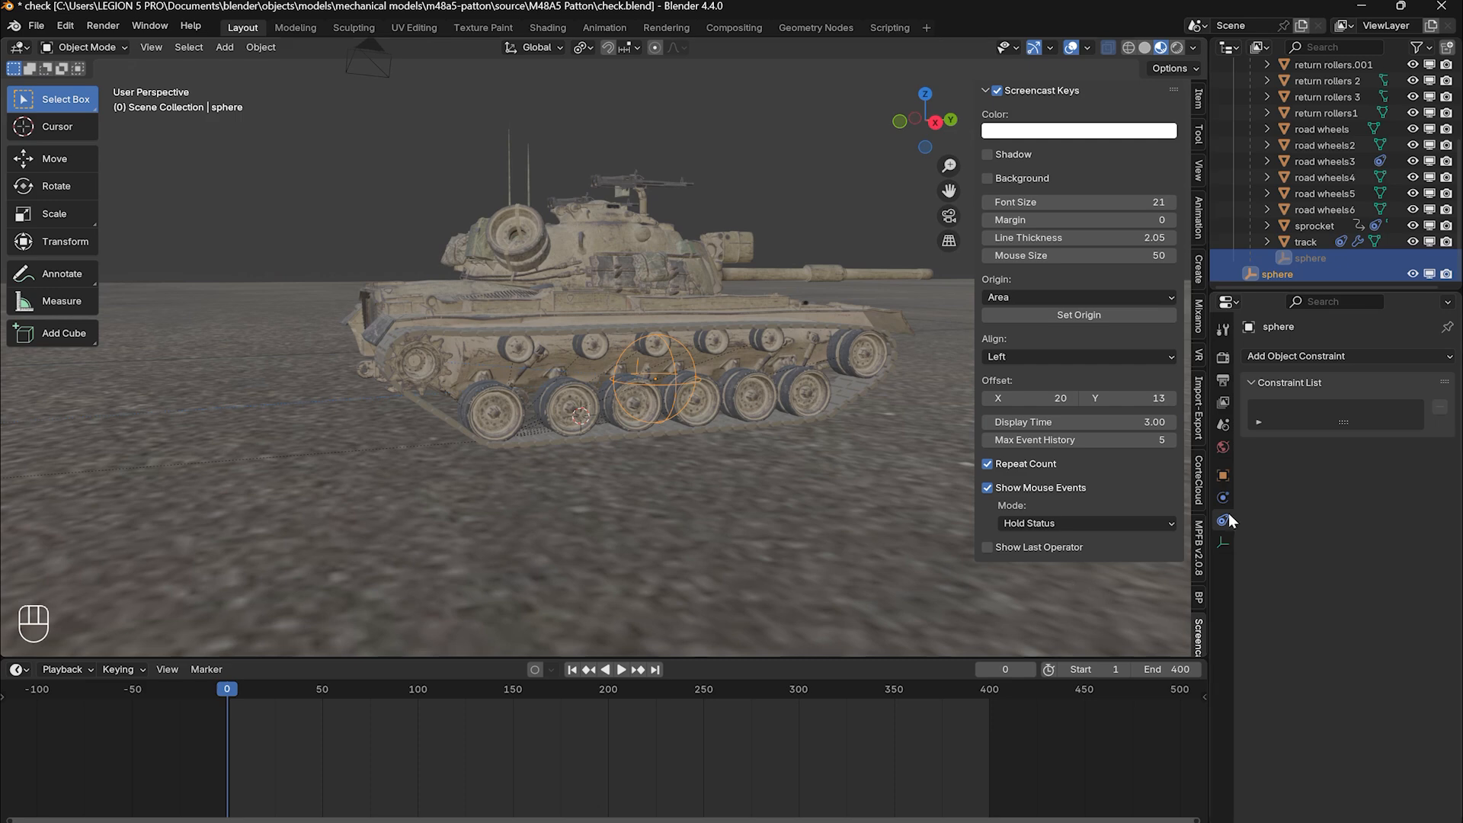
Add a Transformation constraint to the sphere empty targeting the Hull, with Extrapolate enabled and the owner in Local Space.
click(1346, 356)
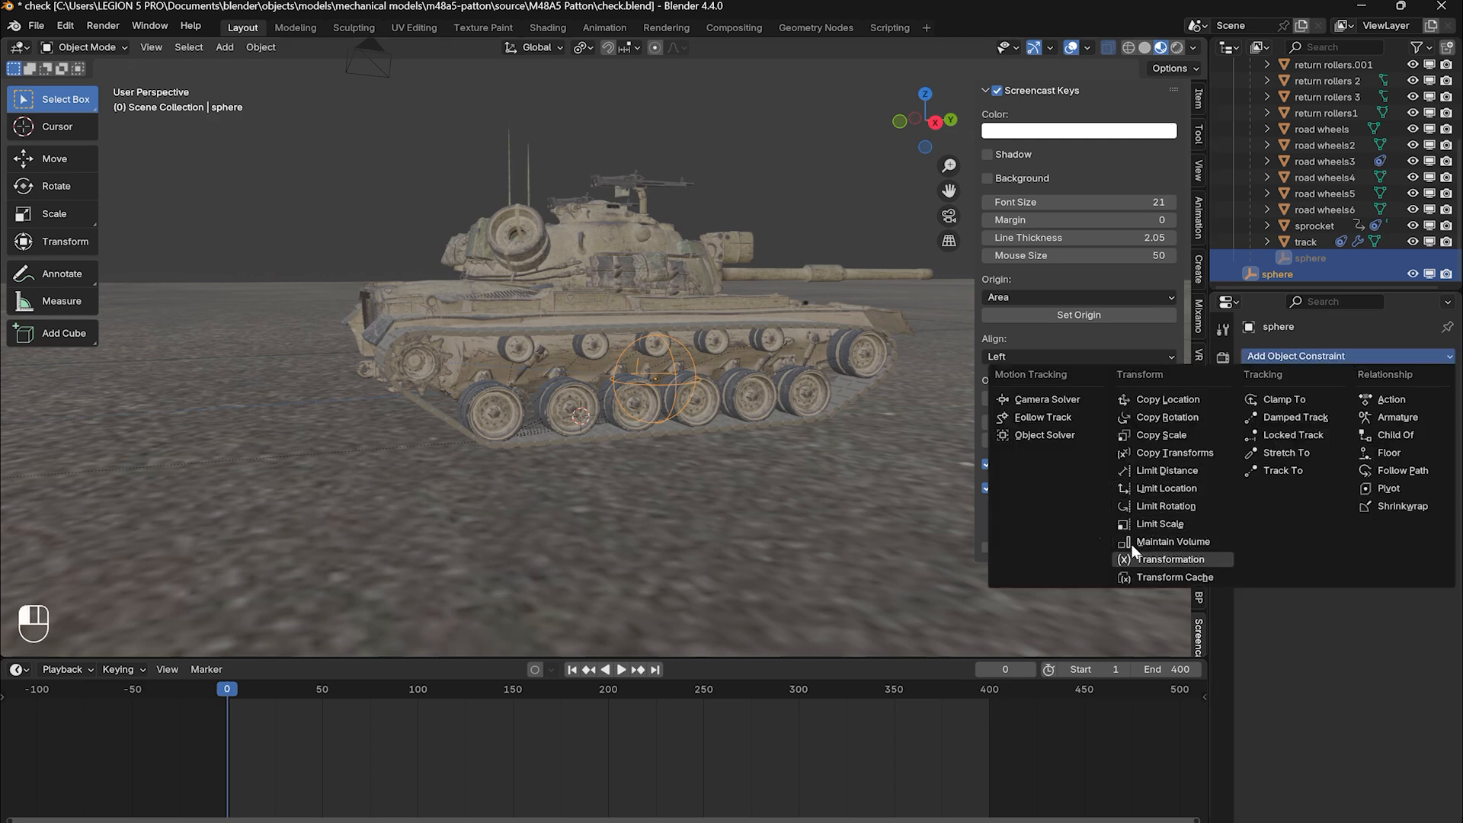
click(1166, 559)
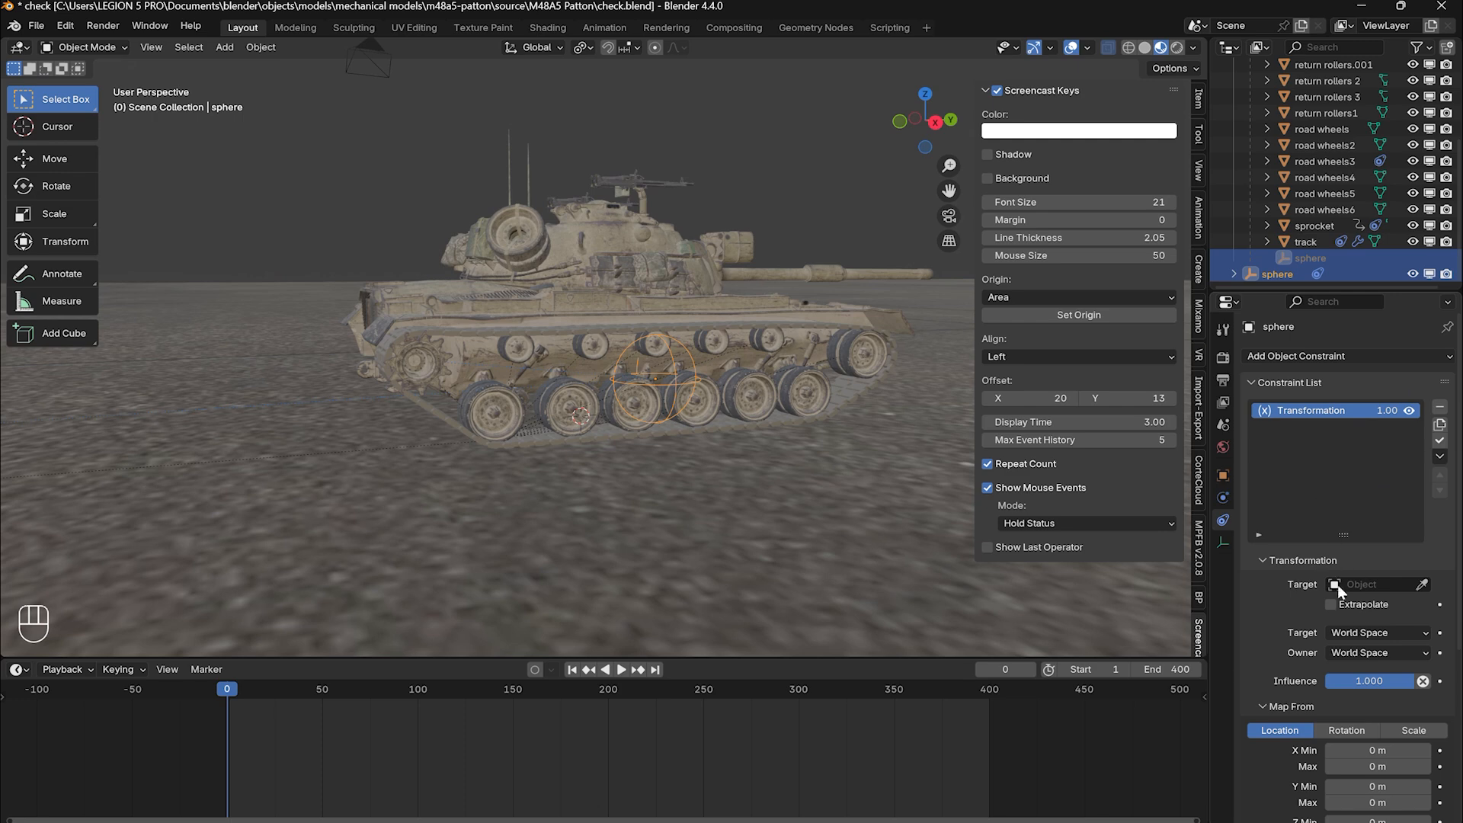
click(1421, 584)
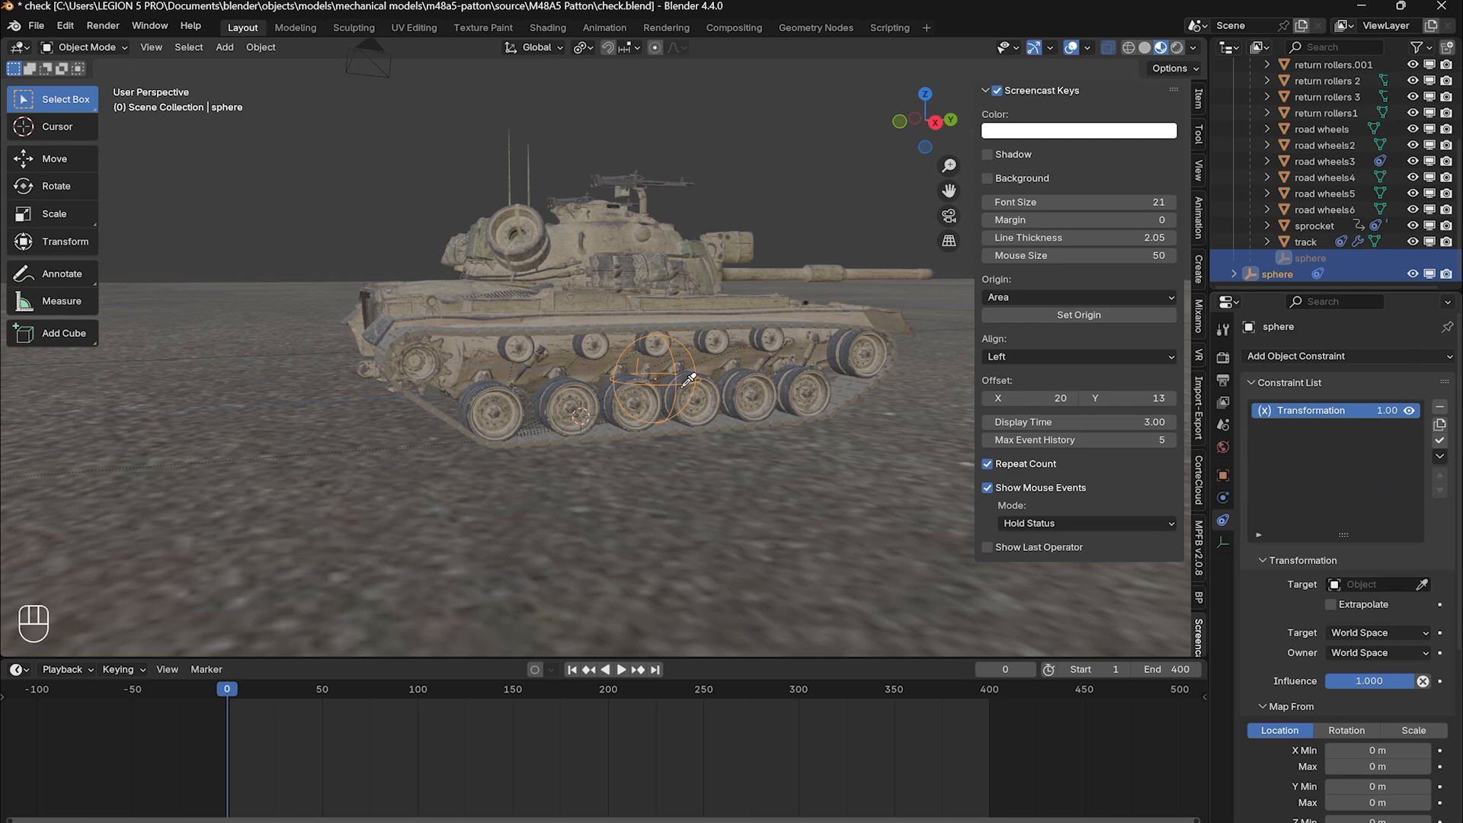
click(481, 313)
click(1331, 623)
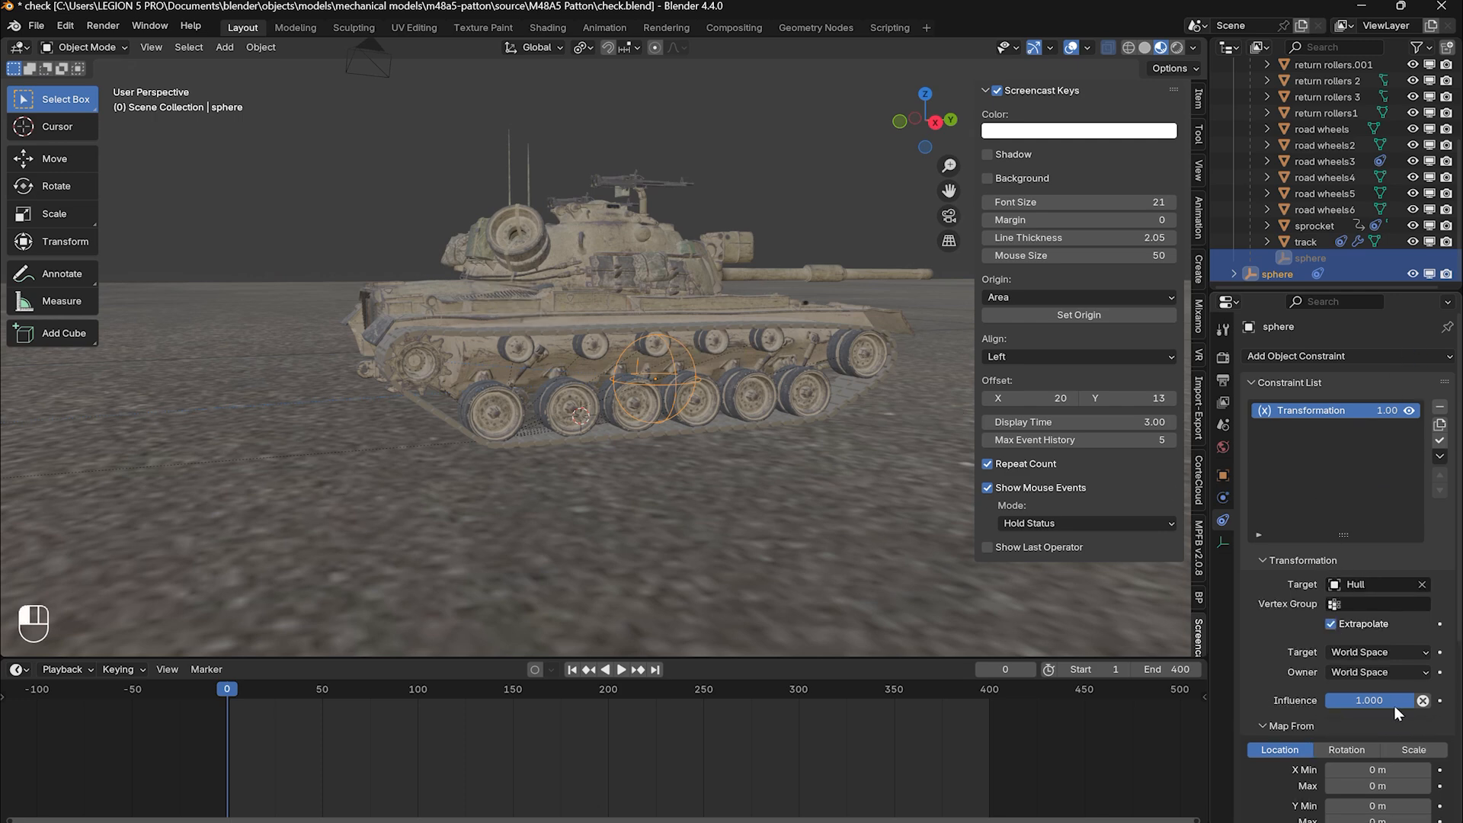
click(1355, 670)
click(1360, 724)
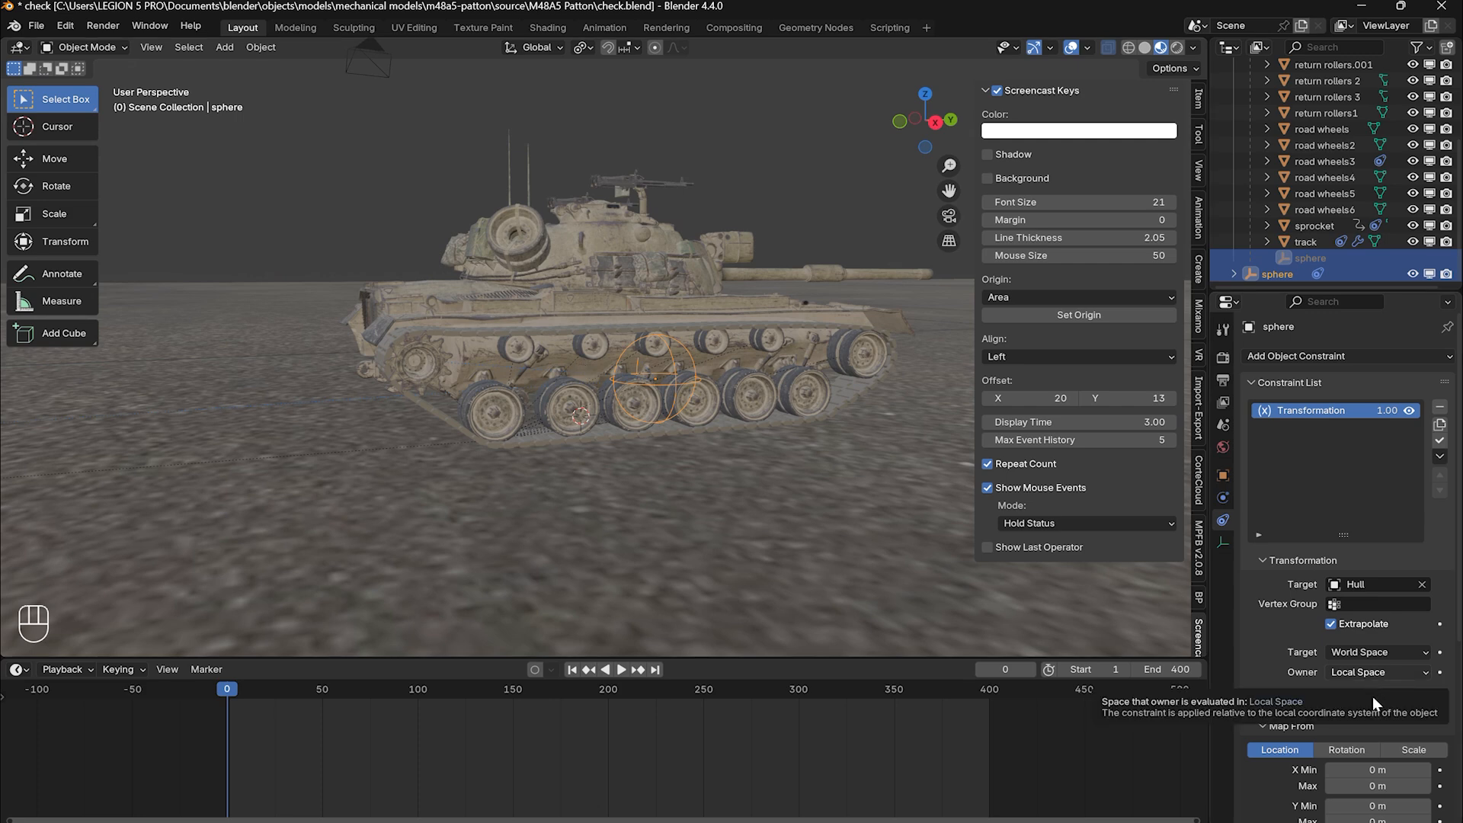
Map the Hull's location to the sphere's rotation, with Map From Y Max 2 m and Map To Y Max -360°.
scroll(1310, 712, down, 3)
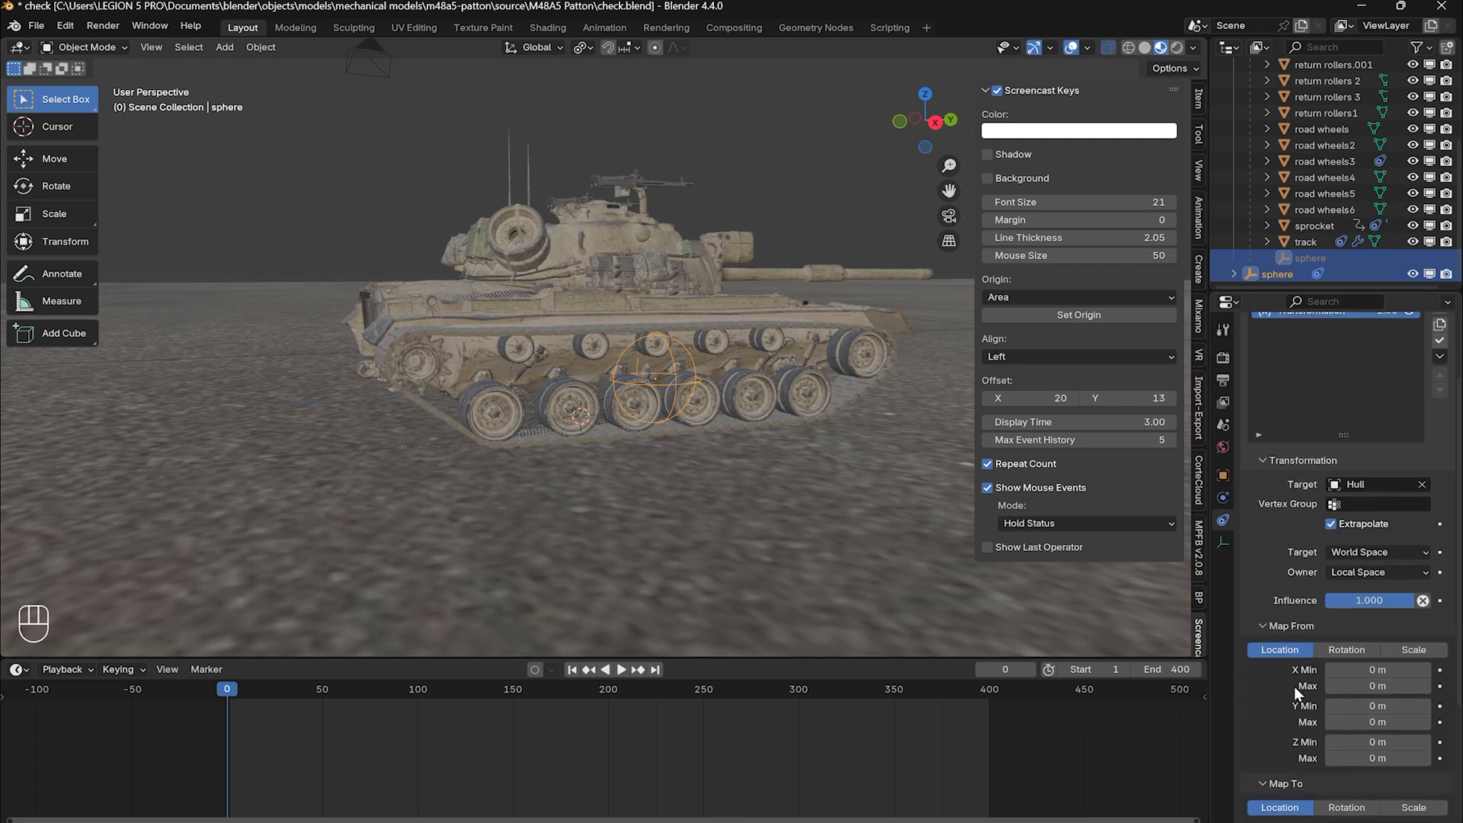
click(1345, 807)
click(1348, 720)
text(2)
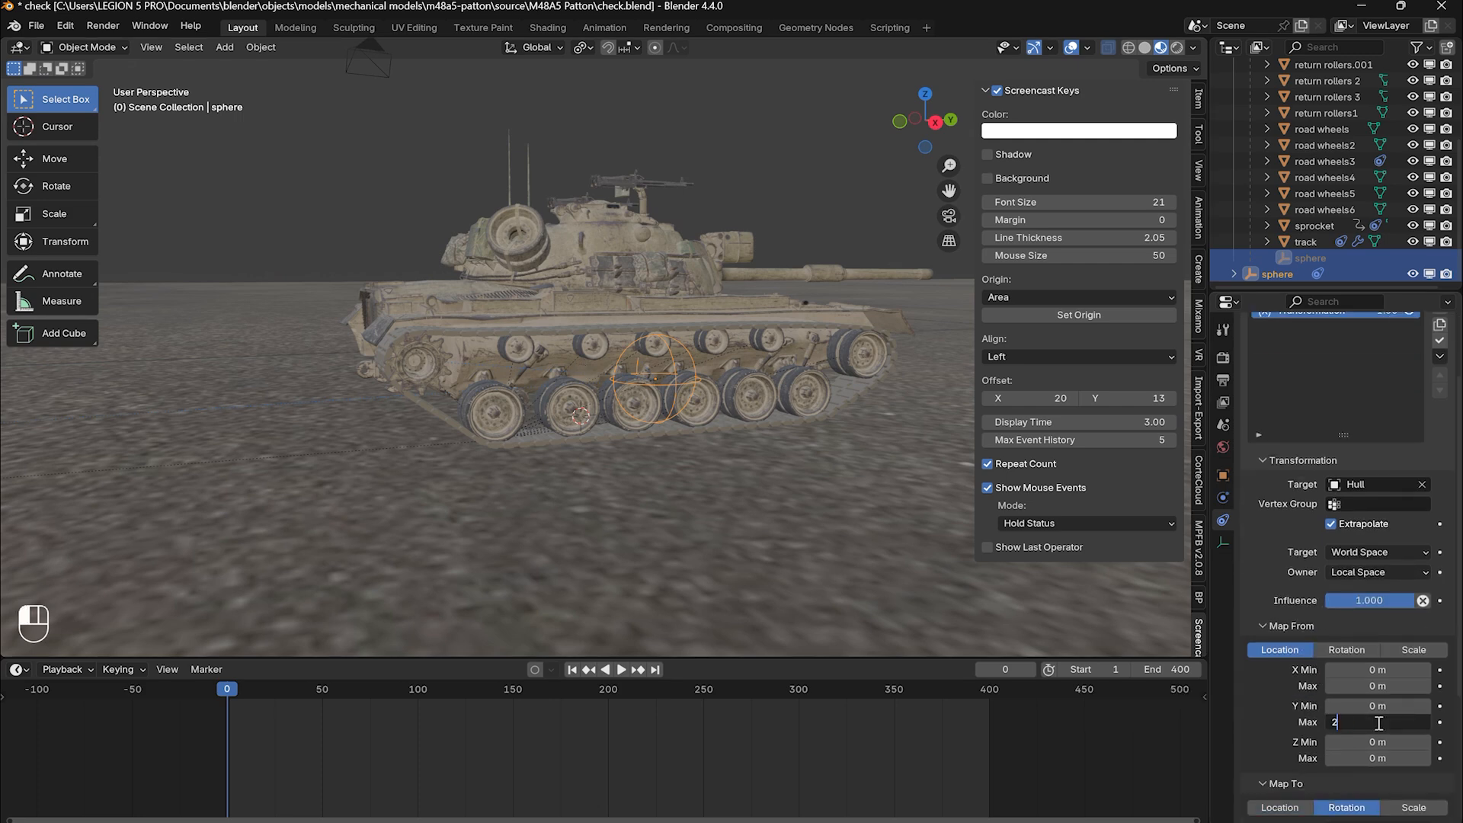
key(Return)
scroll(1340, 714, down, 4)
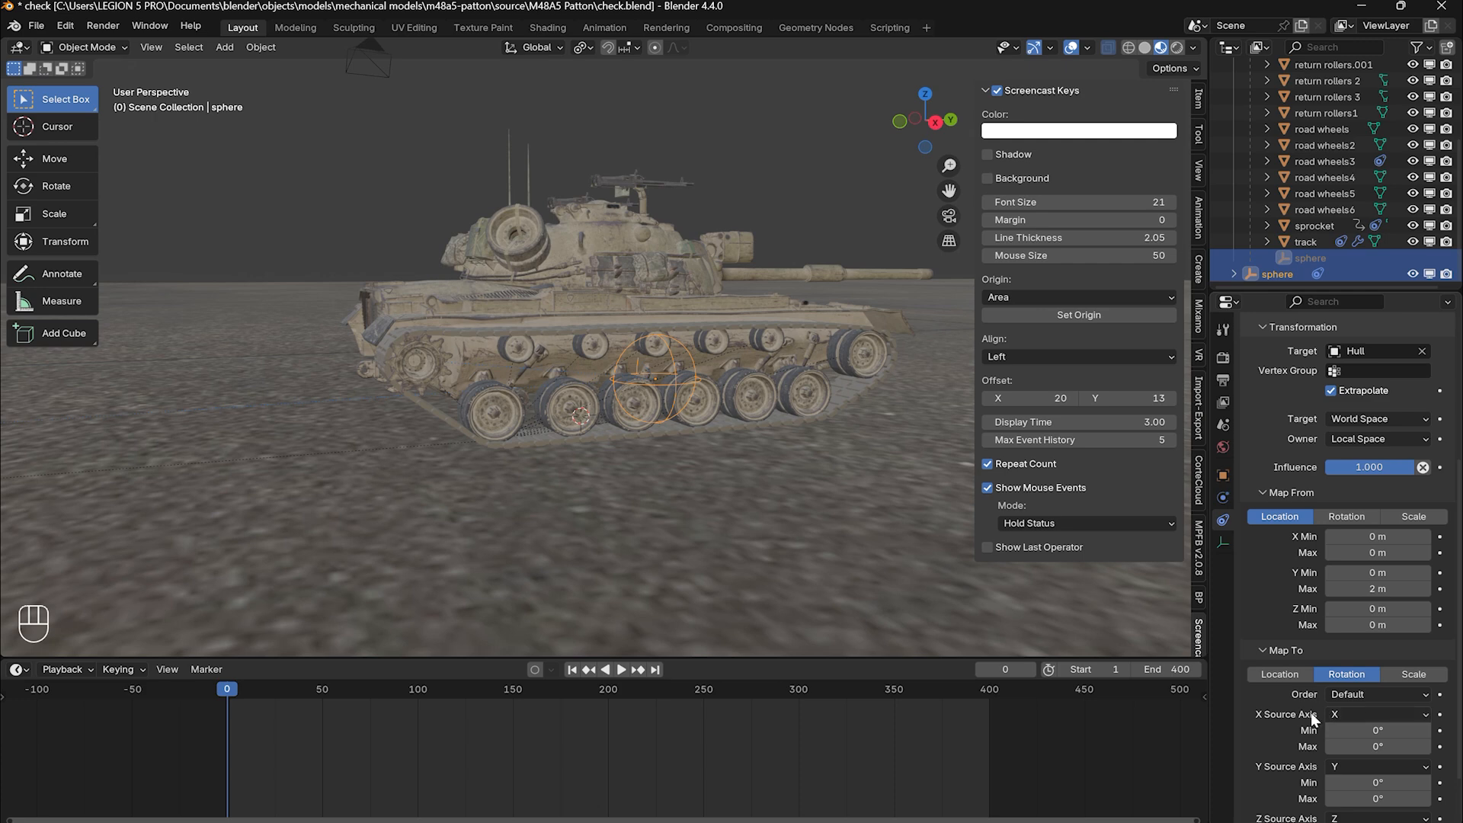
click(1378, 799)
text(-360)
key(Return)
Trial-move the hull along the Y axis to test how it drives the sphere empty and running gear.
click(614, 314)
mouse_move(614, 314)
middle_down()
mouse_move(647, 340)
mouse_move(611, 339)
middle_up()
key(g)
key(y)
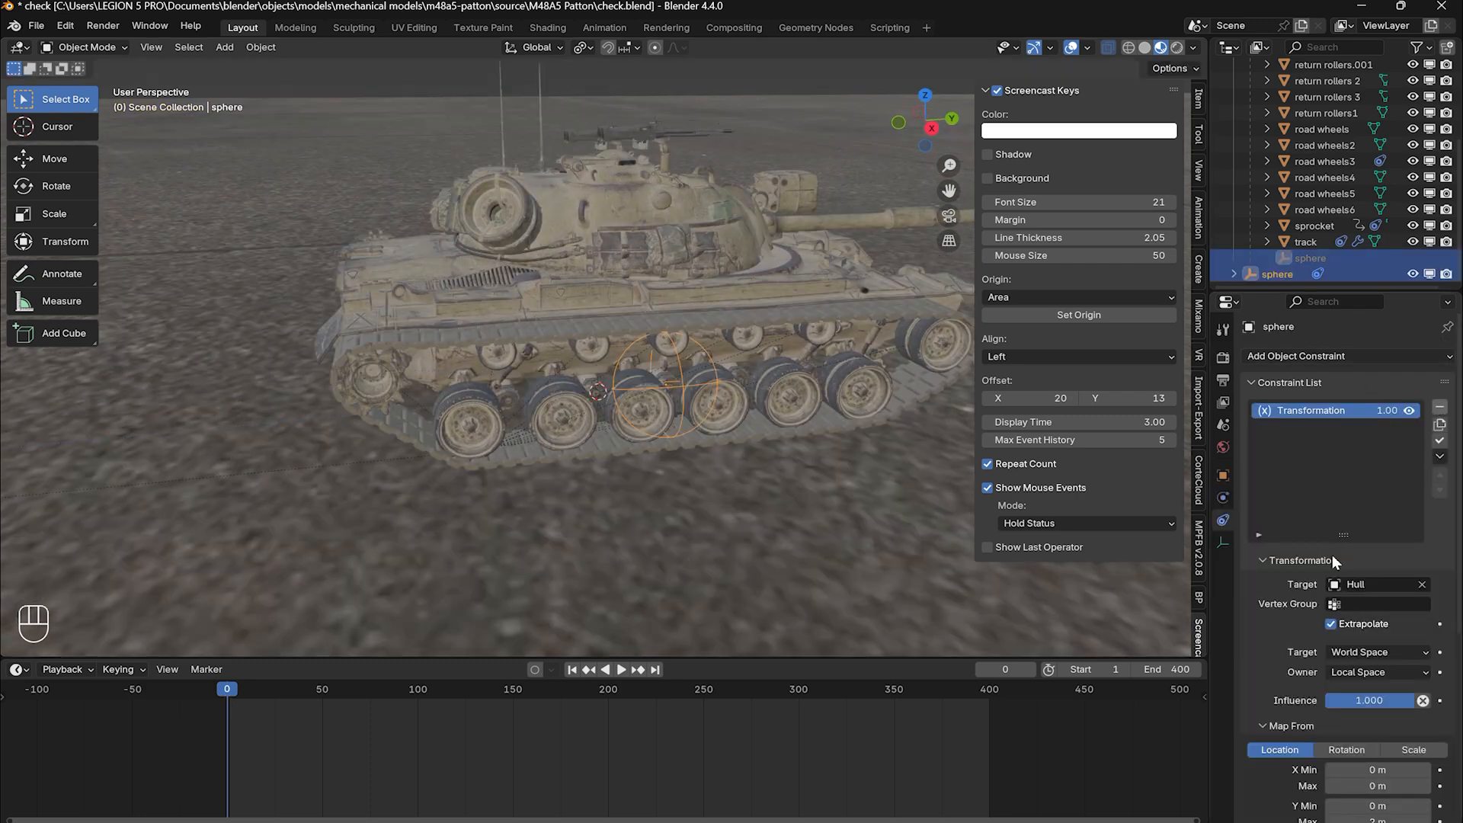
Add a second Transformation constraint to the sphere empty targeting the Hull, with Extrapolate enabled and the owner in Local Space.
click(1295, 355)
click(1168, 561)
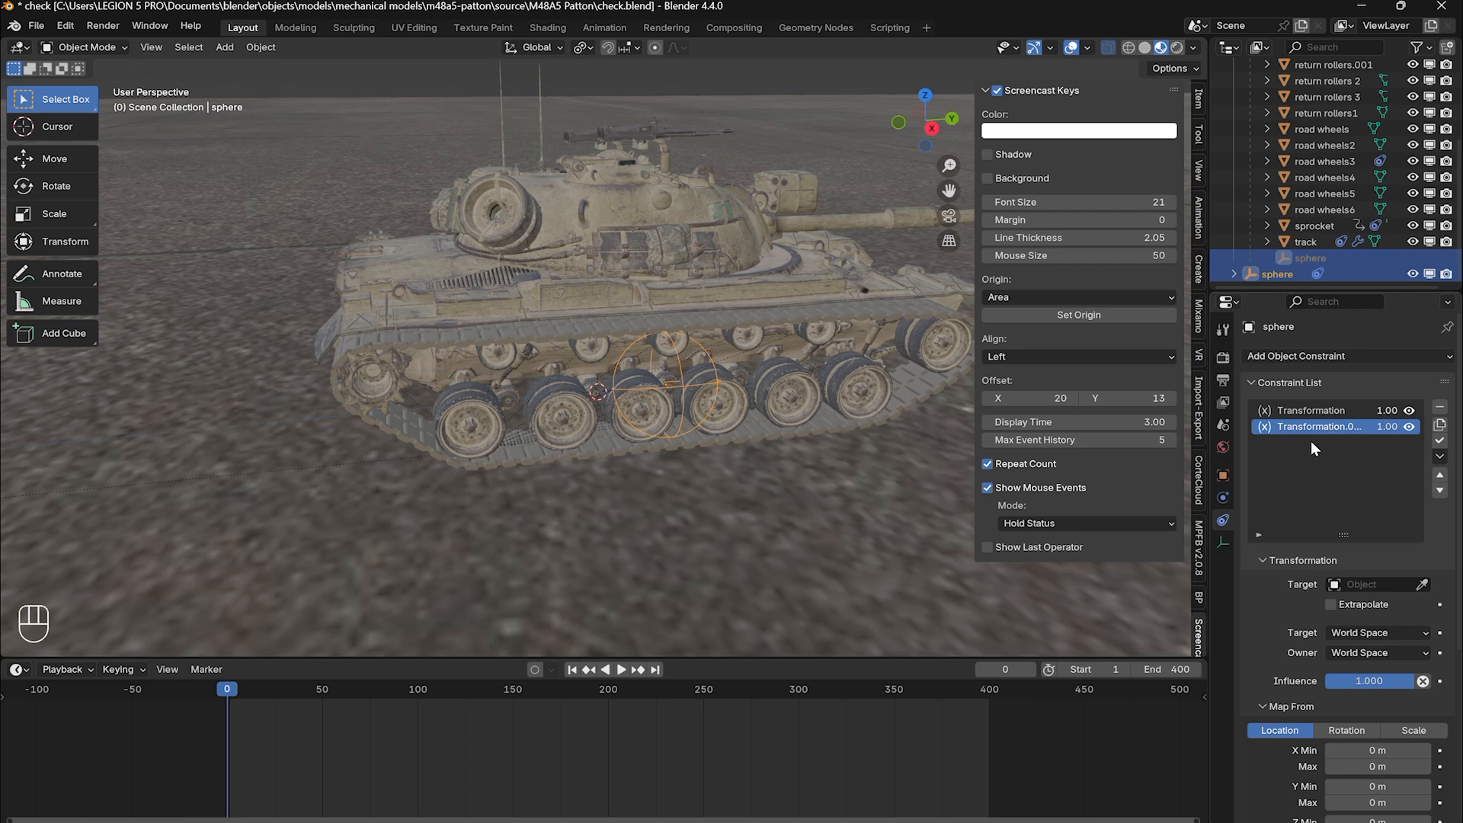
click(1422, 584)
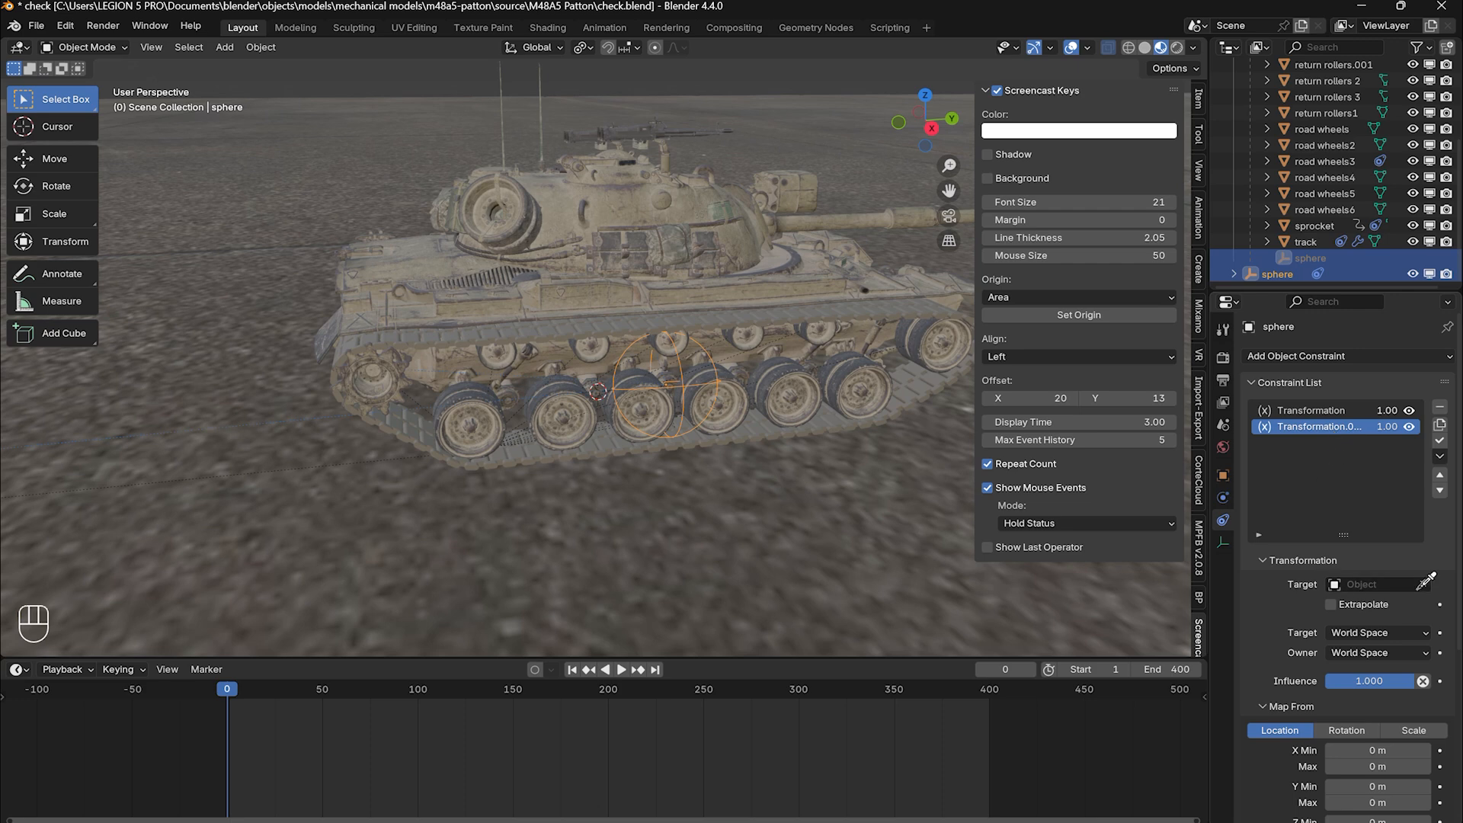
click(467, 306)
click(1332, 624)
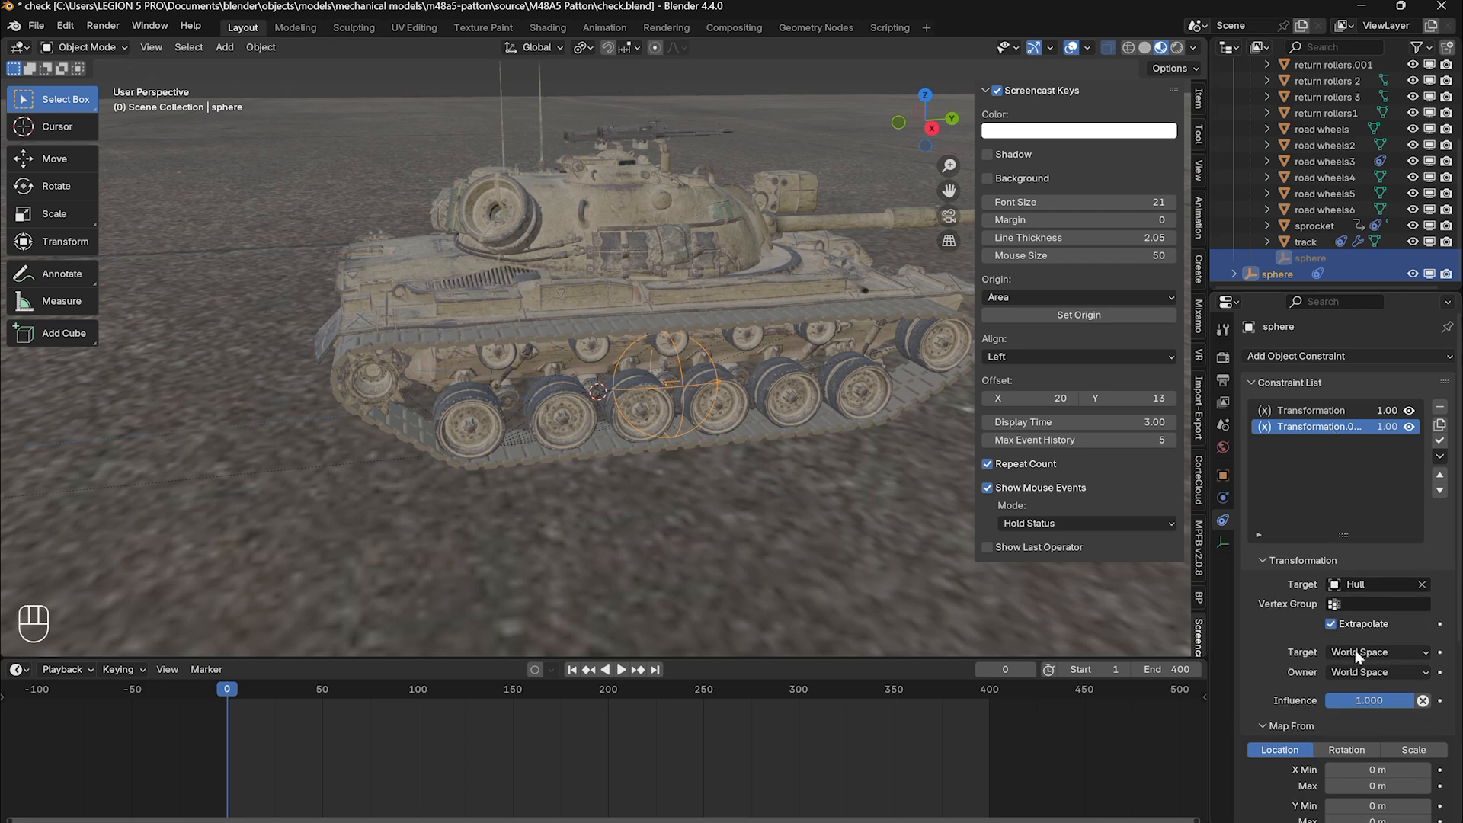
click(1376, 673)
click(1364, 728)
scroll(1305, 660, down, 3)
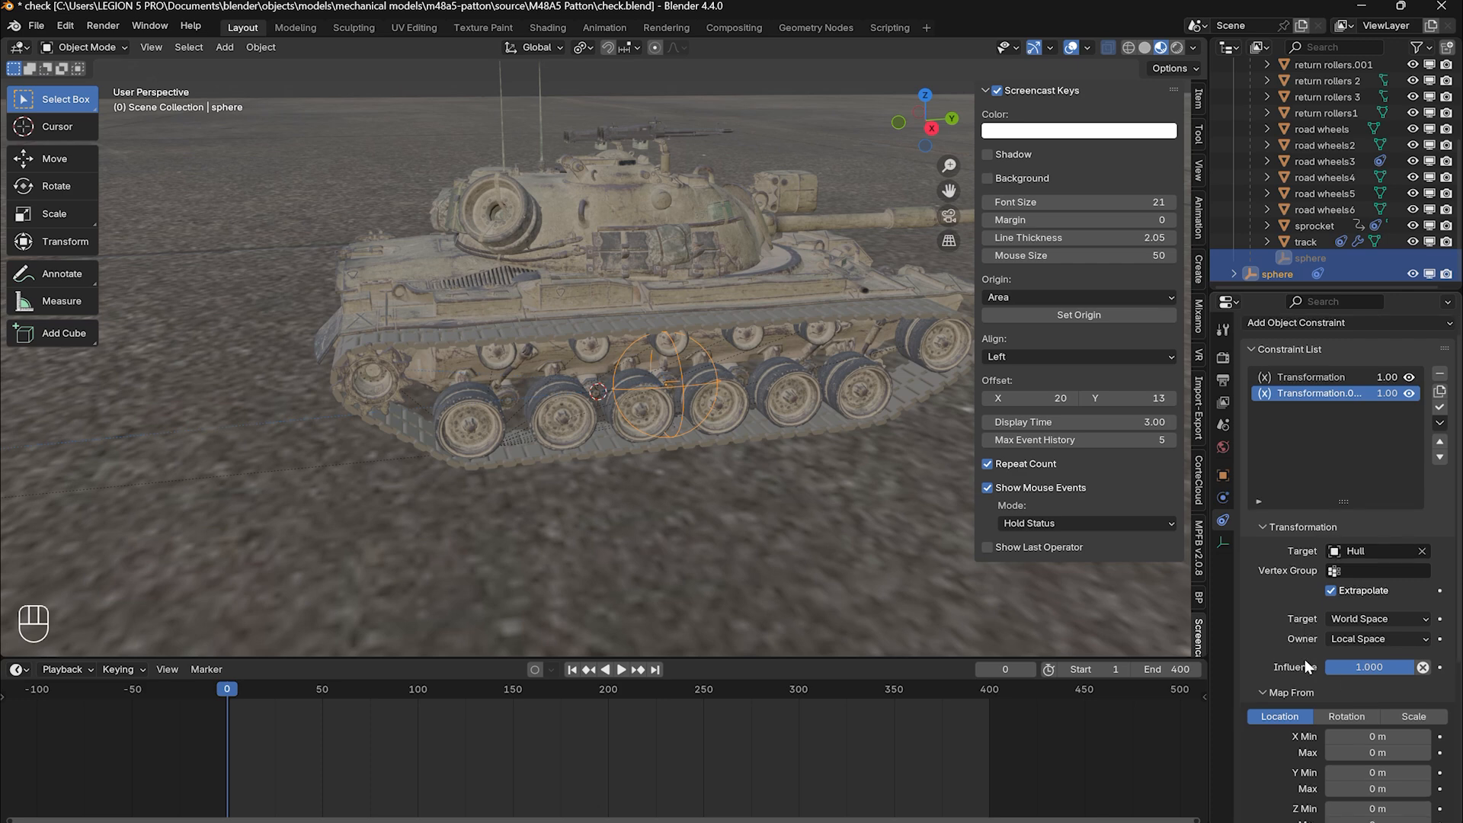
Map the Hull's rotation to the sphere's rotation in the second Transformation constraint, with Map From Z Max 1°.
click(1346, 649)
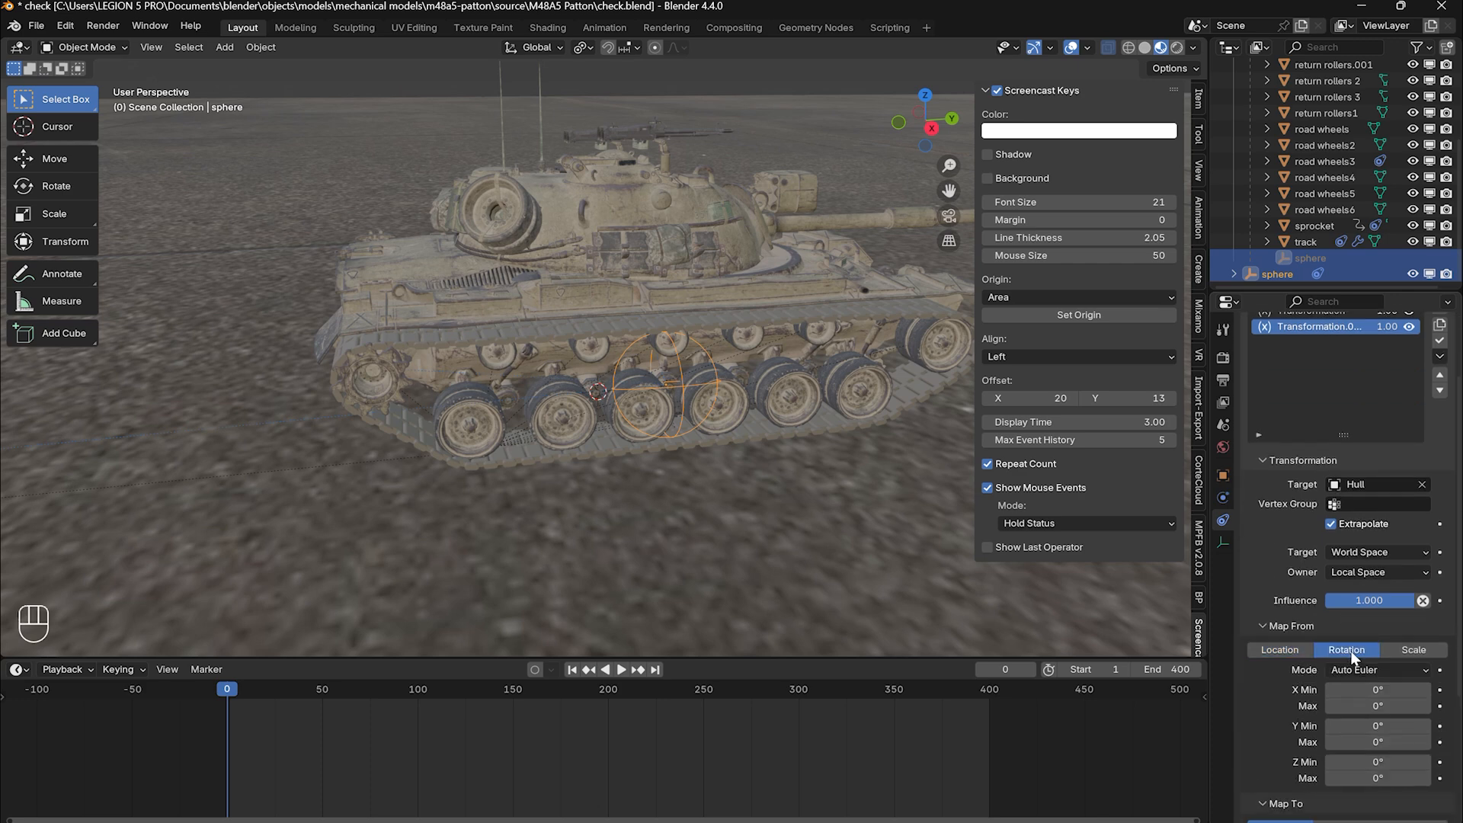
scroll(1351, 651, down, 4)
click(1346, 694)
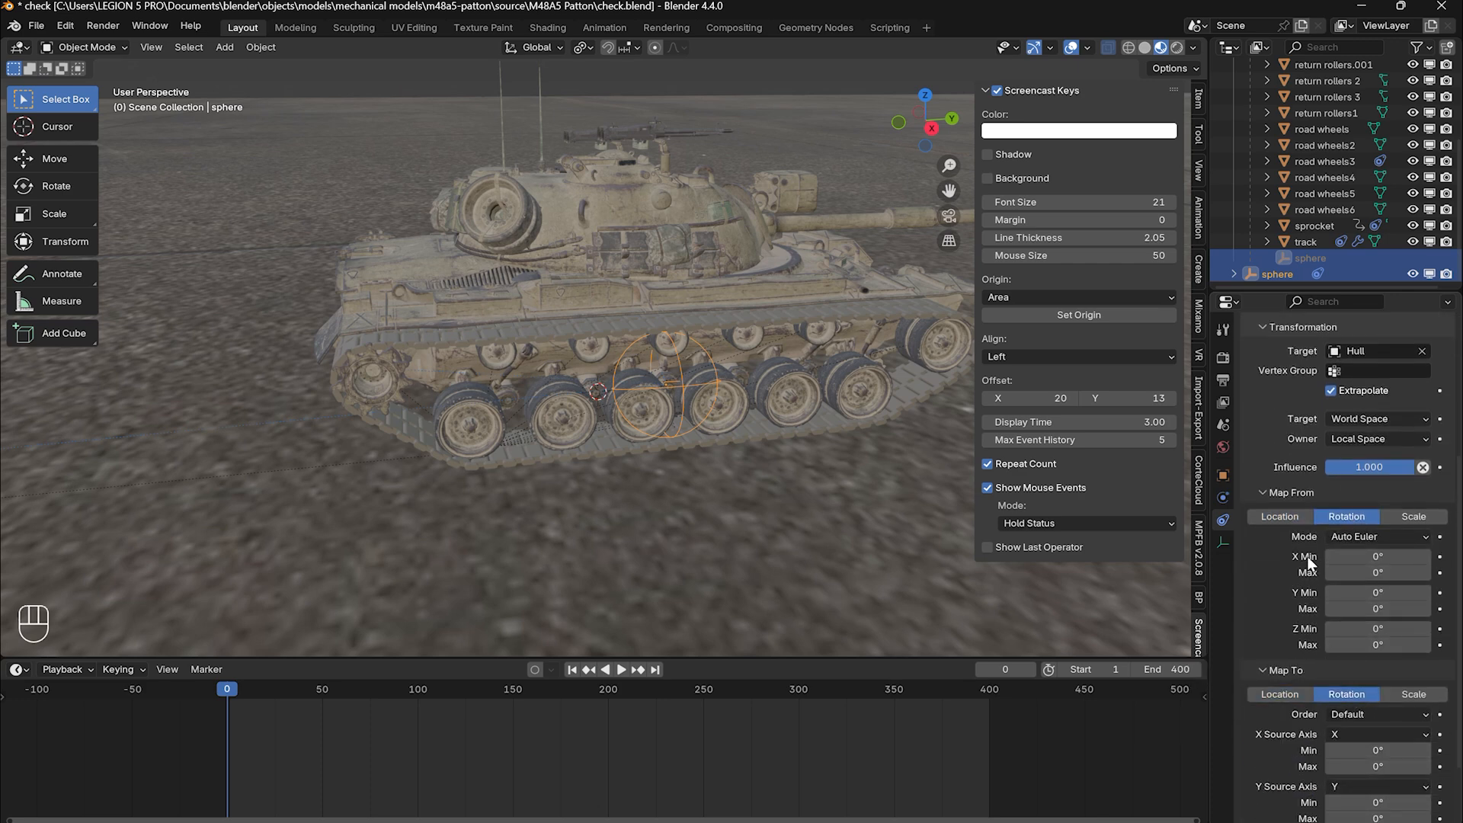
drag(1377, 642, 1392, 643)
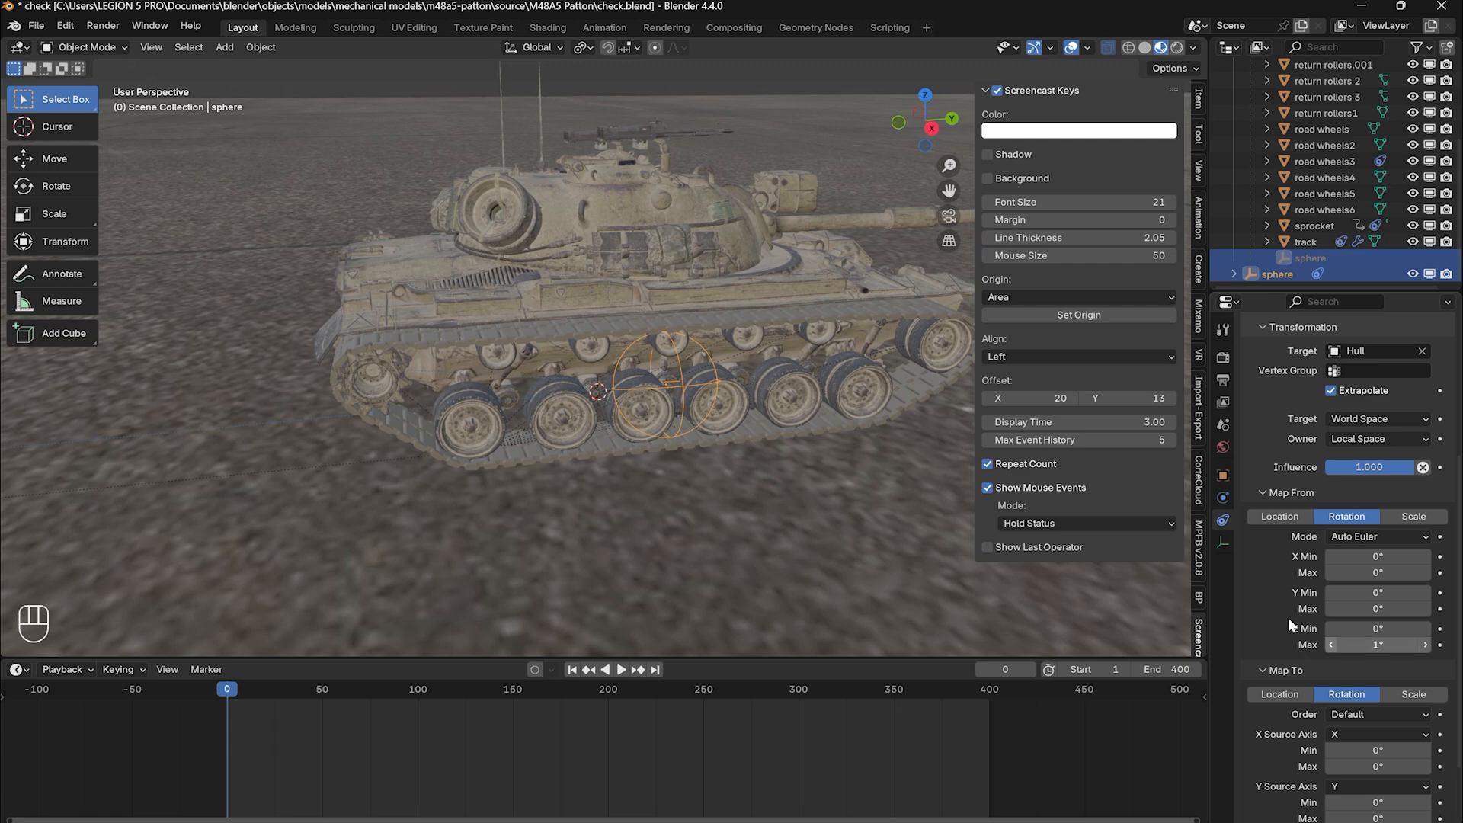
Set Map To Y Max to -1.53° in the second constraint, using Z as the Y Source Axis.
scroll(1311, 751, down, 2)
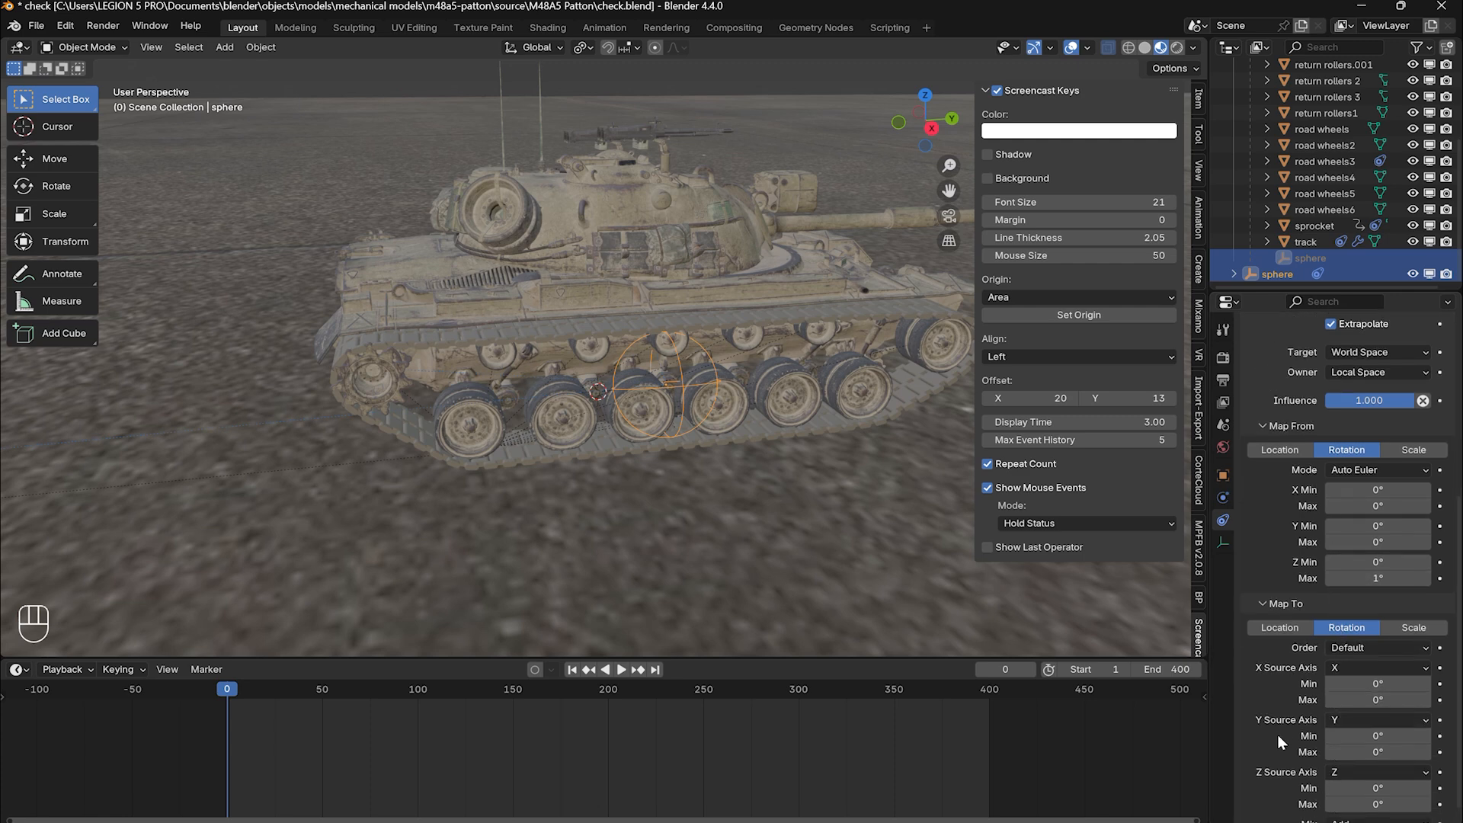
click(1377, 753)
text(-1.53)
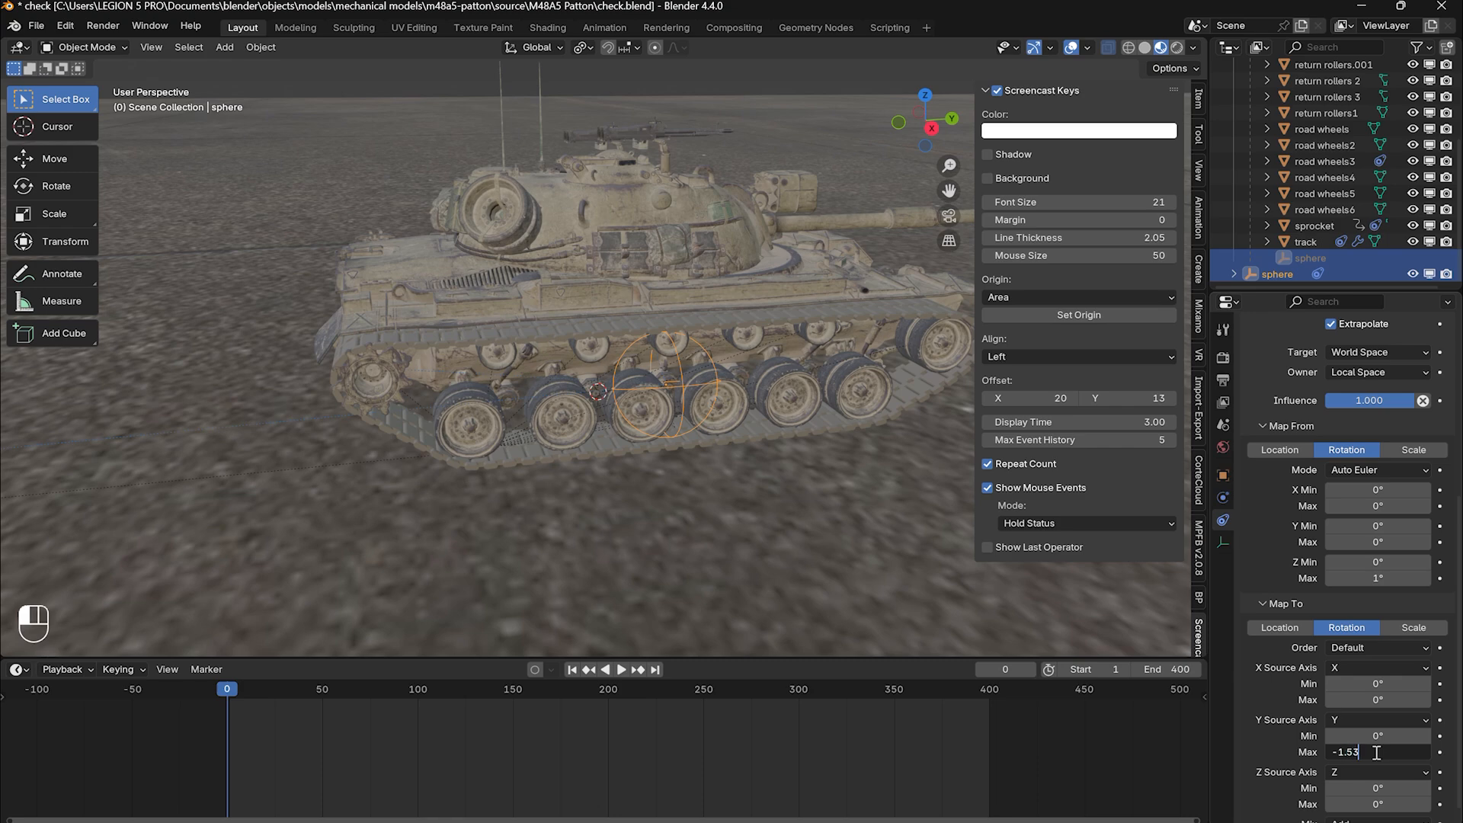
key(Return)
click(1356, 720)
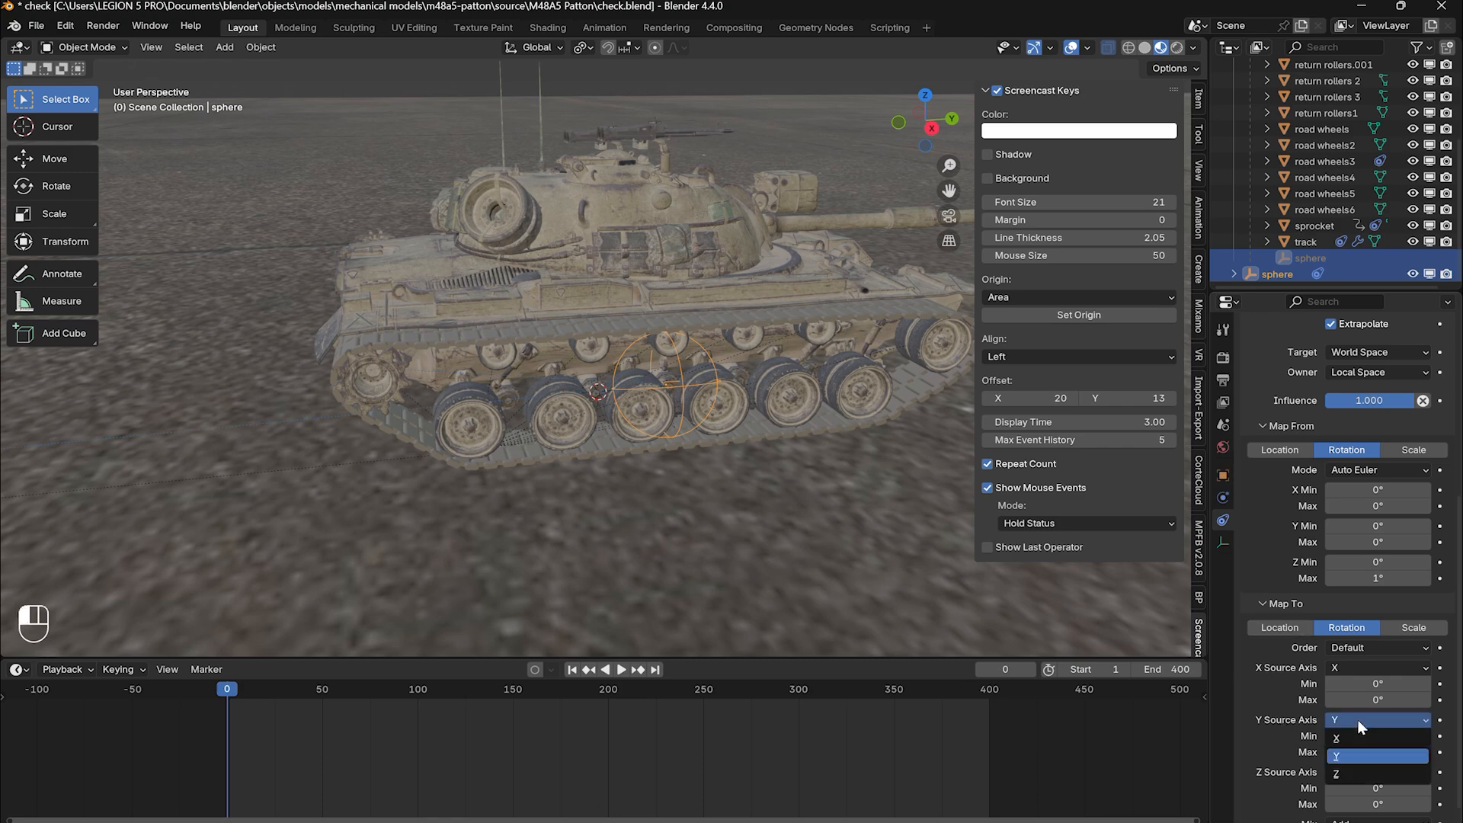
click(1343, 773)
Trial-rotate the hull about the Z axis to test how it drives the running gear.
click(800, 305)
key(r)
key(z)
key(z)
key(z)
key(z)
key(z)
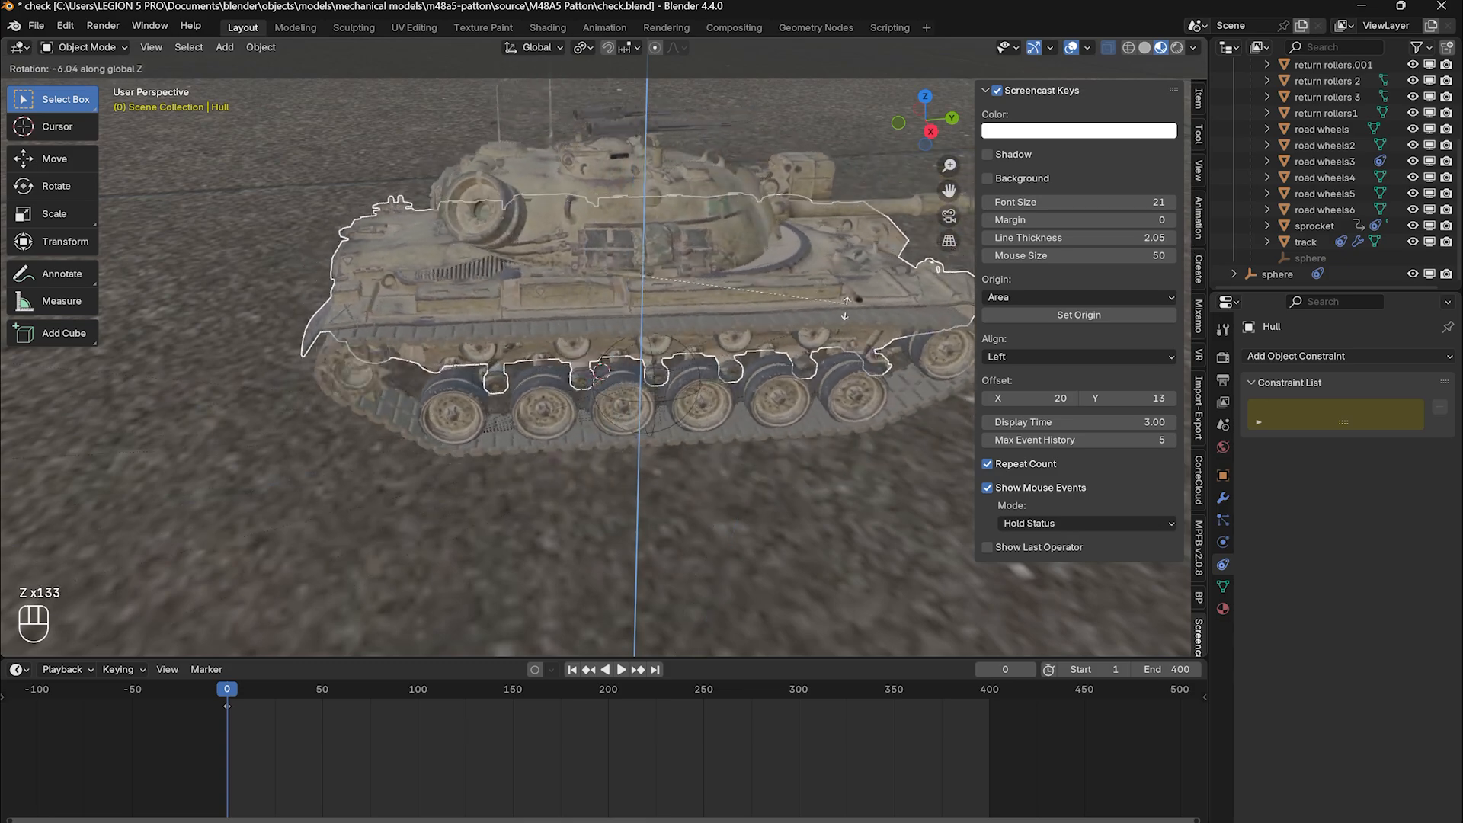
click(643, 18)
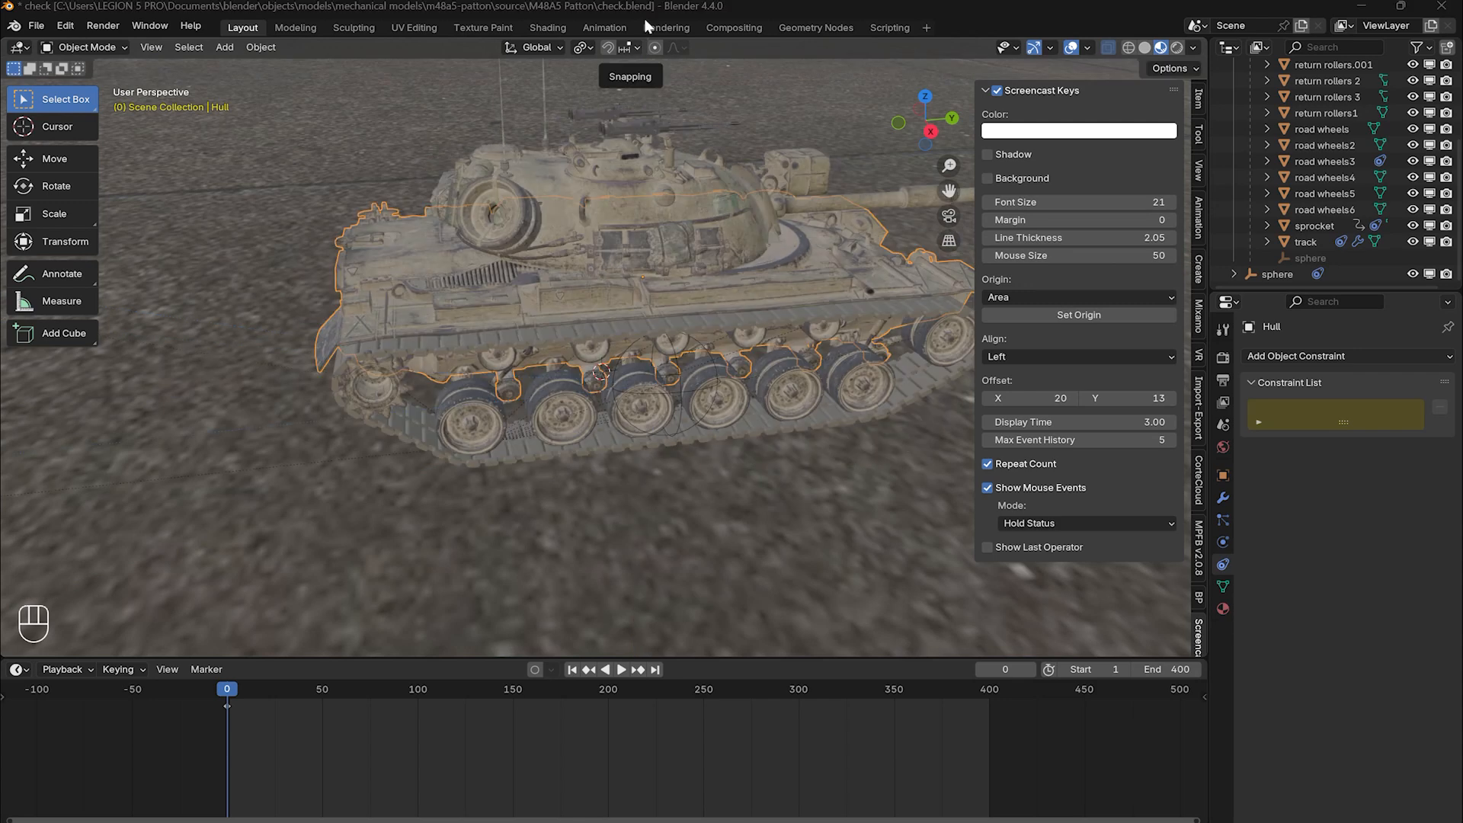
Add a third Transformation constraint to the sphere empty targeting the Hull, with Extrapolate enabled and the owner in Local Space.
click(675, 391)
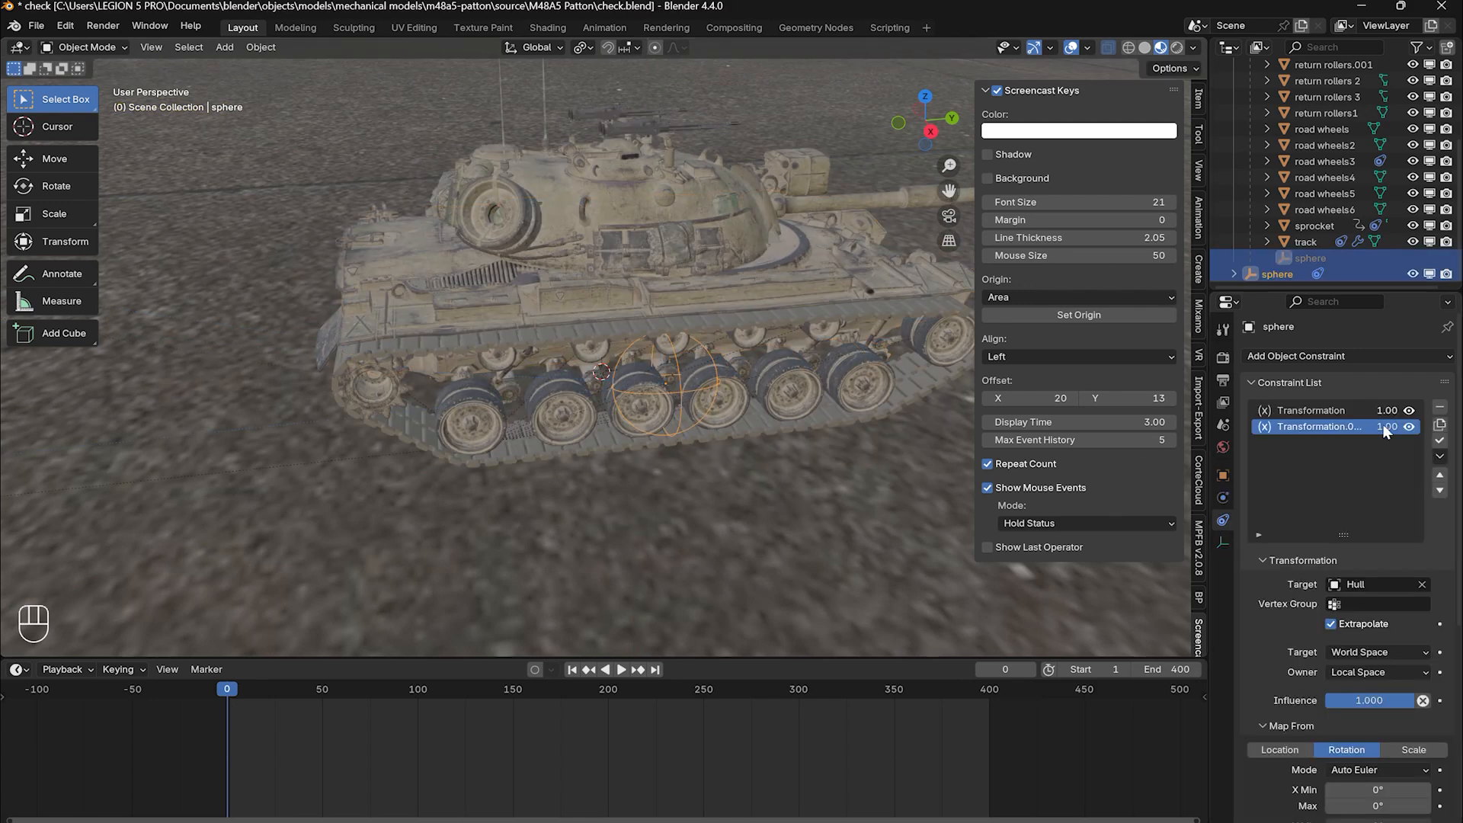
click(1345, 358)
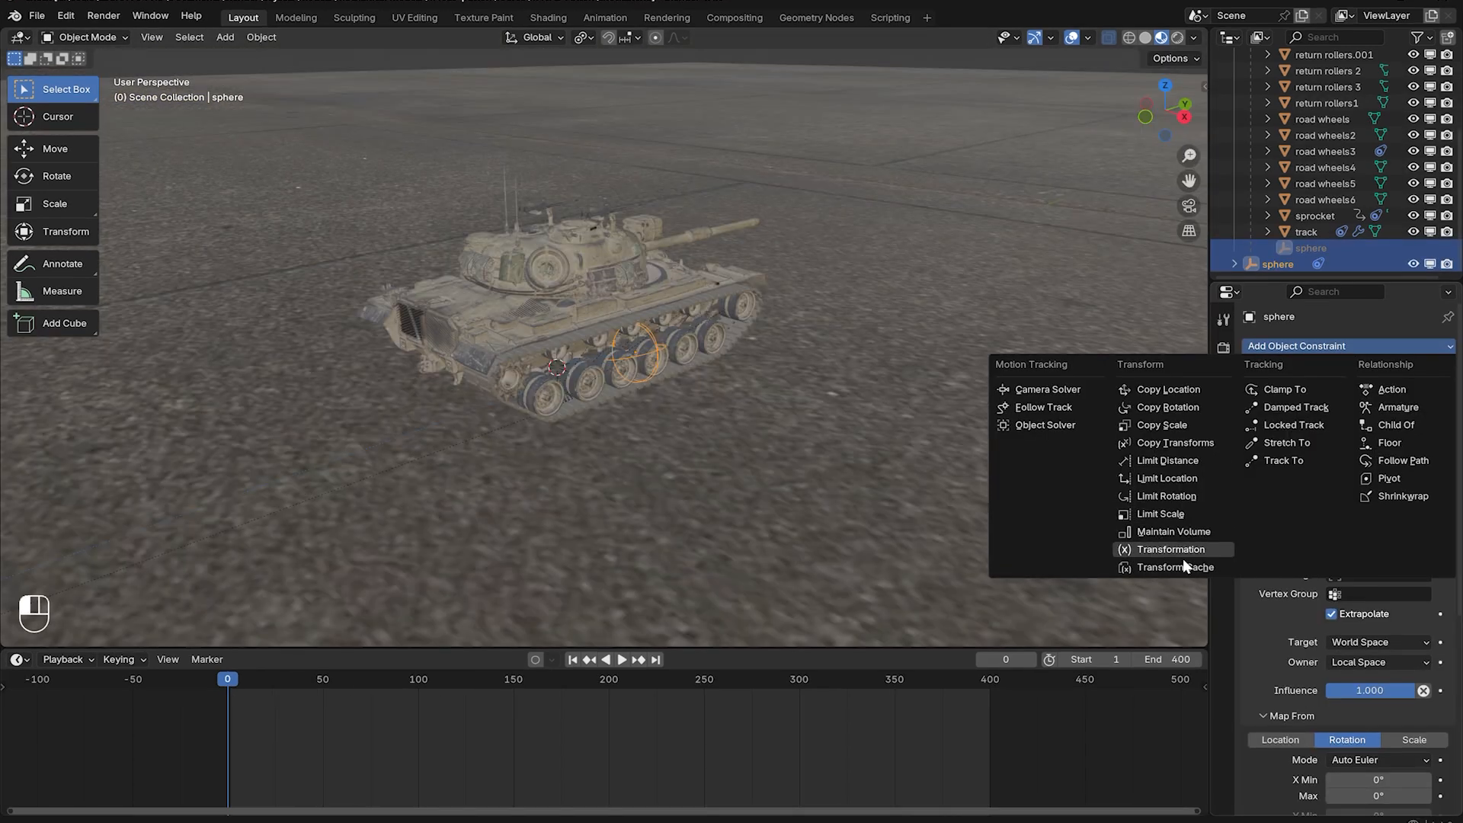
click(1188, 553)
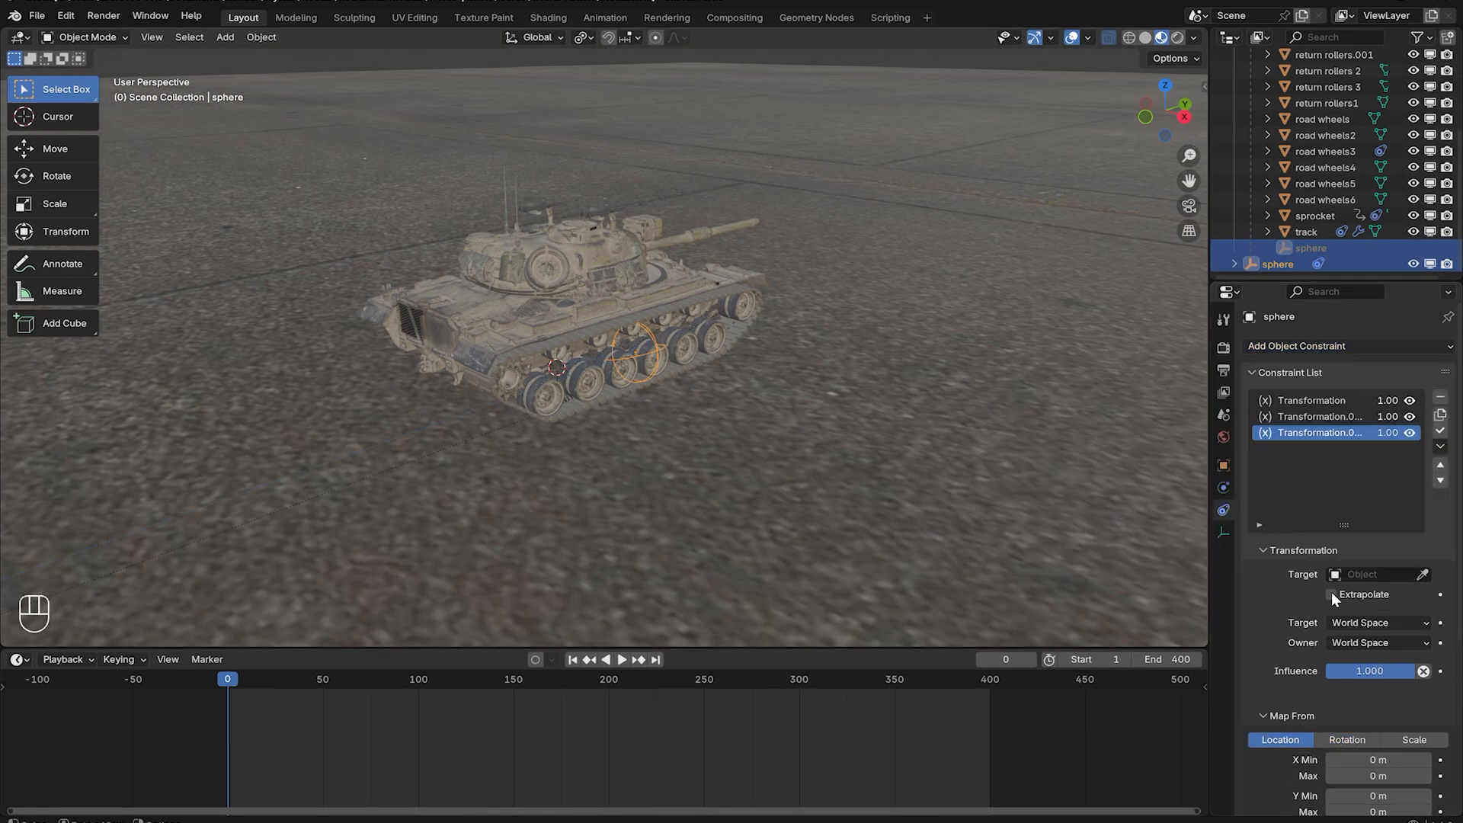
click(1422, 574)
click(491, 324)
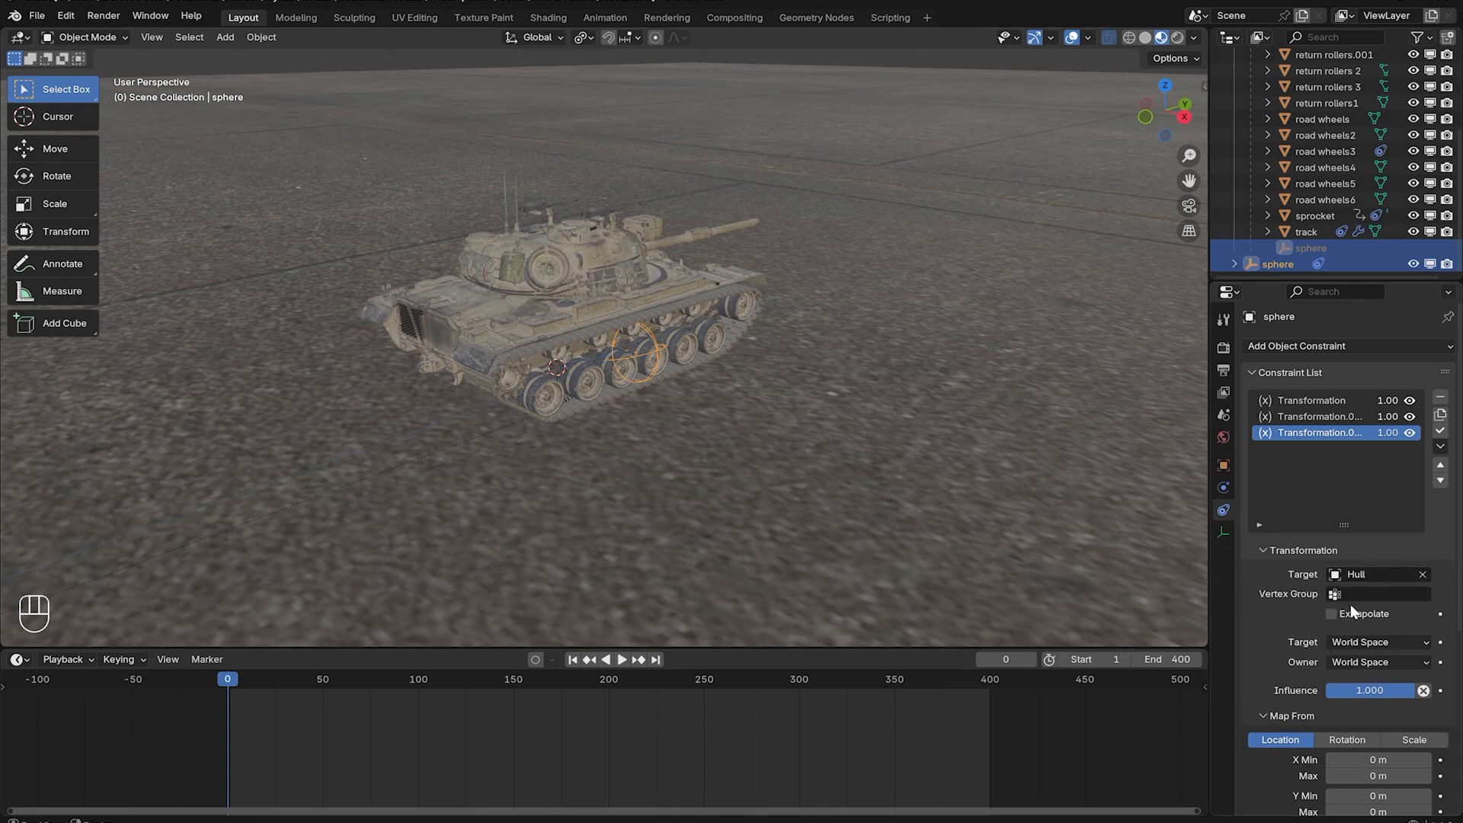
click(1332, 614)
scroll(1301, 618, down, 2)
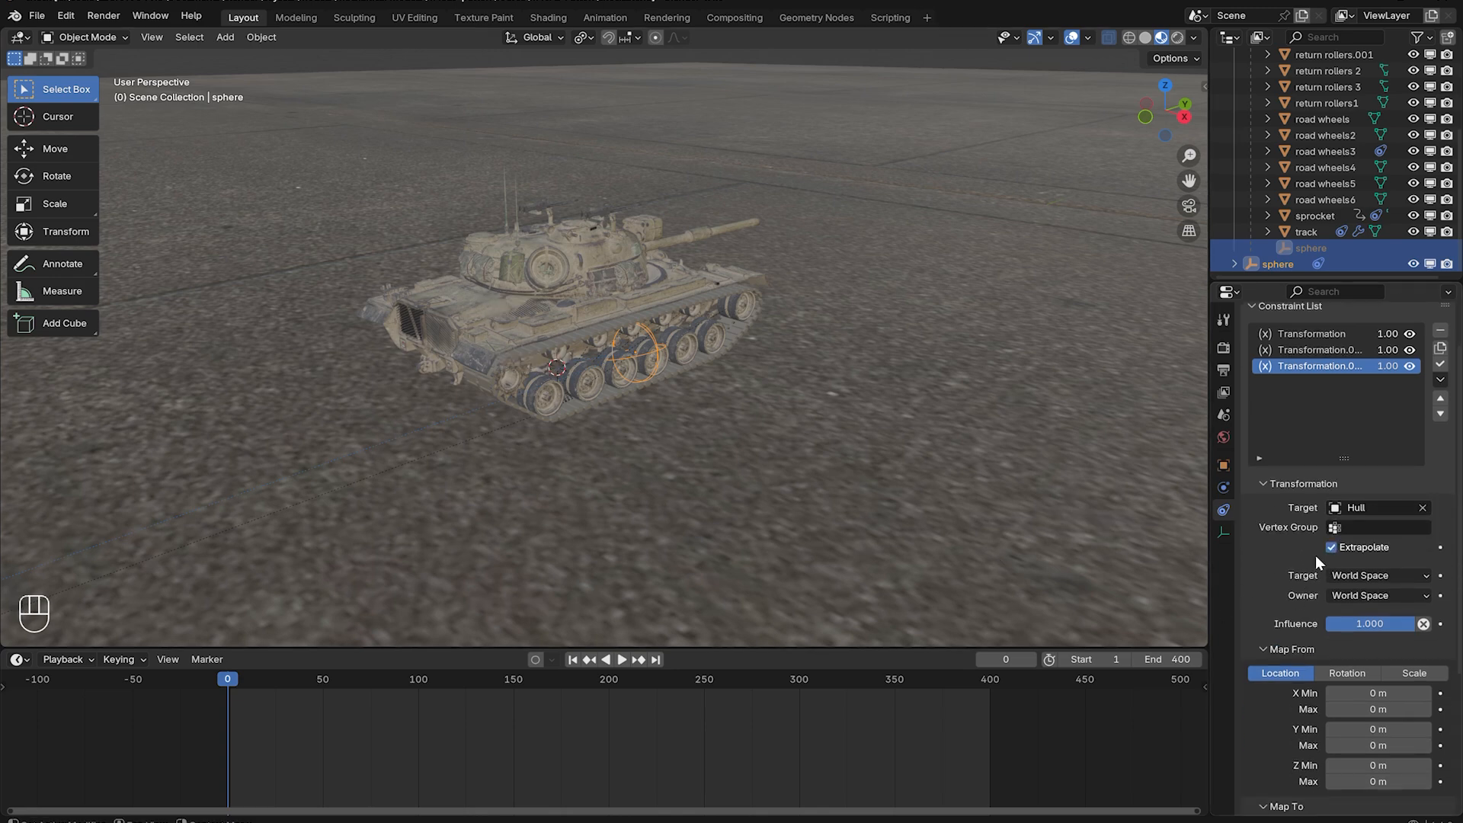
click(1372, 595)
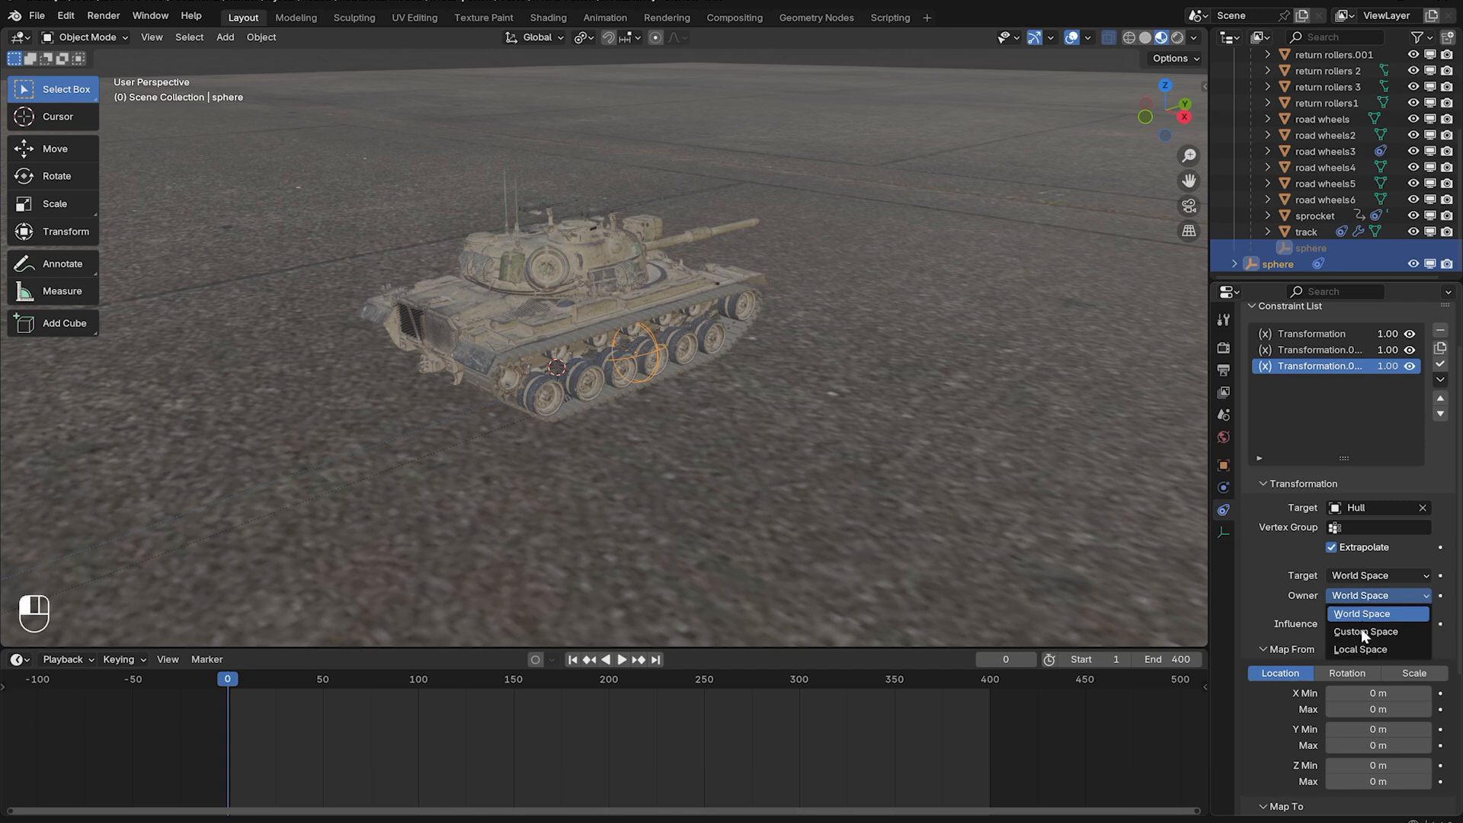
click(1360, 648)
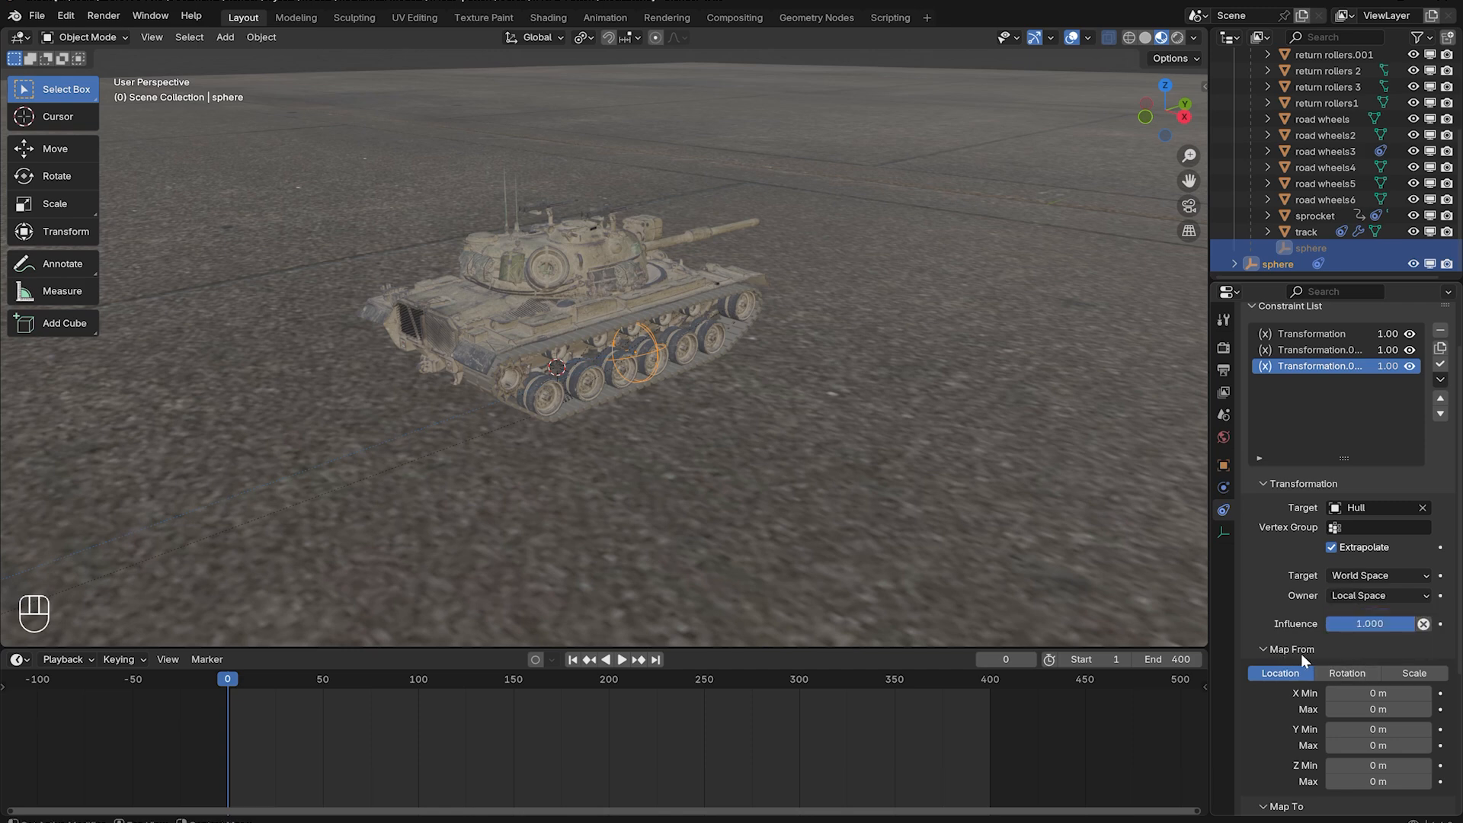
Map the Hull's location to the sphere's rotation in the third constraint, with Map From X Max 2 m.
scroll(1300, 657, down, 2)
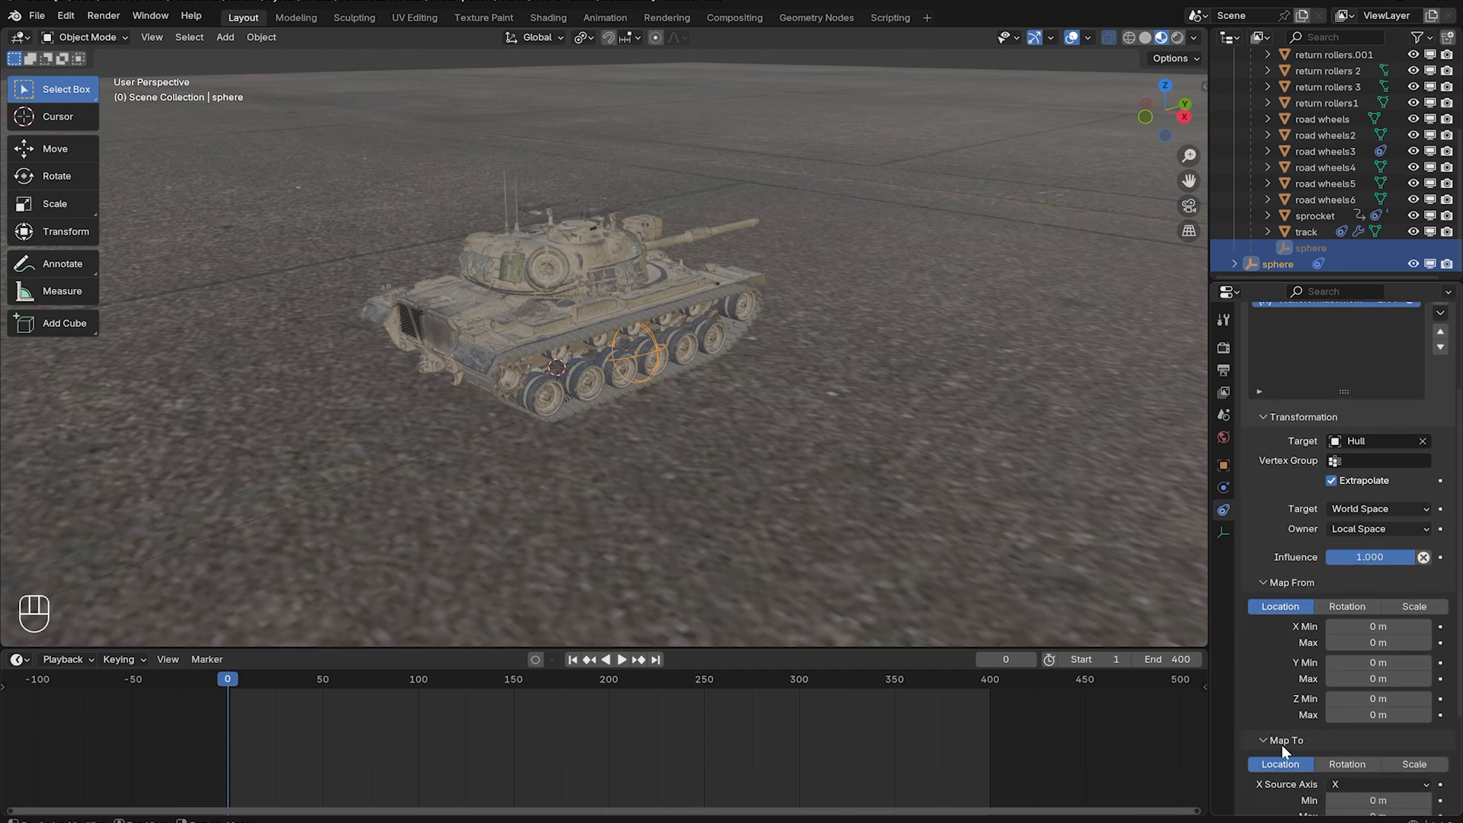
click(1342, 764)
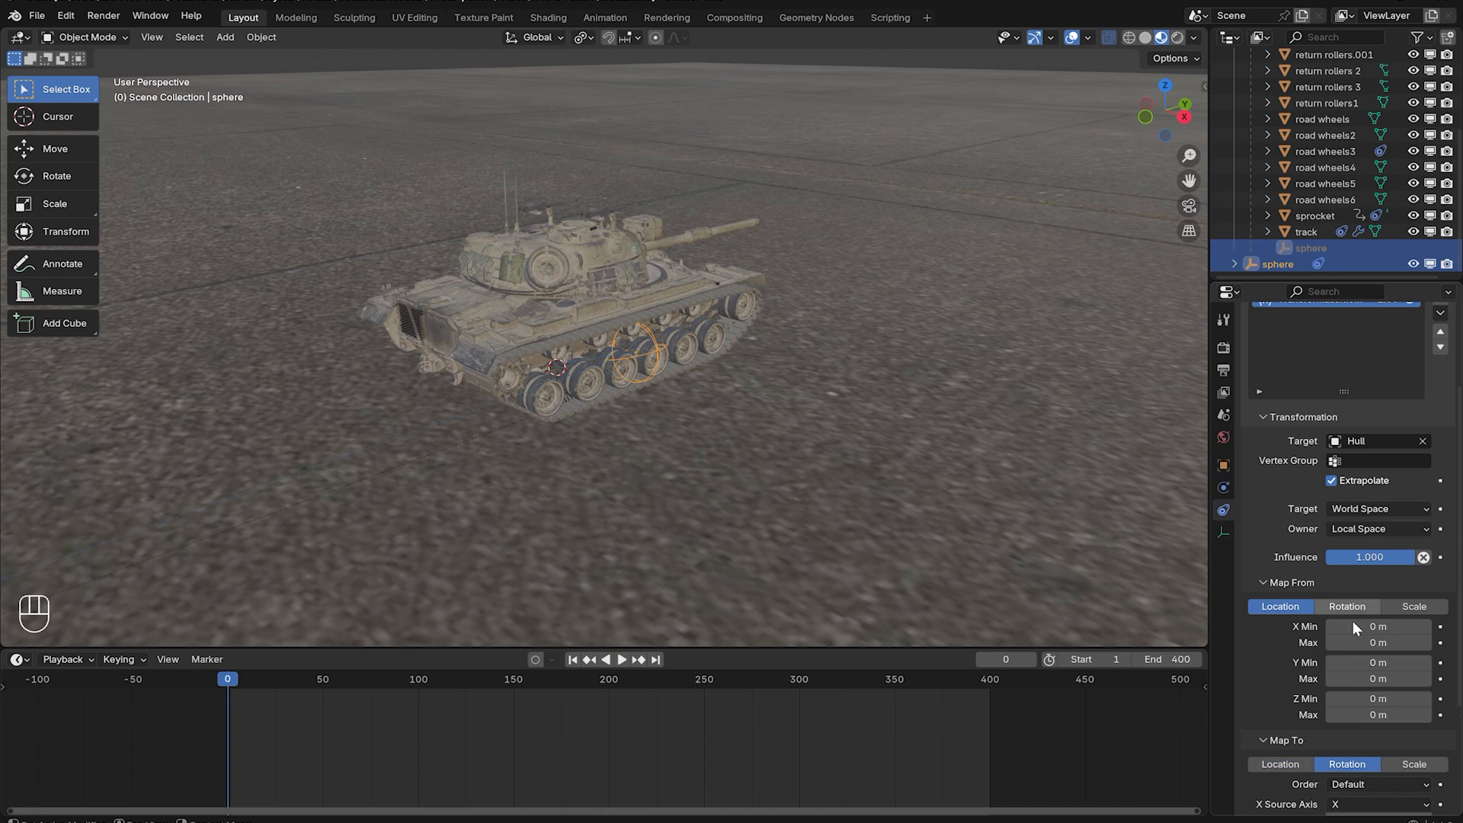
click(1374, 643)
text(2)
key(Return)
Set Map To Y Max to -80° in the third constraint, using X as the Y Source Axis.
scroll(1327, 697, down, 5)
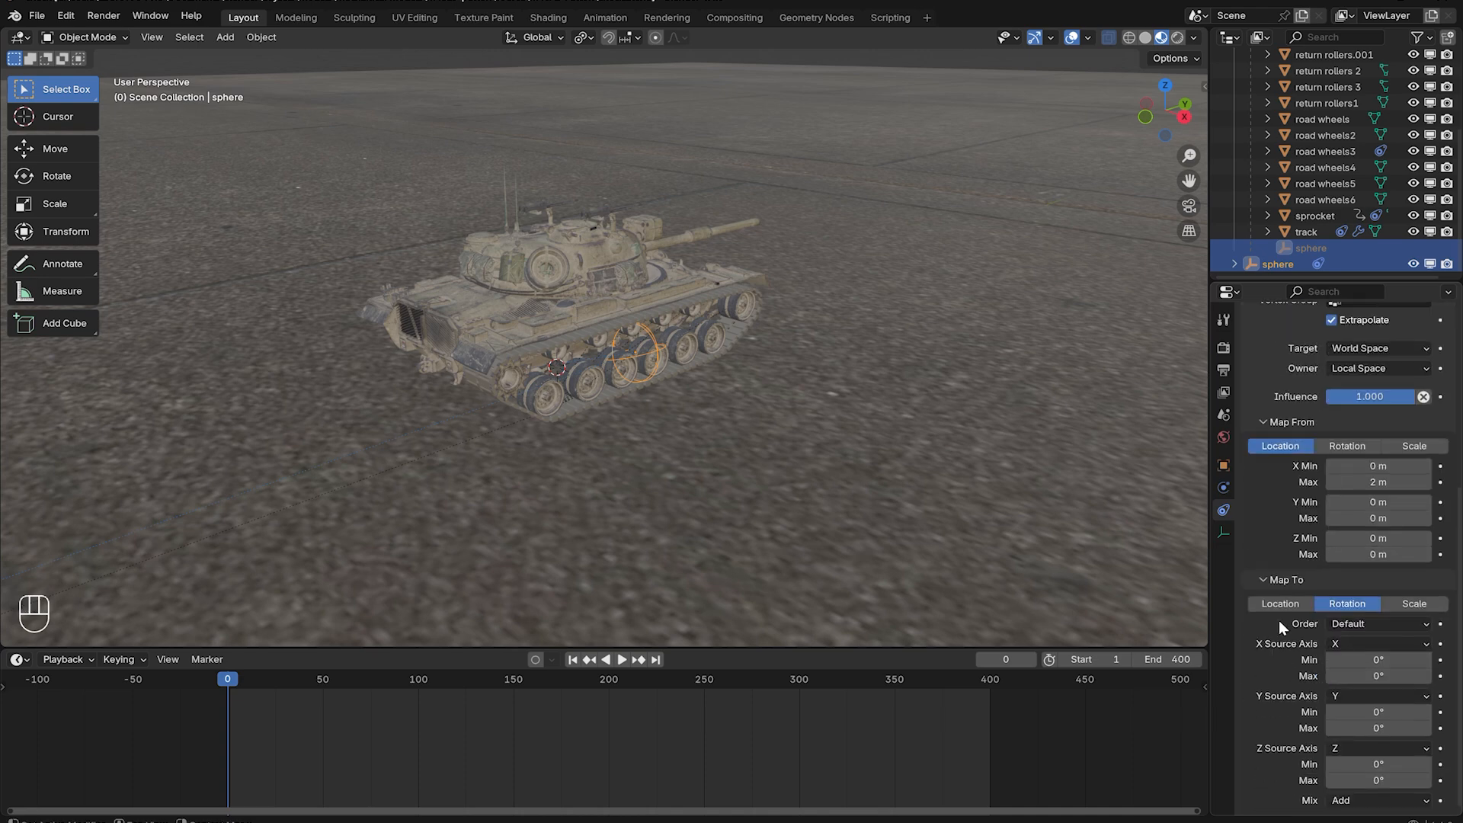
click(1381, 728)
text(-80)
key(Return)
click(1345, 694)
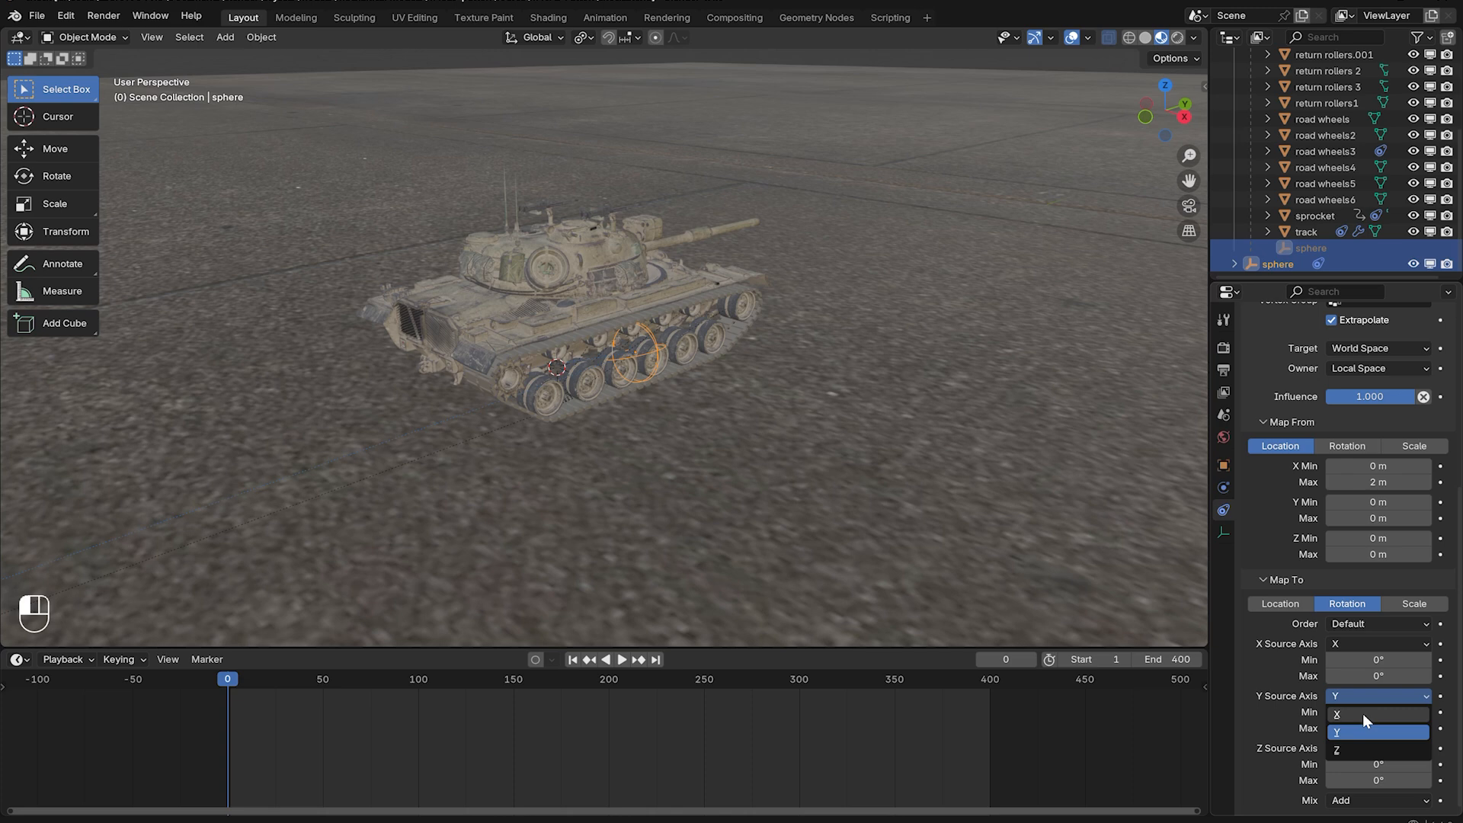
click(1363, 713)
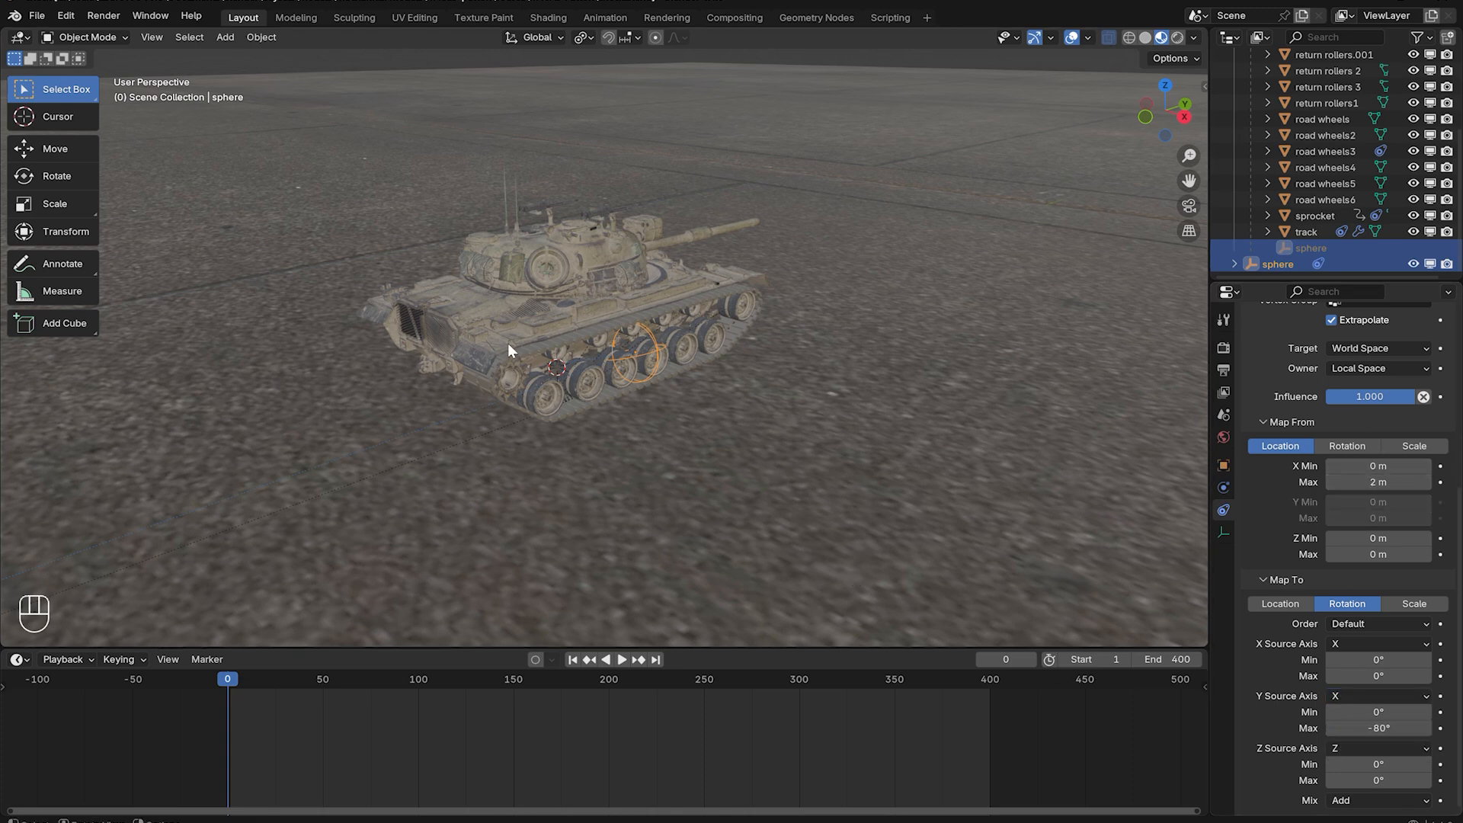
Trial-move the hull along the X axis to test the third constraint.
click(550, 366)
key(g)
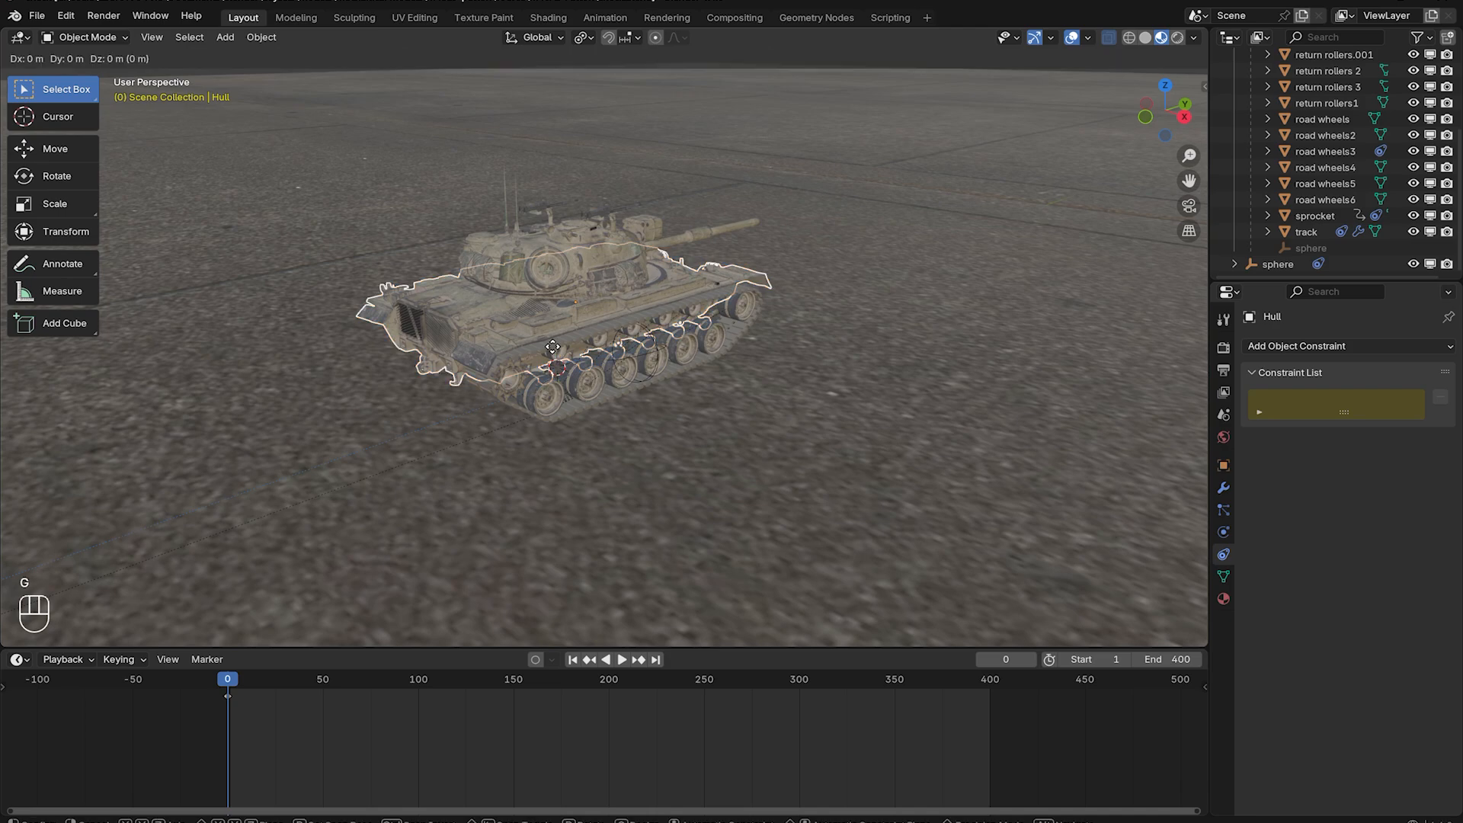
key(x)
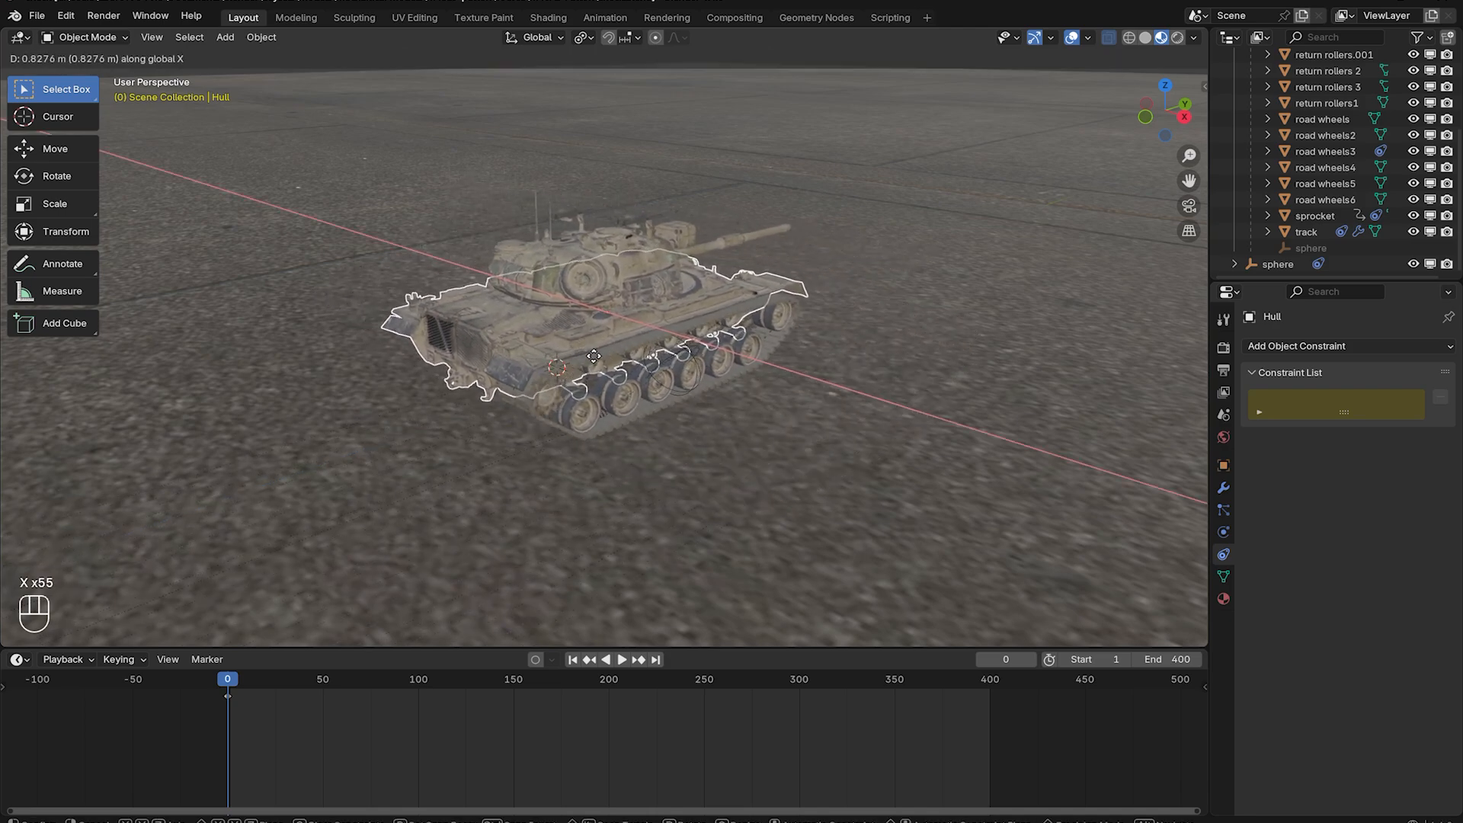
click(628, 401)
Trial-move the hull back and forth along the Y axis and inspect the wheels and track up close.
middle_drag(628, 400, 651, 374)
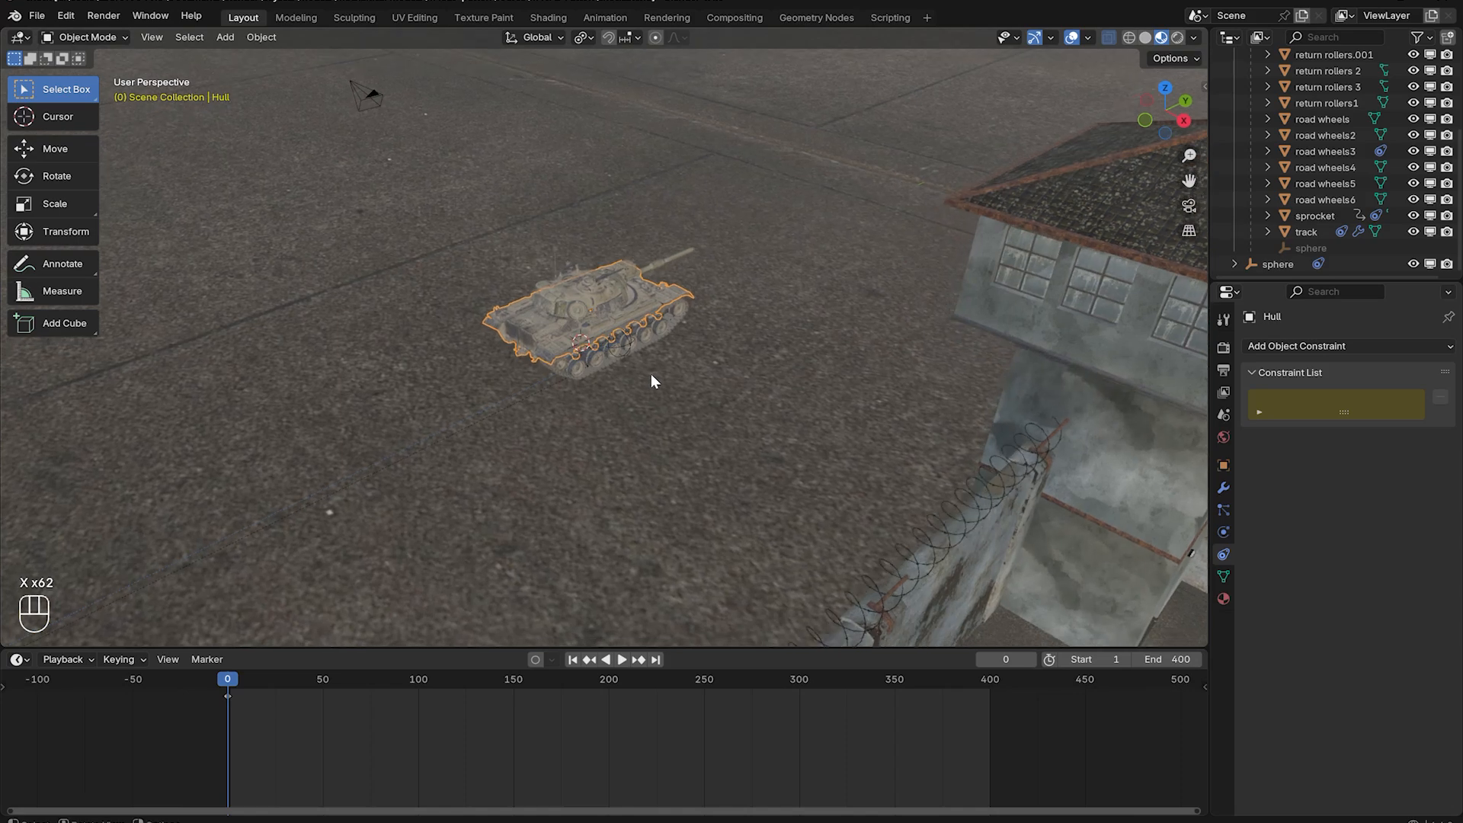
key(g)
key(y)
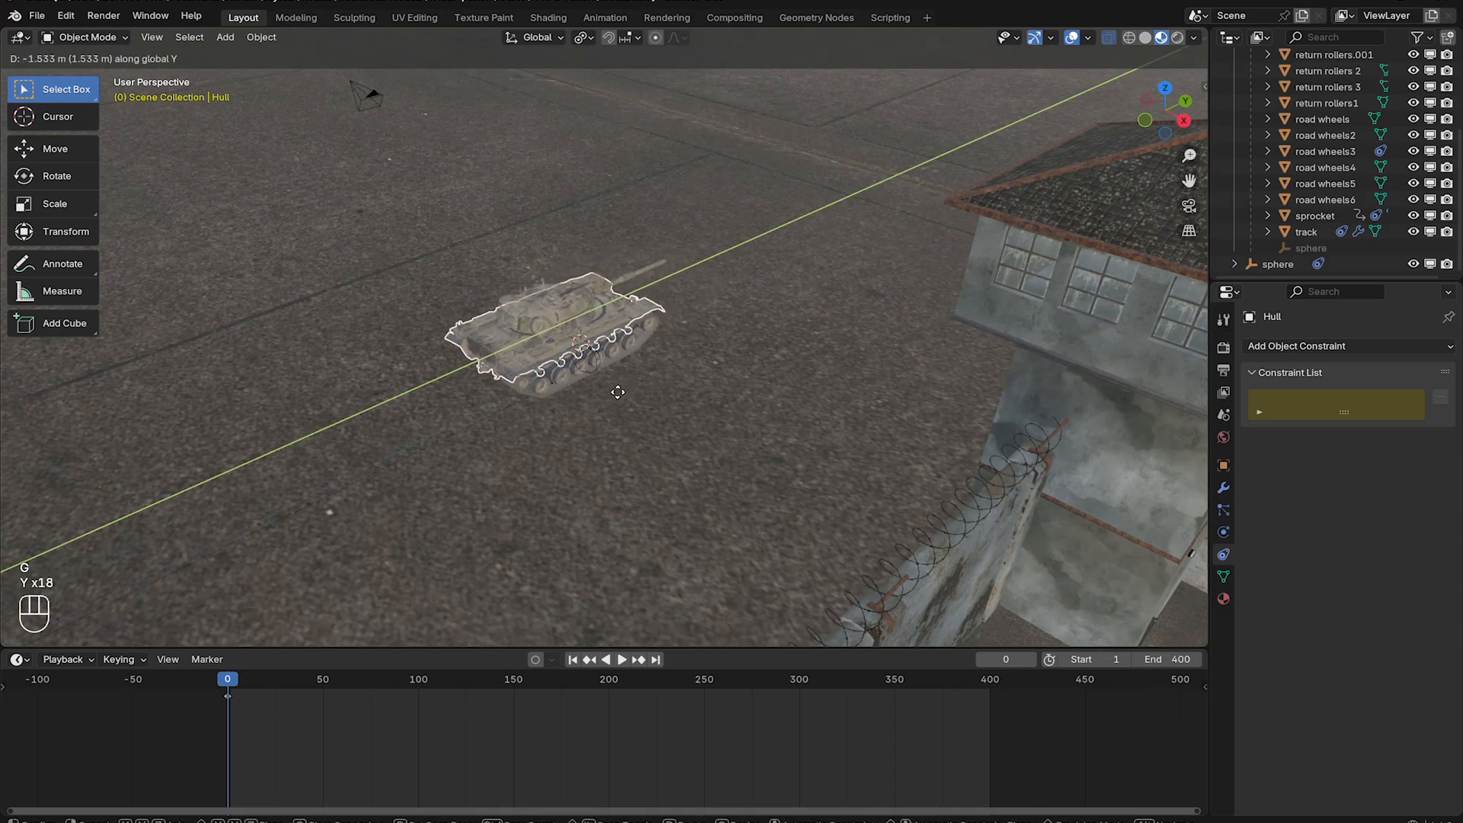
click(632, 381)
scroll(613, 385, up, 8)
key(g)
key(y)
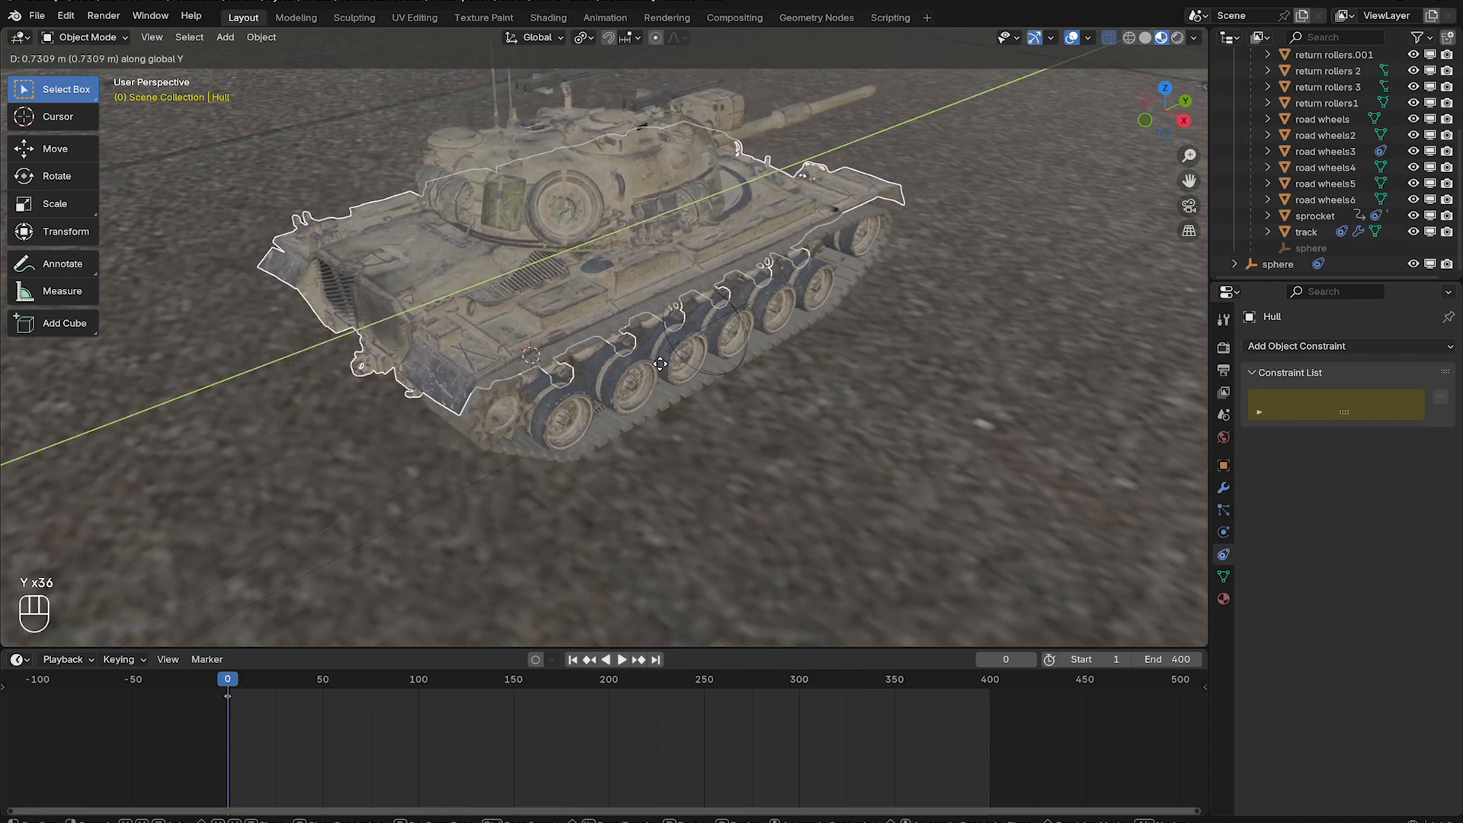
click(690, 350)
scroll(687, 352, up, 3)
middle_drag(687, 347, 692, 383)
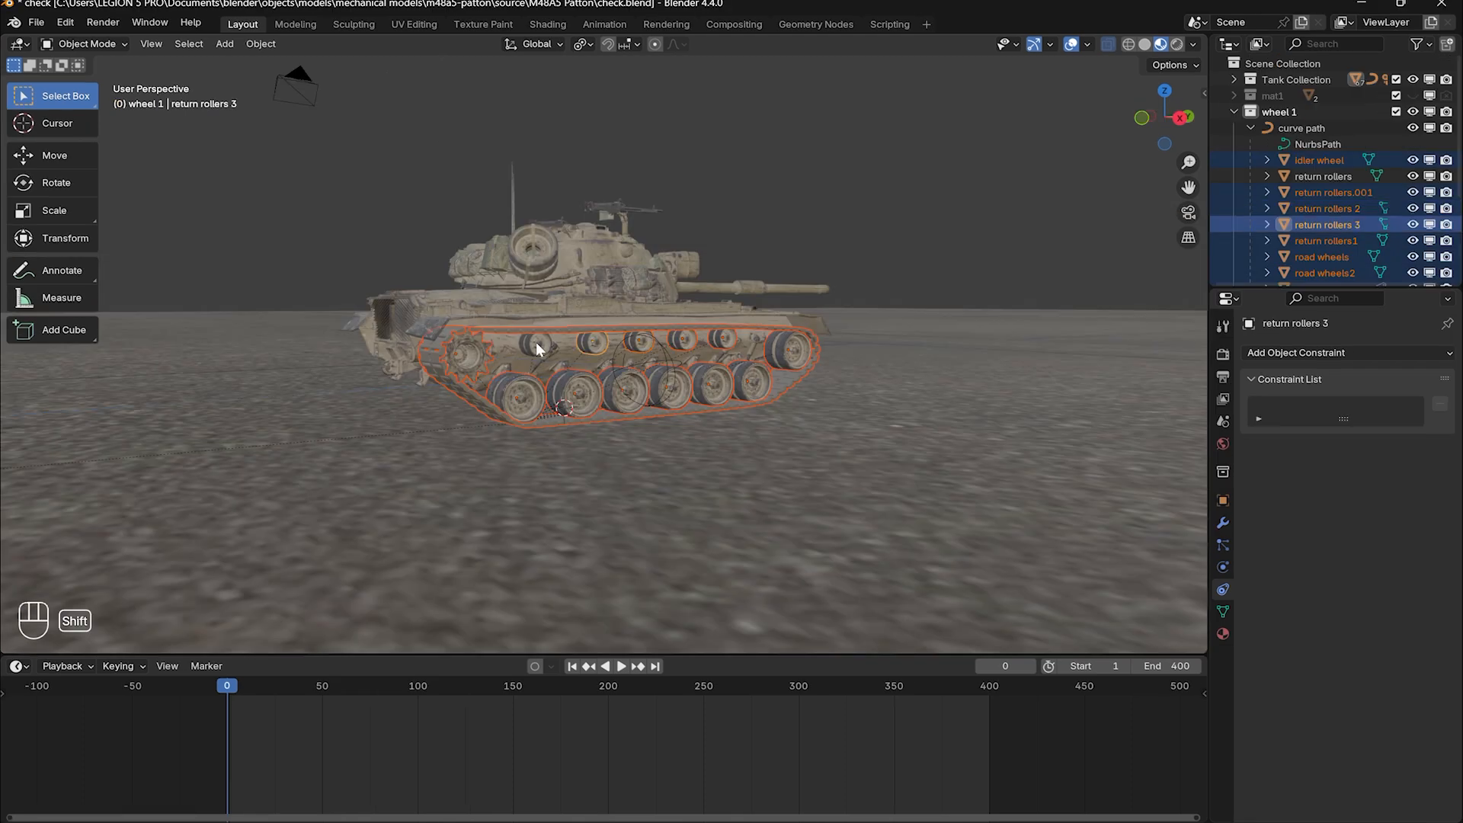
Add the curve path and sphere empty to the selected track and wheels, viewed in front orthographic.
ctrl+click(1305, 127)
key(KP_1)
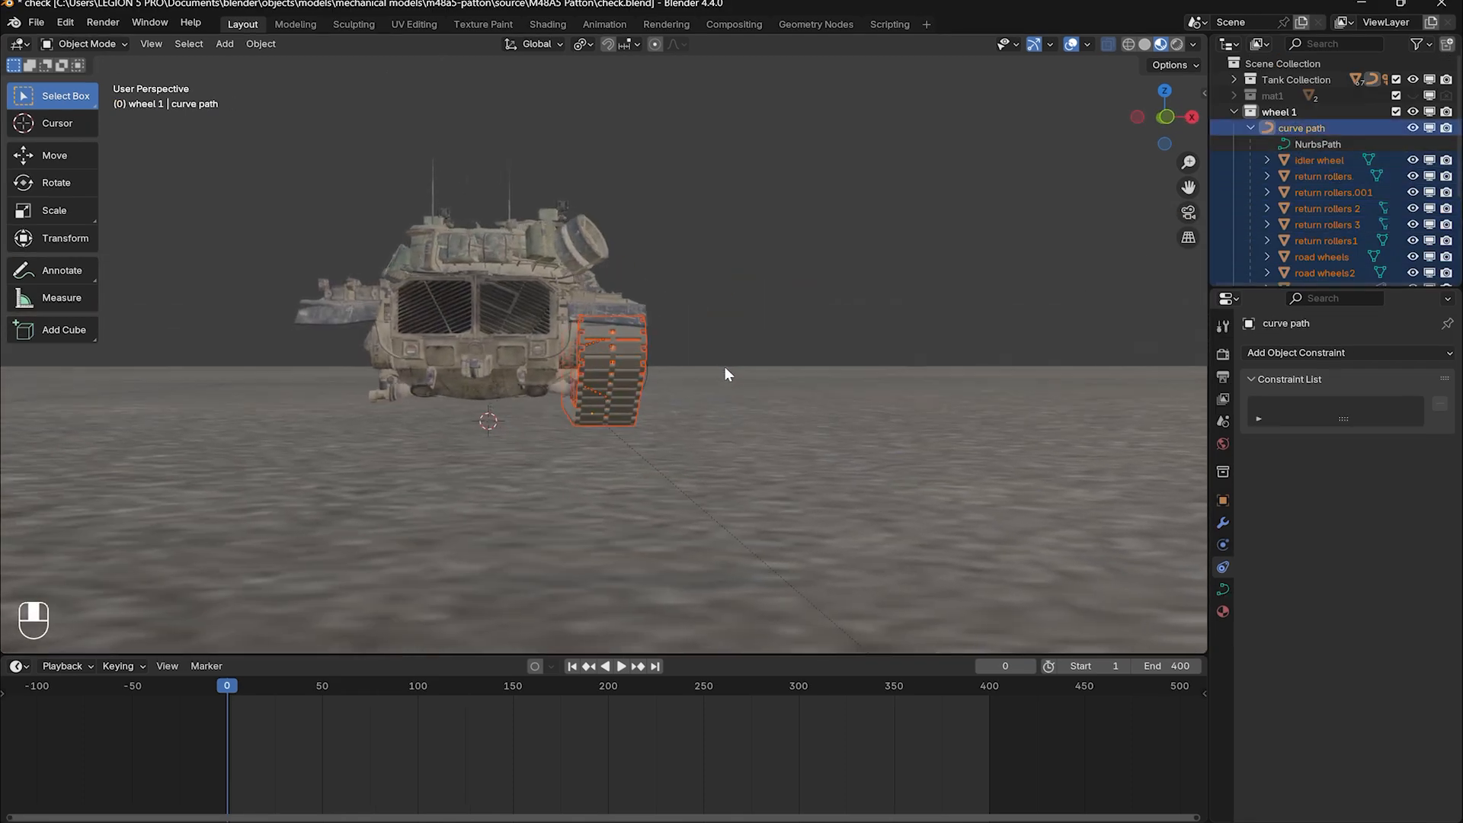
key(KP_1)
shift+click(648, 359)
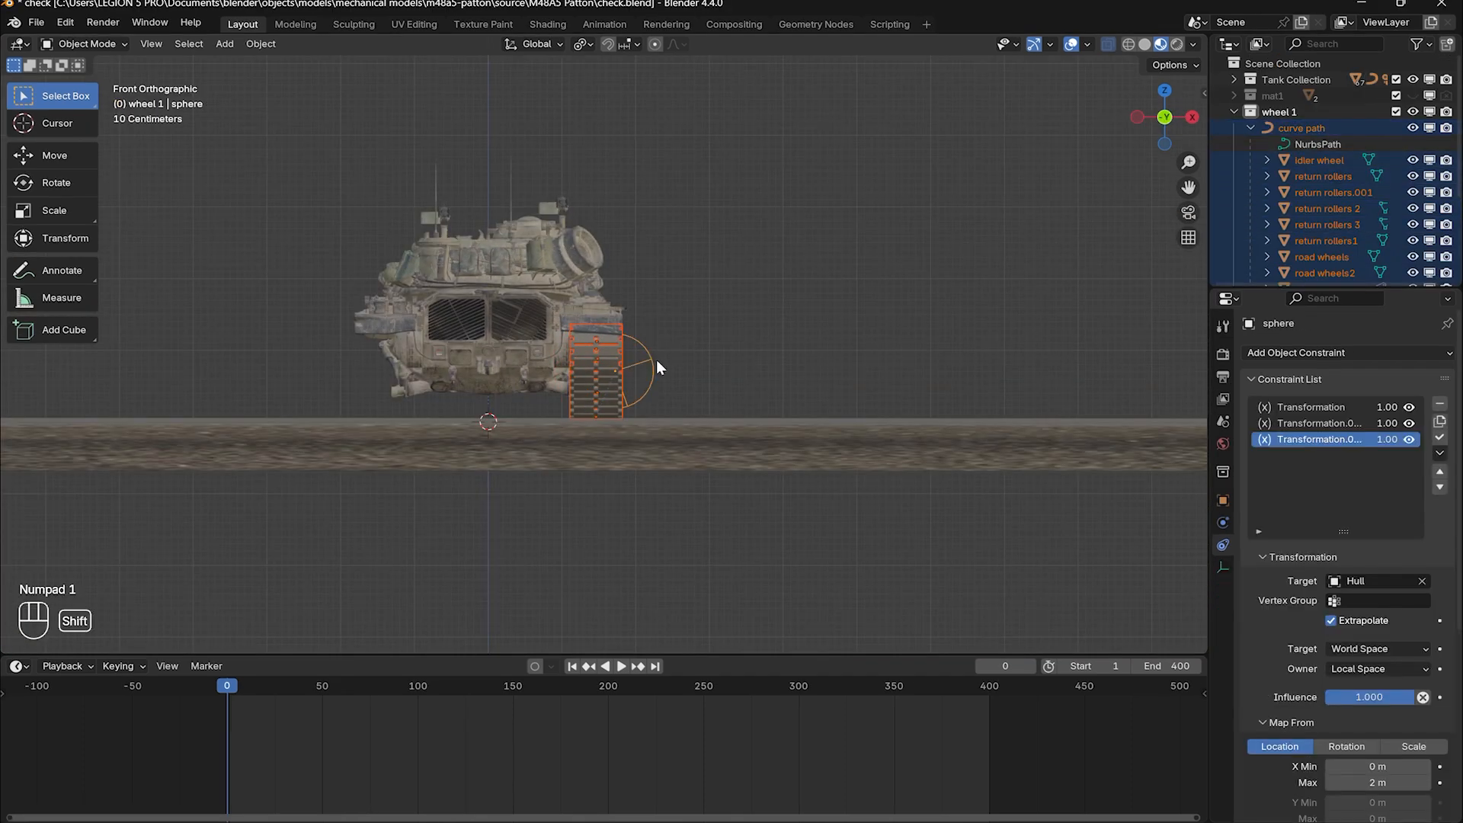
scroll(656, 359, up, 2)
middle_drag(586, 388, 746, 361)
key(KP_1)
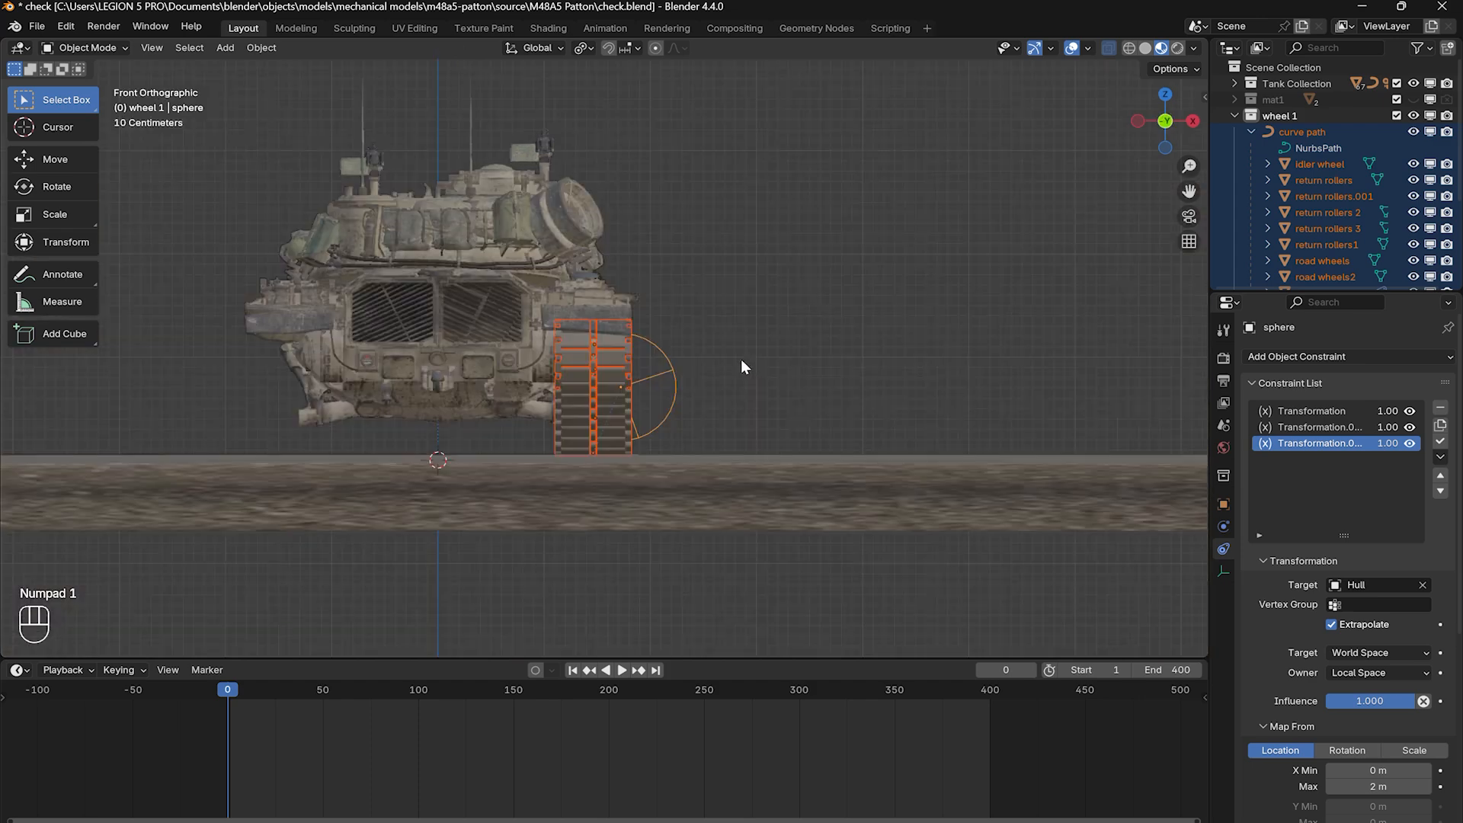
Duplicate the selected running gear and mirror it to the hull's other side, scaling by -1 along X about the 3D Cursor.
click(592, 47)
click(619, 104)
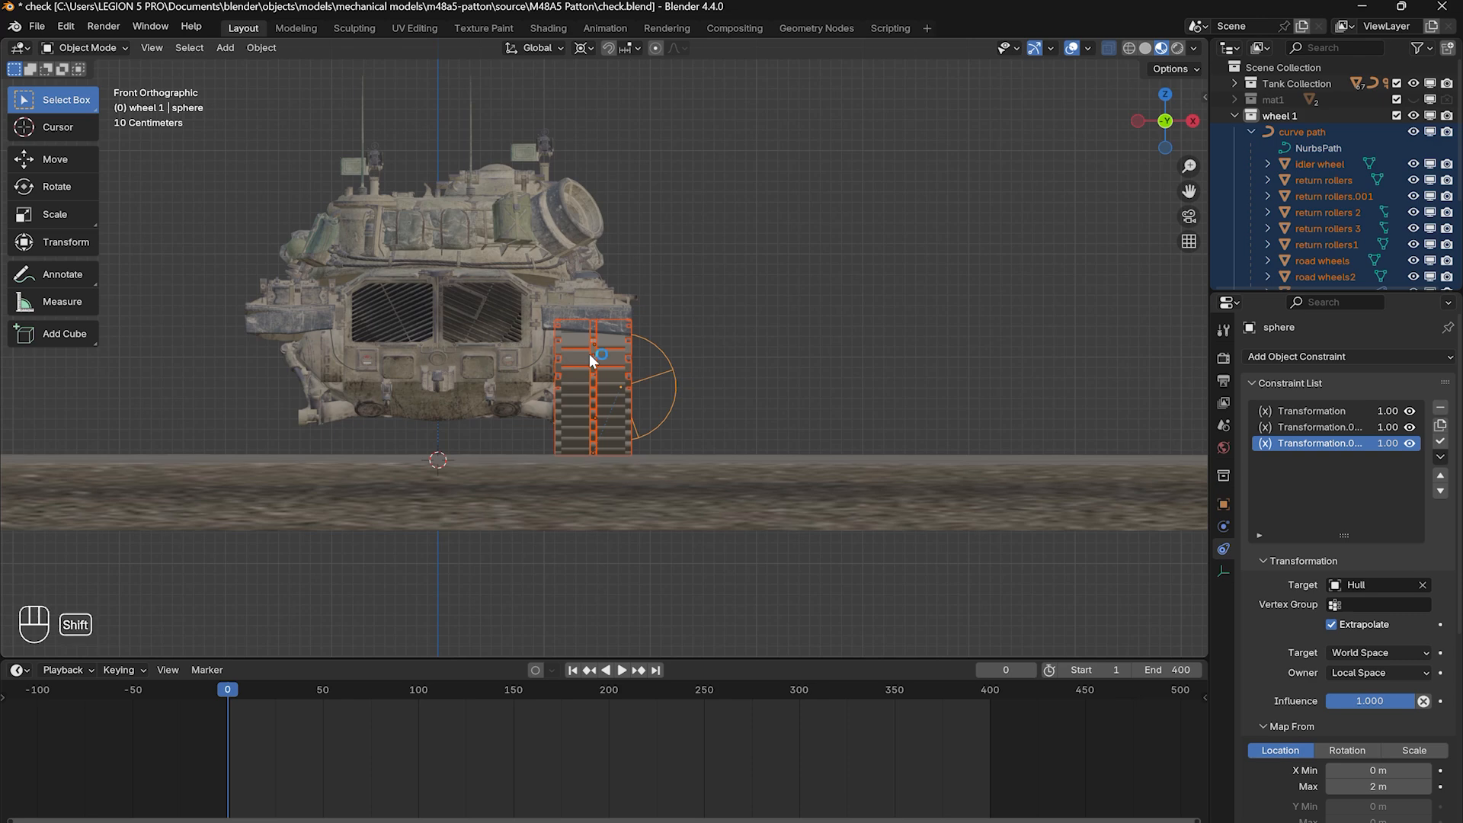
key(shift+d)
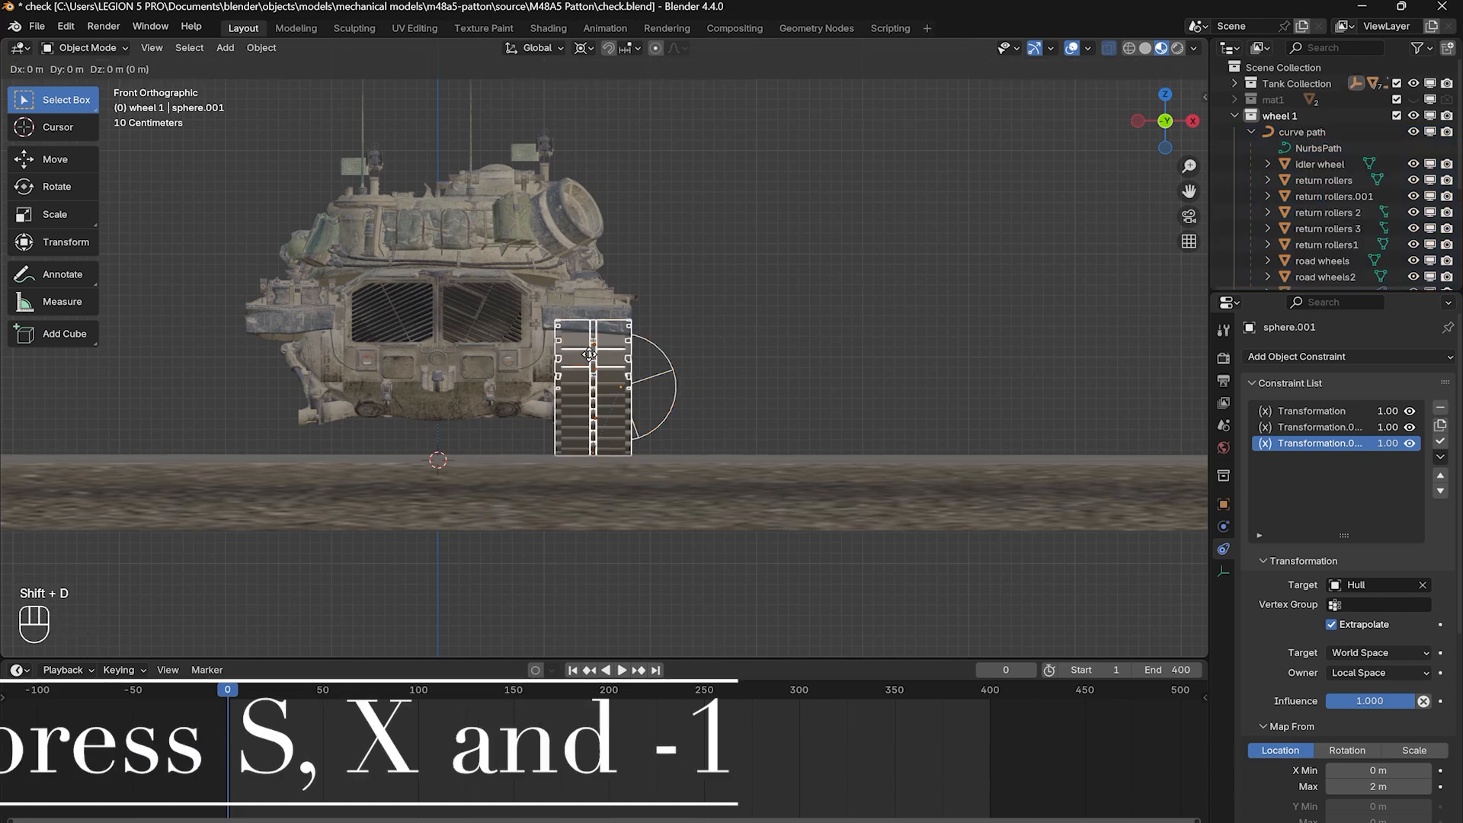
key(s)
key(x)
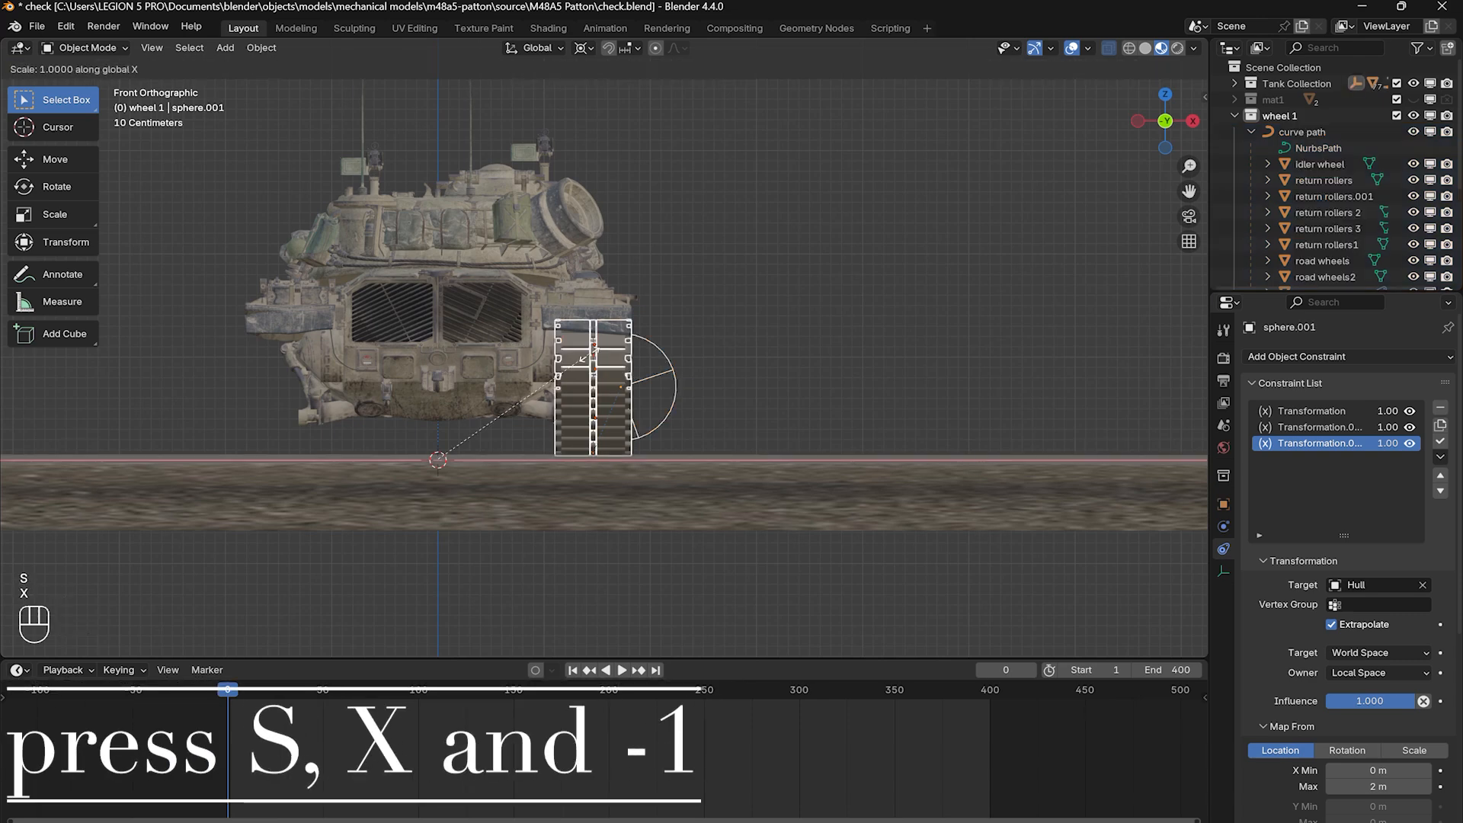
key(KP_Subtract)
key(KP_1)
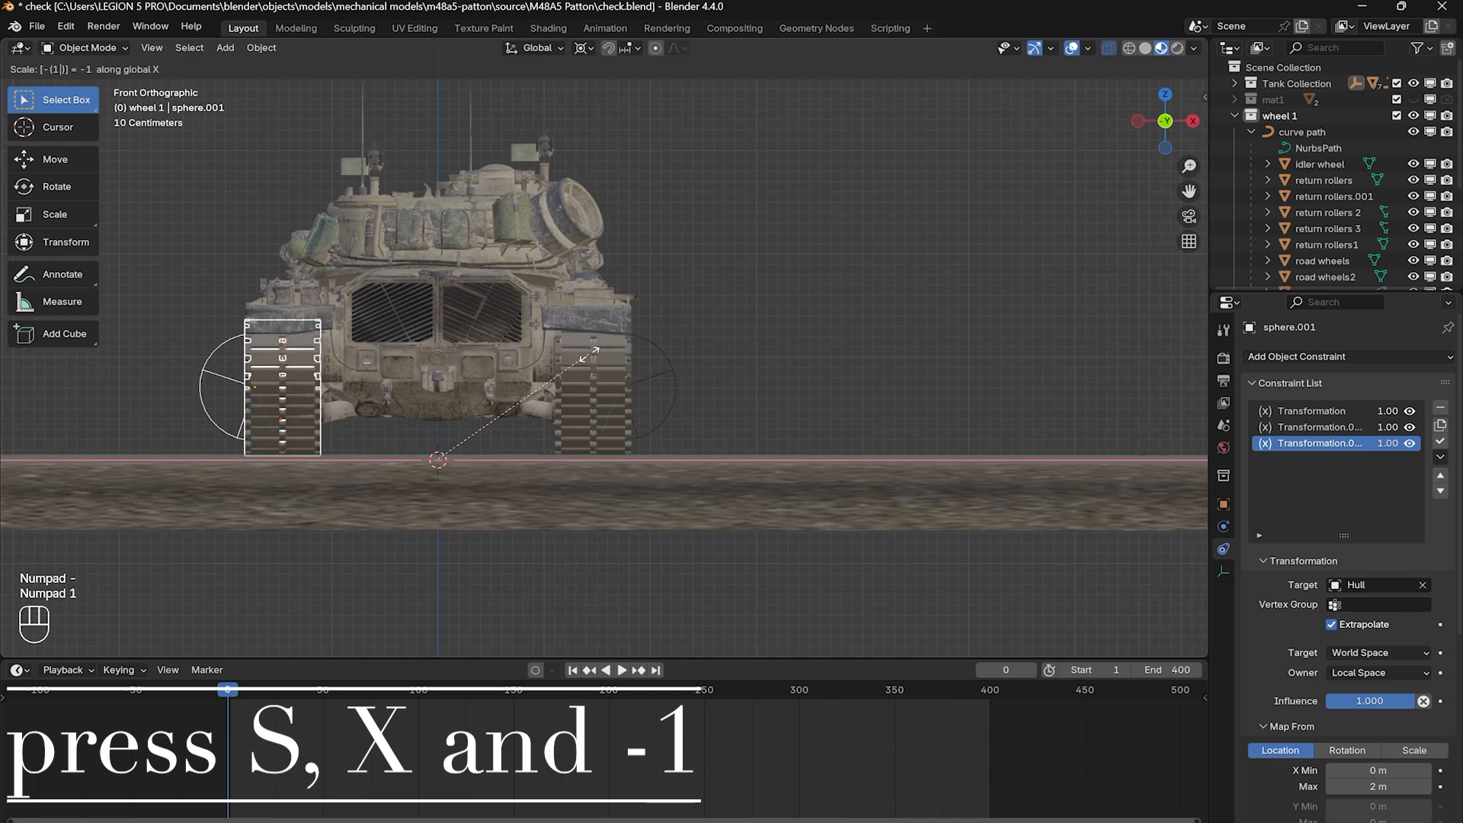
key(KP_Enter)
middle_drag(646, 318, 473, 304)
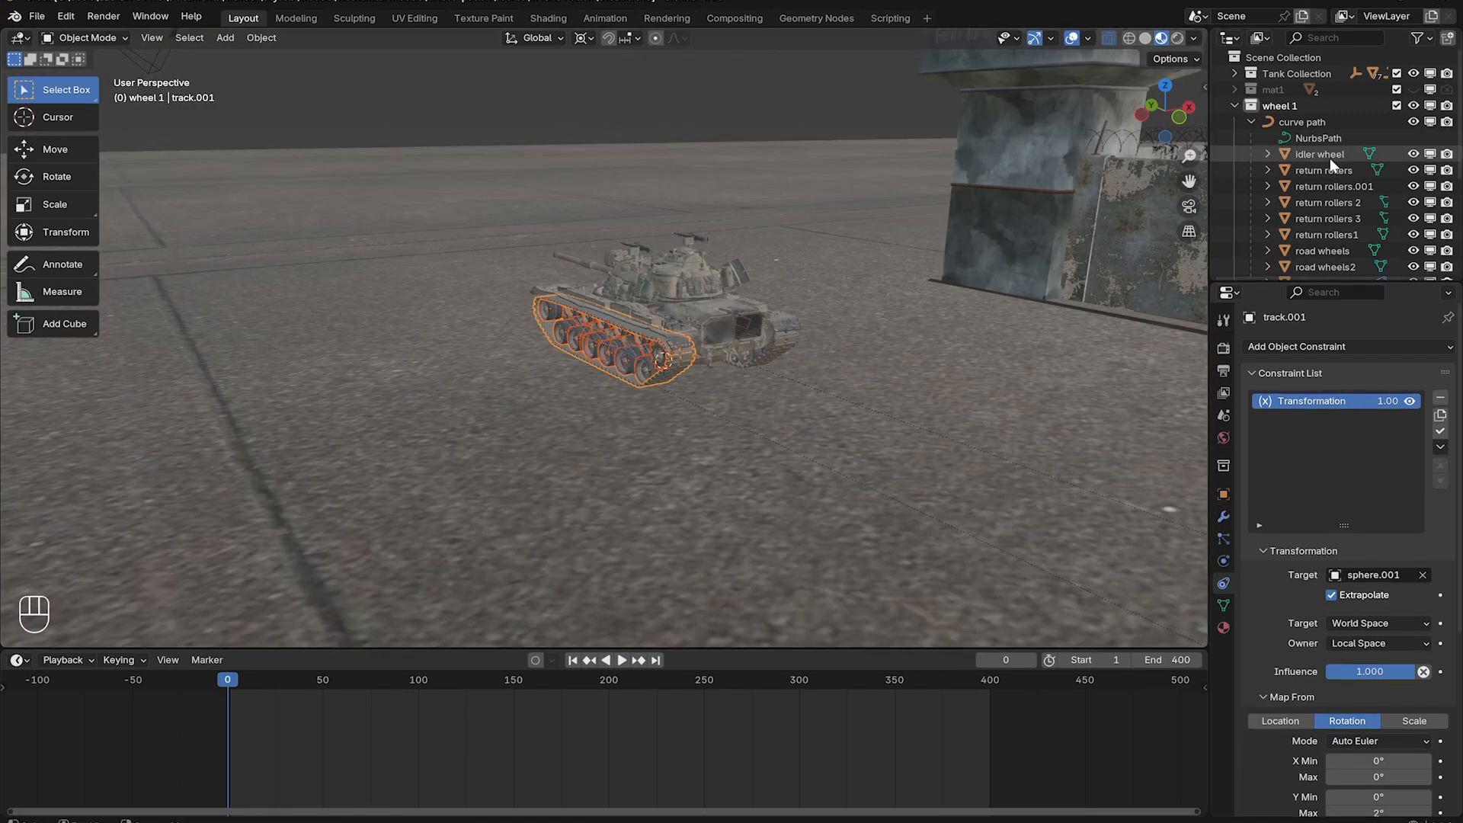
scroll(1324, 159, down, 2)
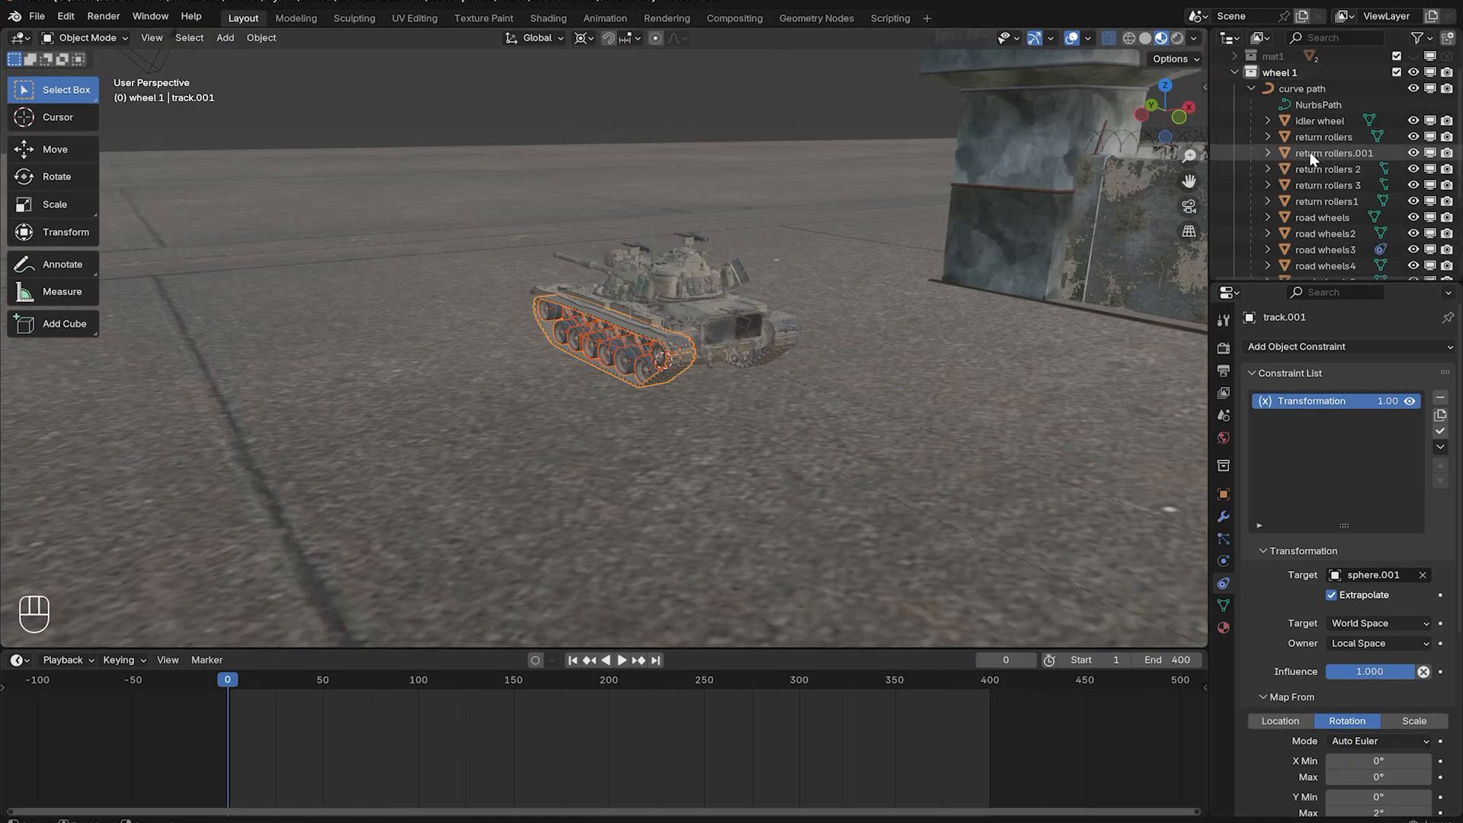
Move the selected duplicated running gear into a new collection named "wheel 2".
key(m)
click(1309, 152)
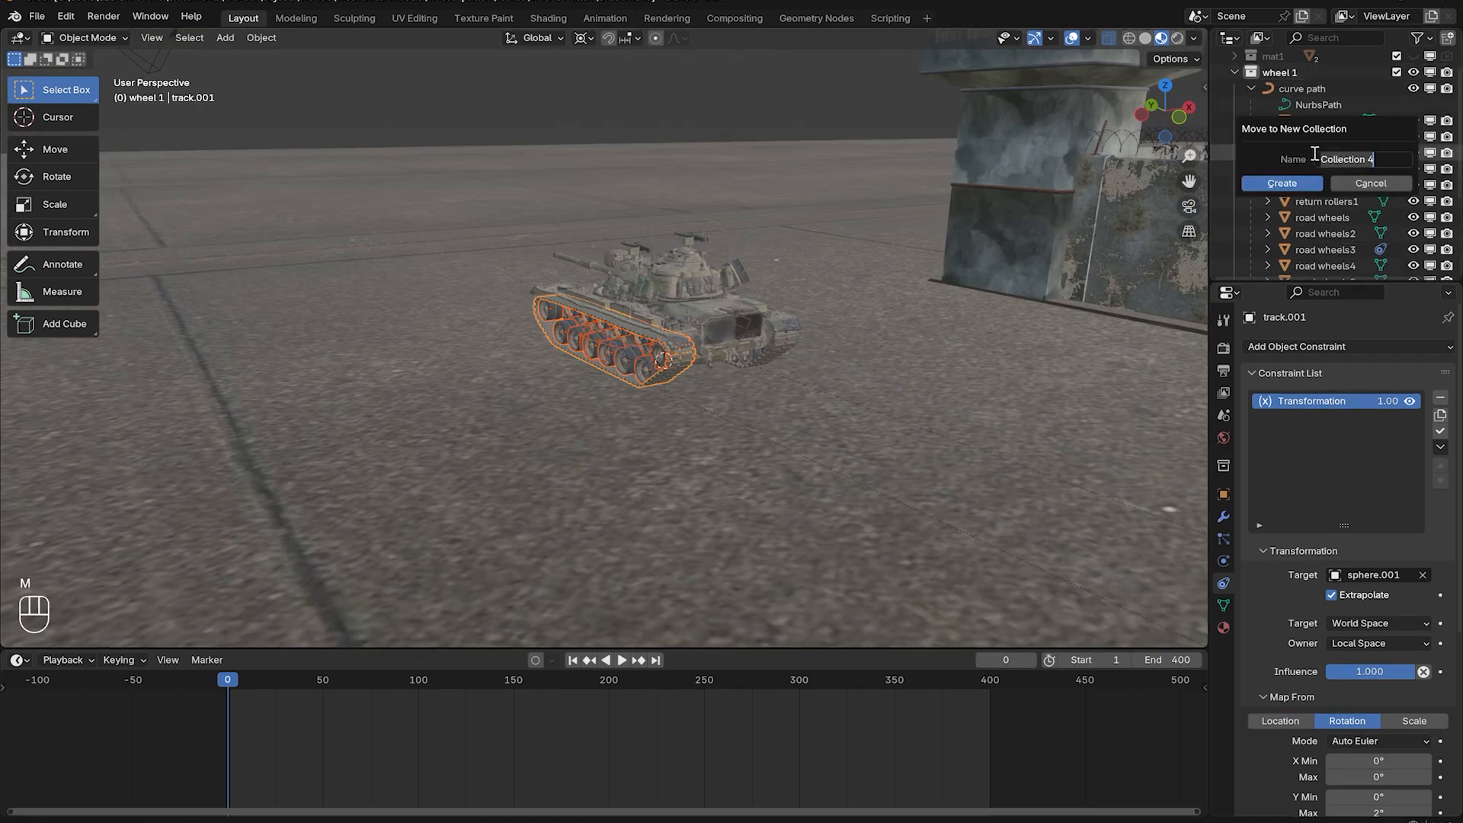
text(wheel 2)
click(1300, 183)
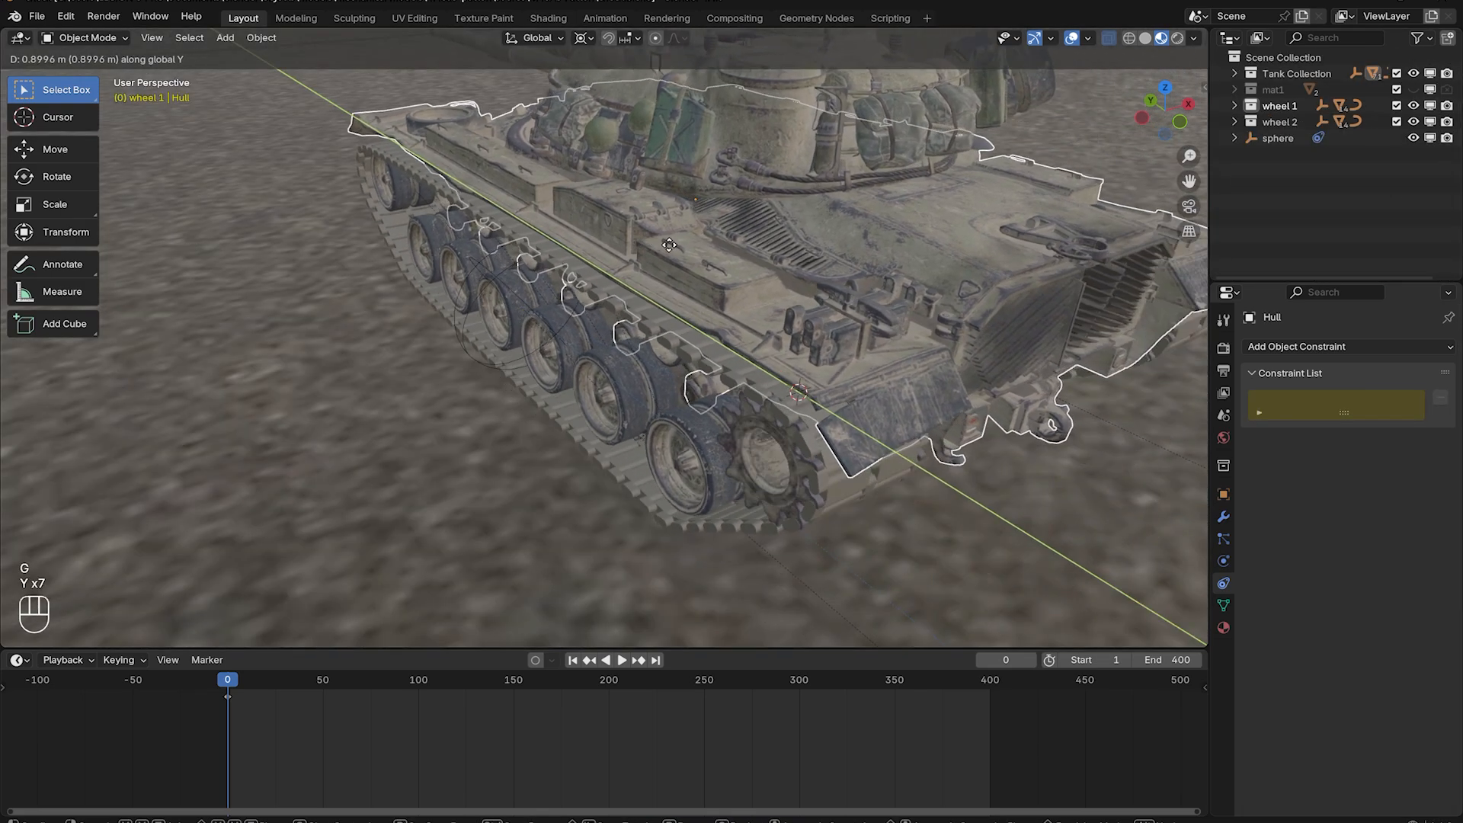
Trial-move the hull back and forth along the Y axis and inspect the mirrored wheels, track and sphere empties.
key(y)
key(y)
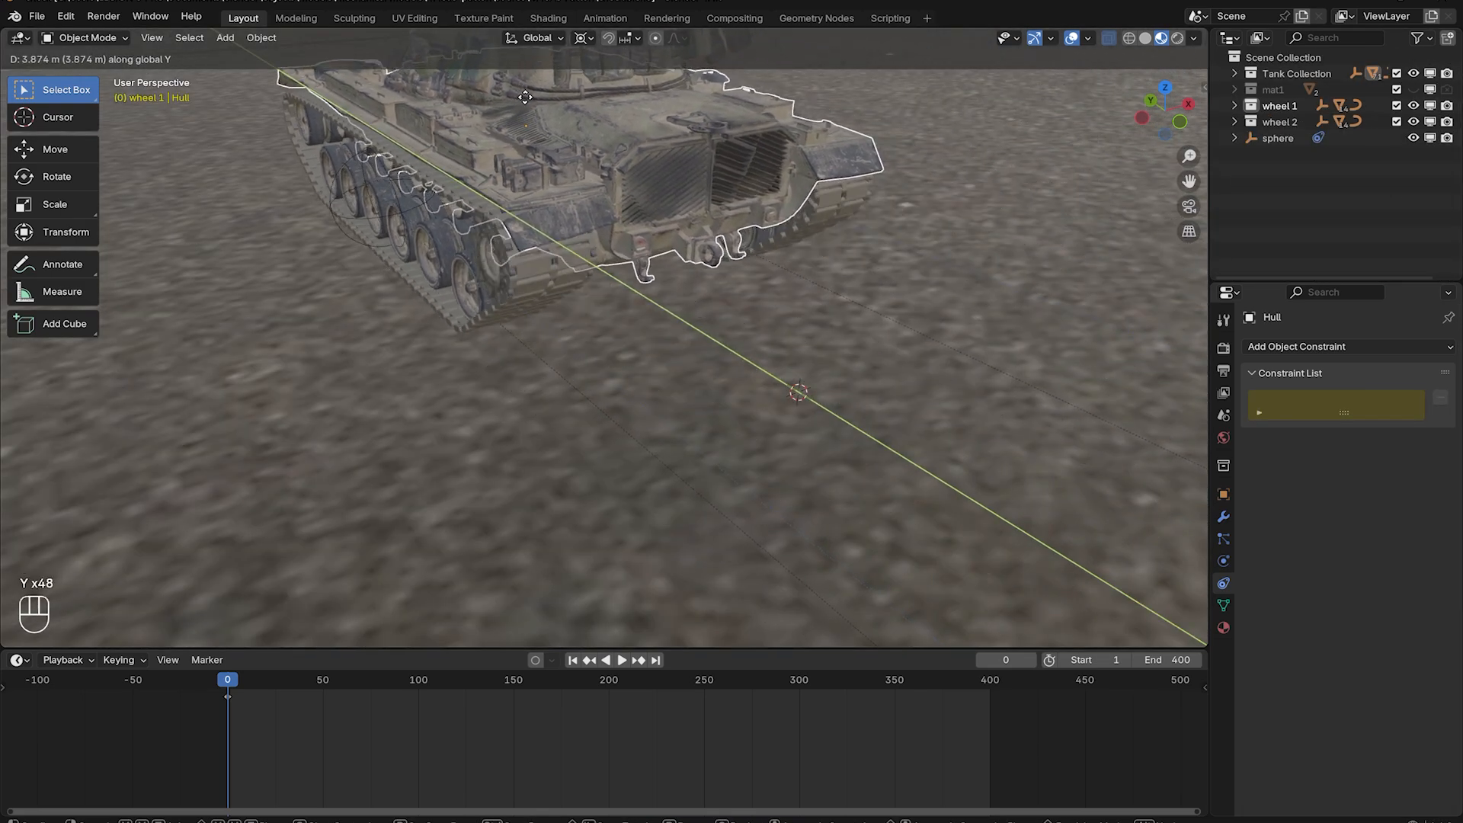
key(y)
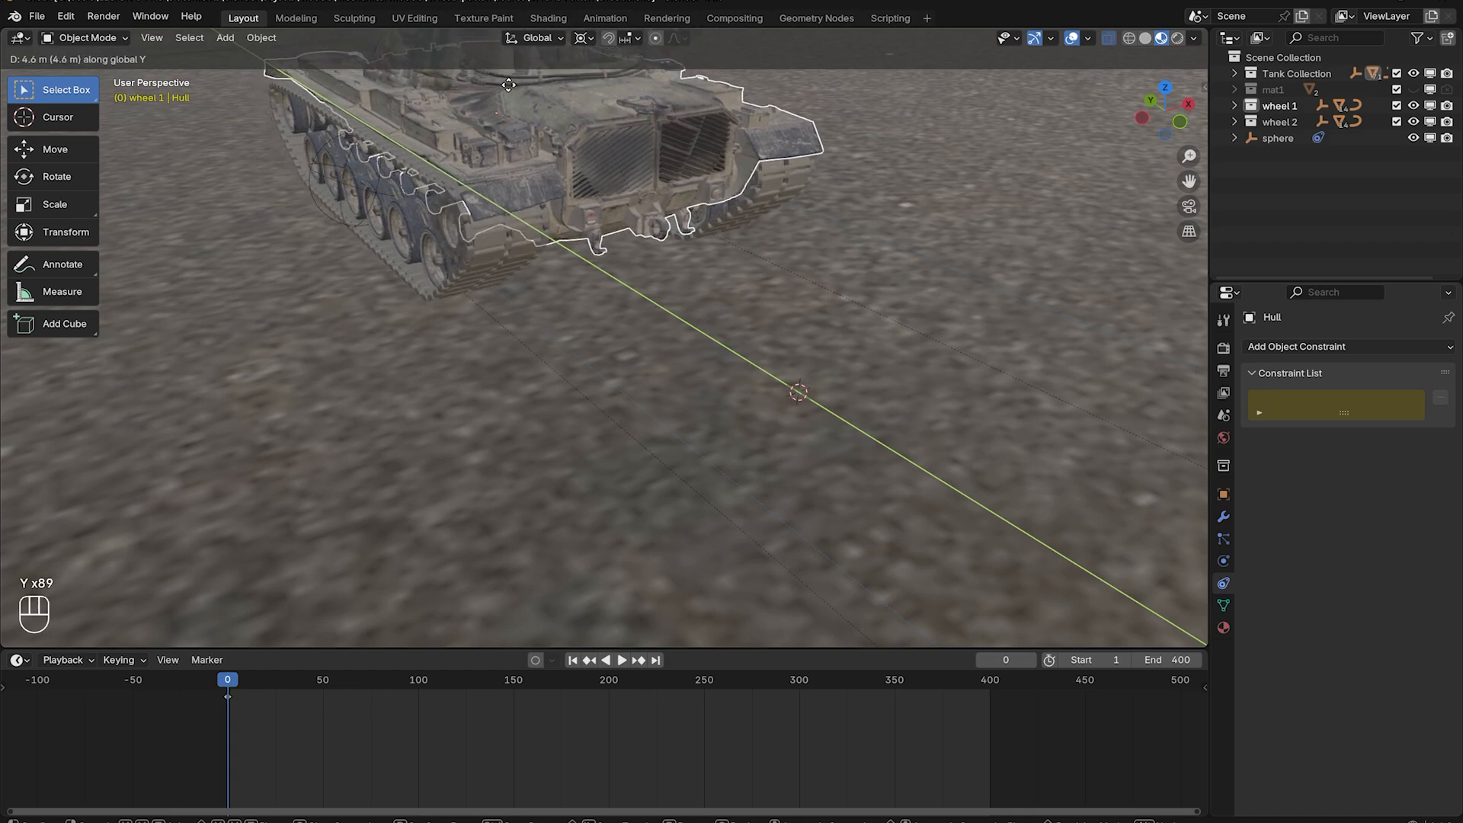
key(y)
key(y)
key(y)
click(718, 284)
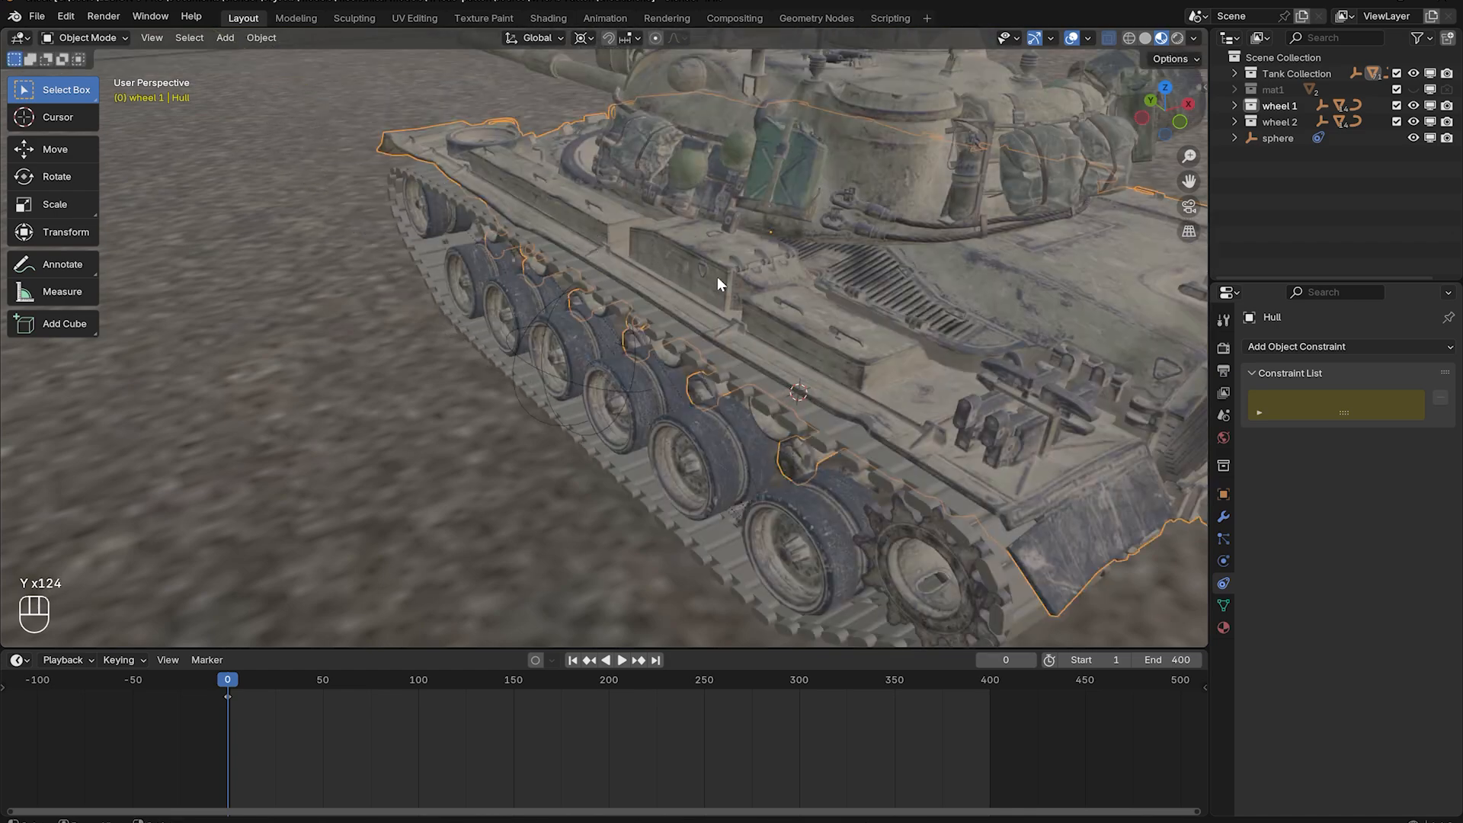
middle_drag(831, 344, 601, 359)
click(940, 401)
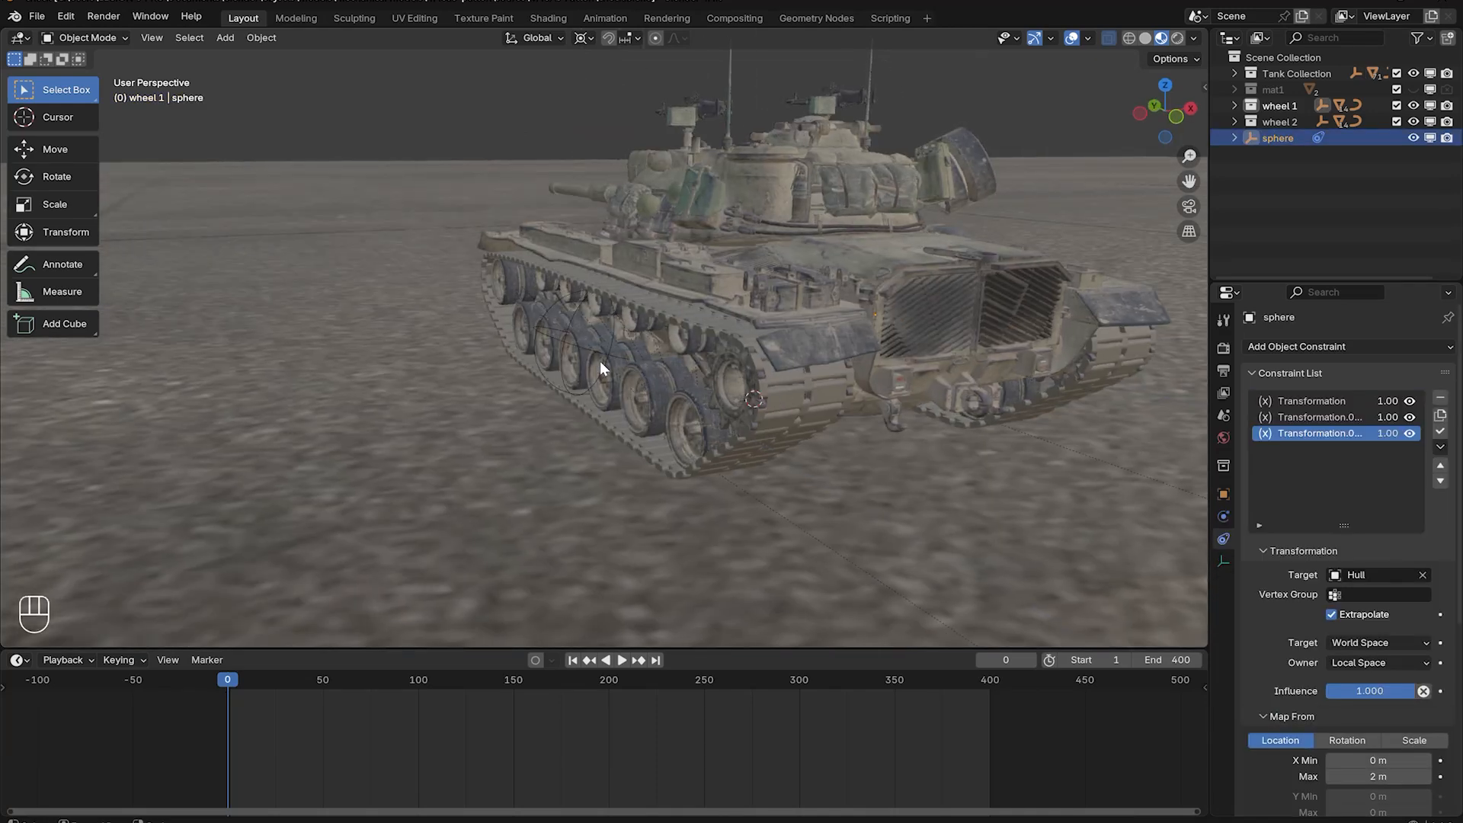
click(858, 272)
middle_drag(858, 271, 866, 313)
key(g)
key(y)
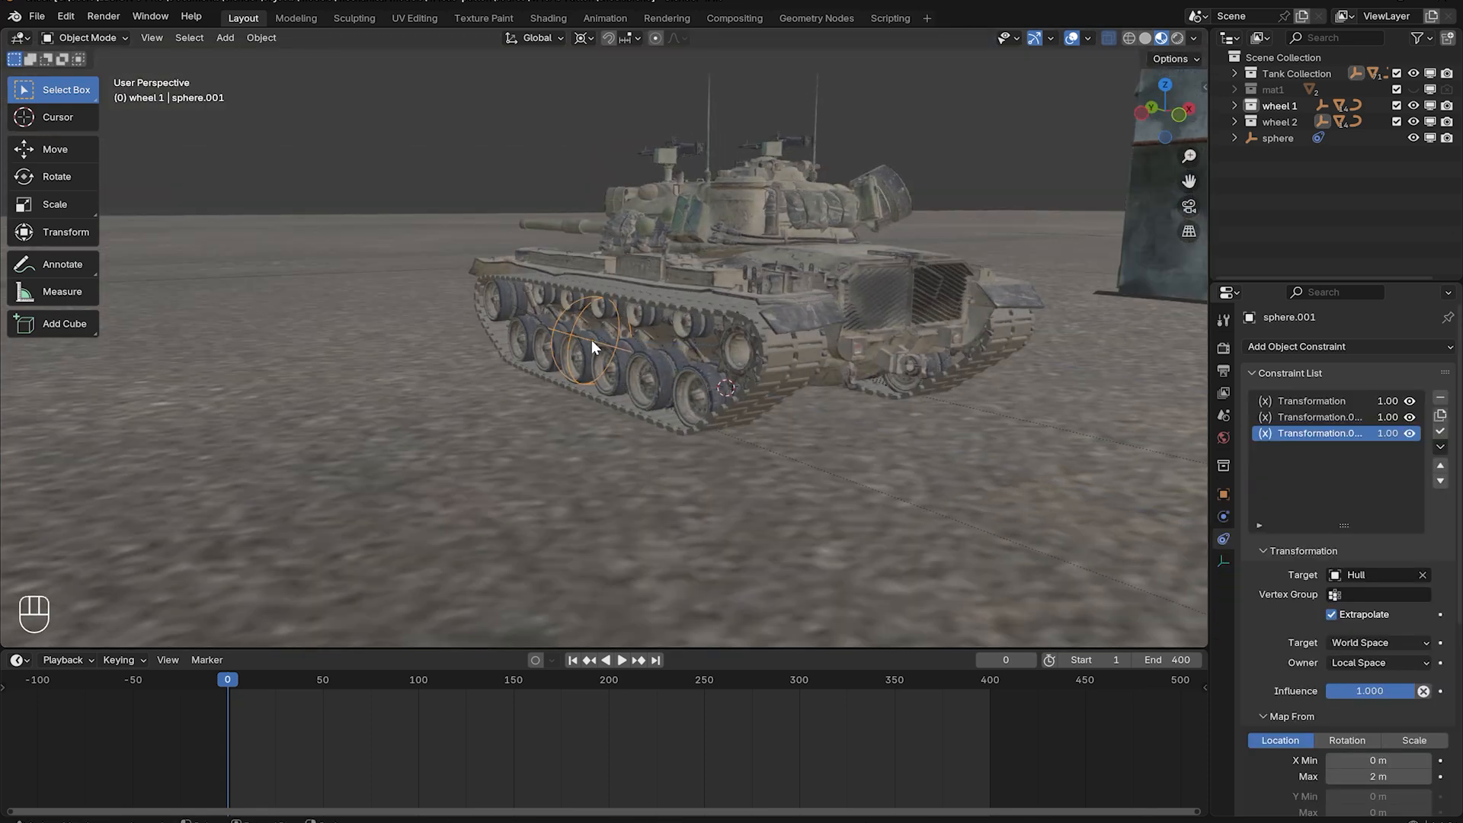
Snap the 3D Cursor to the selected sphere.001 empty and add a new Sphere empty there.
key(shift+s)
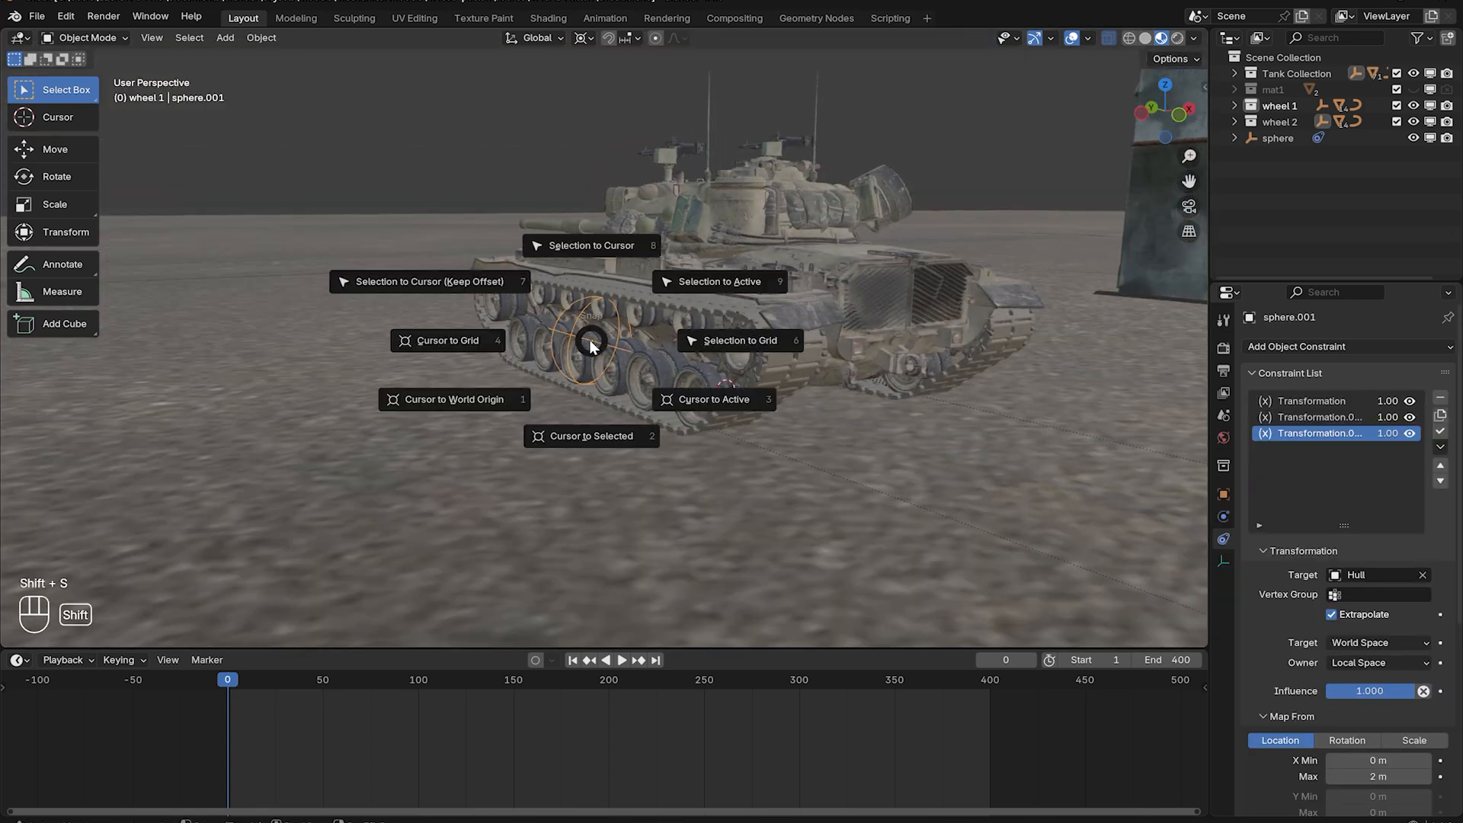
click(597, 427)
key(shift+a)
mouse_move(625, 363)
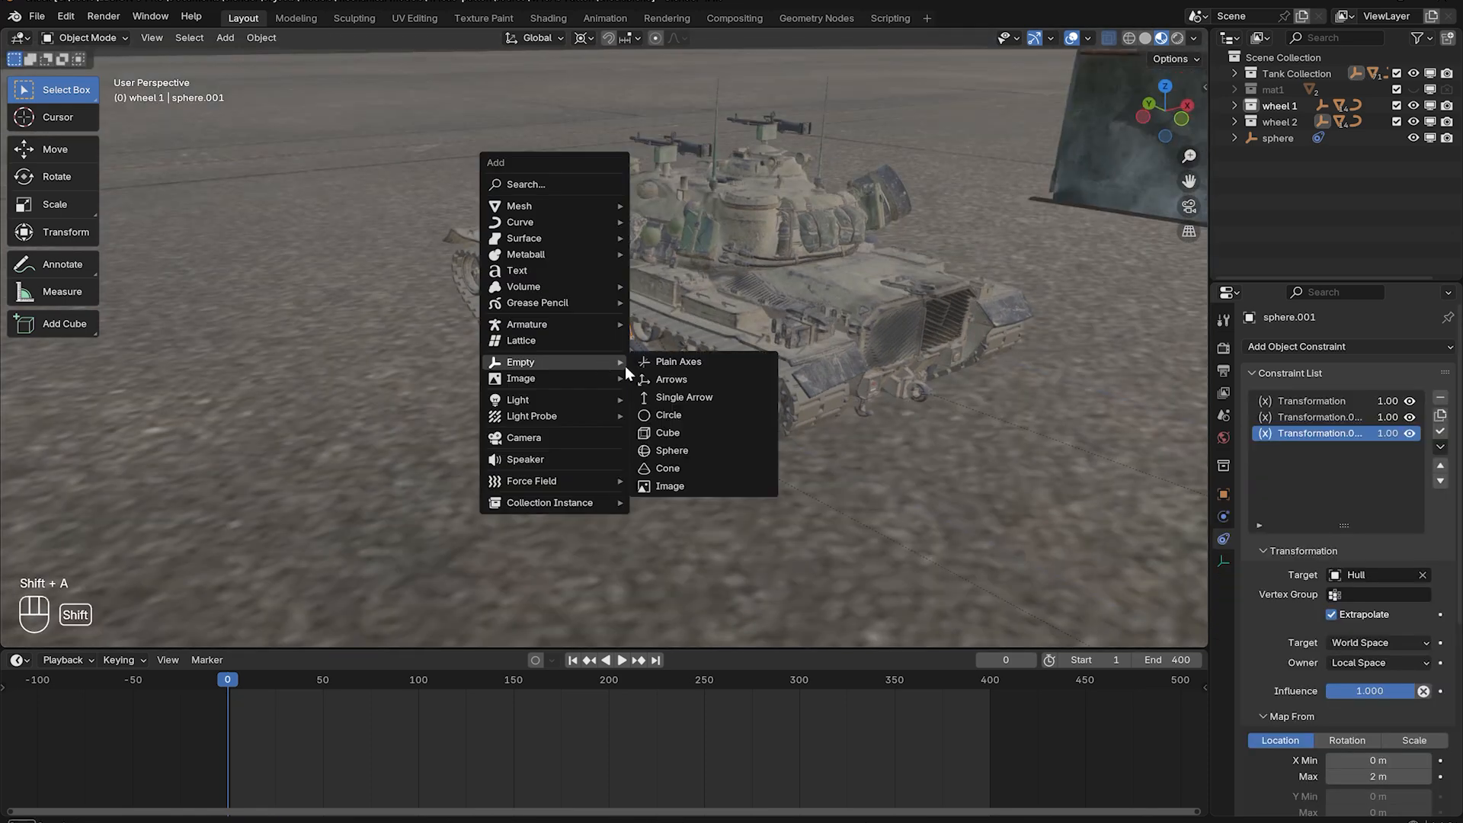
click(675, 449)
Copy the three Transformation constraints from sphere.001 to the new sphere empty.
middle_drag(587, 373, 637, 337)
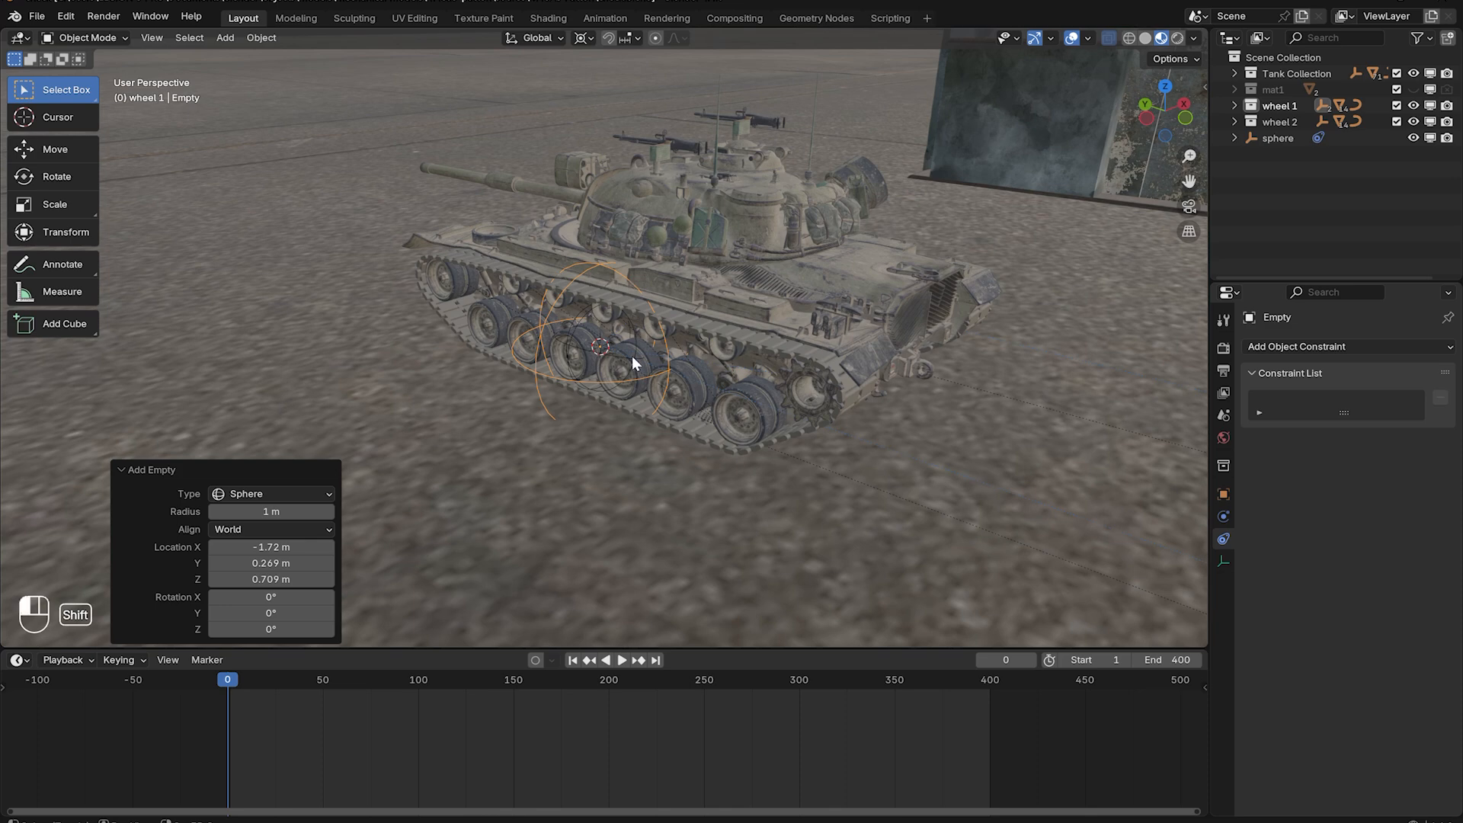
shift+click(632, 356)
click(262, 37)
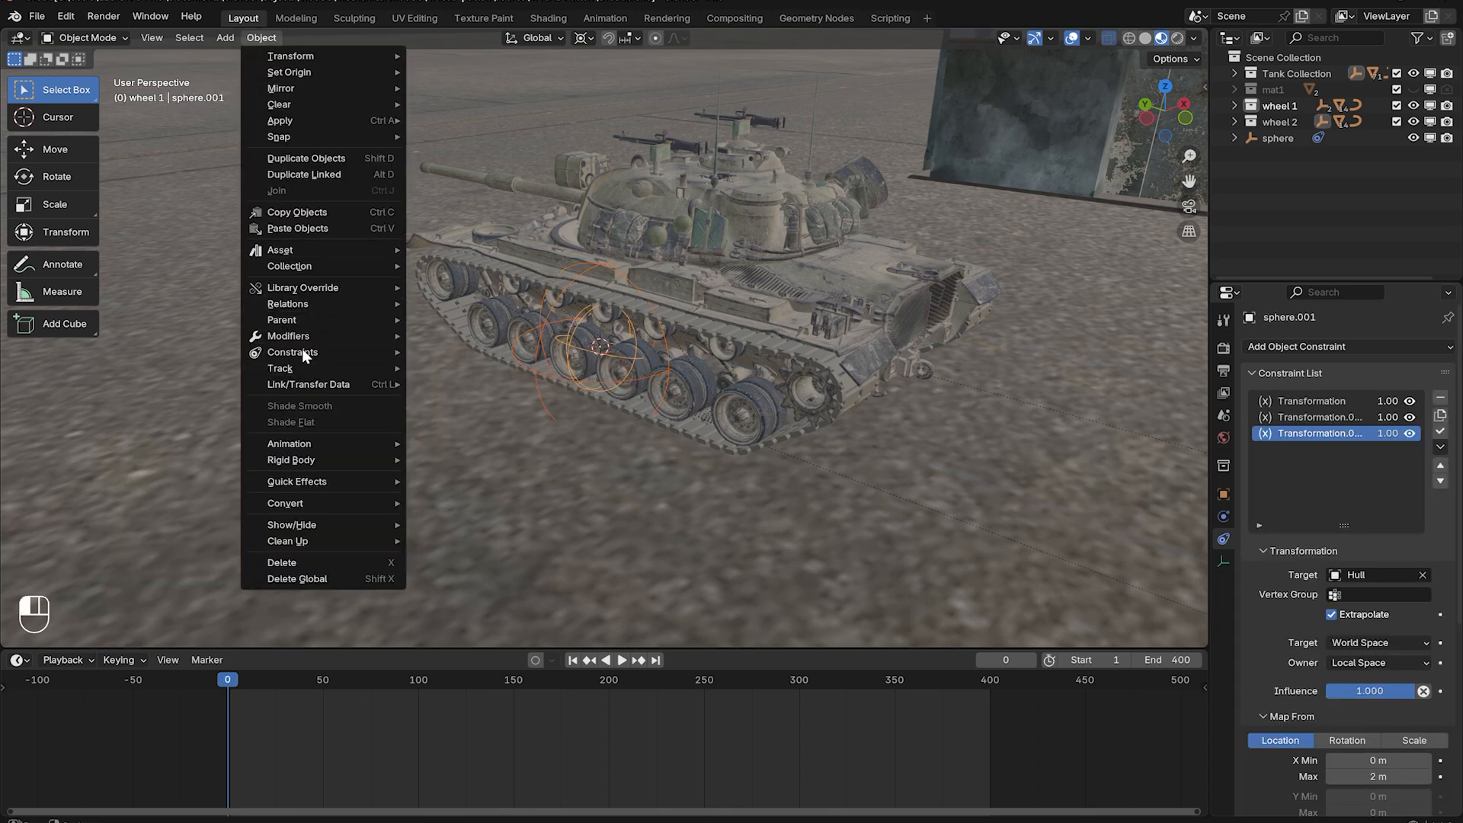
mouse_move(301, 352)
click(486, 367)
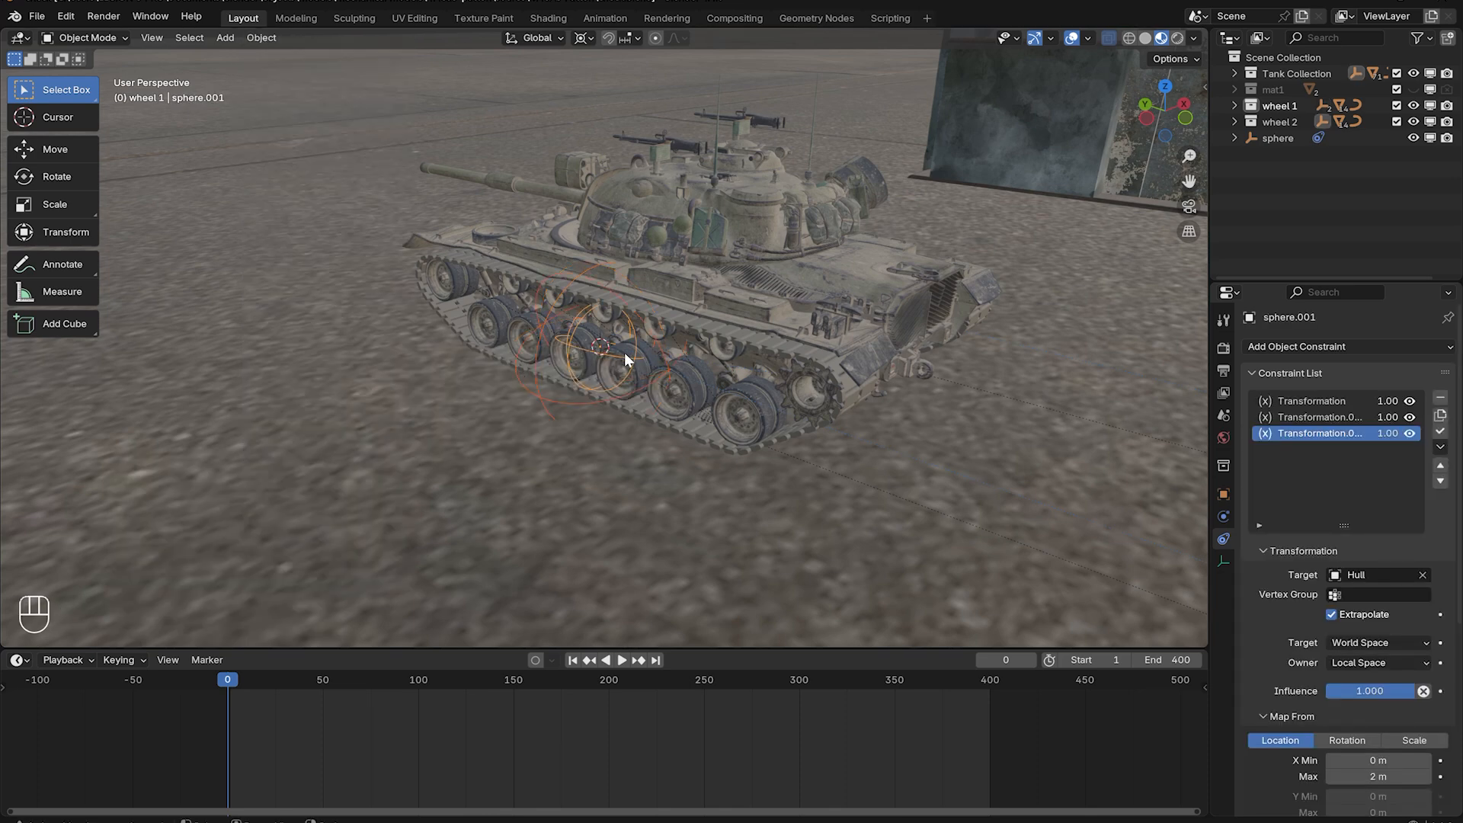
Delete the mirrored sphere.001 empty, keeping the new one.
click(625, 355)
click(620, 354)
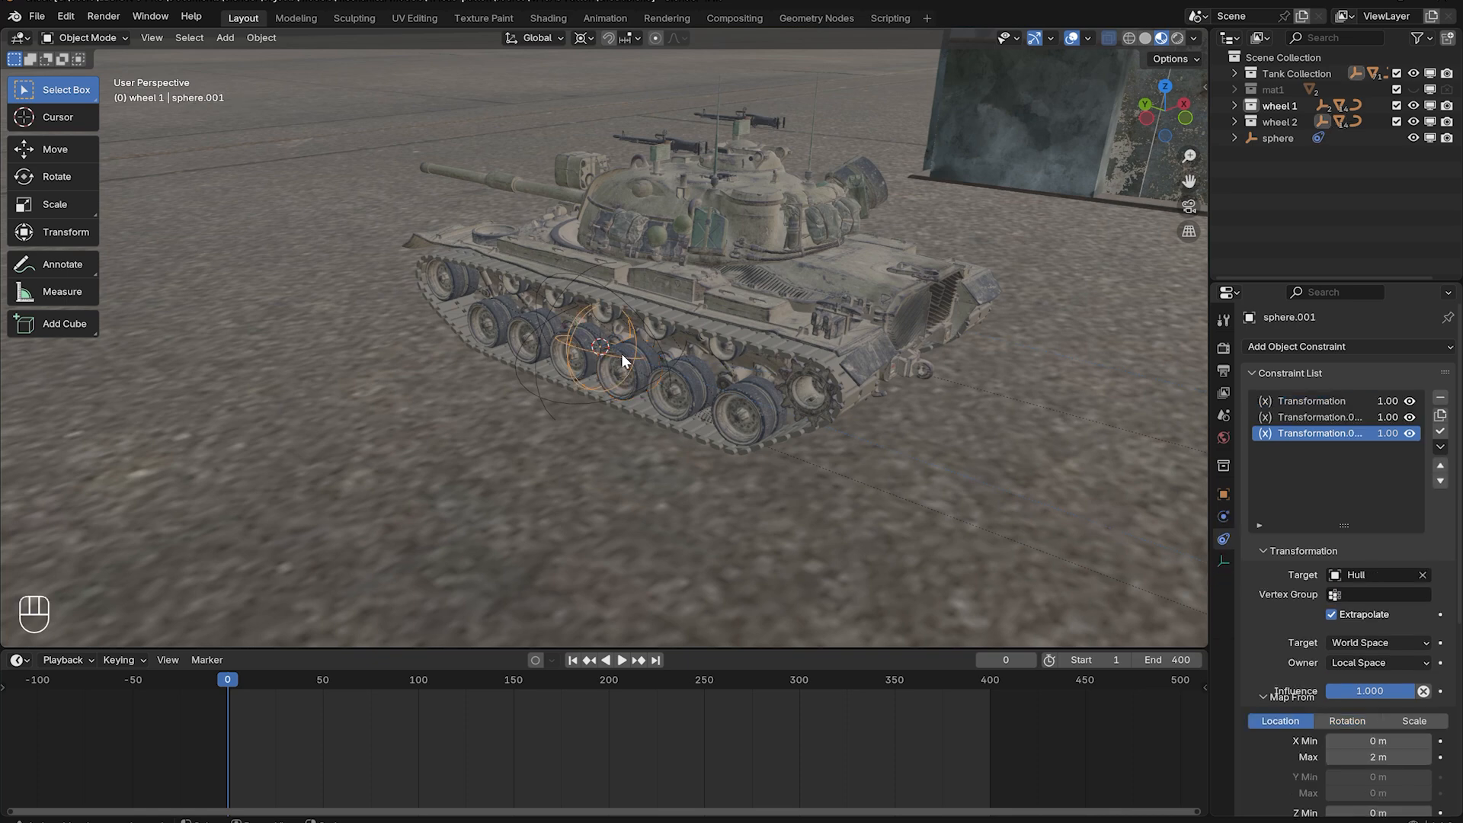
key(Delete)
Scale the new sphere empty down to about 0.59 of its size.
click(668, 380)
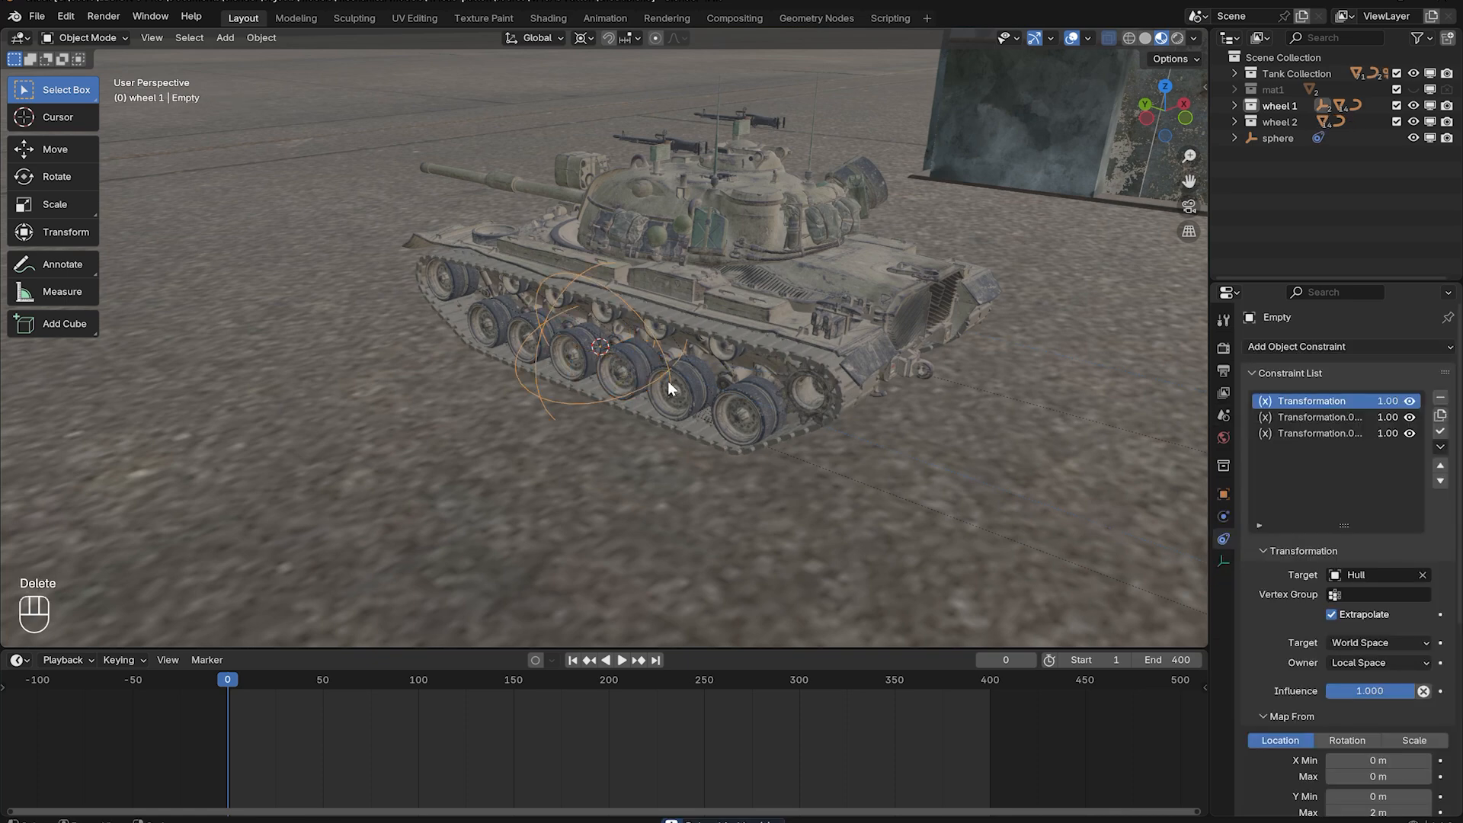
key(s)
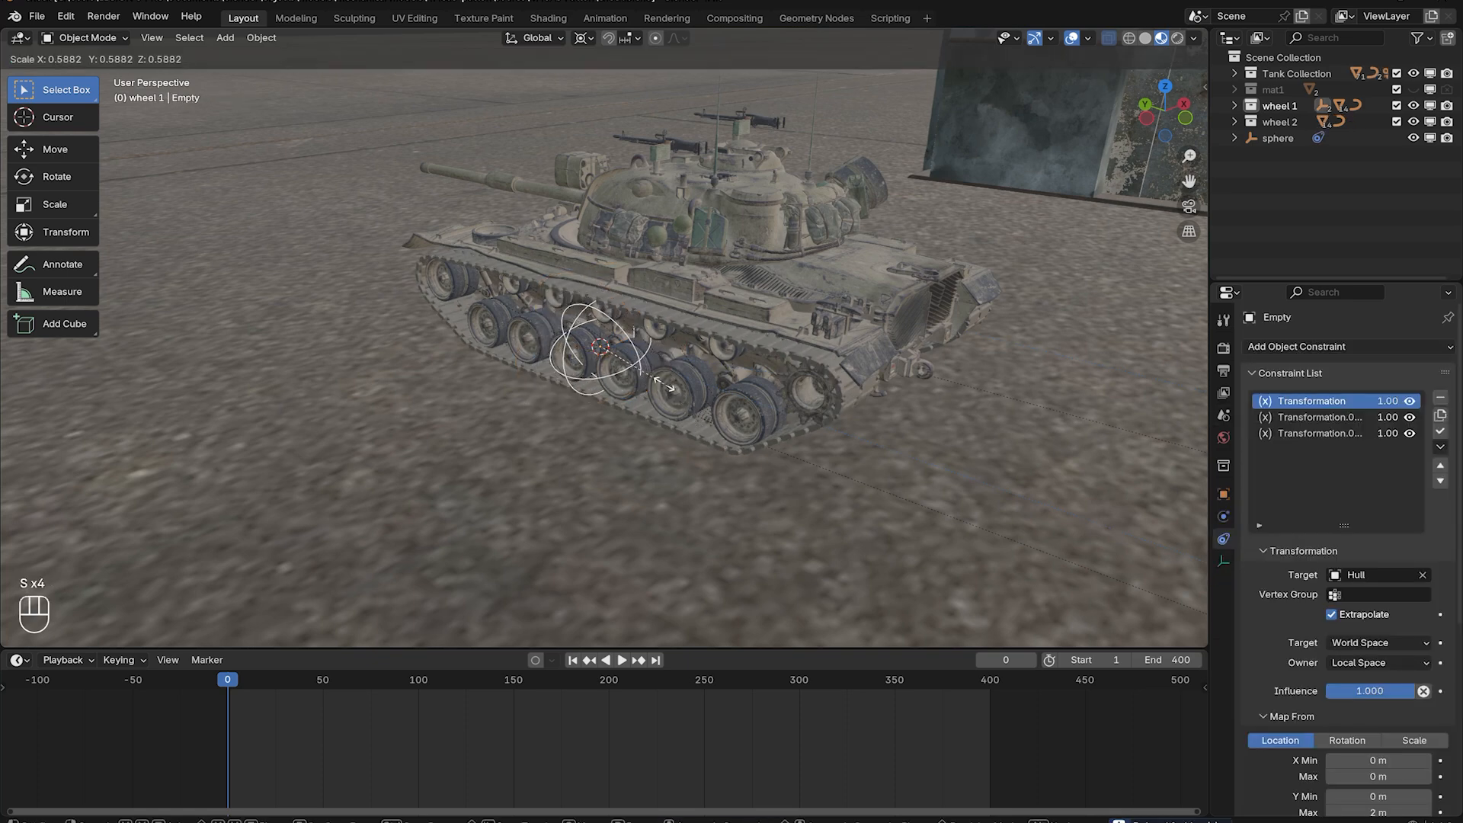
click(664, 386)
Set the new sphere empty as the target of the mirrored track's Transformation constraint.
middle_drag(645, 378, 720, 423)
click(710, 418)
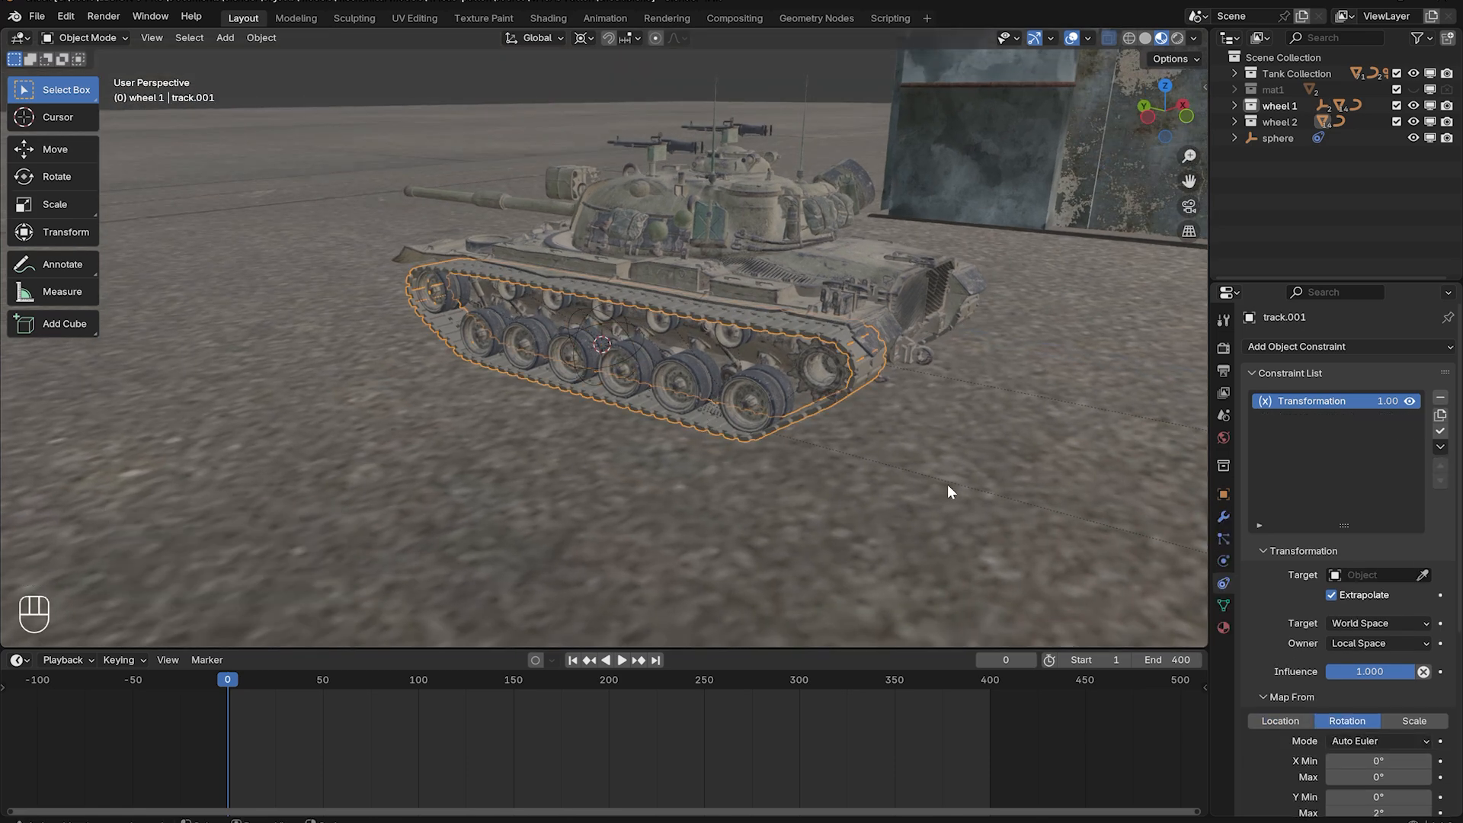
click(1422, 574)
click(633, 351)
Set the new sphere empty as the target of the mirrored sprocket's Transformation constraint.
middle_drag(633, 349, 817, 421)
click(817, 421)
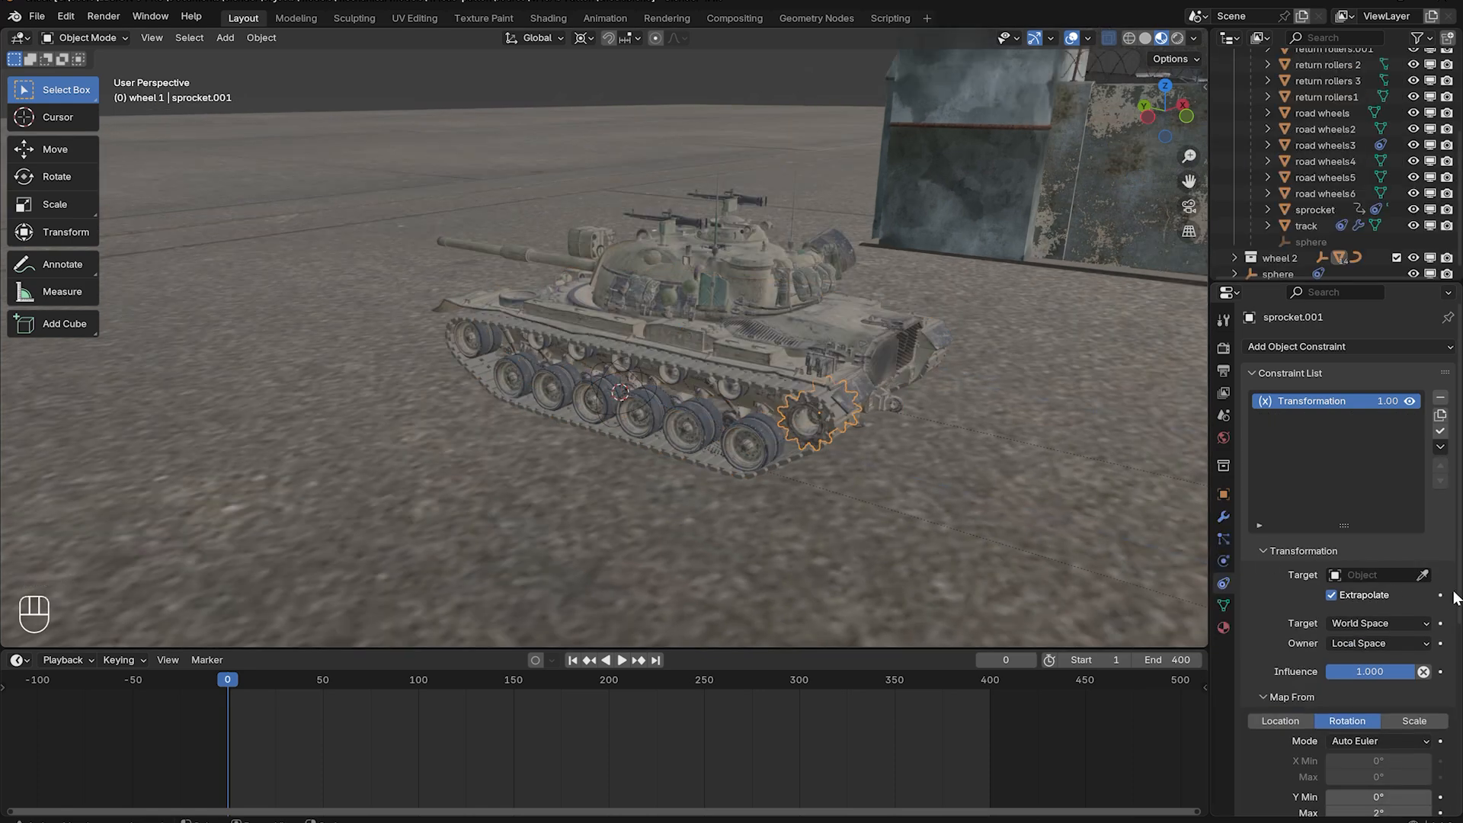
click(1422, 575)
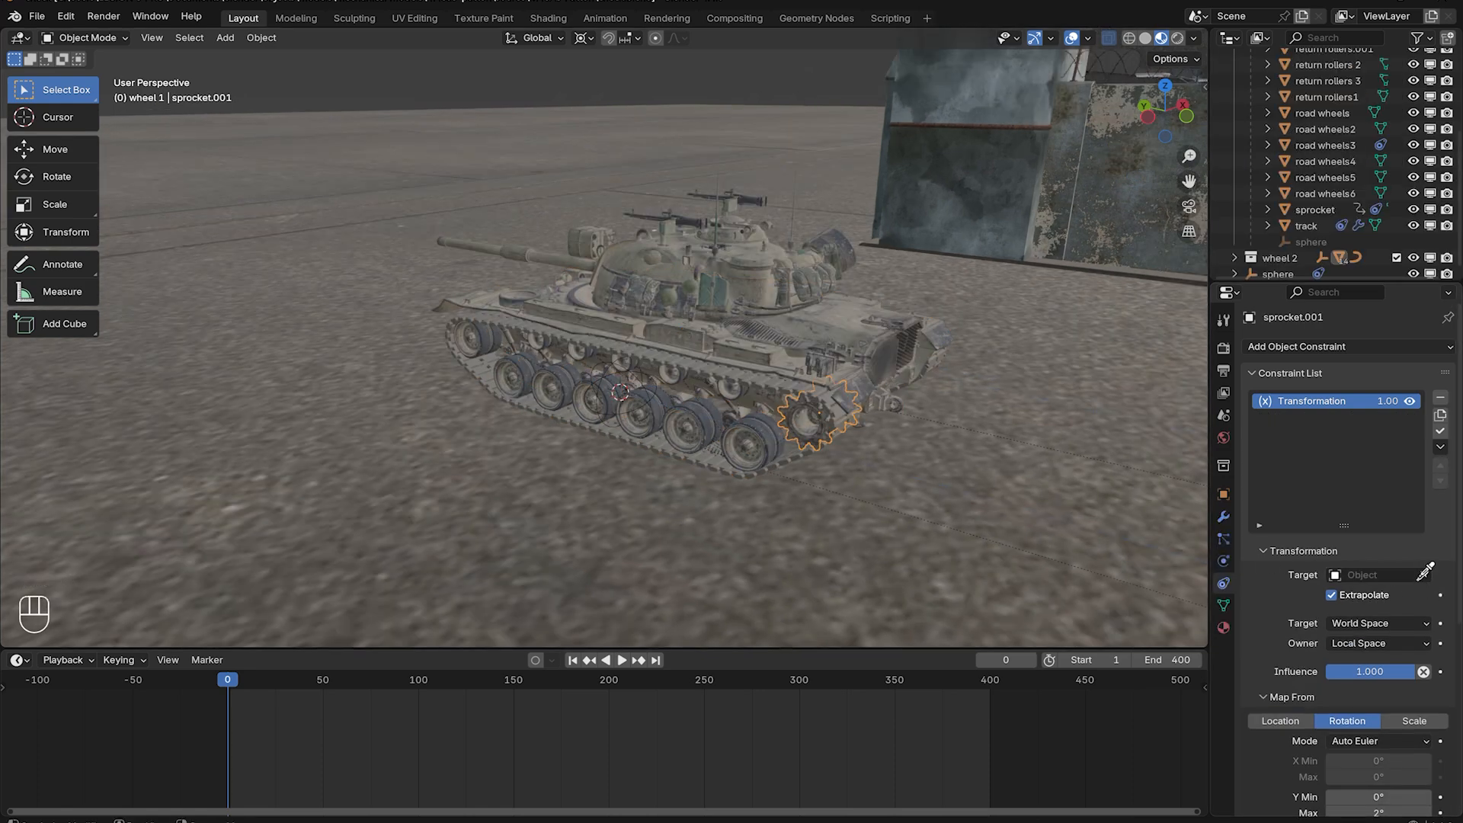
click(660, 397)
Trial-move the hull along the Y axis to test the retargeted track and sprocket, then cancel the move.
middle_drag(852, 385, 859, 347)
click(861, 352)
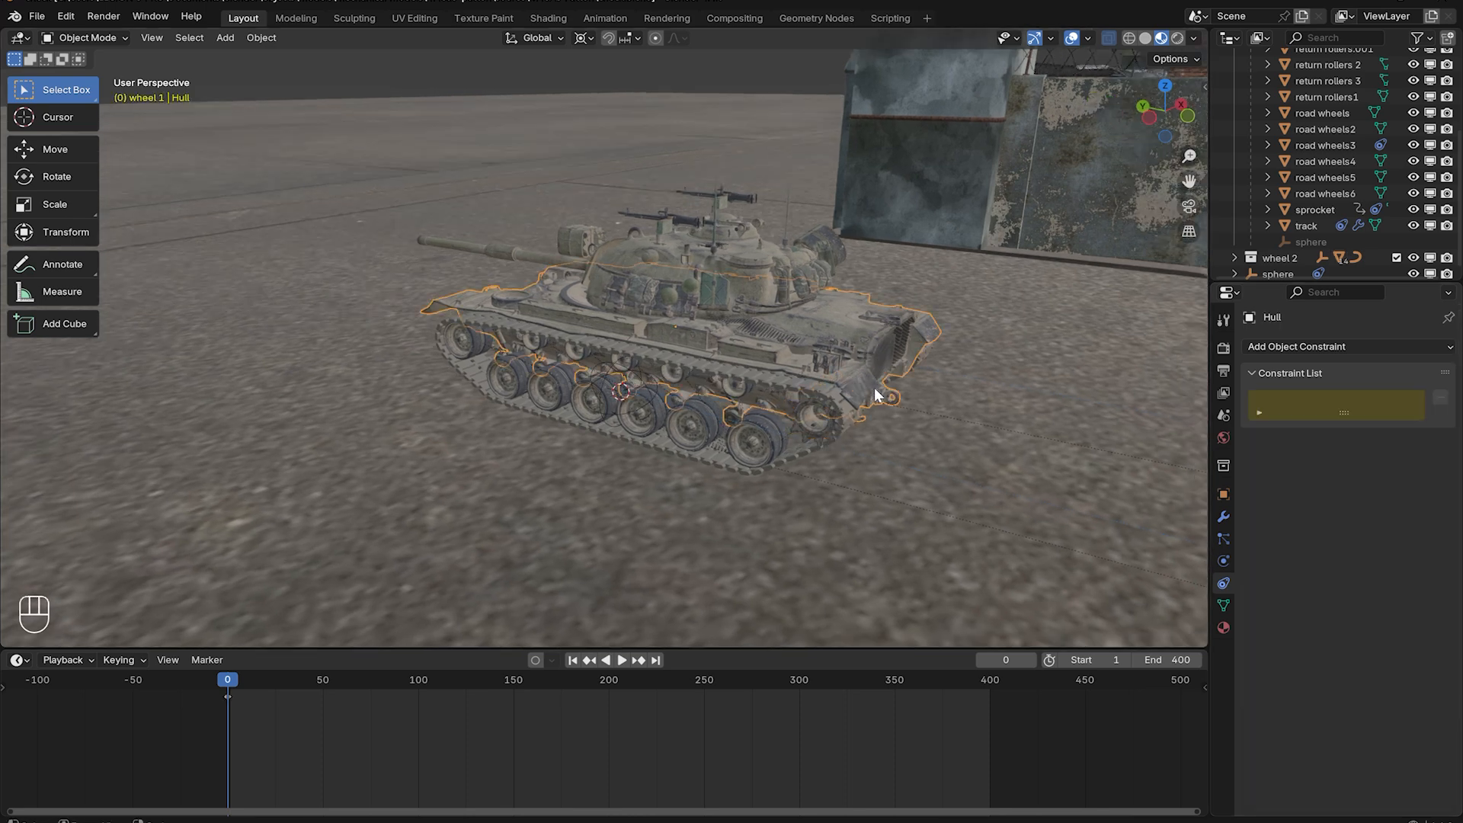
key(g)
key(y)
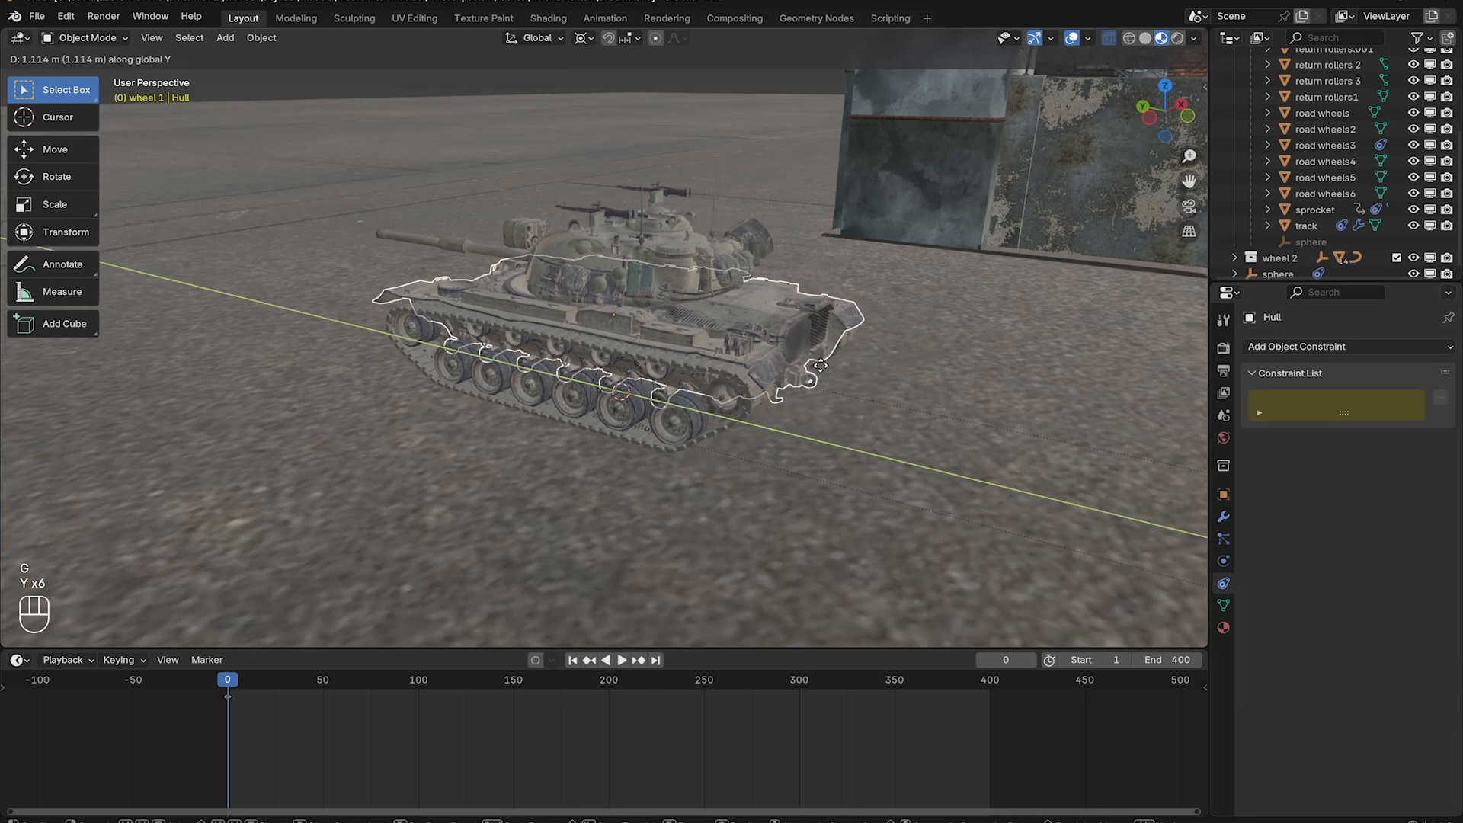
right_click(837, 372)
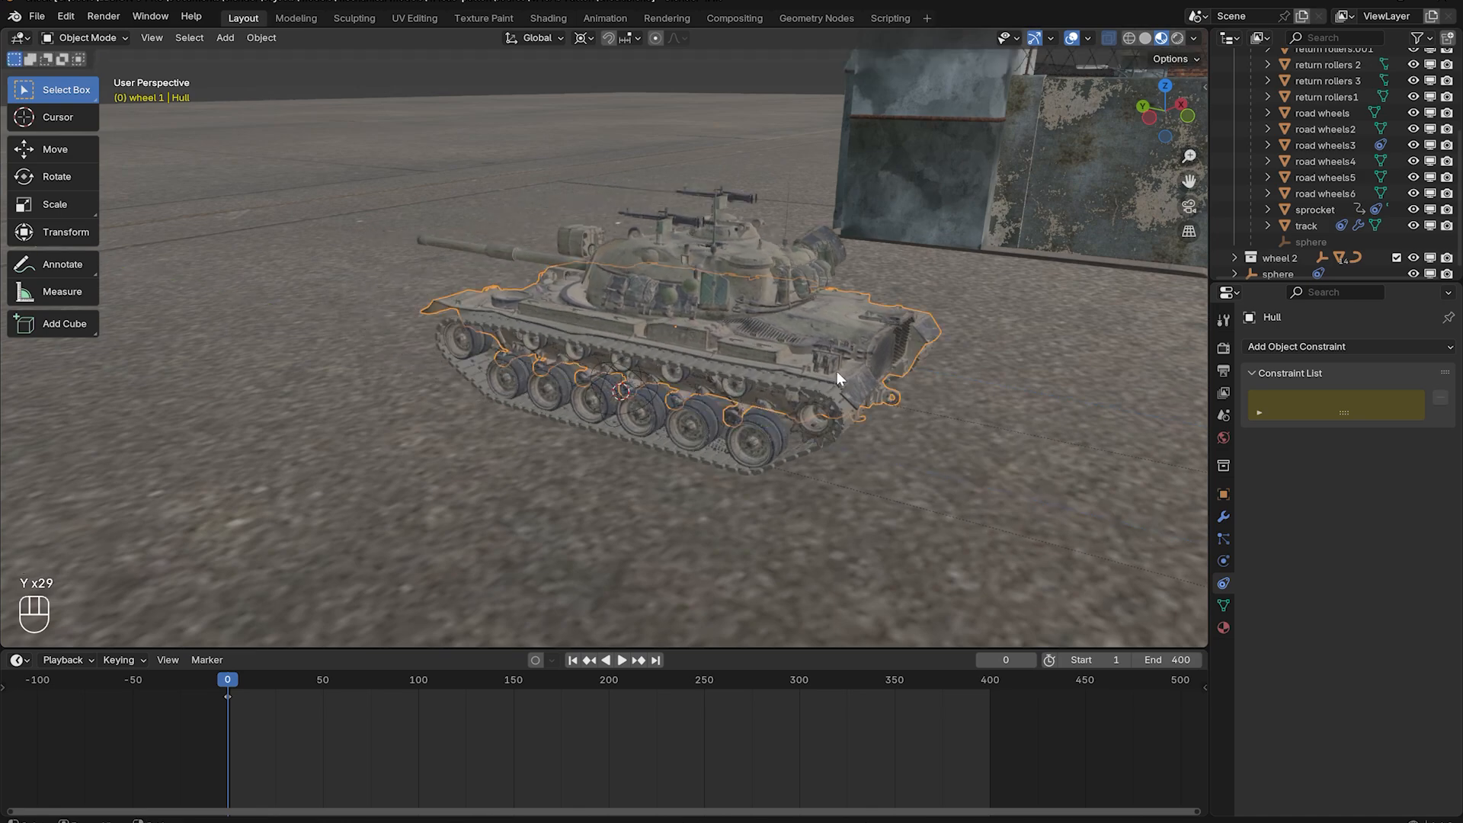
Copy the mirrored sprocket's Transformation constraint to that side's six road wheels, idler wheel and five return rollers.
middle_drag(836, 372, 885, 368)
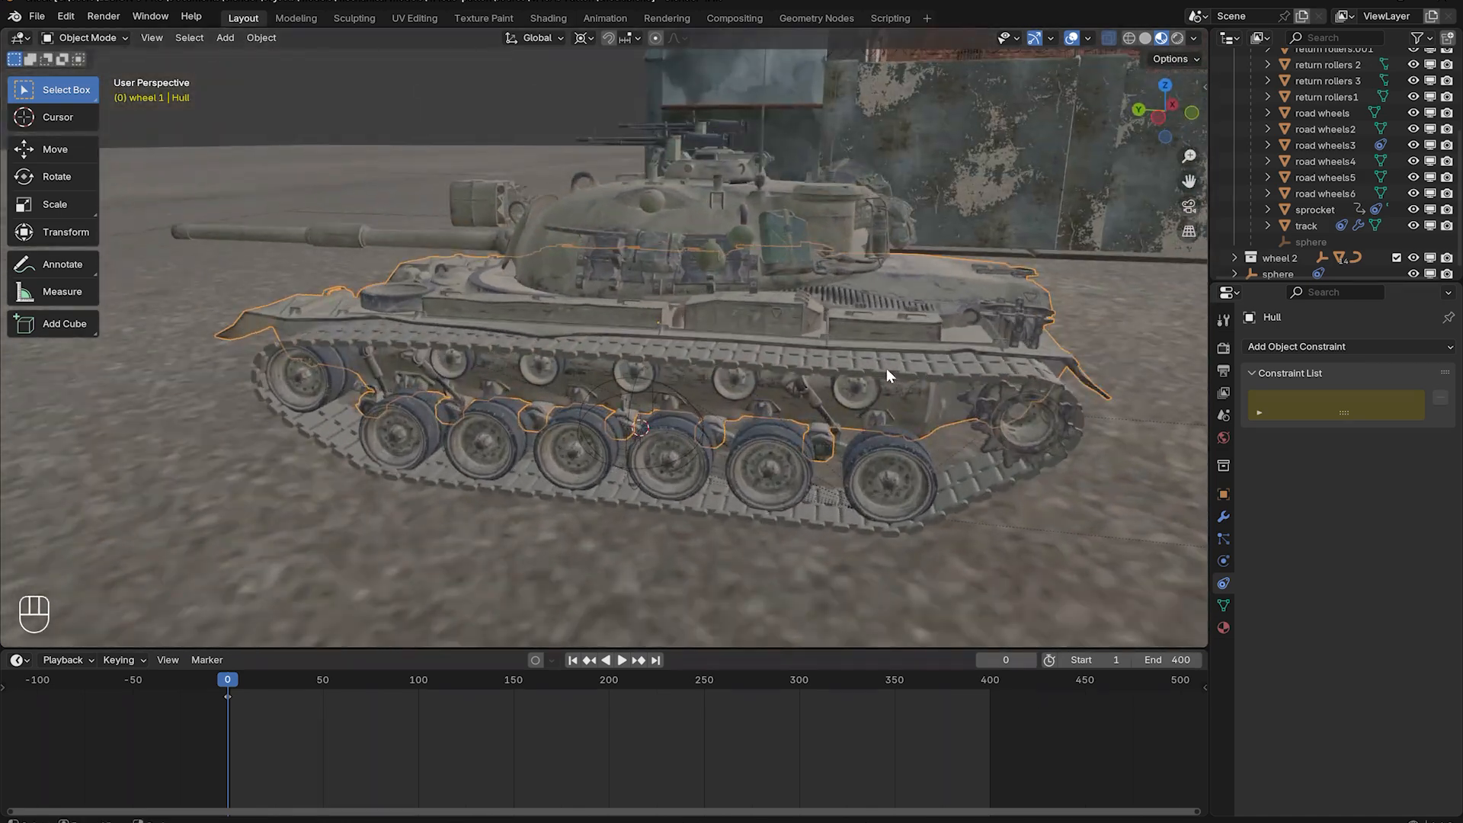
click(924, 471)
middle_drag(887, 486, 861, 461)
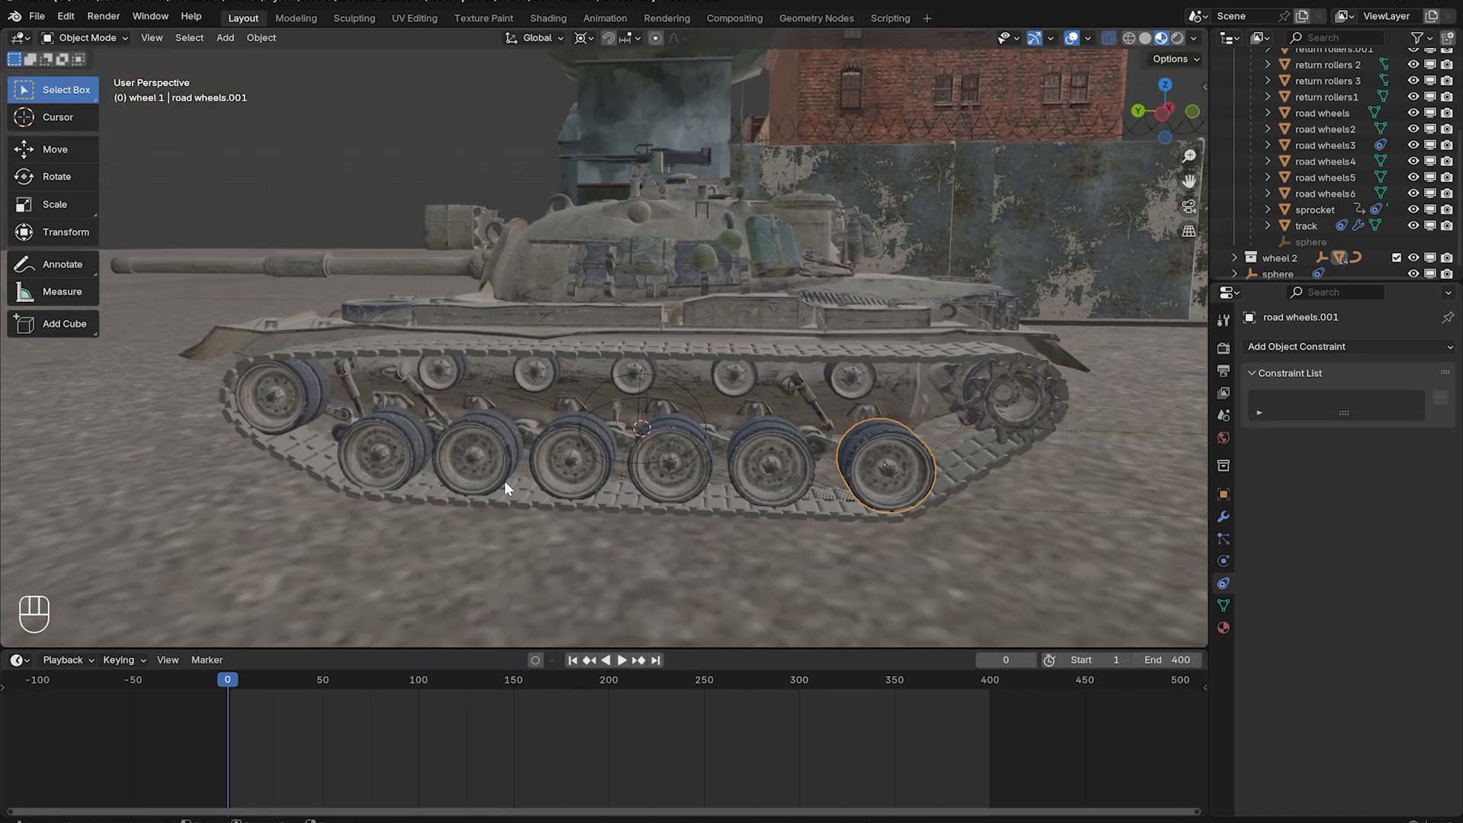
shift+click(768, 471)
shift+click(671, 465)
shift+click(572, 461)
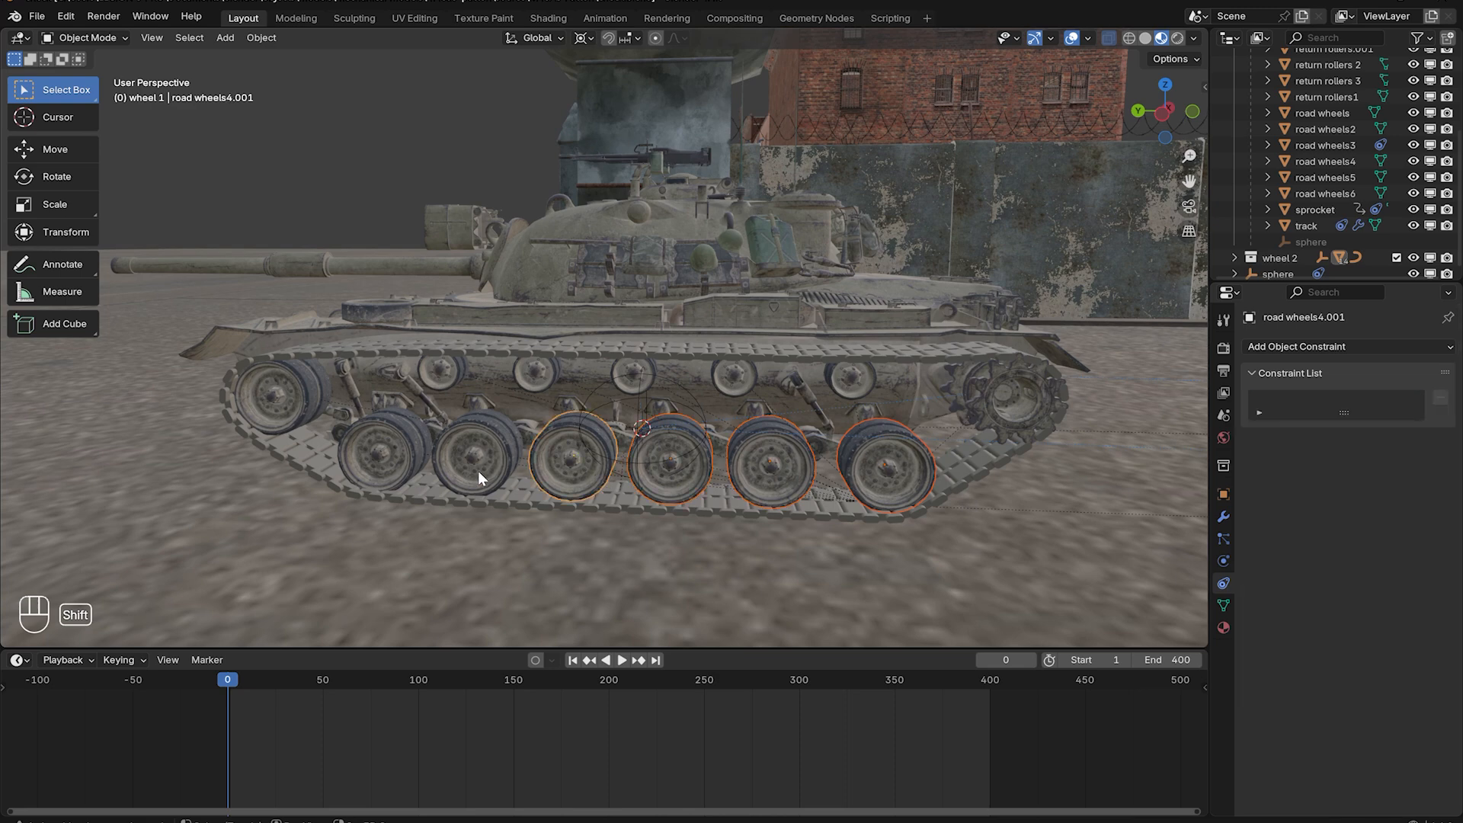
shift+click(474, 455)
shift+click(381, 453)
shift+click(283, 404)
shift+click(442, 369)
shift+click(536, 373)
shift+click(633, 374)
shift+click(734, 374)
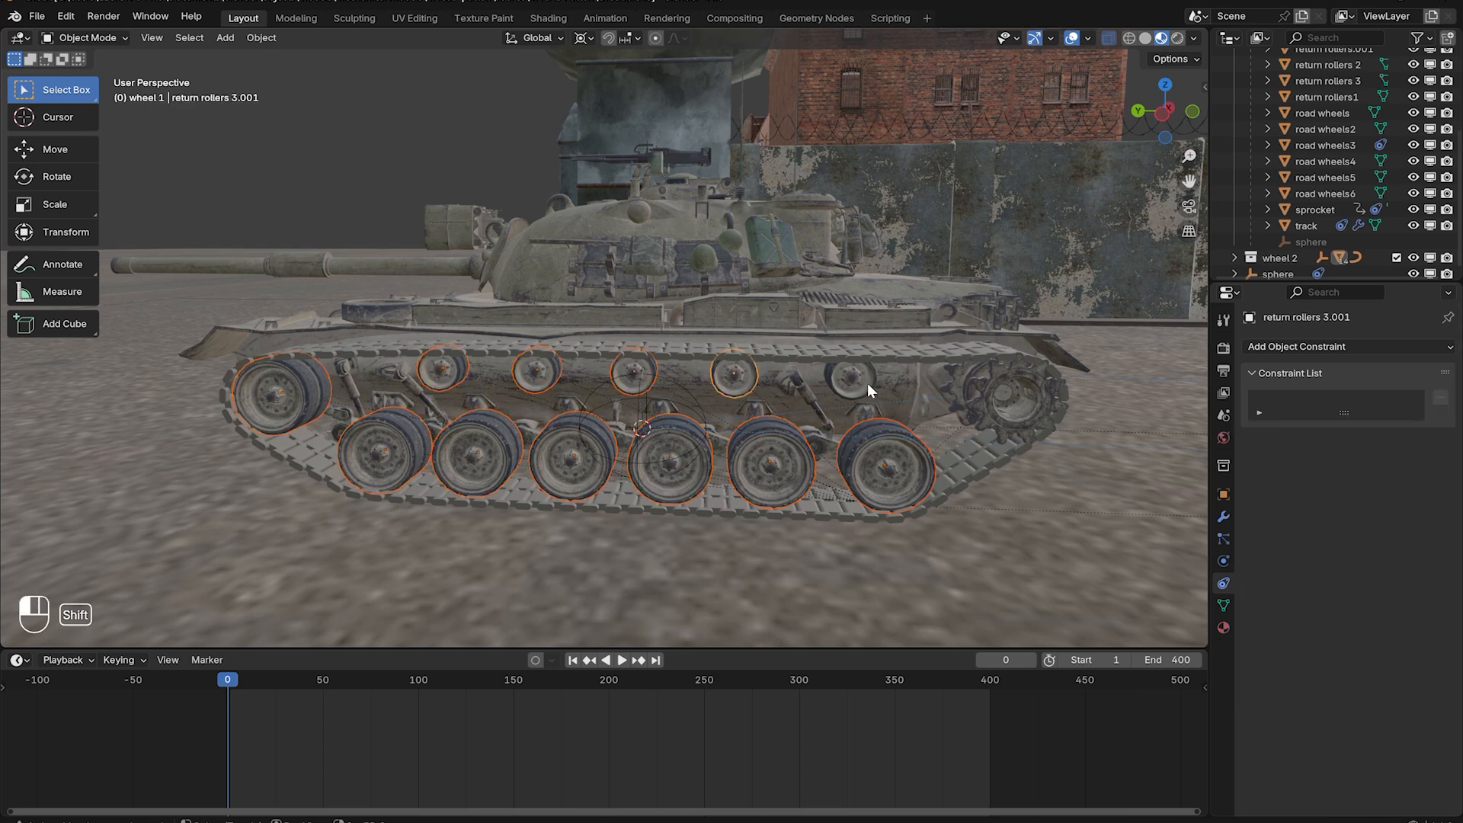
shift+click(853, 378)
shift+click(987, 410)
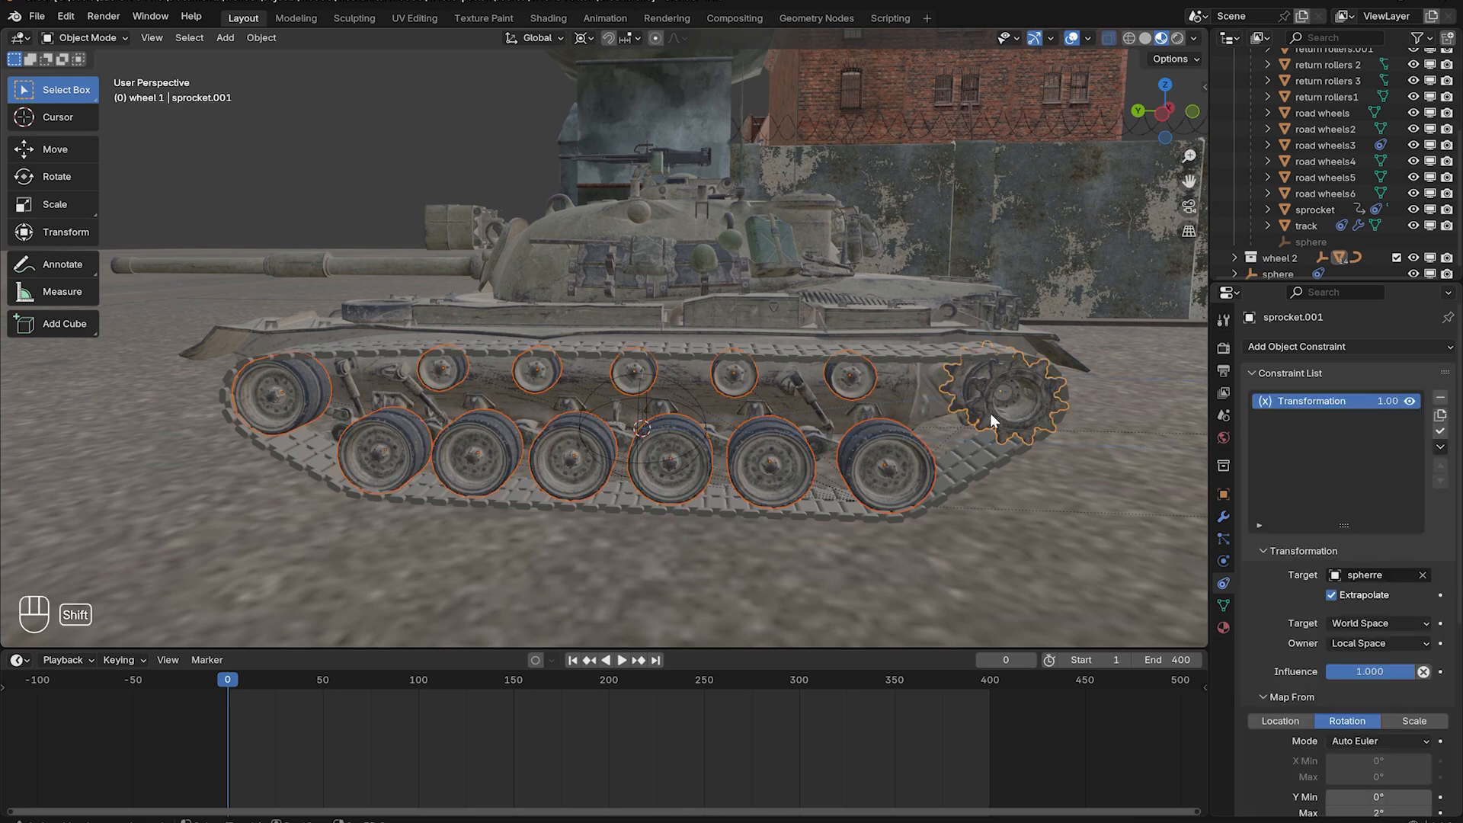
click(263, 39)
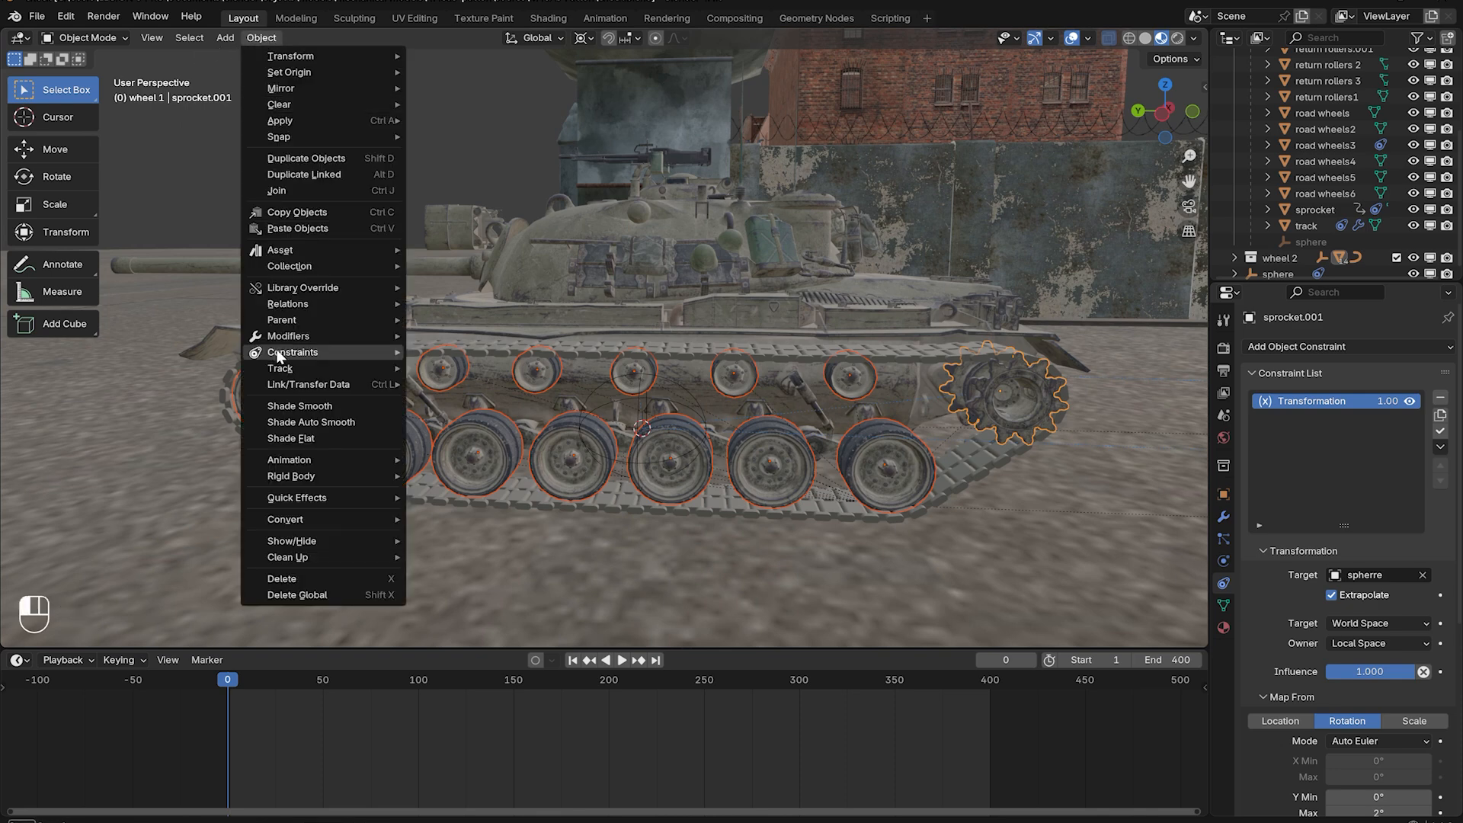
mouse_move(381, 357)
click(495, 368)
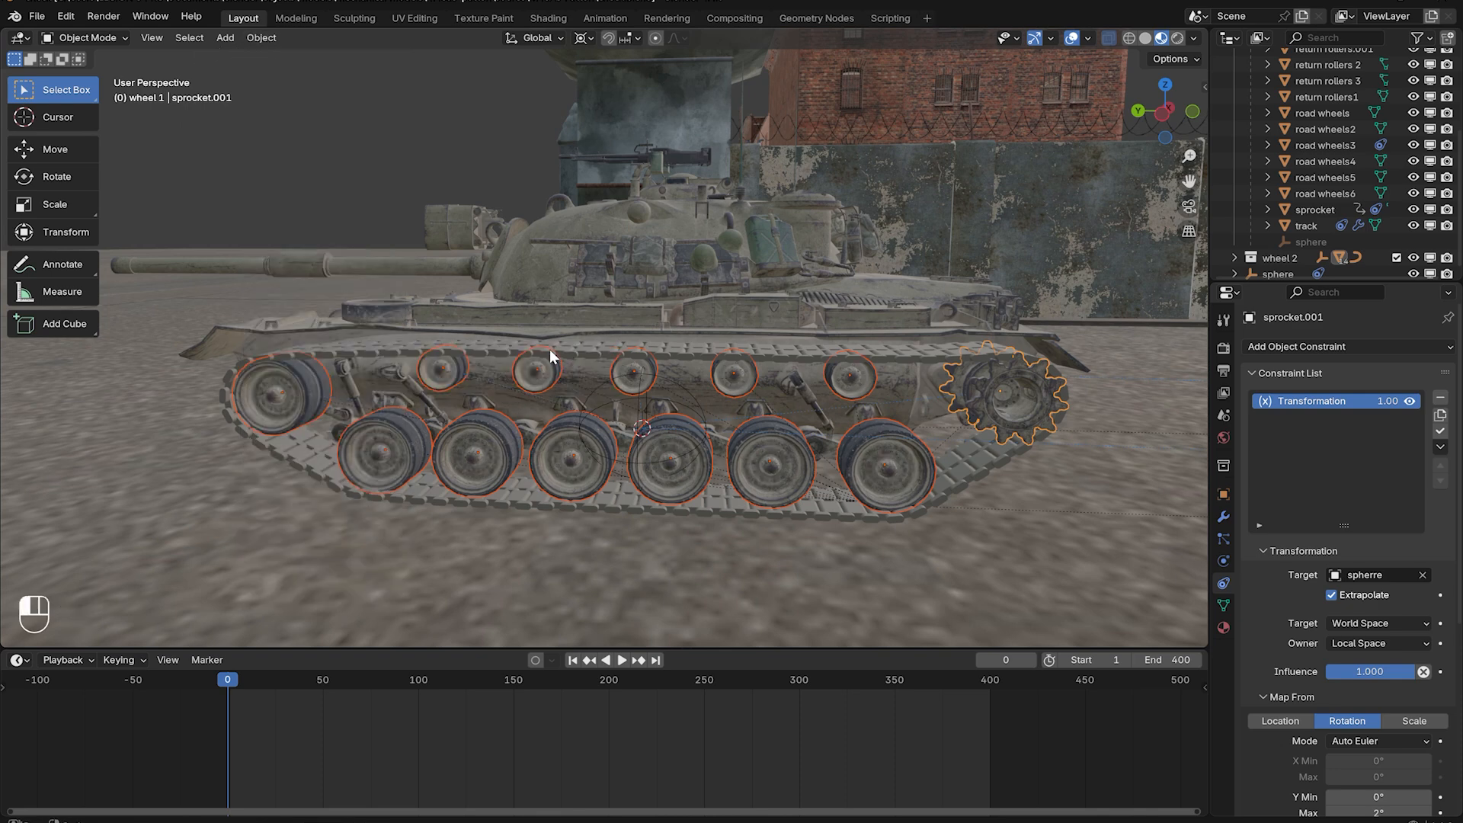
On the hull's original side, copy the sprocket's Transformation constraint to all road wheels, return rollers and the idler wheel.
click(750, 301)
middle_drag(616, 306, 485, 305)
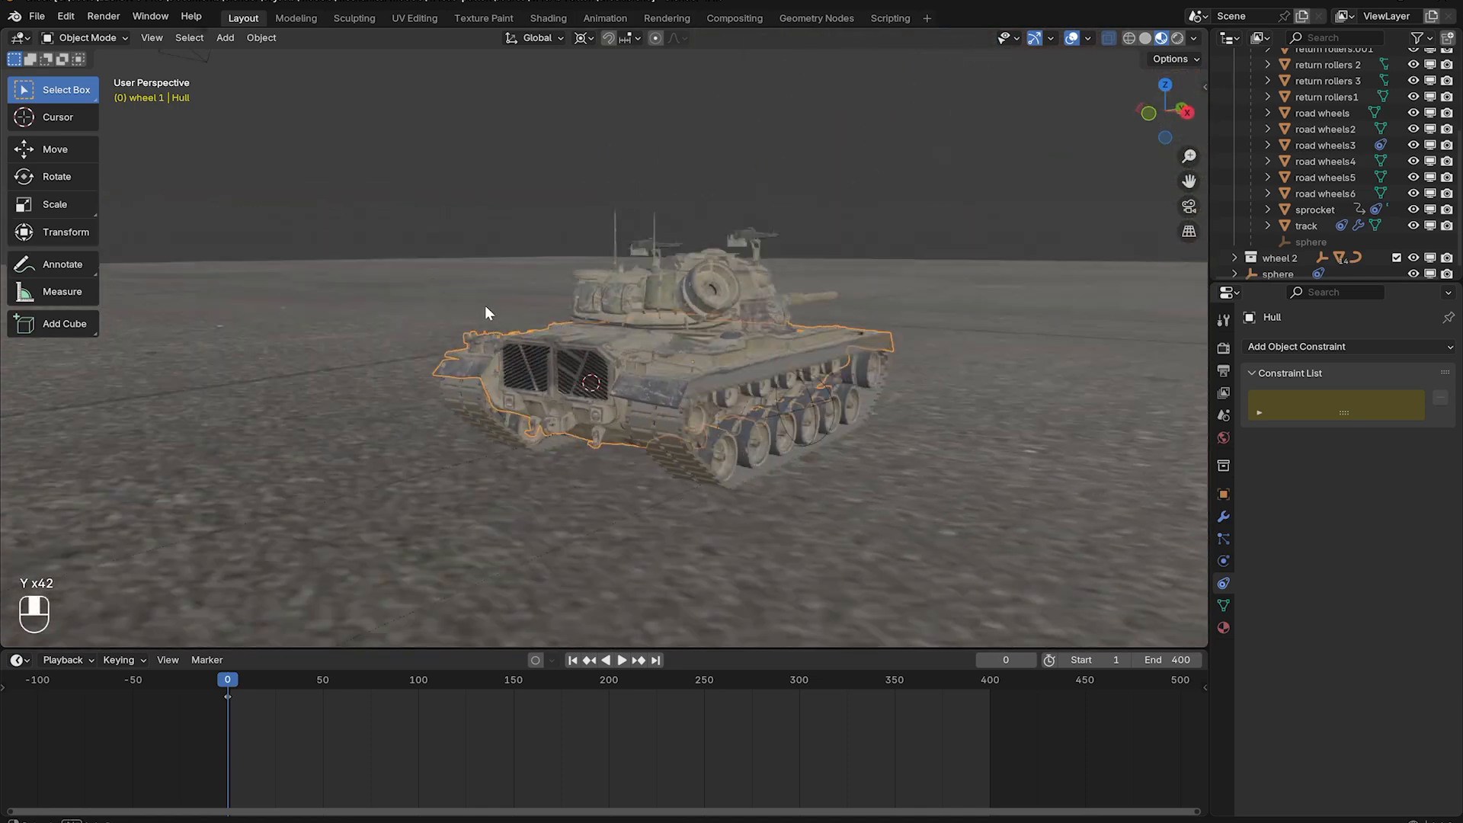
click(596, 438)
shift+click(756, 424)
shift+click(800, 419)
shift+click(843, 415)
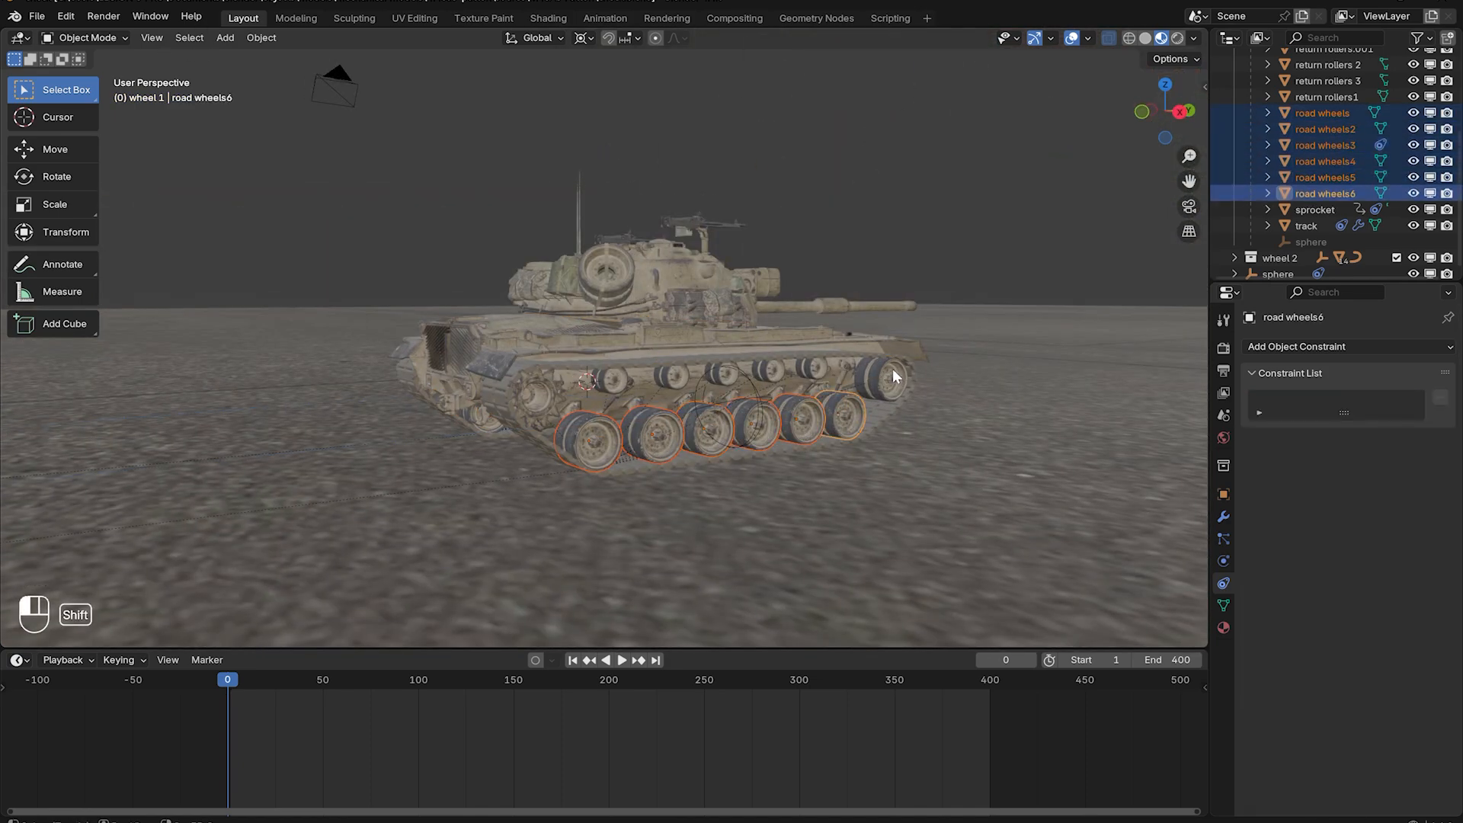
shift+click(584, 388)
click(261, 38)
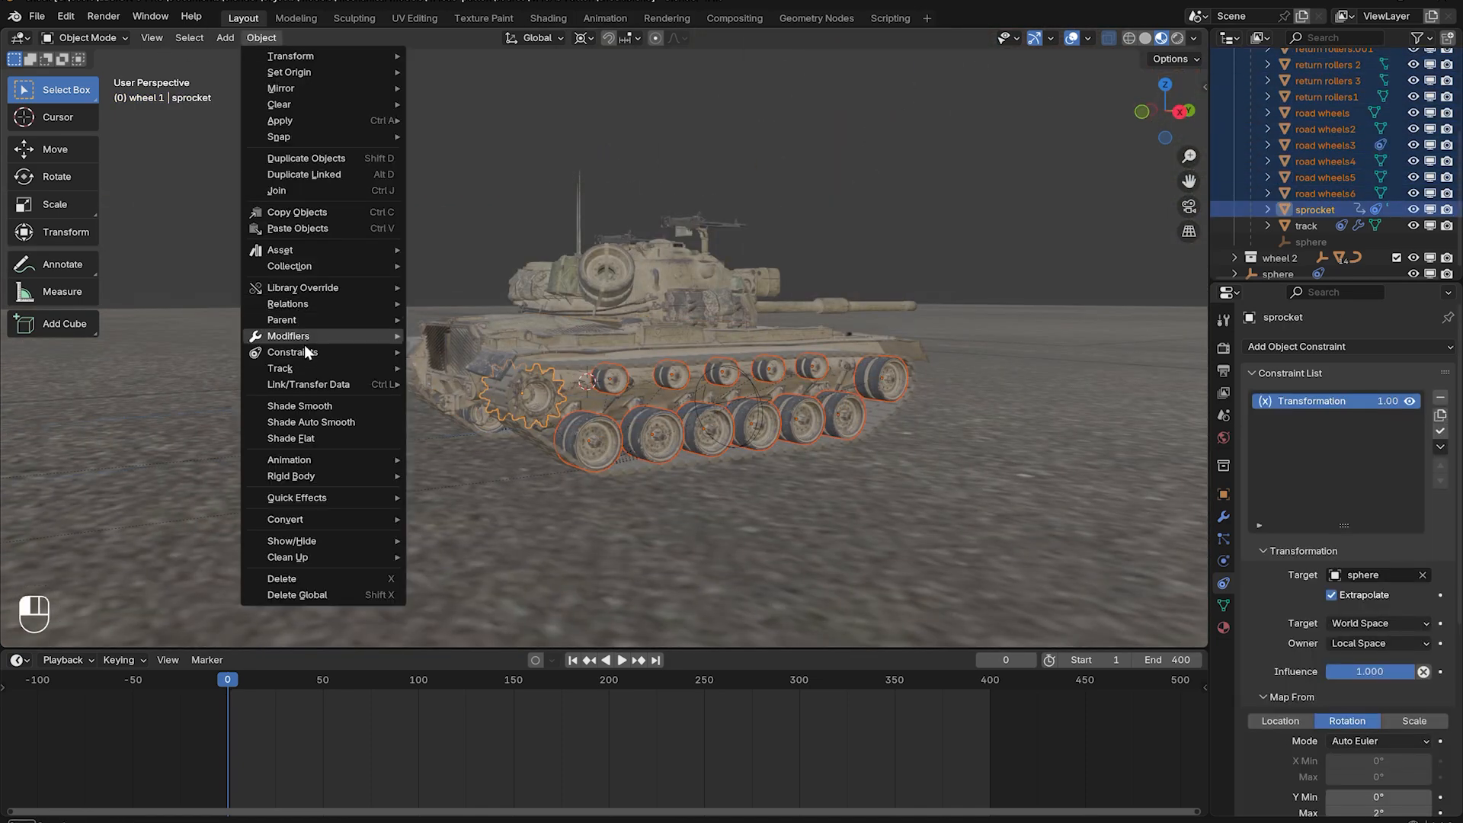
click(485, 368)
Trial-move the hull along the Y axis and rotate it about Z to test the complete rig.
click(669, 327)
key(g)
key(y)
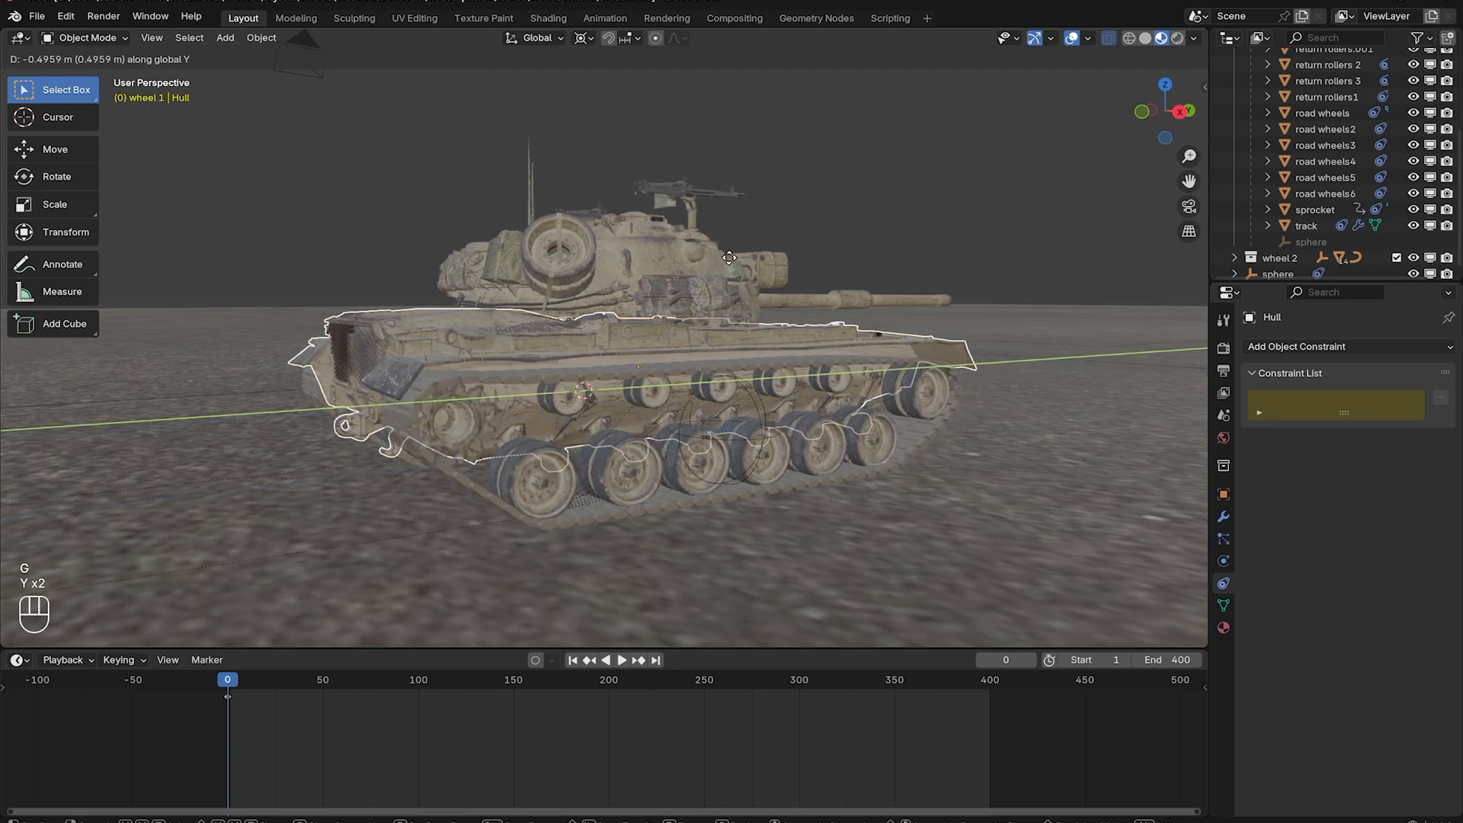
click(802, 259)
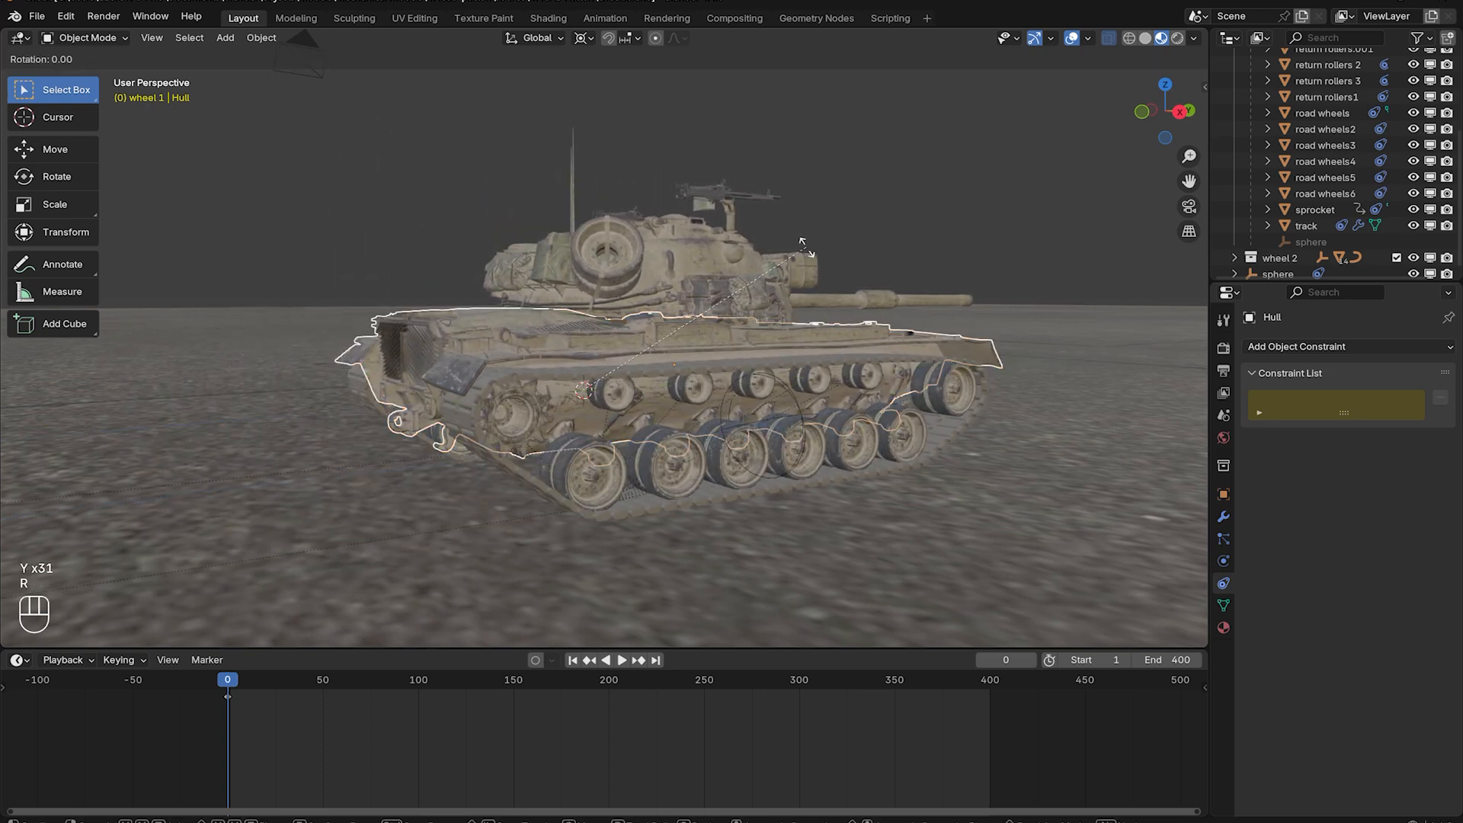
key(z)
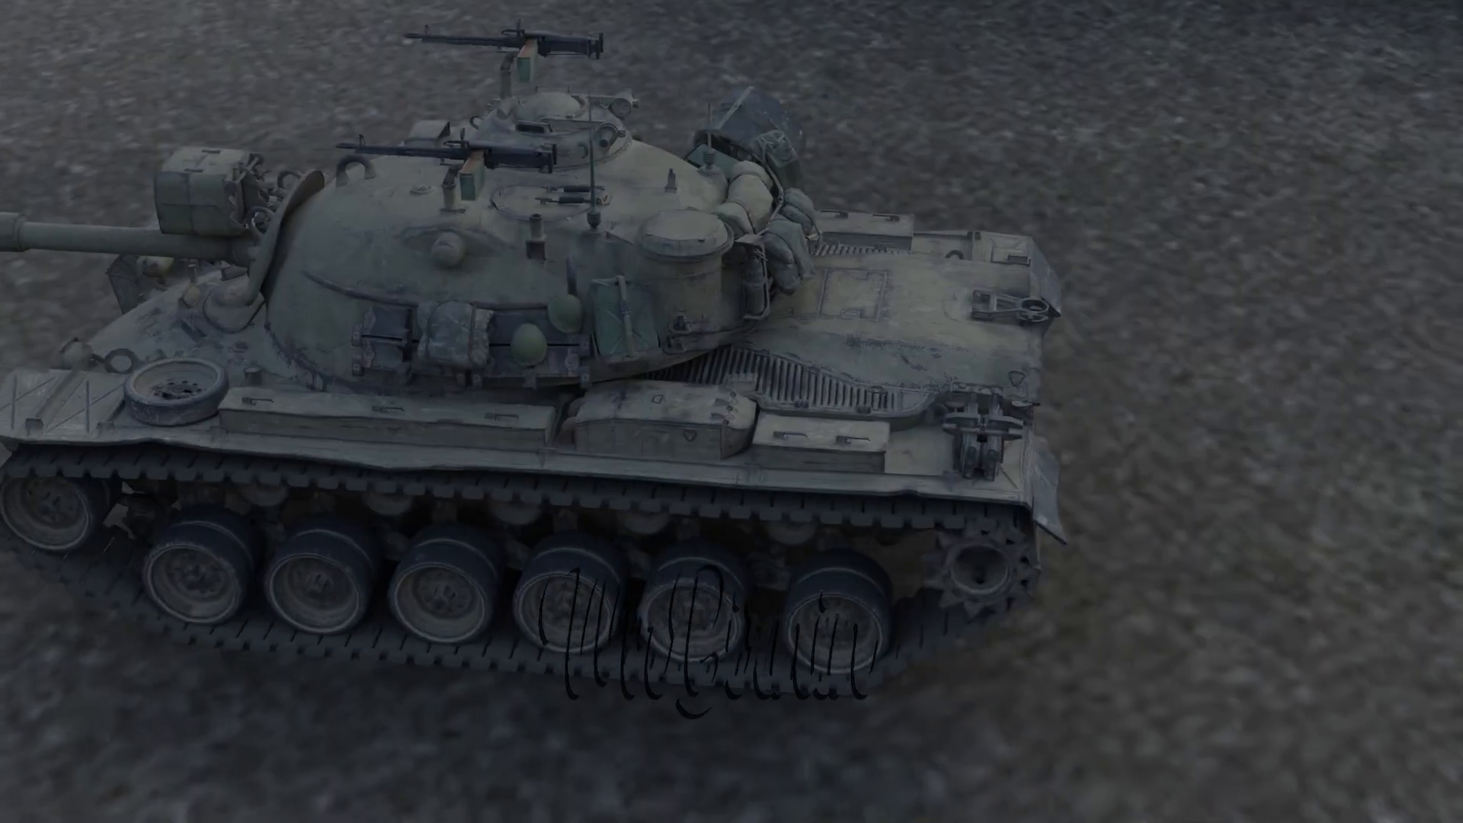